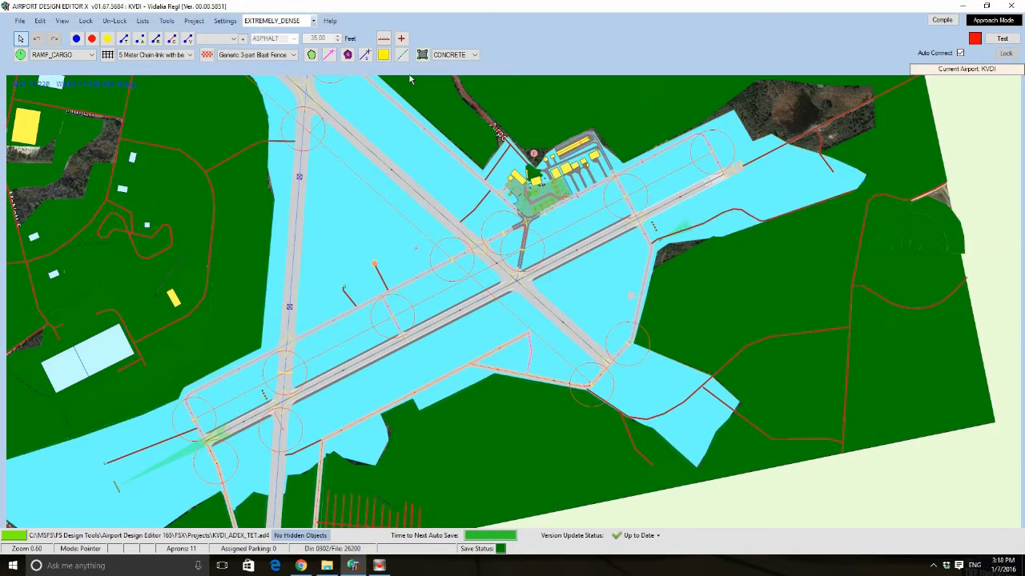
Hide the light-blue and dark-green ground polygons that cover the aerial background image of the airport
{"action": "left_click", "coordinate": [59, 22]}
{"action": "left_click", "coordinate": [60, 21]}
{"action": "left_click", "coordinate": [60, 22]}
{"action": "left_click", "coordinate": [76, 227]}
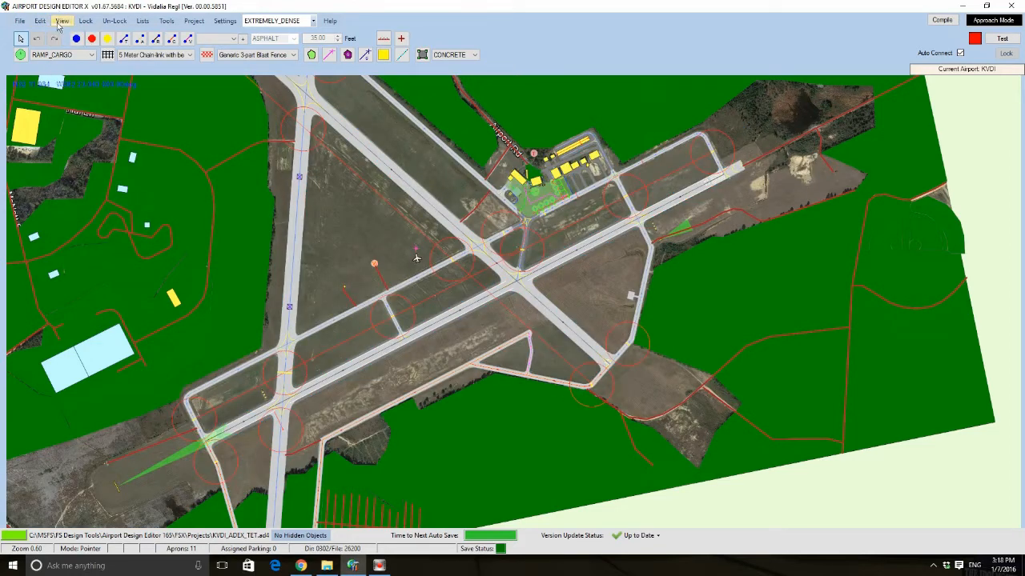
{"action": "left_click", "coordinate": [62, 21]}
{"action": "left_click", "coordinate": [87, 138]}
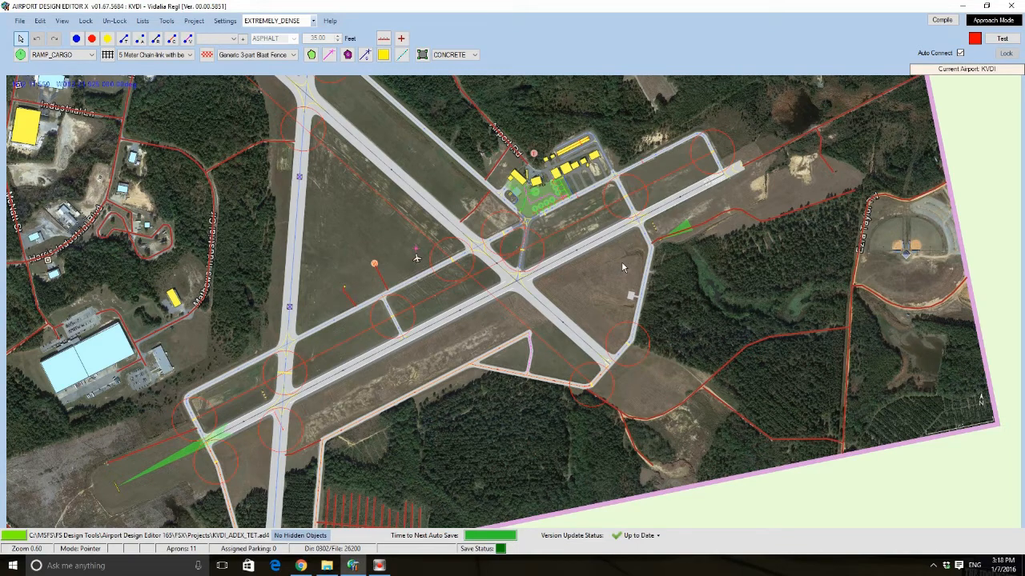
Examine the parking apron and the taxiway junction where it meets the connector to the main runway
{"action": "scroll", "coordinate": [621, 263], "scroll_direction": "up", "scroll_amount": 5}
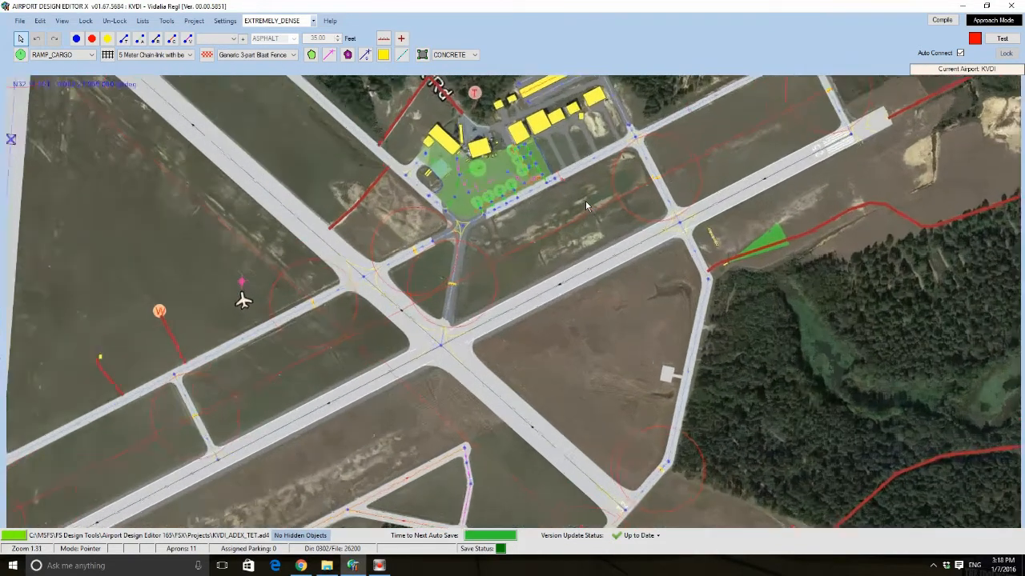
{"action": "scroll", "coordinate": [585, 204], "scroll_direction": "up", "scroll_amount": 5}
{"action": "scroll", "coordinate": [602, 213], "scroll_direction": "down", "scroll_amount": 1}
{"action": "left_click_drag", "start_coordinate": [535, 249], "coordinate": [474, 303]}
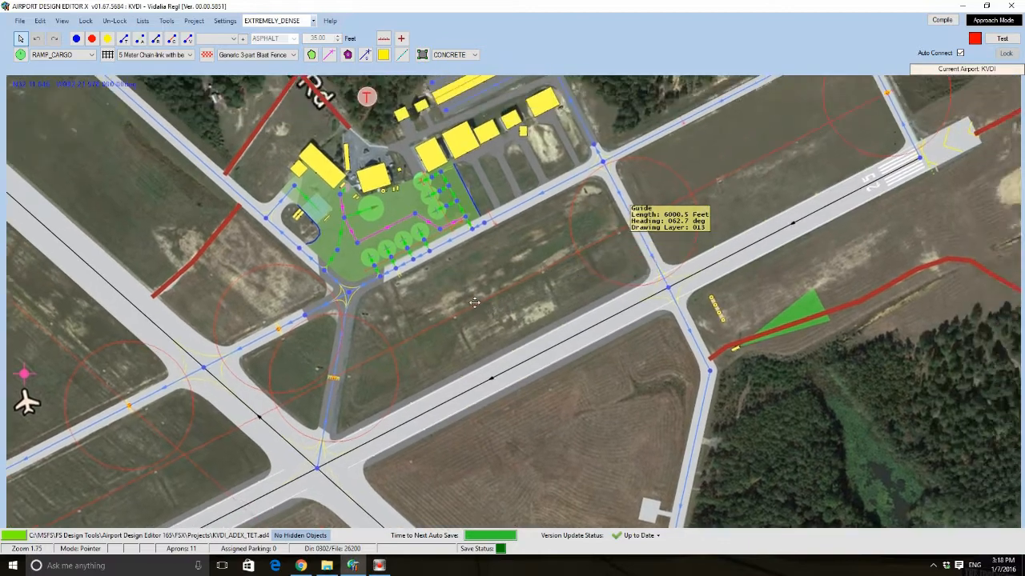
{"action": "scroll", "coordinate": [475, 303], "scroll_direction": "up", "scroll_amount": 2}
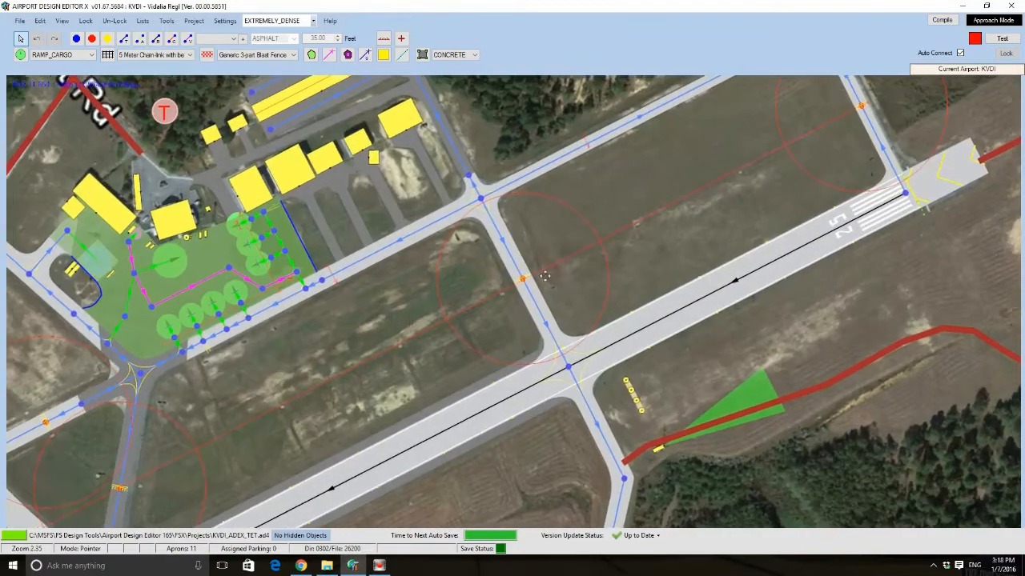
{"action": "left_click_drag", "start_coordinate": [545, 276], "coordinate": [717, 229]}
{"action": "scroll", "coordinate": [717, 230], "scroll_direction": "up", "scroll_amount": 7}
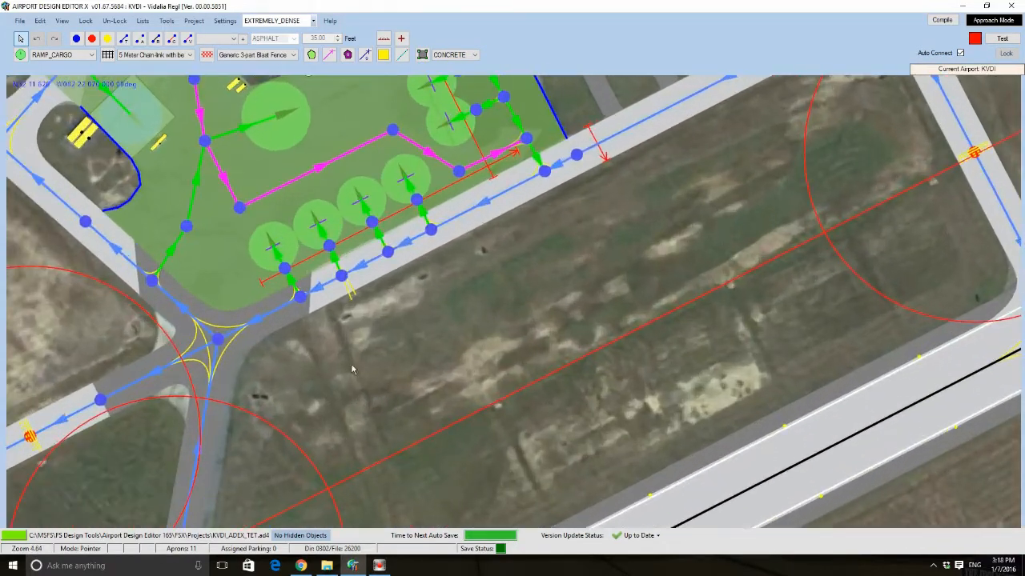
{"action": "left_click_drag", "start_coordinate": [352, 369], "coordinate": [540, 253]}
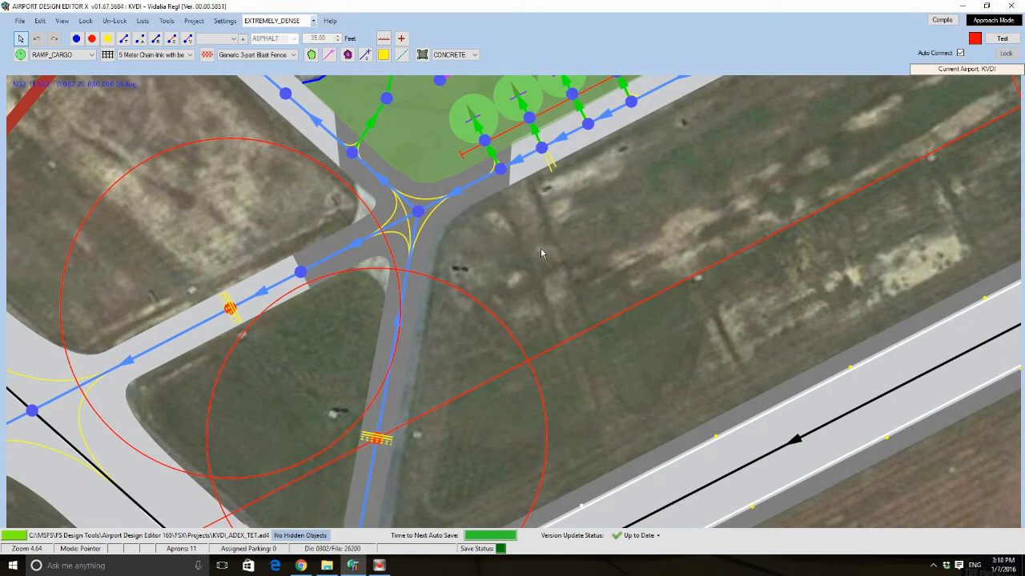
Survey the taxiways and hold-short points along the main runway to its southwest end and back to the apron
{"action": "scroll", "coordinate": [399, 307], "scroll_direction": "down", "scroll_amount": 5}
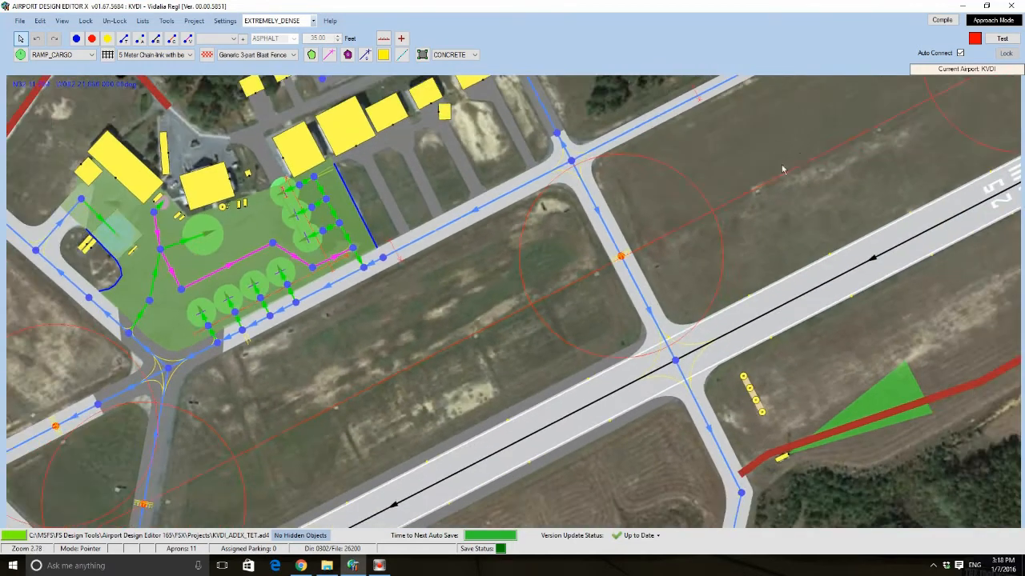
{"action": "left_click_drag", "start_coordinate": [782, 169], "coordinate": [762, 178]}
{"action": "scroll", "coordinate": [431, 340], "scroll_direction": "down", "scroll_amount": 2}
{"action": "scroll", "coordinate": [437, 334], "scroll_direction": "down", "scroll_amount": 1}
{"action": "left_click_drag", "start_coordinate": [440, 350], "coordinate": [734, 192]}
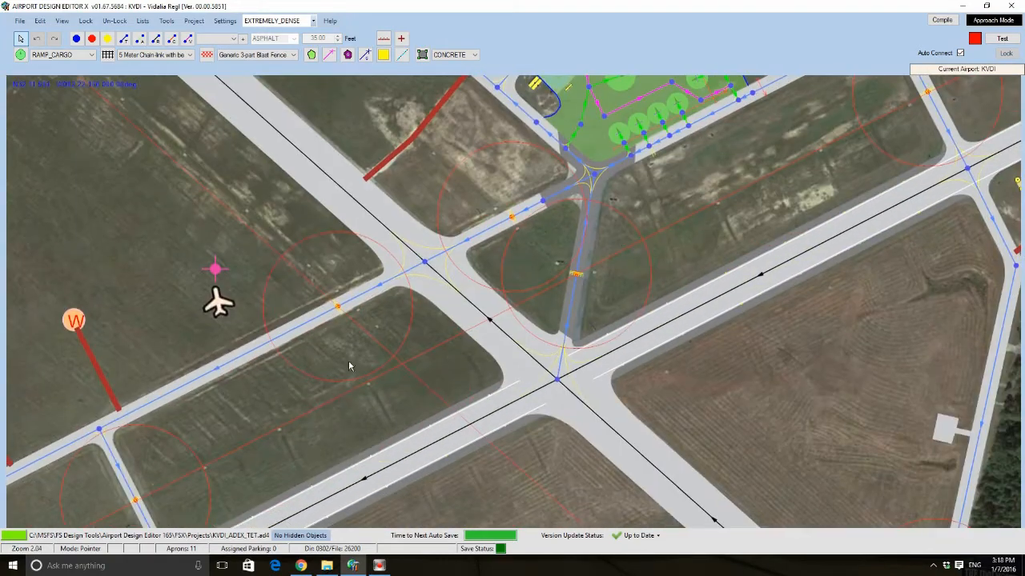
{"action": "left_click_drag", "start_coordinate": [326, 390], "coordinate": [780, 105]}
{"action": "left_click_drag", "start_coordinate": [461, 281], "coordinate": [805, 75]}
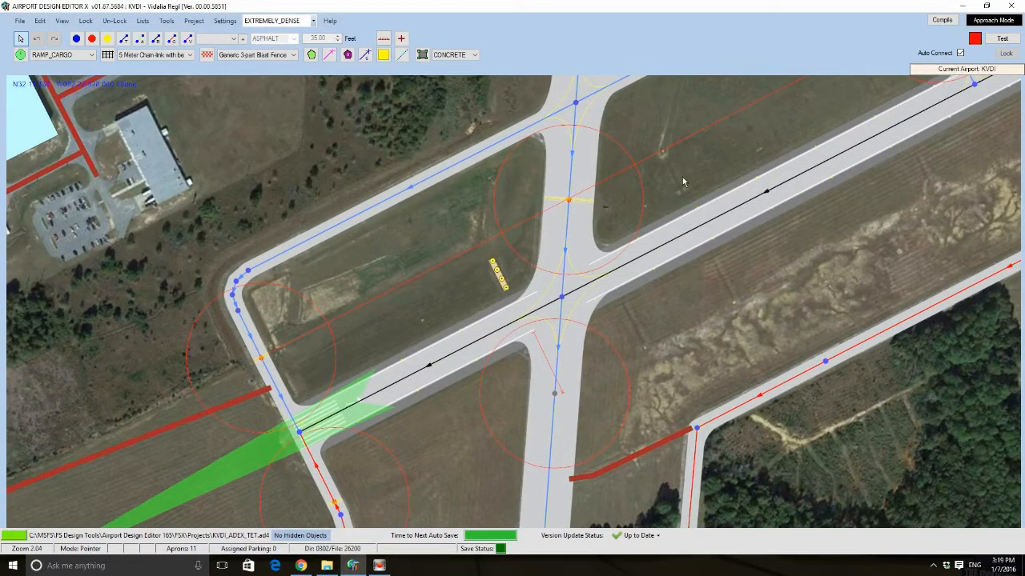
{"action": "left_click_drag", "start_coordinate": [682, 177], "coordinate": [527, 315]}
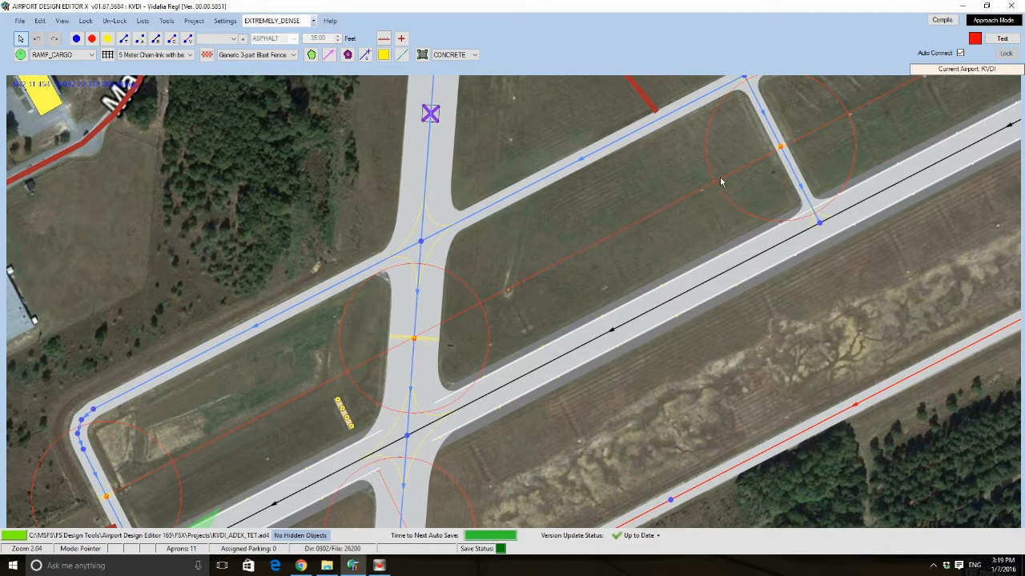
{"action": "left_click_drag", "start_coordinate": [813, 152], "coordinate": [423, 343]}
{"action": "left_click_drag", "start_coordinate": [665, 194], "coordinate": [481, 325]}
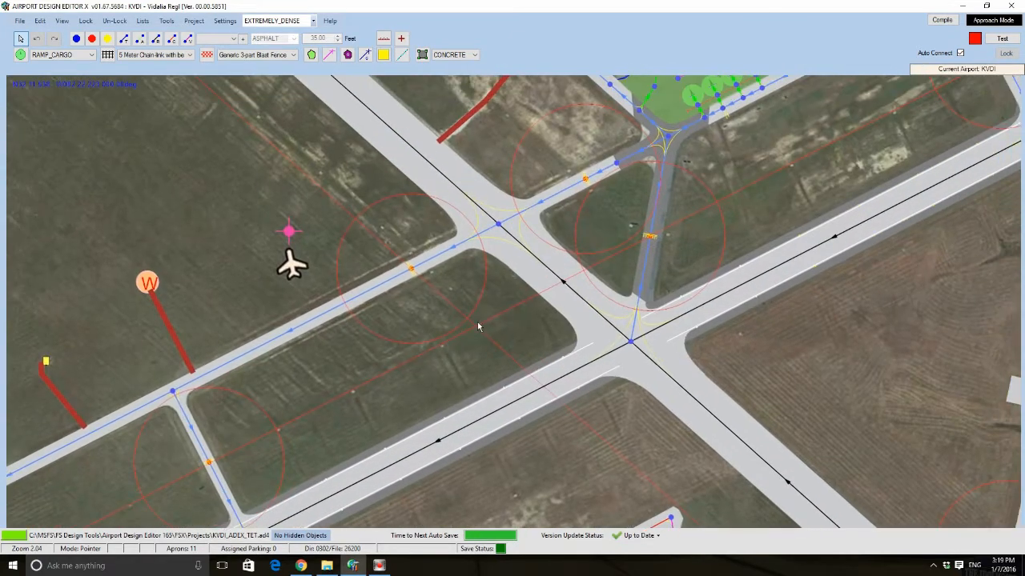
{"action": "left_click_drag", "start_coordinate": [742, 166], "coordinate": [454, 286]}
Look over the parallel taxiway between the apron junction and the runway 25 end
{"action": "scroll", "coordinate": [512, 243], "scroll_direction": "up", "scroll_amount": 5}
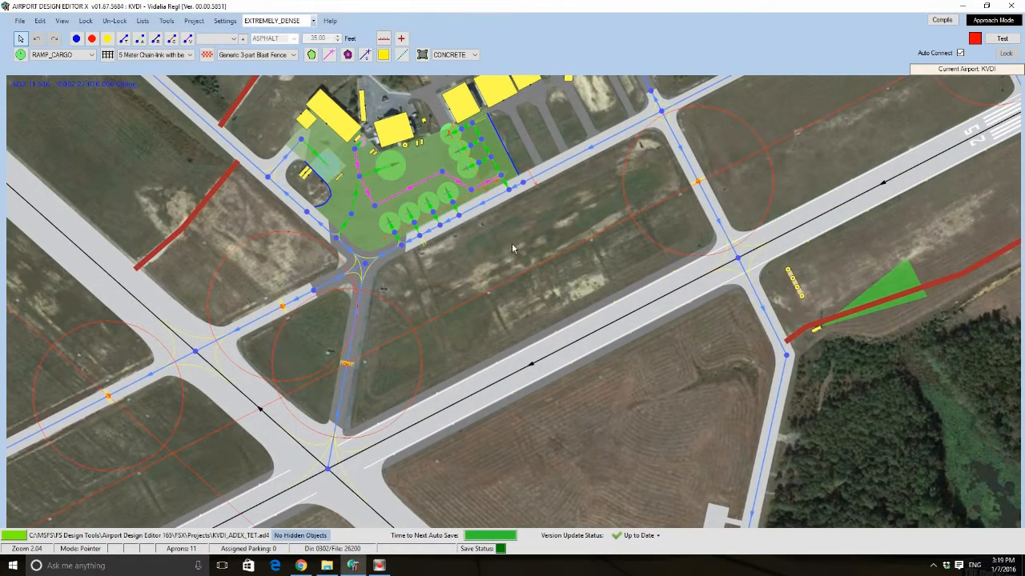
{"action": "scroll", "coordinate": [524, 240], "scroll_direction": "up", "scroll_amount": 1}
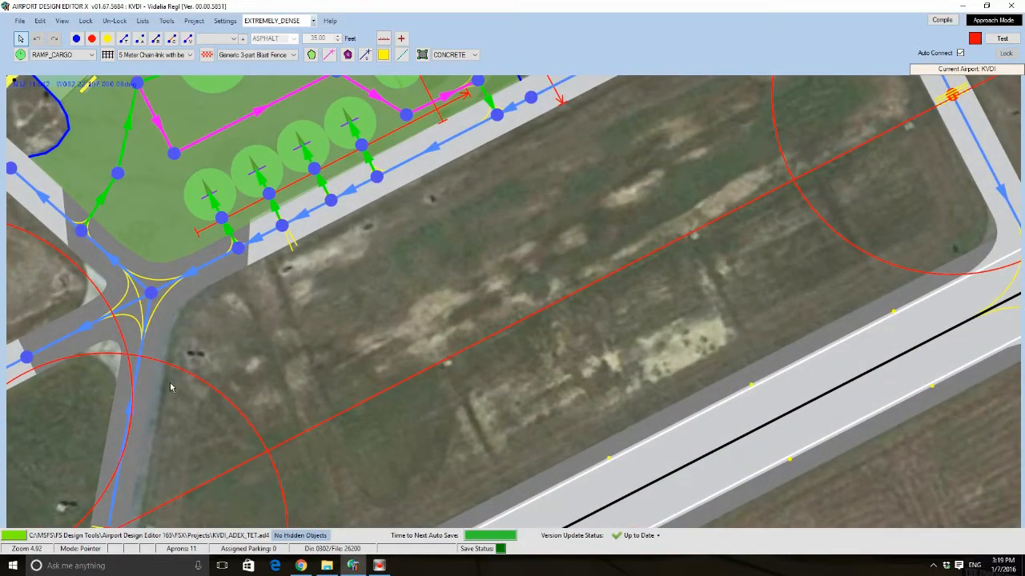
{"action": "scroll", "coordinate": [512, 352], "scroll_direction": "down", "scroll_amount": 6}
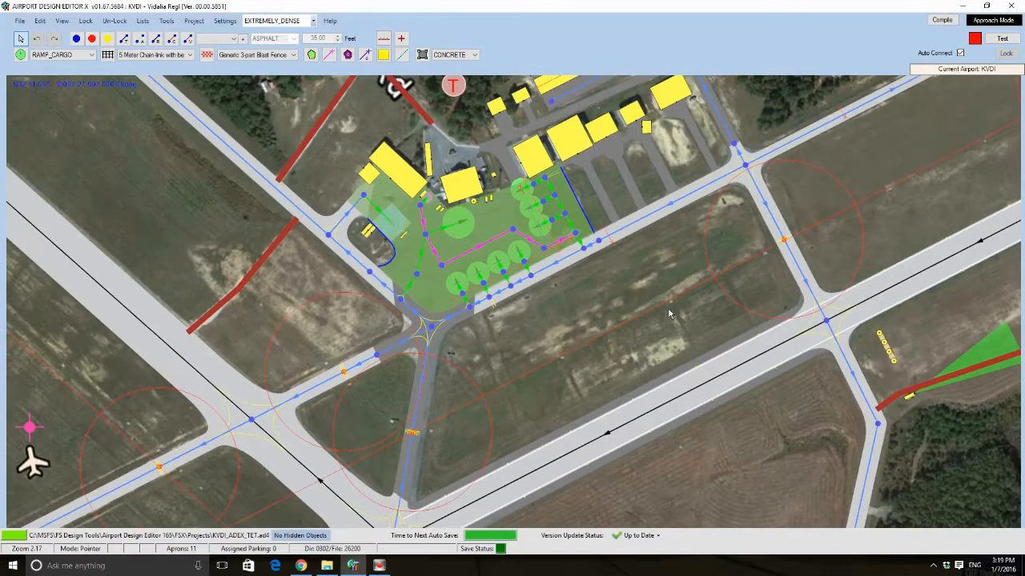
{"action": "left_click_drag", "start_coordinate": [669, 313], "coordinate": [225, 340]}
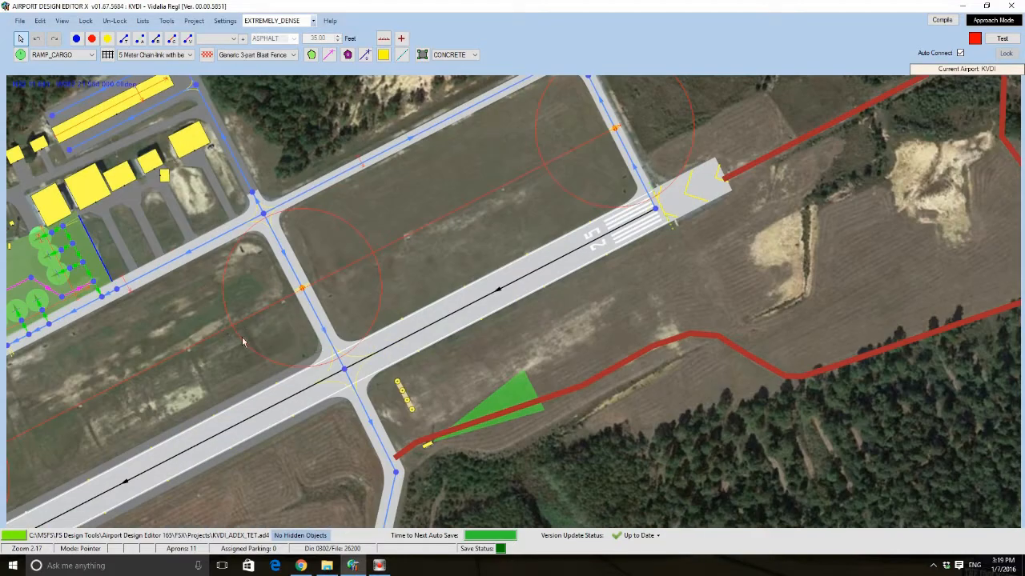
{"action": "scroll", "coordinate": [428, 357], "scroll_direction": "down", "scroll_amount": 3}
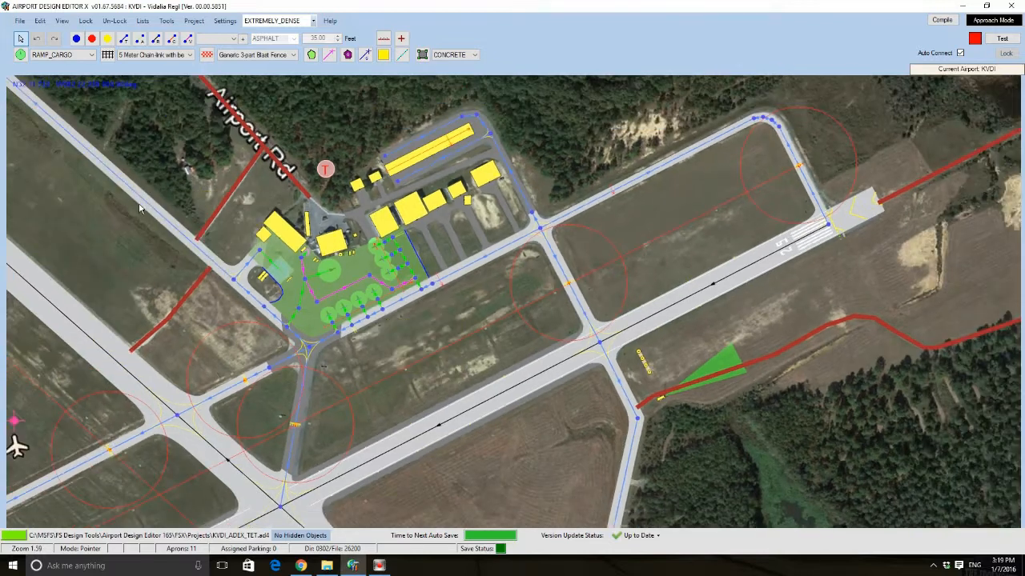
{"action": "mouse_move", "coordinate": [146, 203]}
{"action": "scroll", "coordinate": [496, 264], "scroll_direction": "up", "scroll_amount": 5}
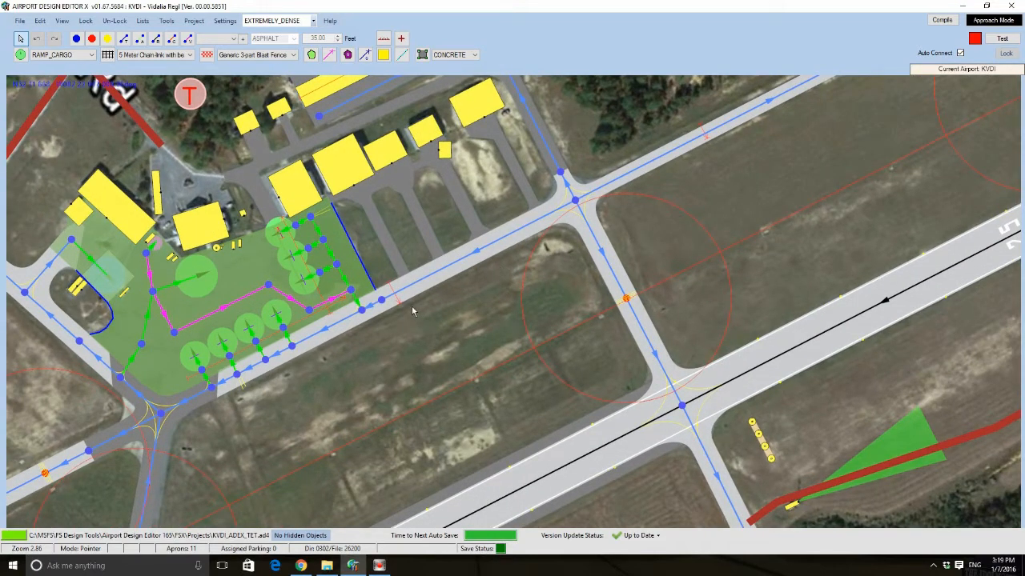
Inspect the apron's parking spots, taxi links and surrounding taxiways up close for places that need signs
{"action": "left_click_drag", "start_coordinate": [386, 349], "coordinate": [702, 259]}
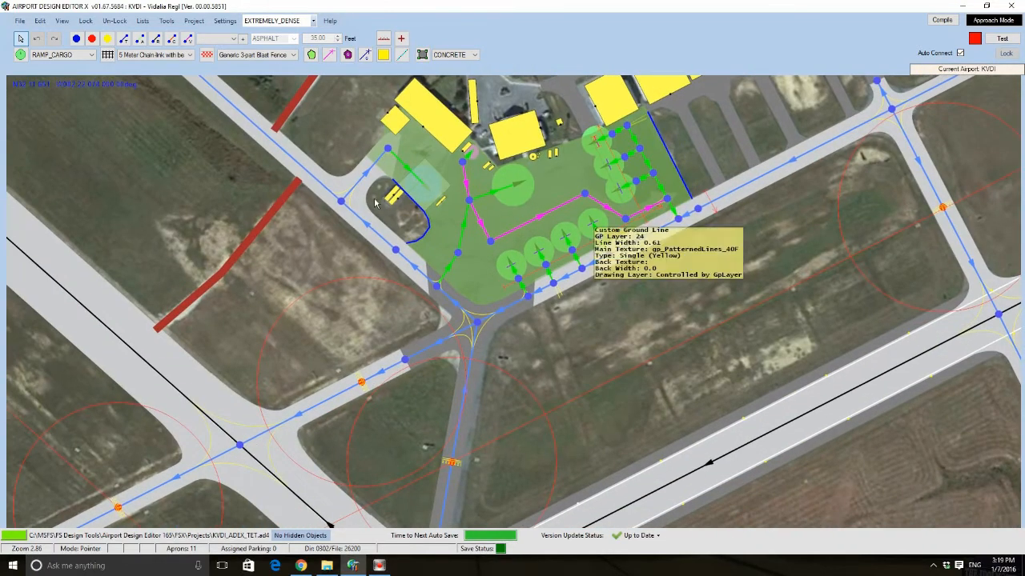
{"action": "scroll", "coordinate": [397, 209], "scroll_direction": "up", "scroll_amount": 4}
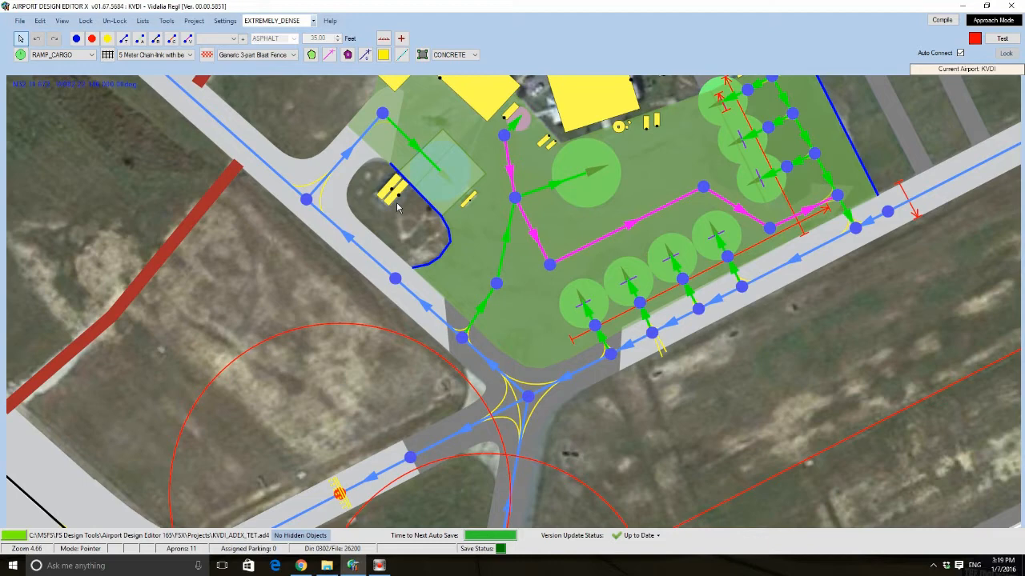
{"action": "scroll", "coordinate": [397, 209], "scroll_direction": "up", "scroll_amount": 3}
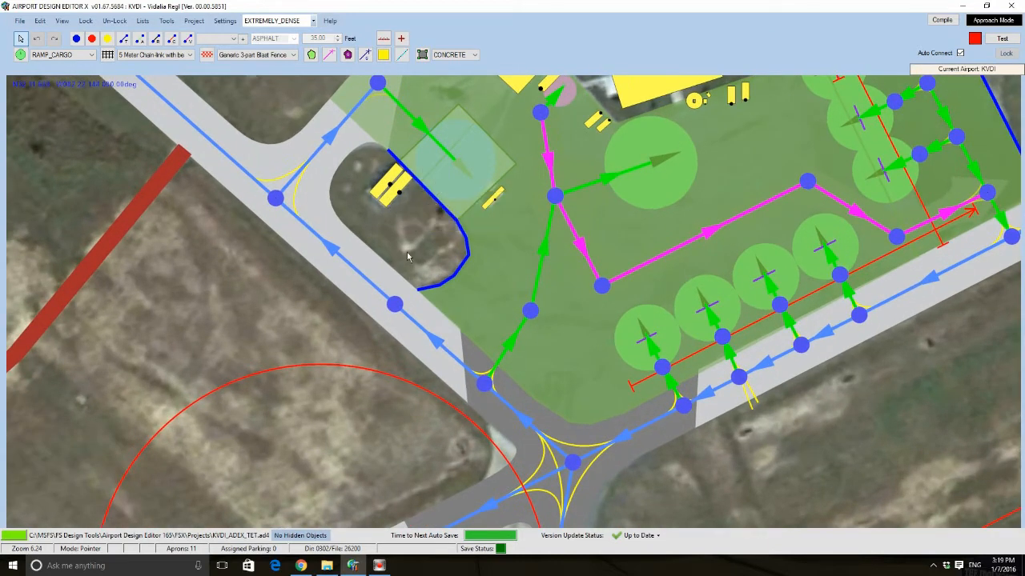
{"action": "left_click_drag", "start_coordinate": [407, 256], "coordinate": [222, 180]}
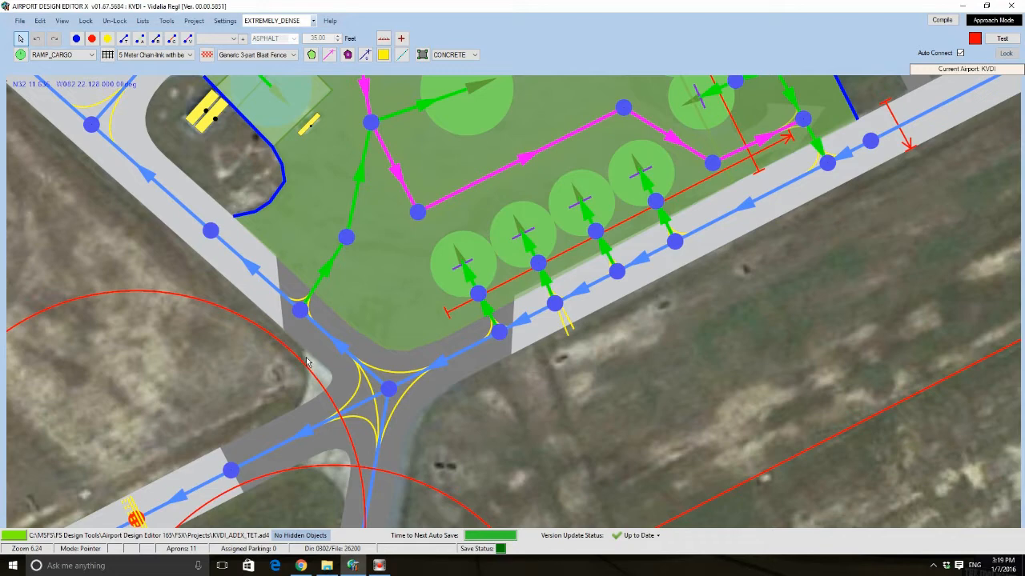
{"action": "left_click_drag", "start_coordinate": [881, 359], "coordinate": [797, 365]}
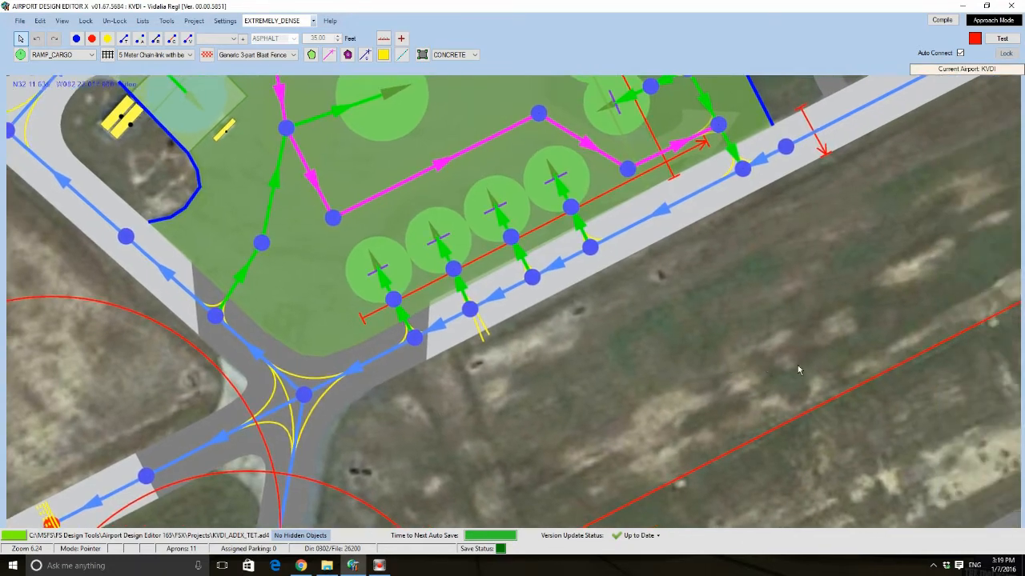
{"action": "scroll", "coordinate": [797, 365], "scroll_direction": "down", "scroll_amount": 3}
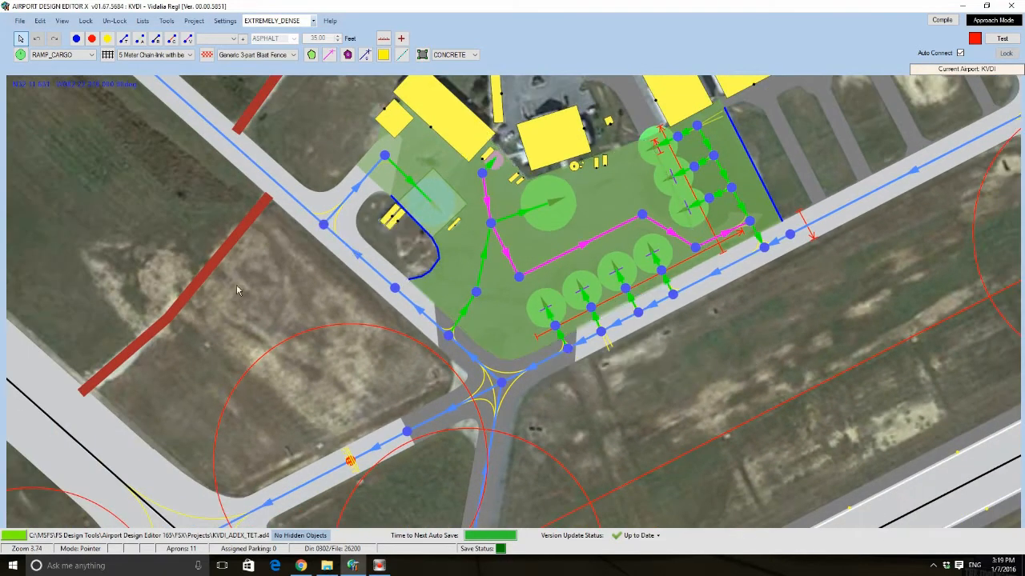
{"action": "scroll", "coordinate": [598, 336], "scroll_direction": "down", "scroll_amount": 3}
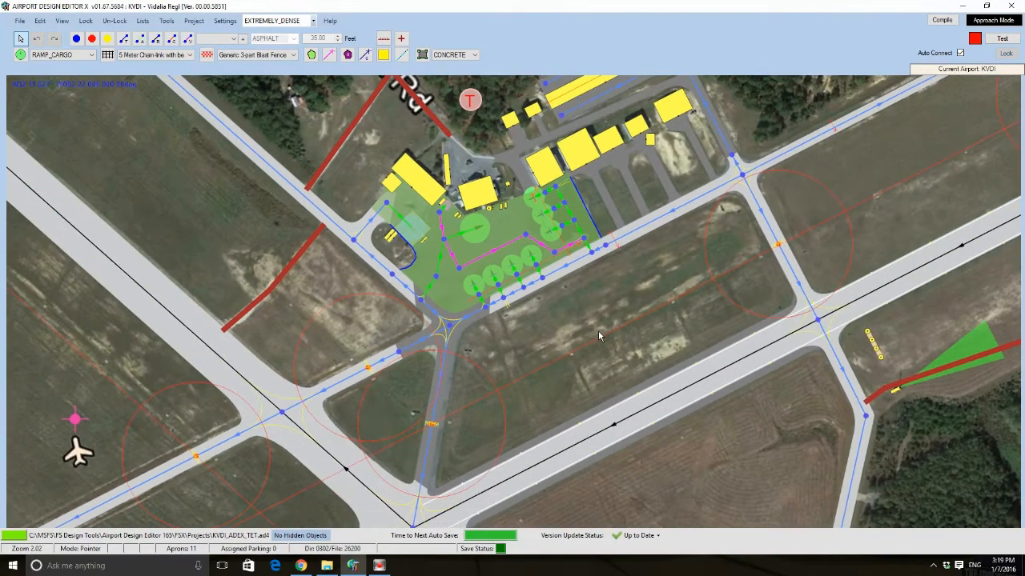
{"action": "scroll", "coordinate": [692, 282], "scroll_direction": "down", "scroll_amount": 1}
{"action": "left_click_drag", "start_coordinate": [691, 283], "coordinate": [573, 283]}
{"action": "scroll", "coordinate": [574, 283], "scroll_direction": "up", "scroll_amount": 1}
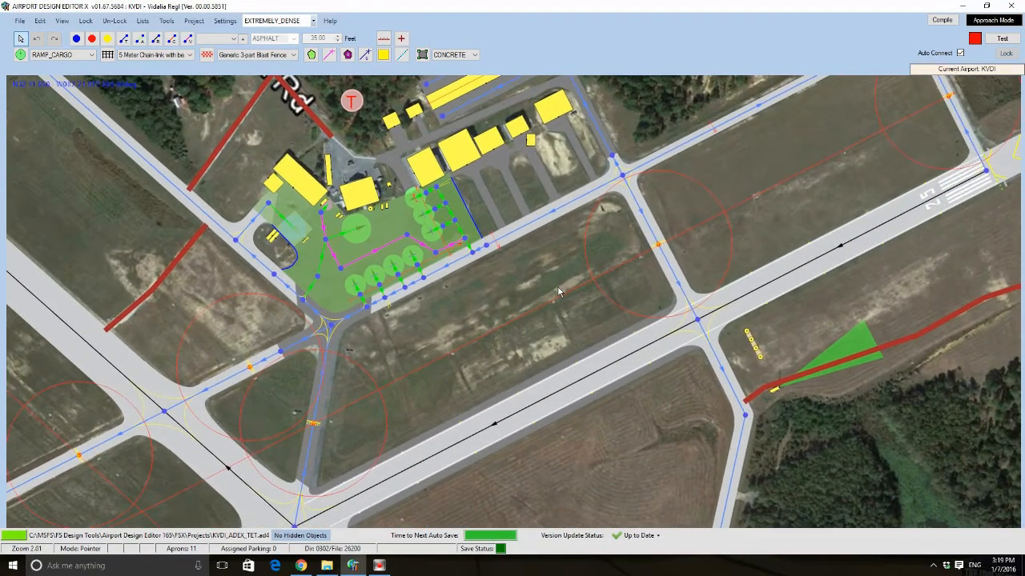
Add a new taxi sign beside the taxiway at the runway 25 hold-short point
{"action": "left_click_drag", "start_coordinate": [874, 161], "coordinate": [359, 289]}
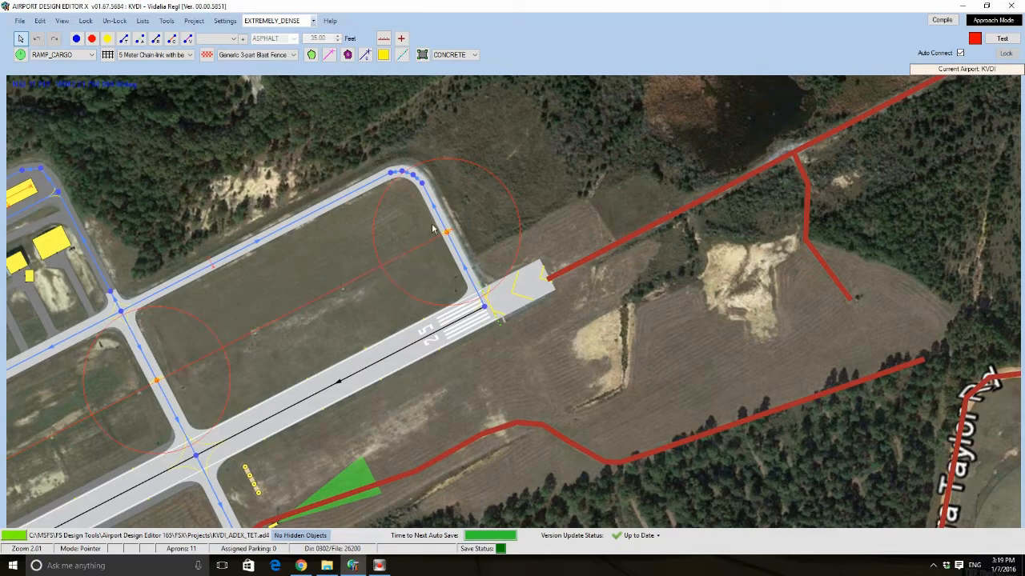
{"action": "scroll", "coordinate": [432, 229], "scroll_direction": "up", "scroll_amount": 1}
{"action": "scroll", "coordinate": [439, 229], "scroll_direction": "down", "scroll_amount": 3, "text": "ctrl"}
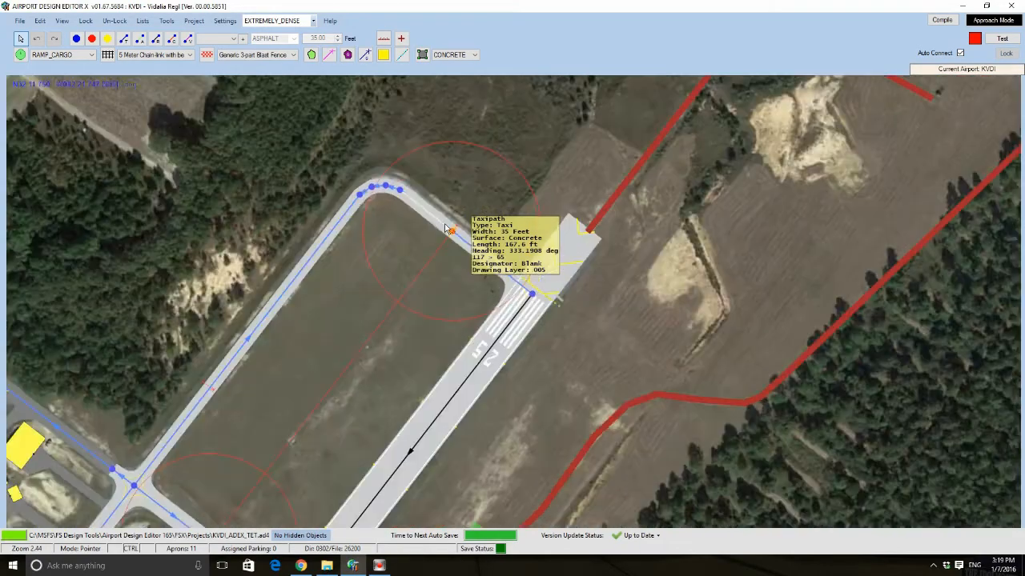
{"action": "scroll", "coordinate": [445, 228], "scroll_direction": "down", "scroll_amount": 5, "text": "ctrl"}
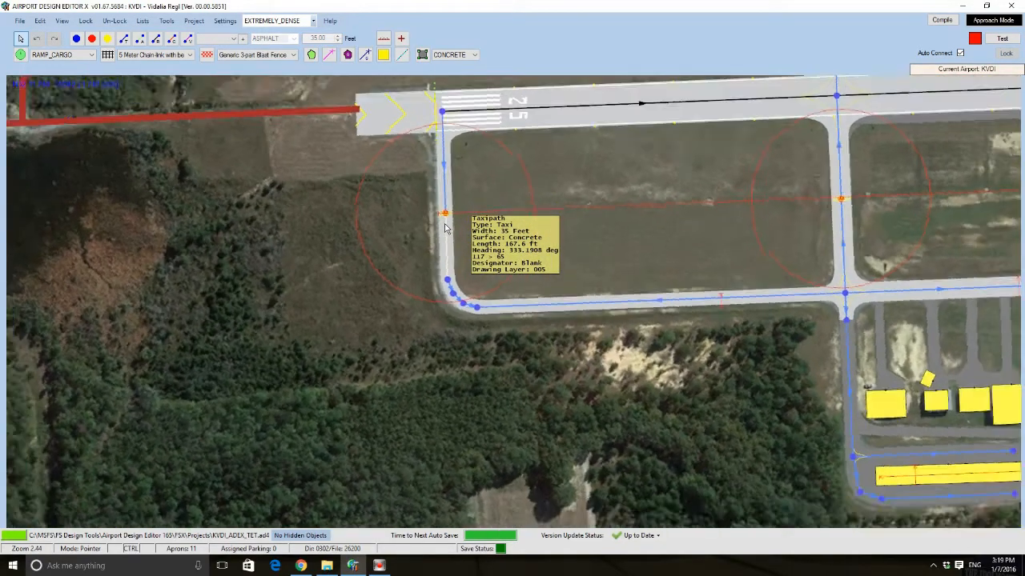
{"action": "scroll", "coordinate": [467, 207], "scroll_direction": "up", "scroll_amount": 3}
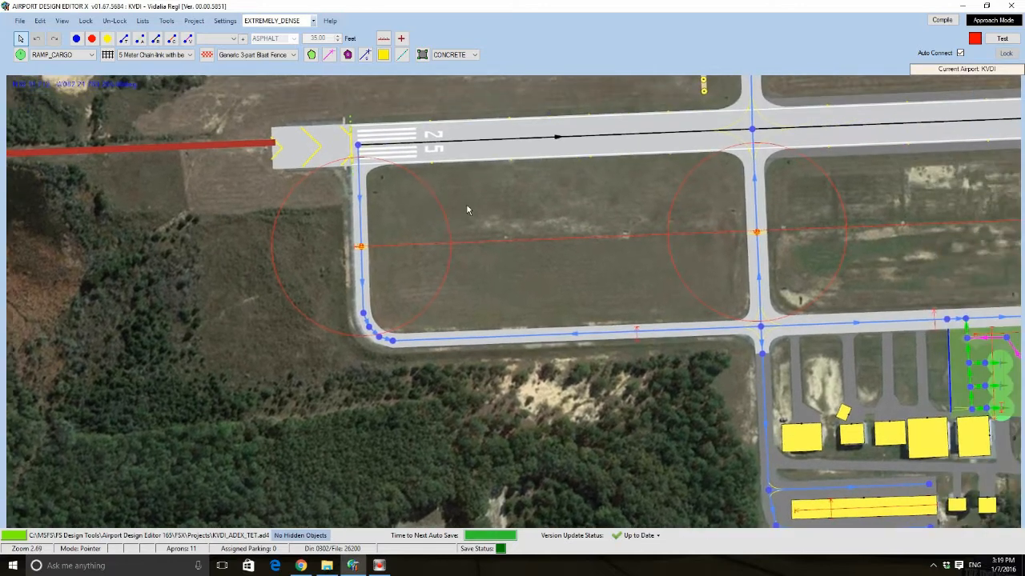
{"action": "scroll", "coordinate": [450, 248], "scroll_direction": "up", "scroll_amount": 3}
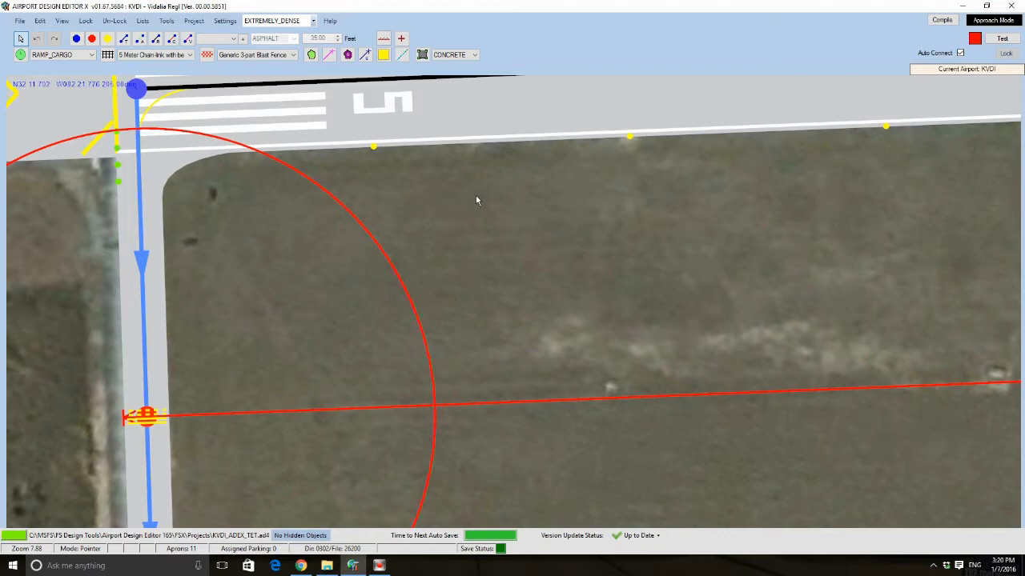
{"action": "left_click_drag", "start_coordinate": [476, 200], "coordinate": [448, 287]}
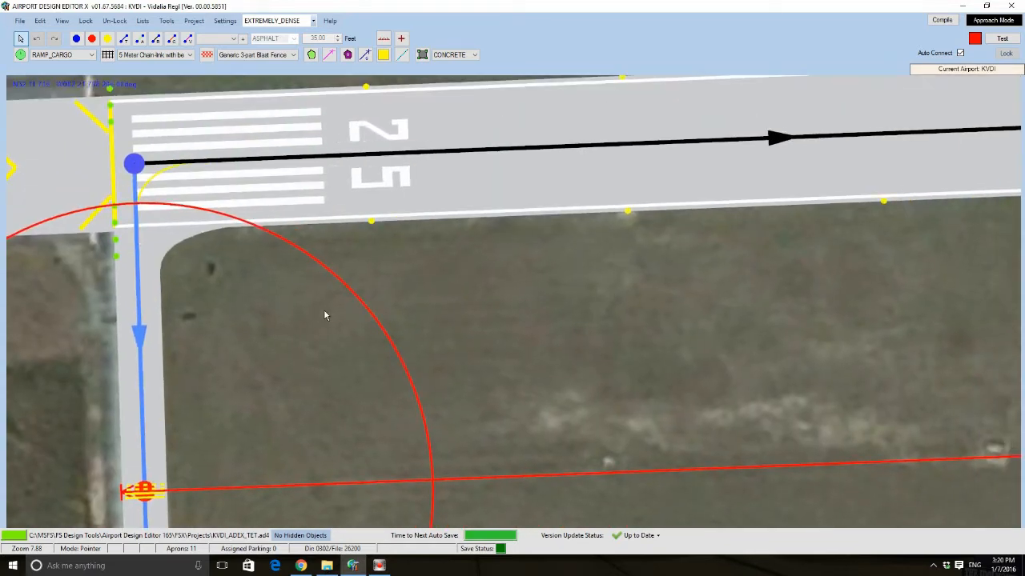
{"action": "right_click", "coordinate": [324, 308]}
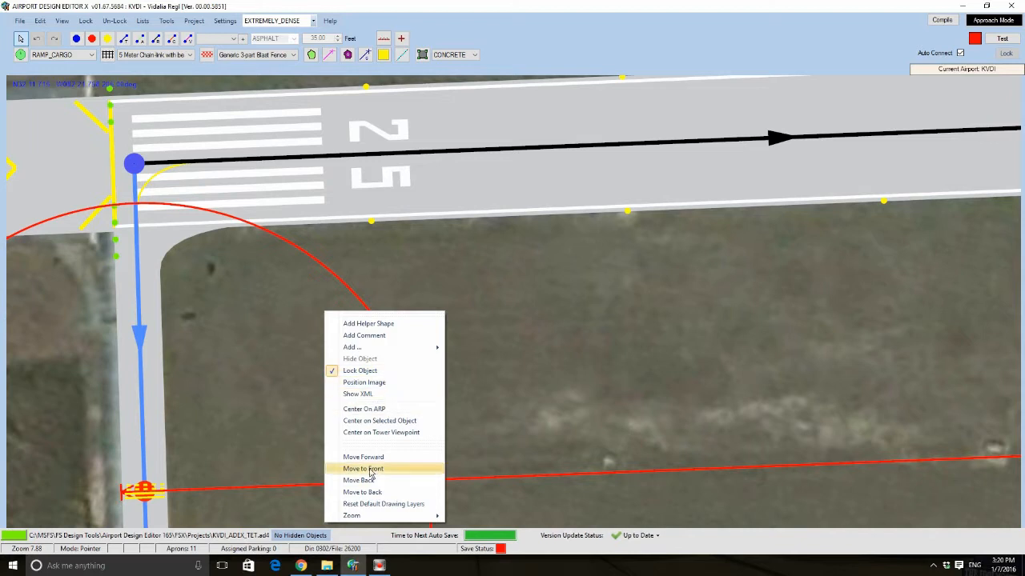
{"action": "left_click_drag", "start_coordinate": [184, 488], "coordinate": [205, 373]}
{"action": "right_click", "coordinate": [220, 372]}
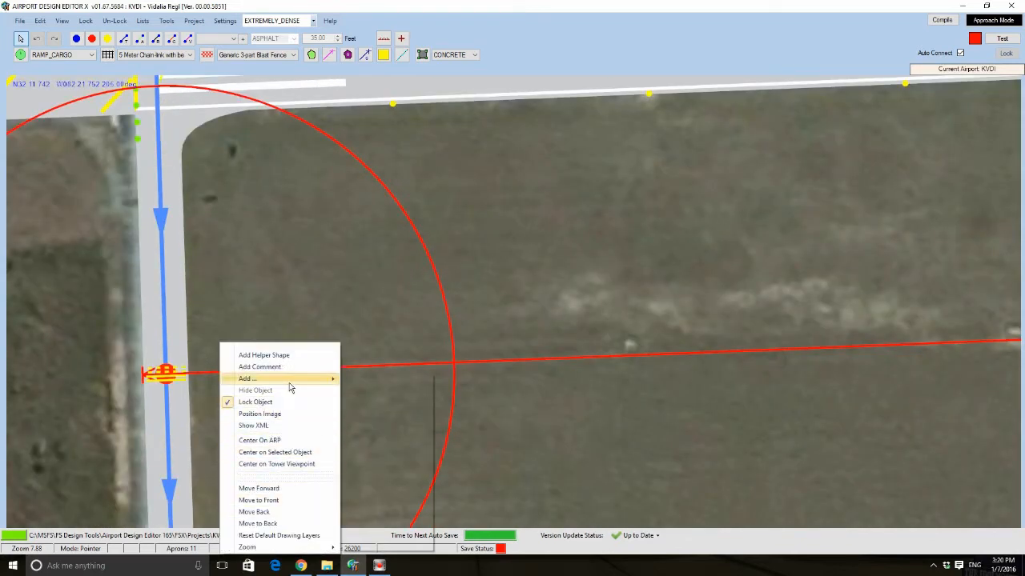
{"action": "mouse_move", "coordinate": [324, 379]}
{"action": "left_click", "coordinate": [373, 520]}
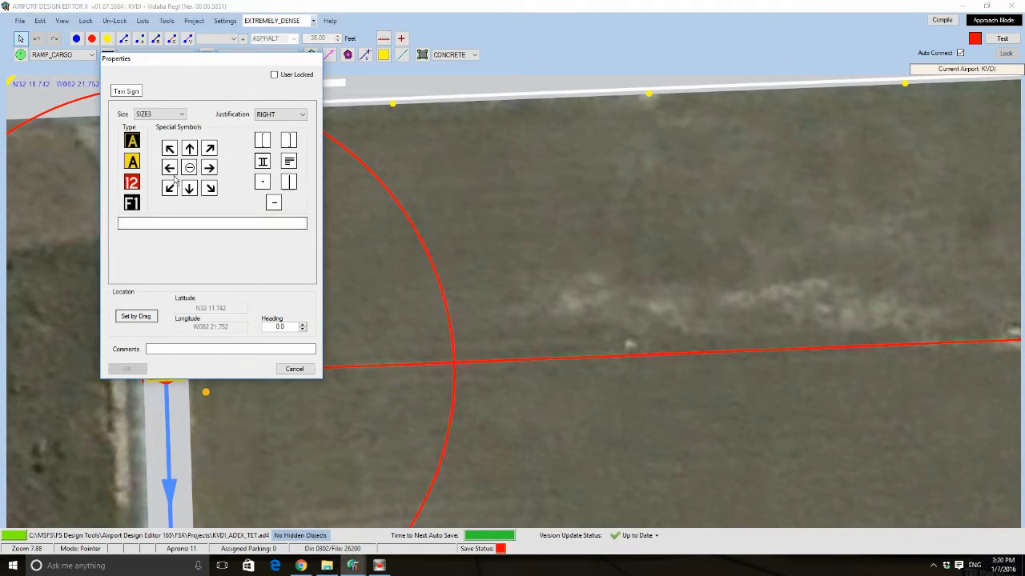
Choose SIZE3 as the taxi sign's size and keep its justification at RIGHT
{"action": "left_click", "coordinate": [174, 114]}
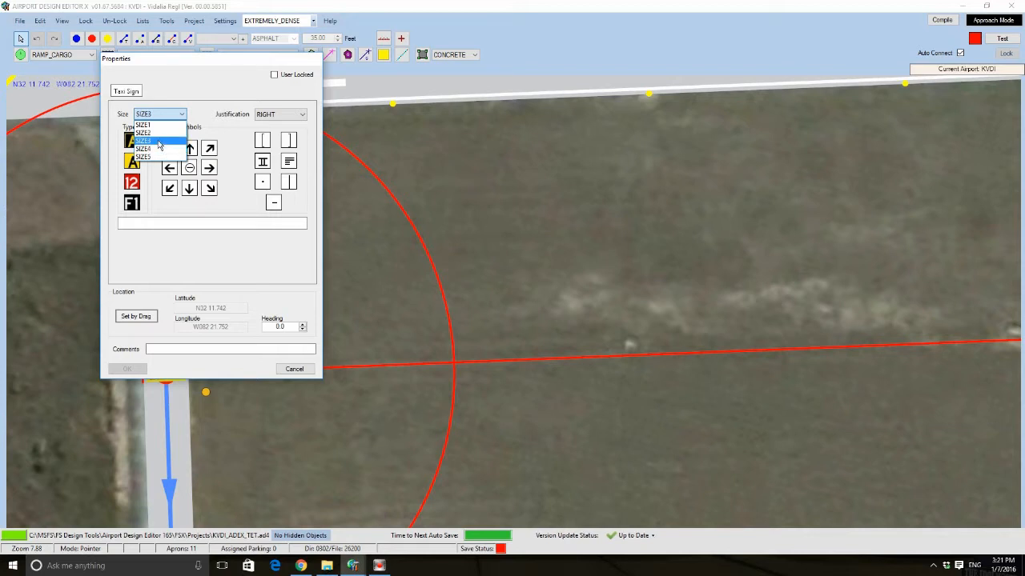
{"action": "left_click", "coordinate": [159, 142]}
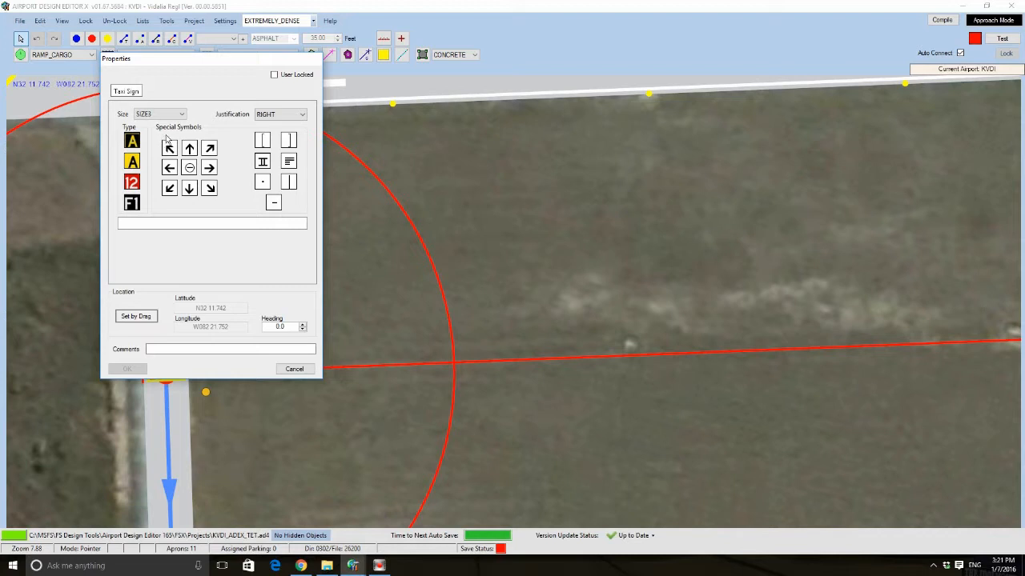
{"action": "left_click", "coordinate": [270, 116]}
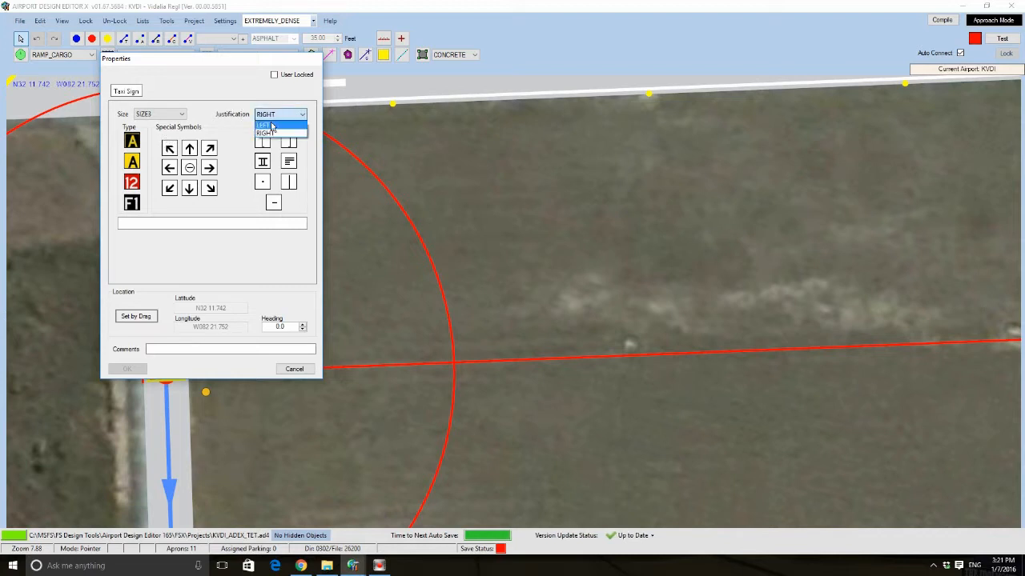
{"action": "left_click", "coordinate": [213, 131]}
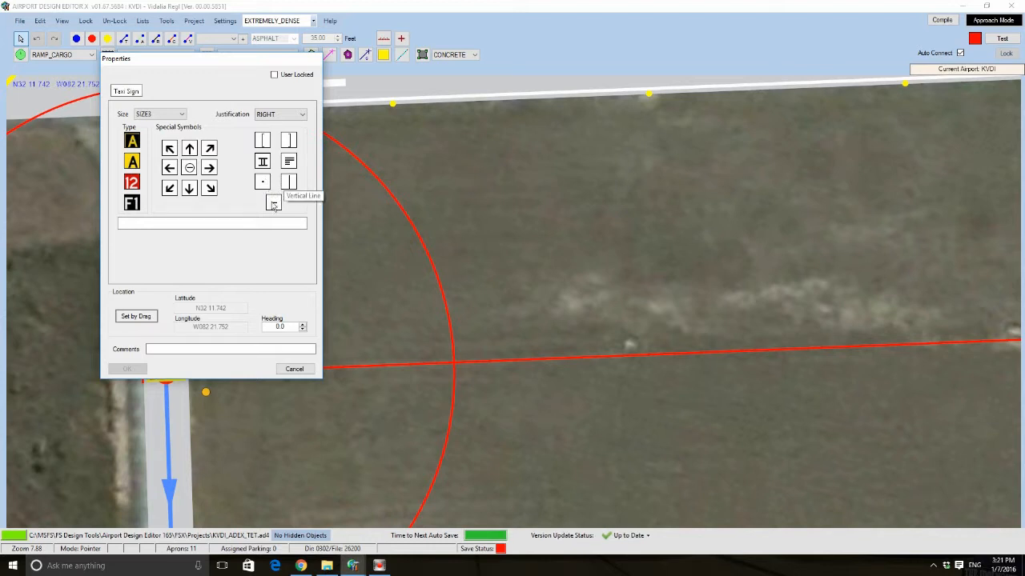
Label the sign with the lowercase mandatory-type code m and create it
{"action": "left_click", "coordinate": [176, 223]}
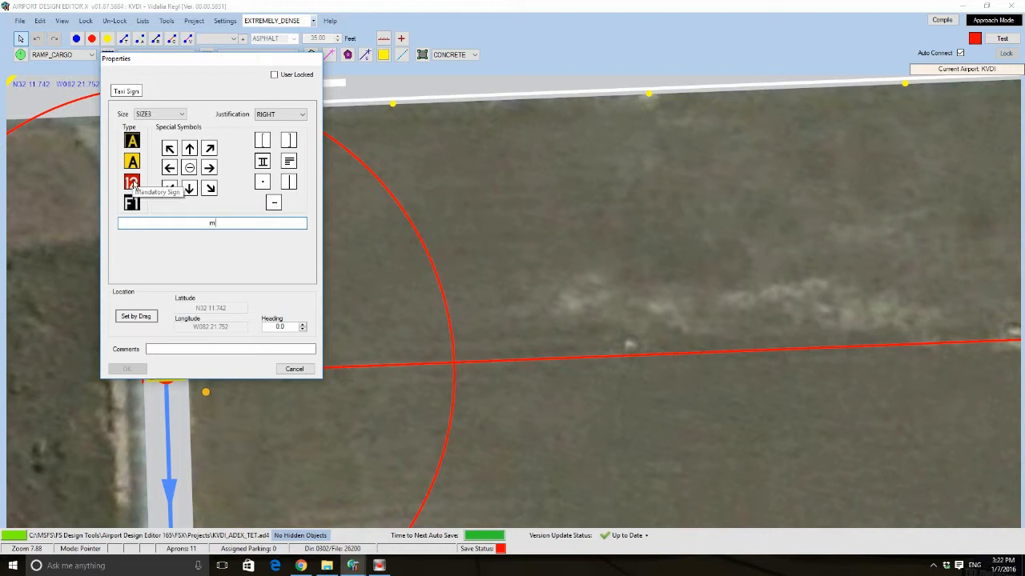
{"action": "key", "text": "Caps_Lock"}
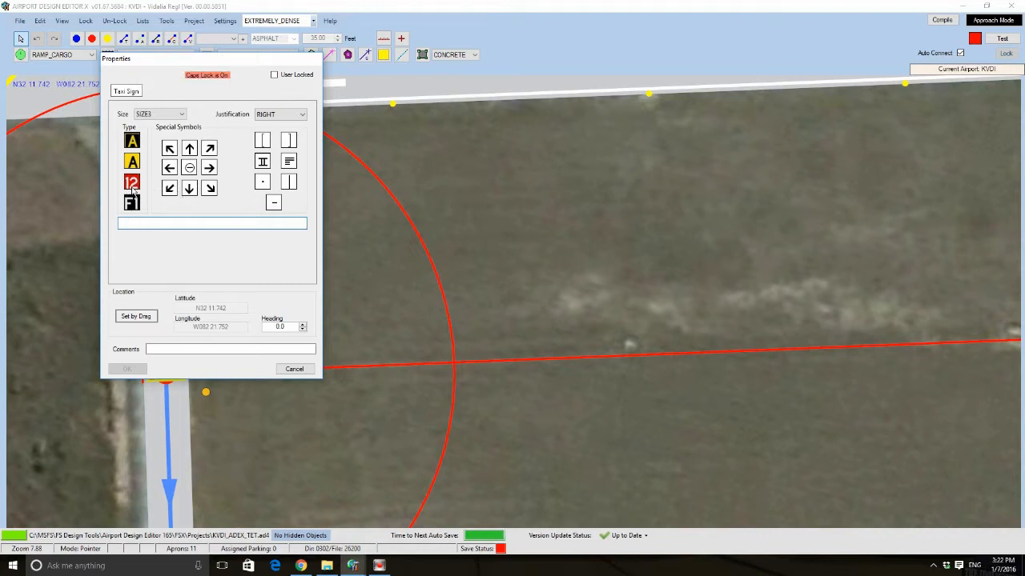
{"action": "left_click", "coordinate": [132, 183]}
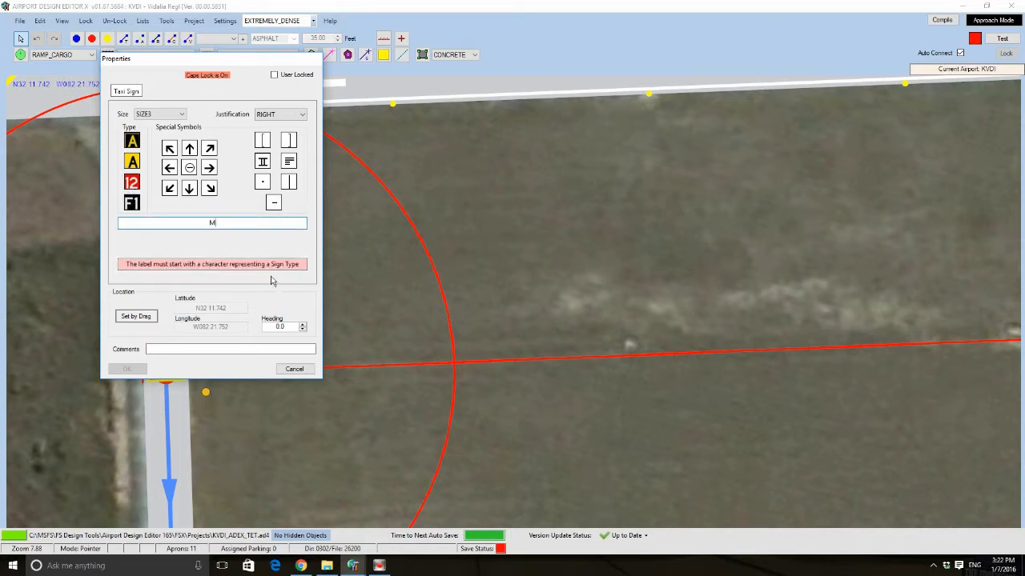
{"action": "key", "text": "BackSpace"}
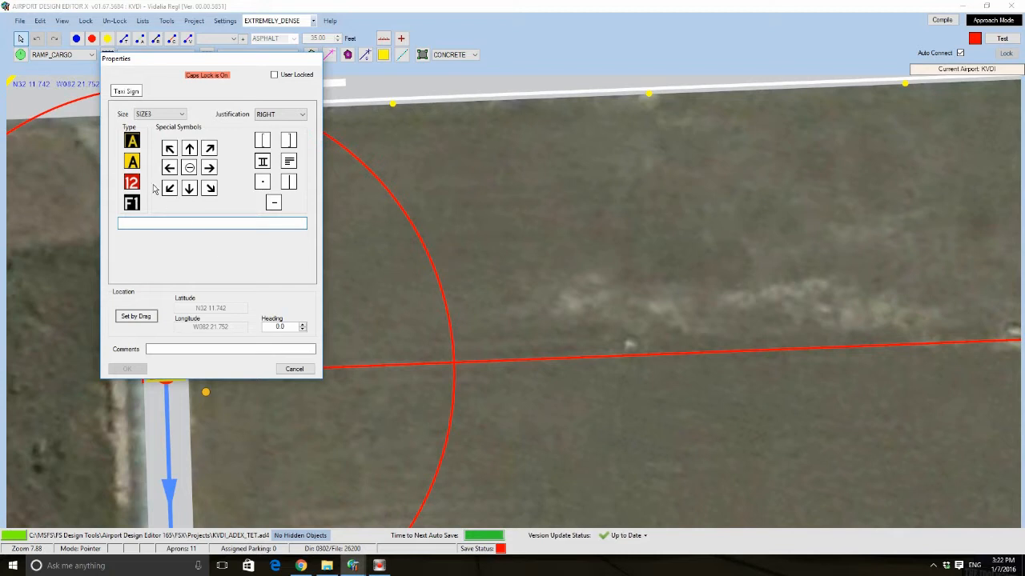
{"action": "key", "text": "Caps_Lock"}
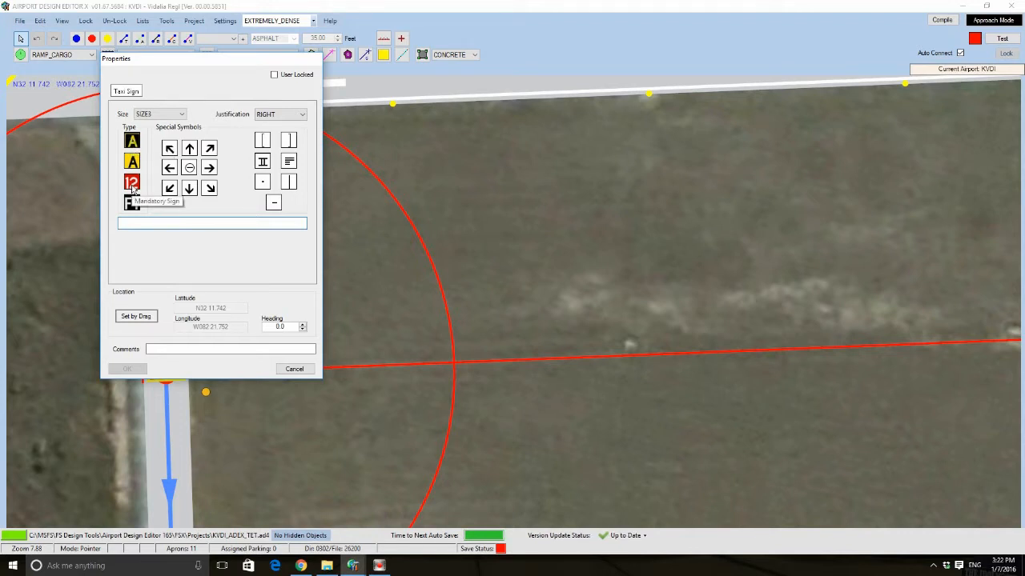
{"action": "type", "text": "m"}
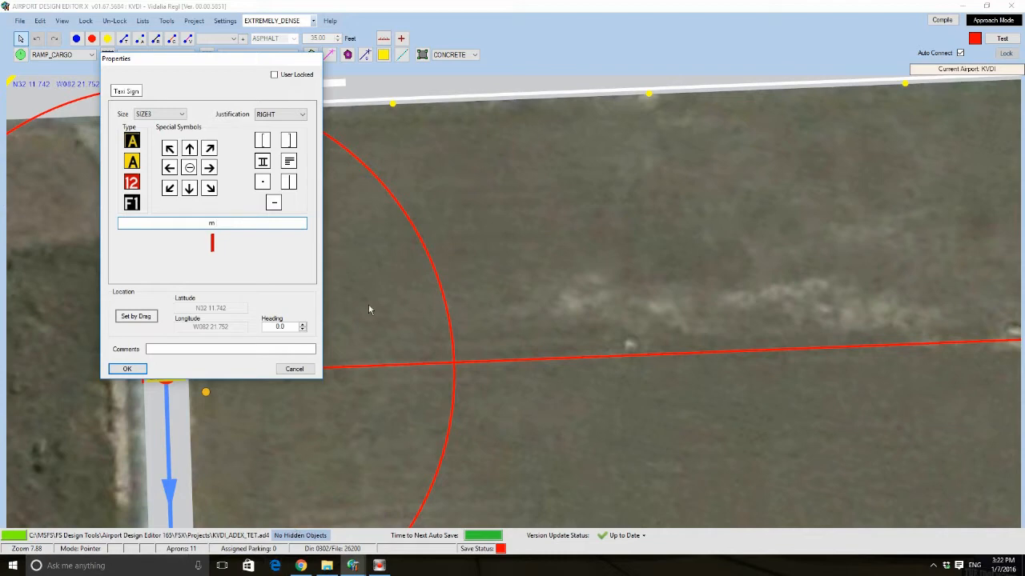
{"action": "left_click", "coordinate": [143, 370]}
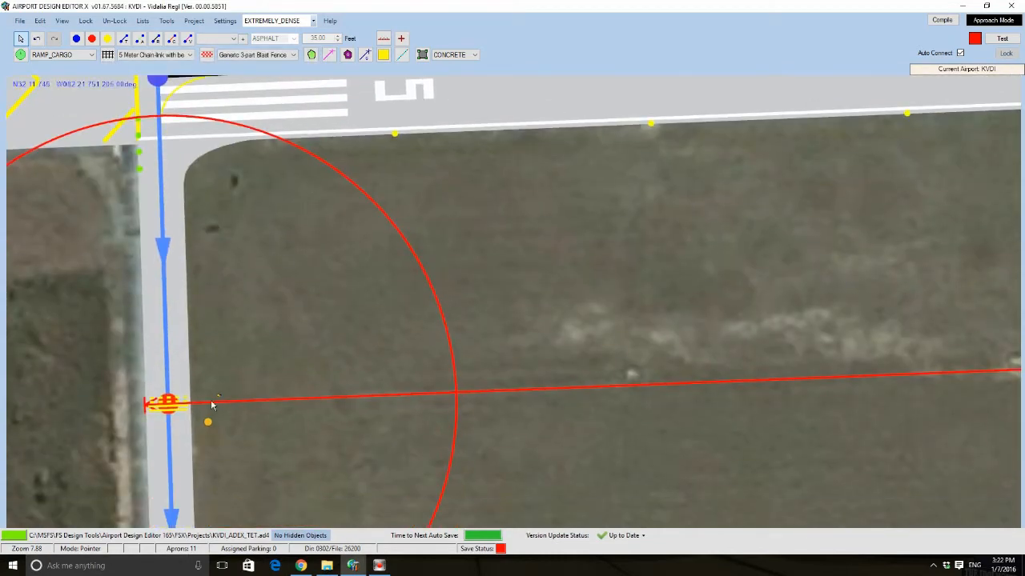
Reopen the new sign's properties and extend its label to m 25
{"action": "double_click", "coordinate": [221, 400]}
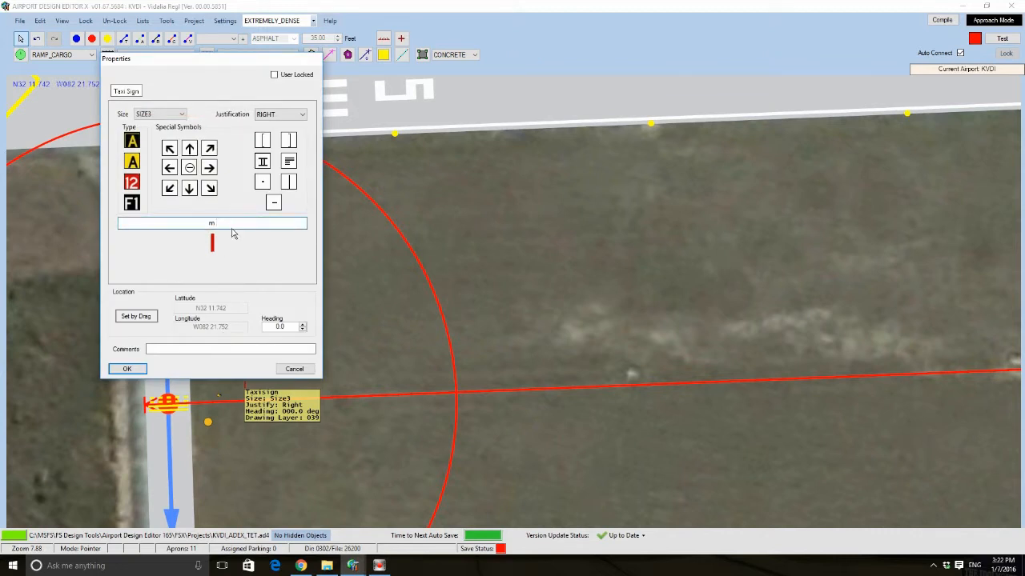
{"action": "type", "text": "25"}
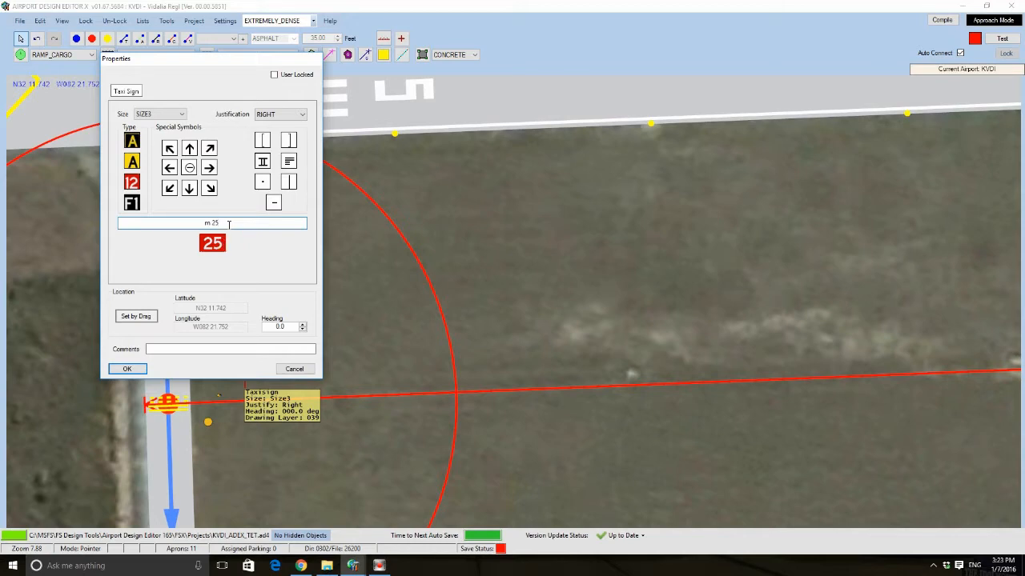
{"action": "left_click", "coordinate": [127, 369]}
Position the 25 sign just off the taxiway edge in line with the hold-short line, rotated to a heading of 62.8 degrees
{"action": "scroll", "coordinate": [350, 495], "scroll_direction": "up", "scroll_amount": 5}
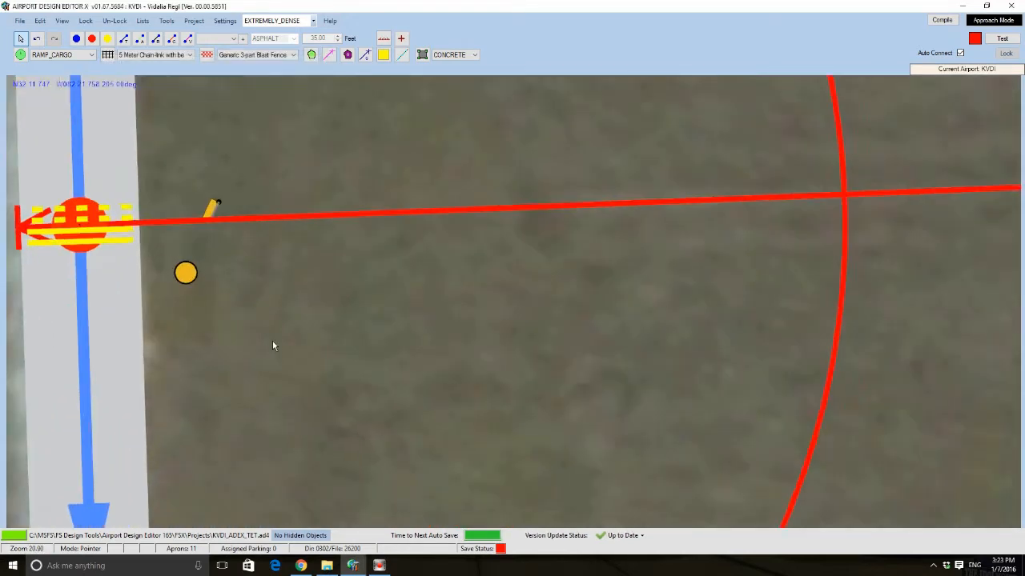
{"action": "left_click_drag", "start_coordinate": [206, 194], "coordinate": [175, 227]}
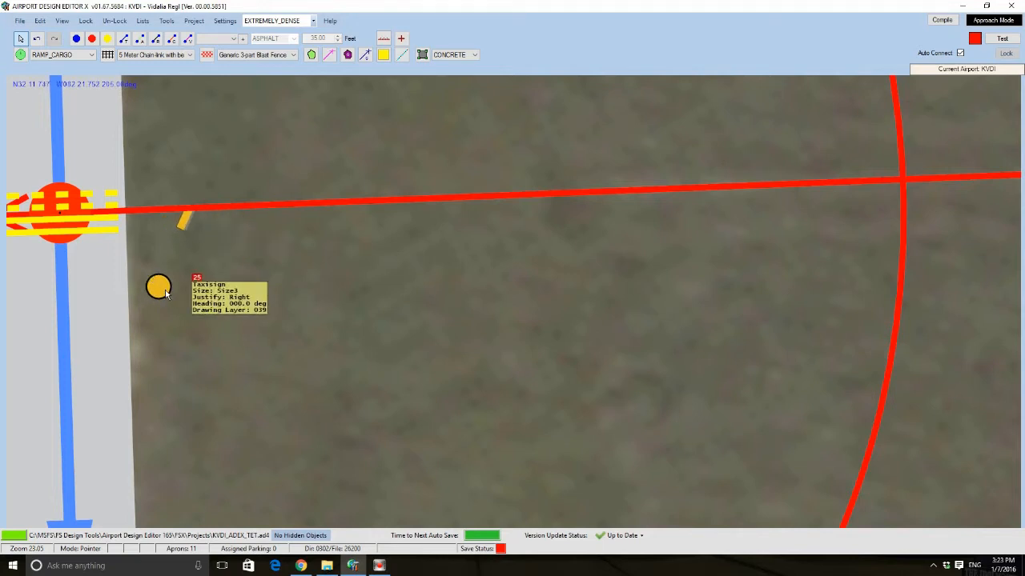
{"action": "left_click_drag", "start_coordinate": [146, 288], "coordinate": [116, 206]}
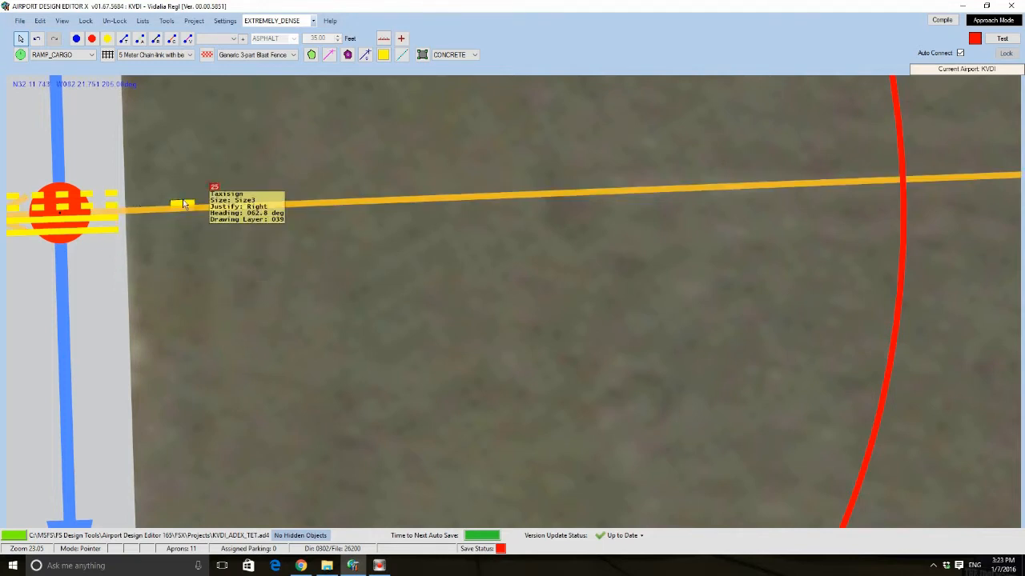
{"action": "left_click_drag", "start_coordinate": [194, 195], "coordinate": [201, 197]}
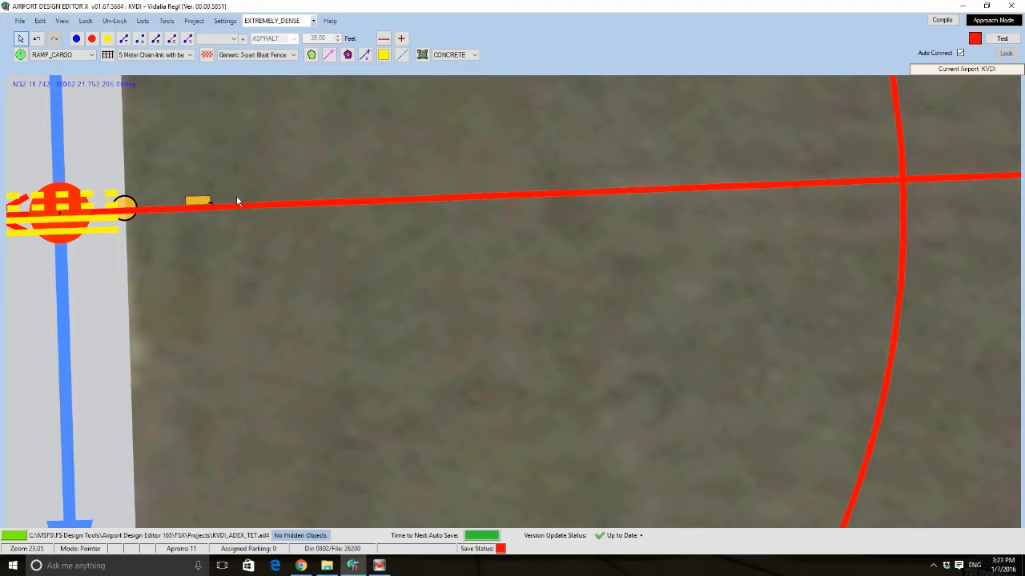
Nudge the 25 sign slightly closer to the taxiway, keeping it along the guide line
{"action": "left_click_drag", "start_coordinate": [261, 228], "coordinate": [271, 239]}
{"action": "scroll", "coordinate": [370, 501], "scroll_direction": "down", "scroll_amount": 5}
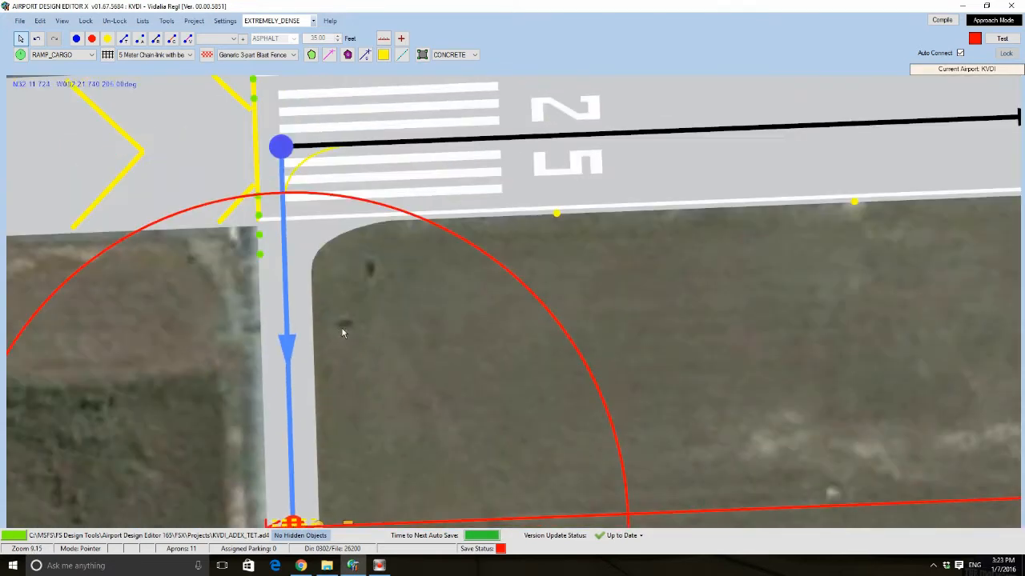
{"action": "left_click_drag", "start_coordinate": [341, 329], "coordinate": [360, 229]}
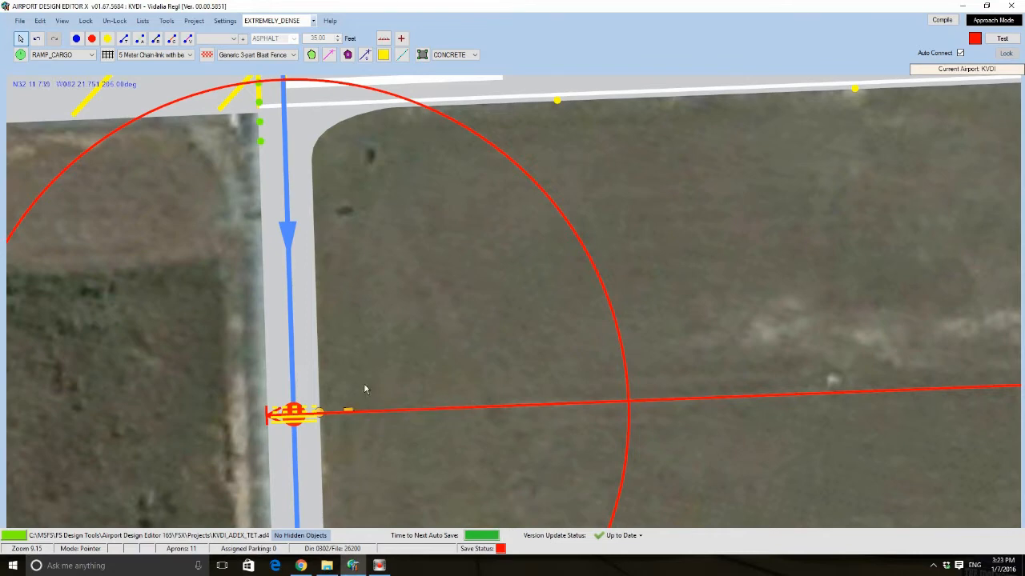
{"action": "scroll", "coordinate": [452, 171], "scroll_direction": "up", "scroll_amount": 6}
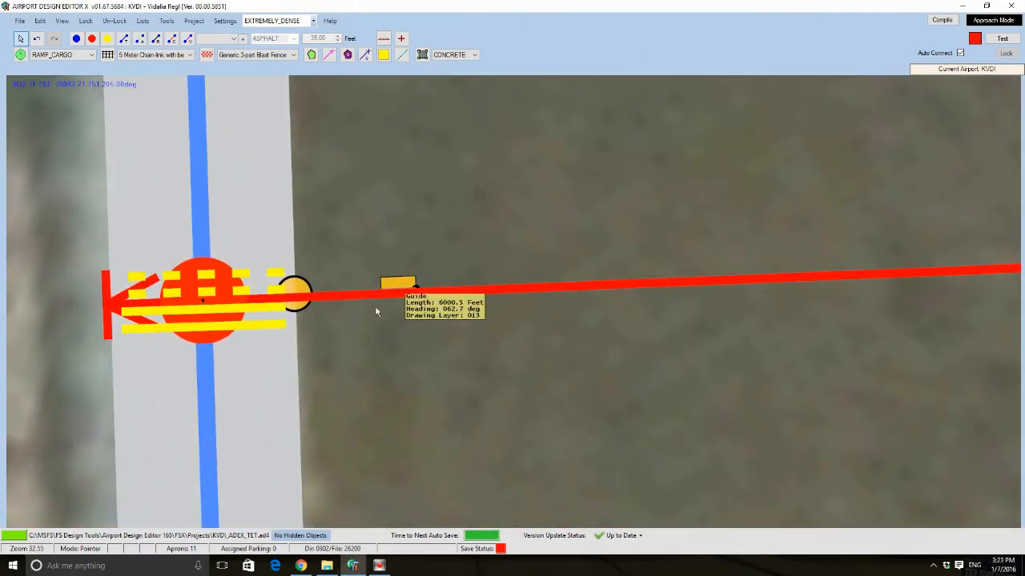
{"action": "left_click_drag", "start_coordinate": [409, 271], "coordinate": [401, 276]}
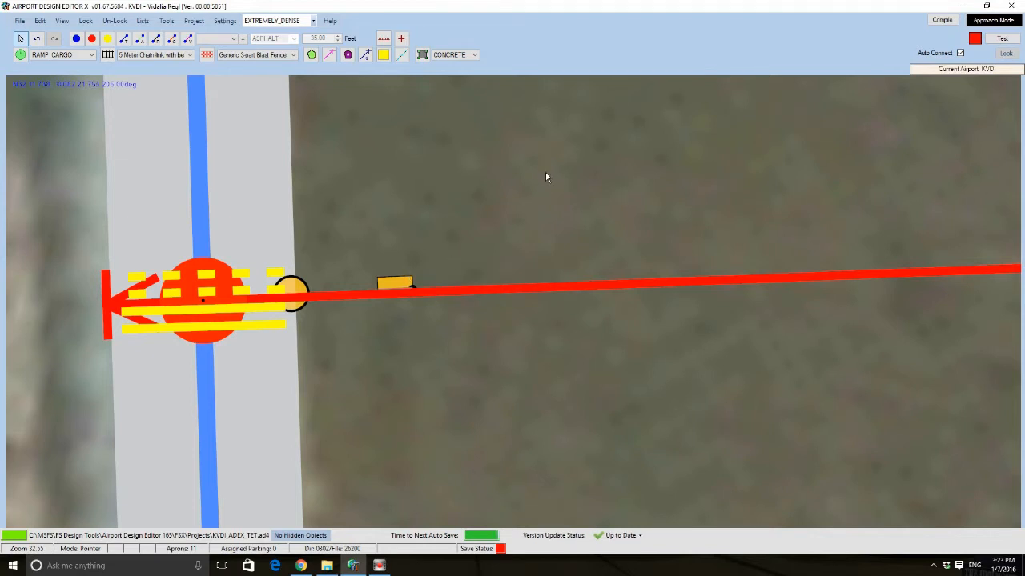
Check the 25 sign's placement against the hold-short line, the guide line and the surrounding taxiway
{"action": "scroll", "coordinate": [523, 173], "scroll_direction": "down", "scroll_amount": 3}
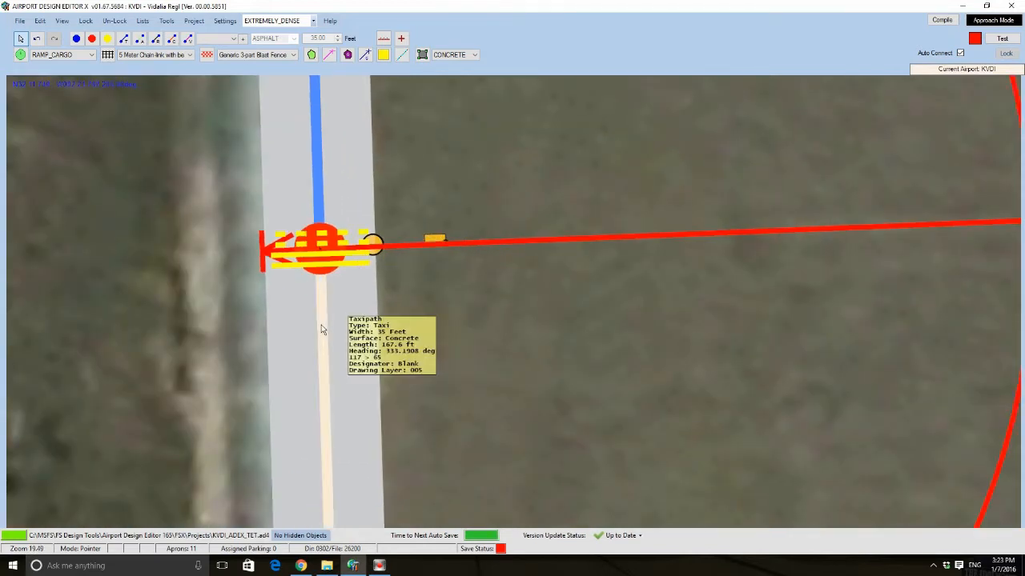
{"action": "left_click", "coordinate": [331, 286]}
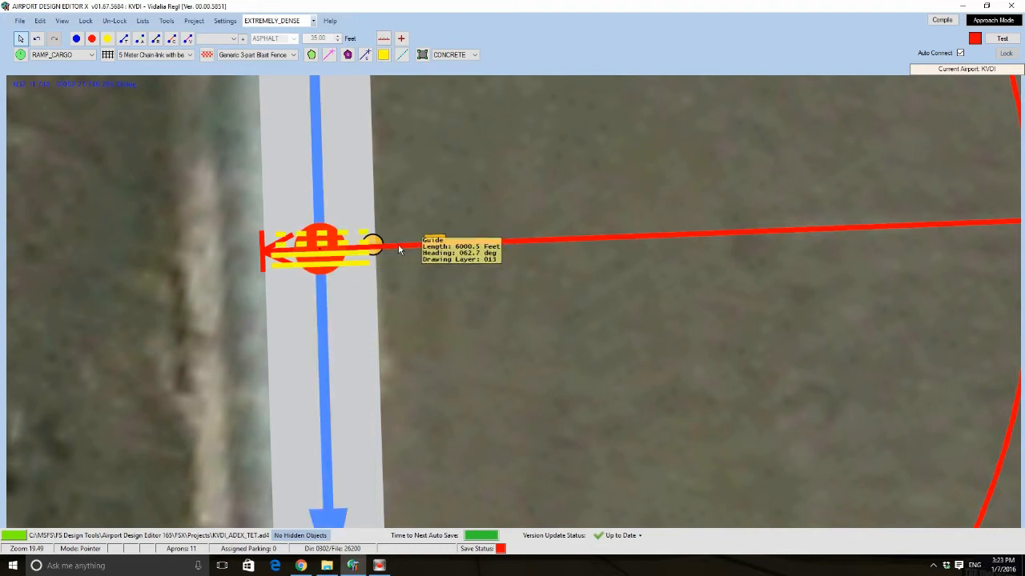
{"action": "left_click", "coordinate": [321, 248]}
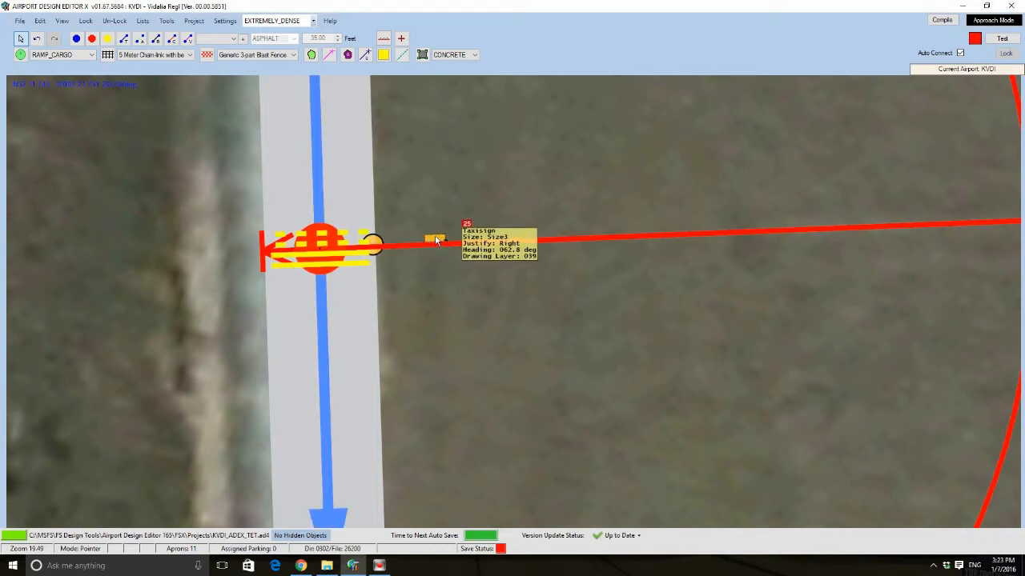
{"action": "scroll", "coordinate": [435, 210], "scroll_direction": "down", "scroll_amount": 3}
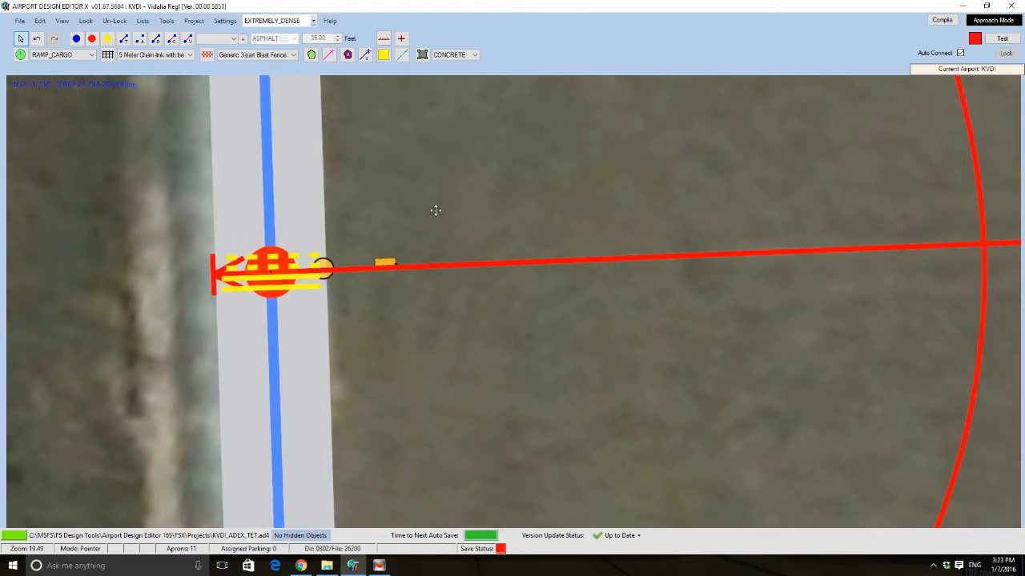
{"action": "scroll", "coordinate": [549, 247], "scroll_direction": "down", "scroll_amount": 2}
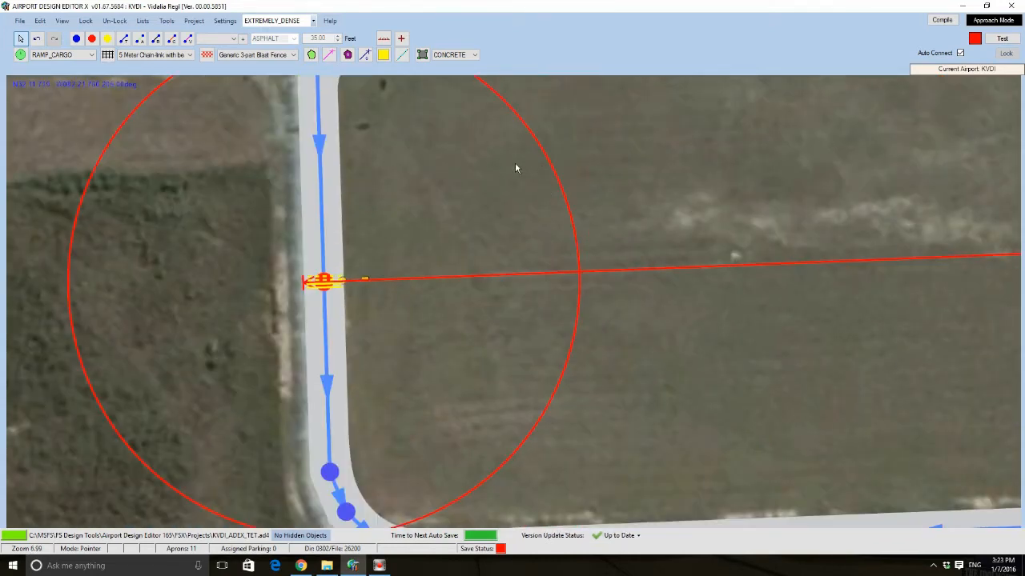
Copy the 25 sign from the runway 25 end and paste it beside the hold-short line on the next connecting taxiway
{"action": "left_click_drag", "start_coordinate": [515, 168], "coordinate": [512, 351]}
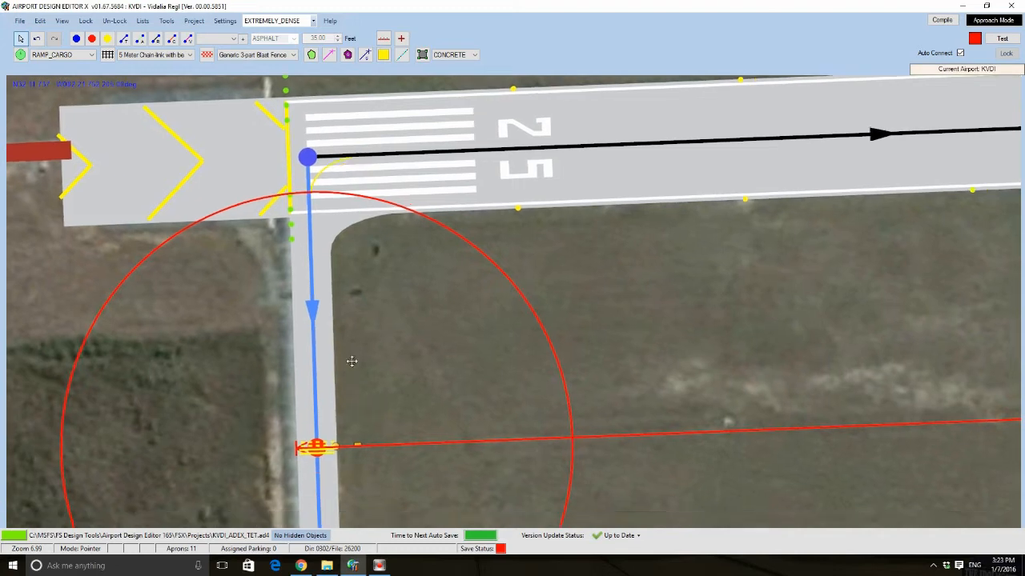
{"action": "scroll", "coordinate": [293, 281], "scroll_direction": "up", "scroll_amount": 2}
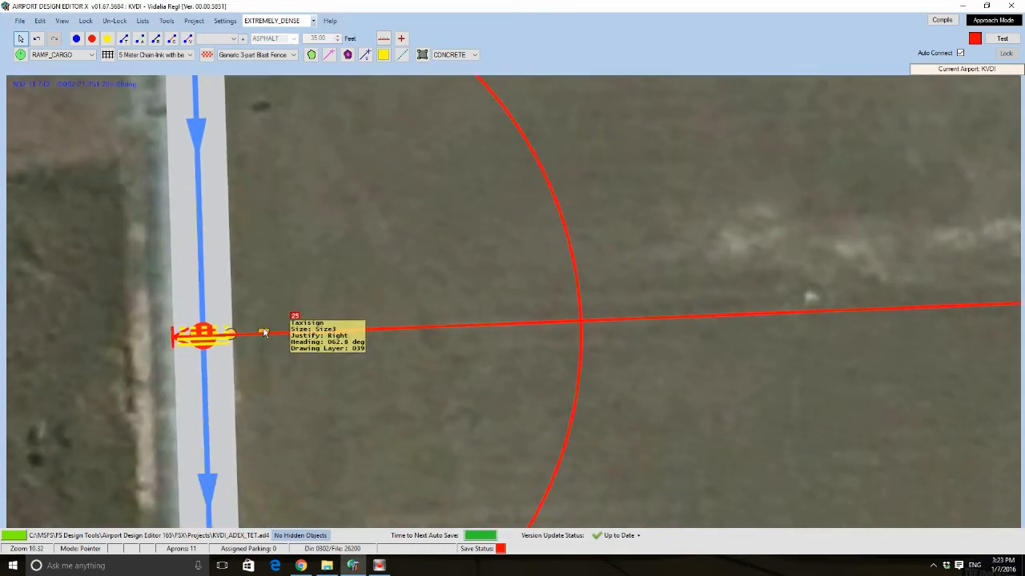
{"action": "right_click", "coordinate": [264, 333]}
{"action": "left_click", "coordinate": [724, 255]}
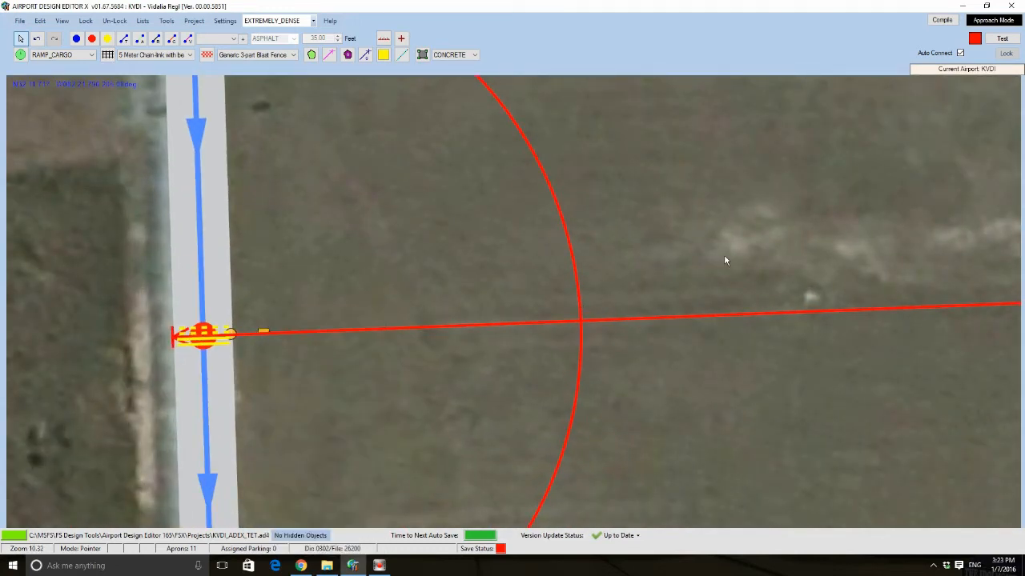
{"action": "left_click_drag", "start_coordinate": [724, 254], "coordinate": [104, 250]}
{"action": "left_click_drag", "start_coordinate": [488, 248], "coordinate": [114, 253]}
{"action": "left_click_drag", "start_coordinate": [694, 279], "coordinate": [197, 270]}
{"action": "scroll", "coordinate": [197, 270], "scroll_direction": "down", "scroll_amount": 5}
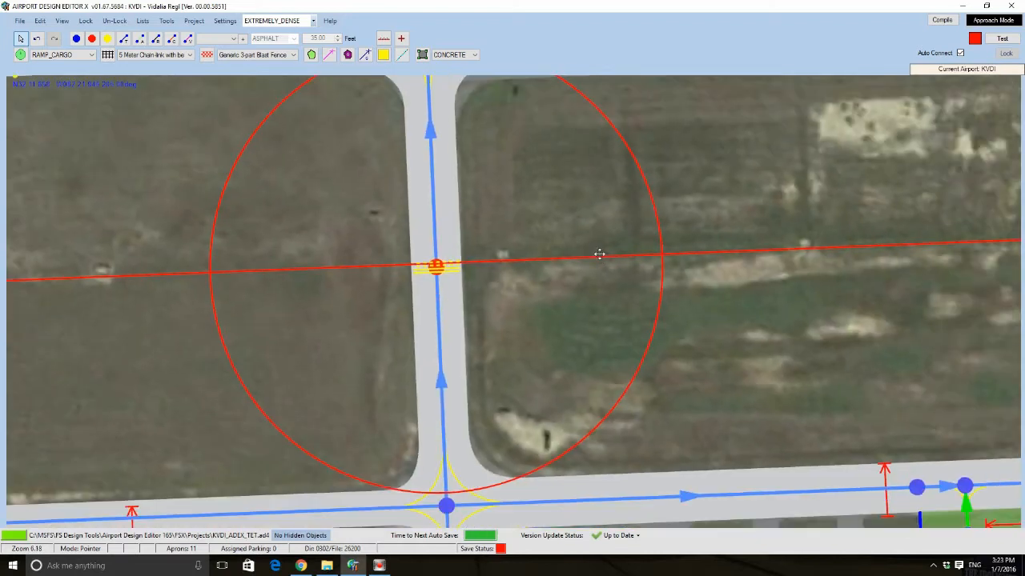
{"action": "left_click_drag", "start_coordinate": [600, 254], "coordinate": [459, 258]}
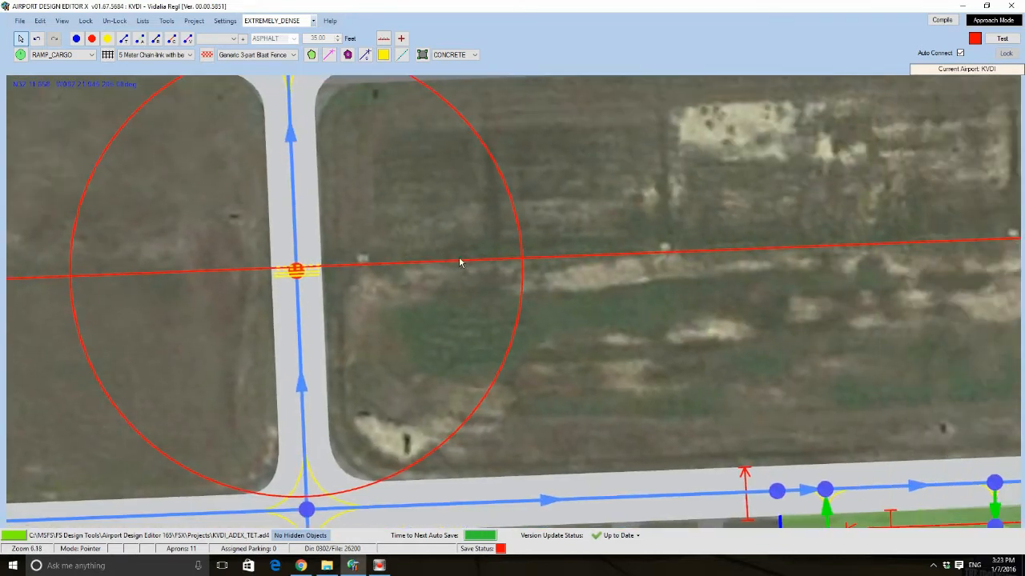
{"action": "right_click", "coordinate": [365, 240]}
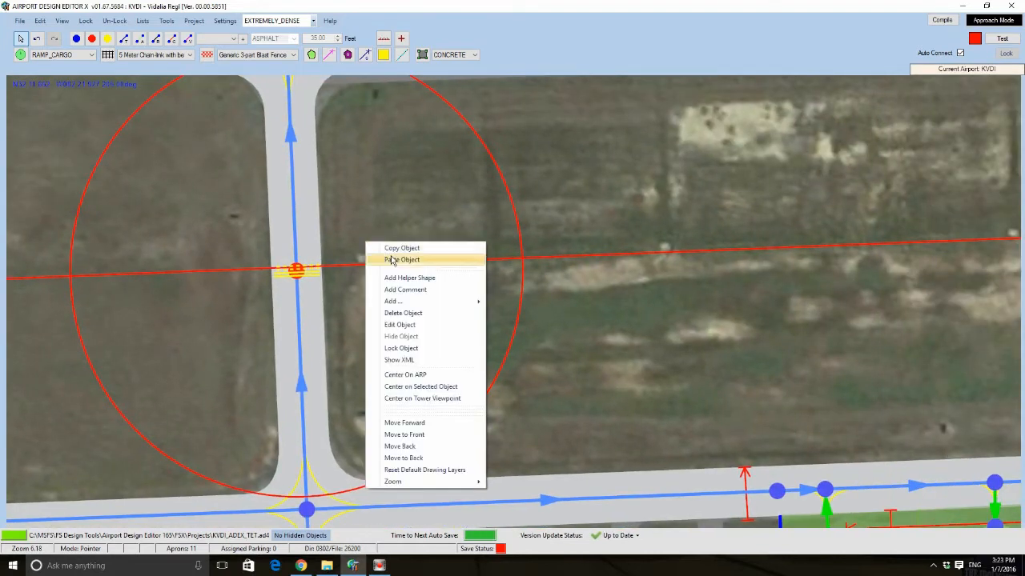
{"action": "left_click", "coordinate": [376, 261]}
{"action": "scroll", "coordinate": [358, 246], "scroll_direction": "up", "scroll_amount": 3}
{"action": "double_click", "coordinate": [358, 245]}
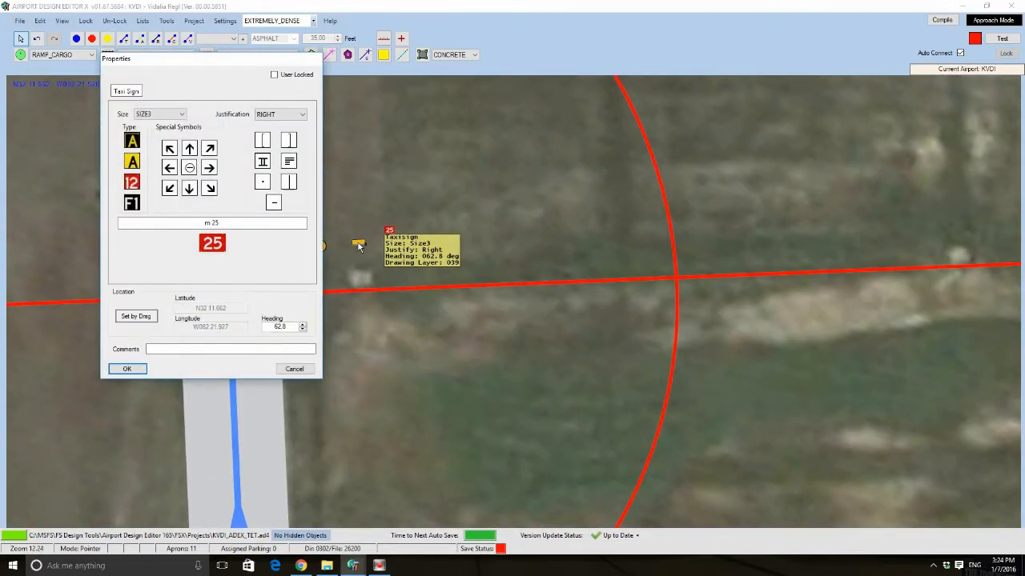
{"action": "left_click", "coordinate": [295, 368]}
Examine the hold-short point at the runway 25 end and its sign's relation to the runway threshold
{"action": "scroll", "coordinate": [425, 436], "scroll_direction": "down", "scroll_amount": 3}
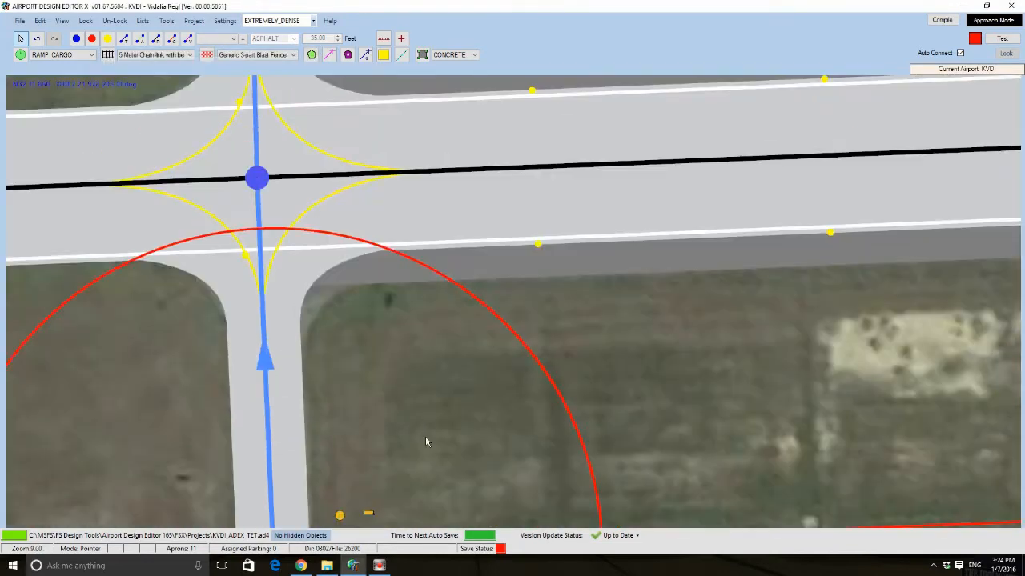
{"action": "left_click_drag", "start_coordinate": [426, 429], "coordinate": [369, 189]}
{"action": "scroll", "coordinate": [320, 203], "scroll_direction": "down", "scroll_amount": 2}
{"action": "left_click_drag", "start_coordinate": [210, 244], "coordinate": [842, 268]}
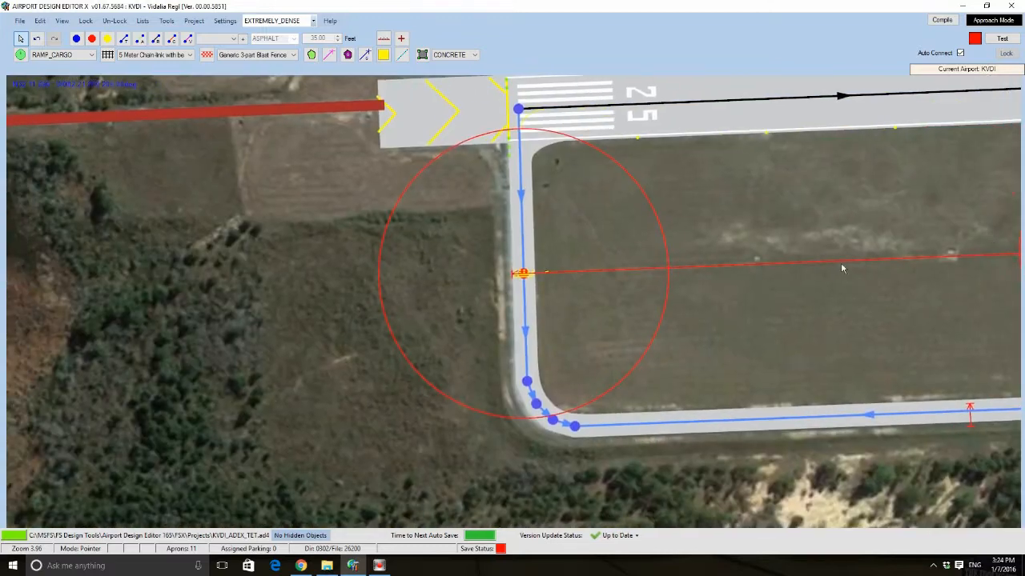
{"action": "scroll", "coordinate": [562, 272], "scroll_direction": "up", "scroll_amount": 3}
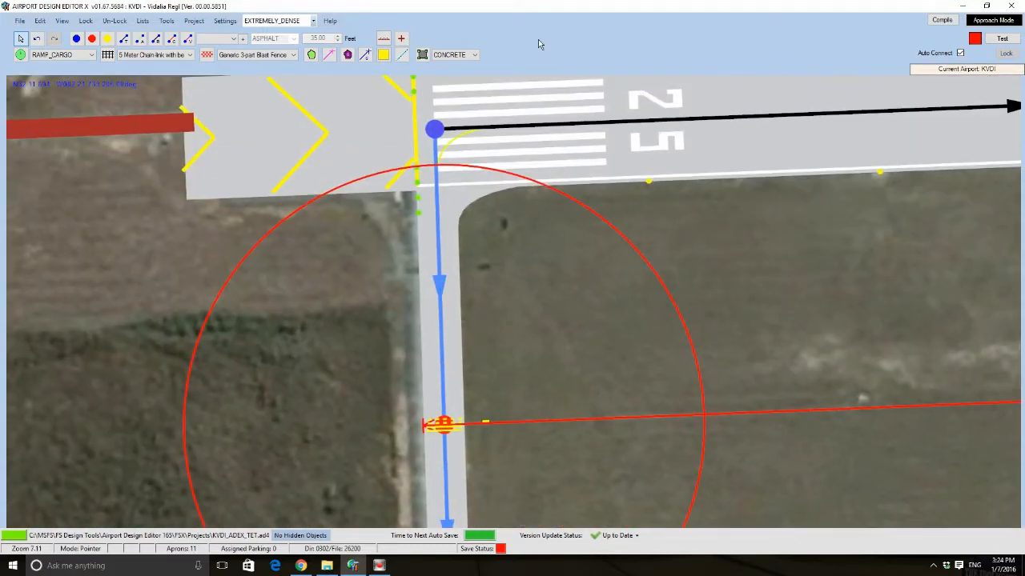
{"action": "left_click_drag", "start_coordinate": [321, 258], "coordinate": [60, 78]}
{"action": "scroll", "coordinate": [663, 203], "scroll_direction": "up", "scroll_amount": 1}
{"action": "left_click_drag", "start_coordinate": [840, 232], "coordinate": [336, 232]}
{"action": "scroll", "coordinate": [750, 241], "scroll_direction": "down", "scroll_amount": 6}
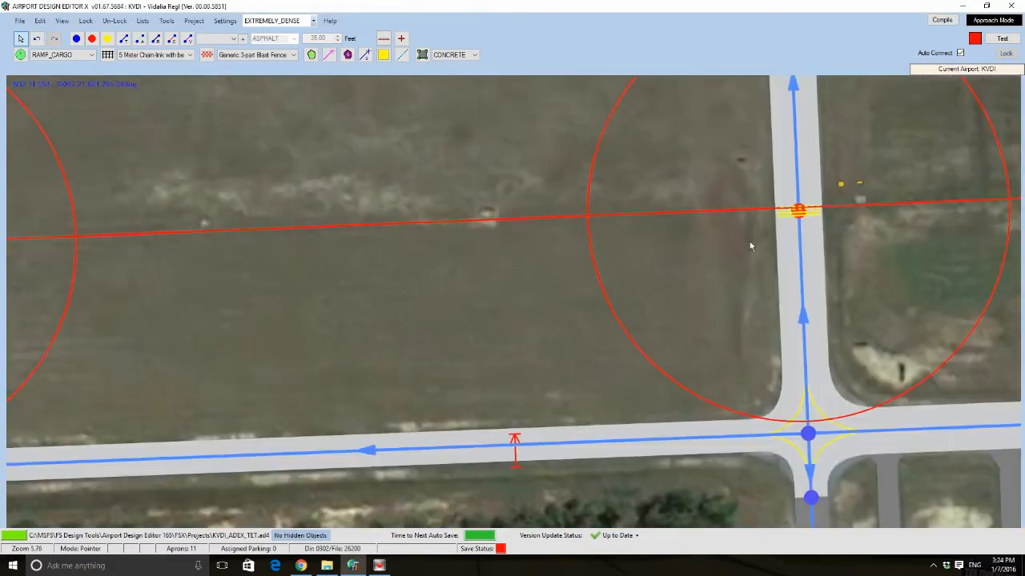
Survey the connecting taxiways and hold-short points along runway 07/25 to its far end and back to the pasted sign
{"action": "left_click_drag", "start_coordinate": [944, 173], "coordinate": [552, 185]}
{"action": "scroll", "coordinate": [550, 185], "scroll_direction": "down", "scroll_amount": 1}
{"action": "left_click_drag", "start_coordinate": [717, 200], "coordinate": [584, 220]}
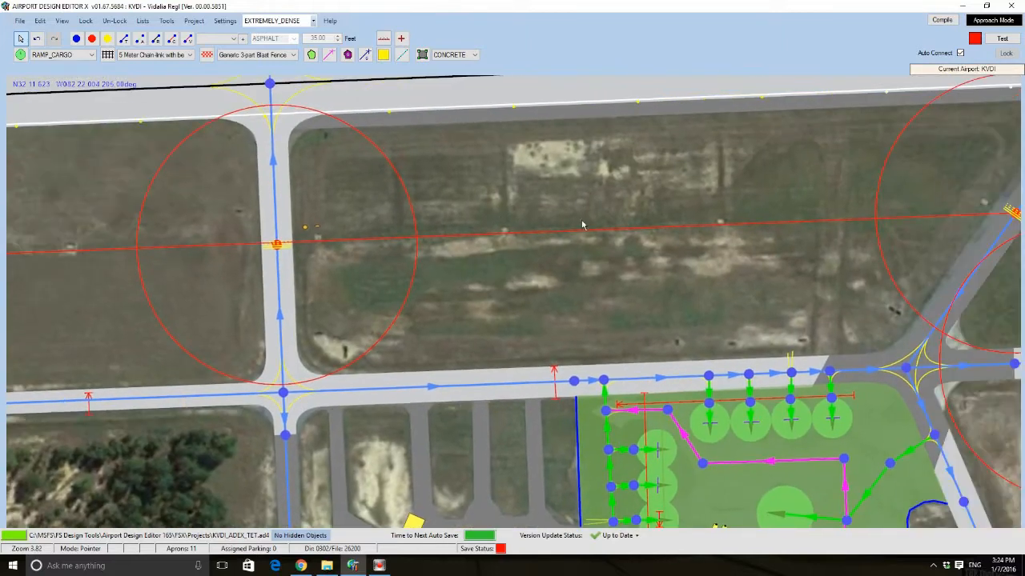
{"action": "scroll", "coordinate": [493, 295], "scroll_direction": "down", "scroll_amount": 6}
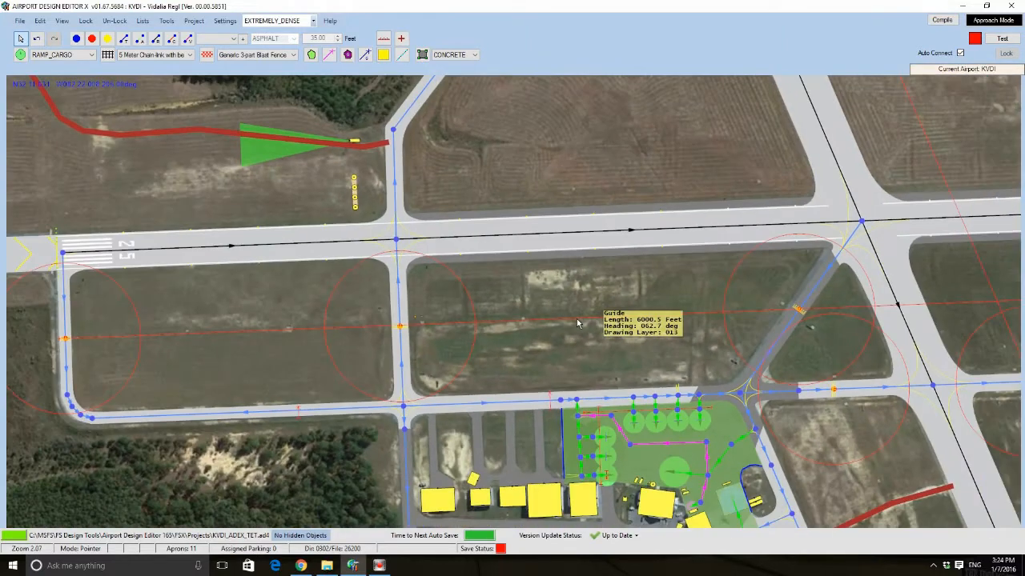
{"action": "left_click_drag", "start_coordinate": [626, 295], "coordinate": [568, 299]}
{"action": "left_click_drag", "start_coordinate": [767, 295], "coordinate": [600, 297]}
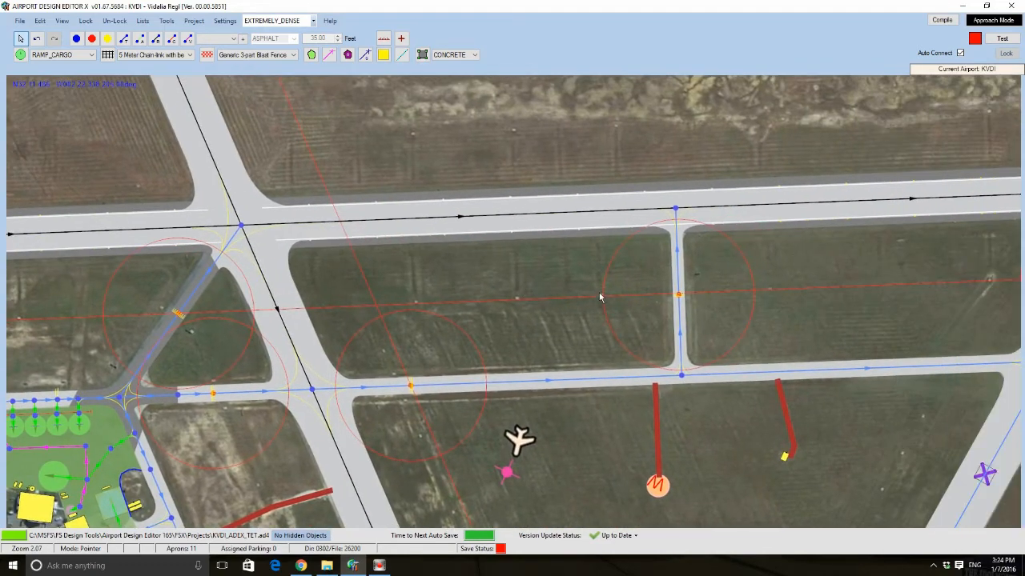
{"action": "left_click_drag", "start_coordinate": [779, 257], "coordinate": [349, 268]}
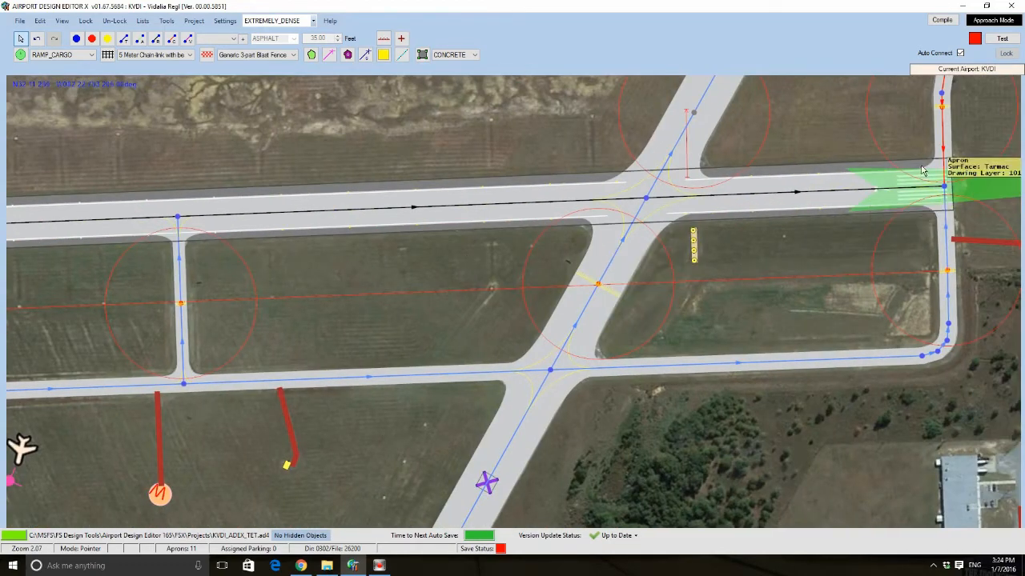
{"action": "left_click_drag", "start_coordinate": [829, 243], "coordinate": [641, 258]}
{"action": "scroll", "coordinate": [817, 313], "scroll_direction": "up", "scroll_amount": 7}
{"action": "left_click_drag", "start_coordinate": [318, 284], "coordinate": [963, 280]}
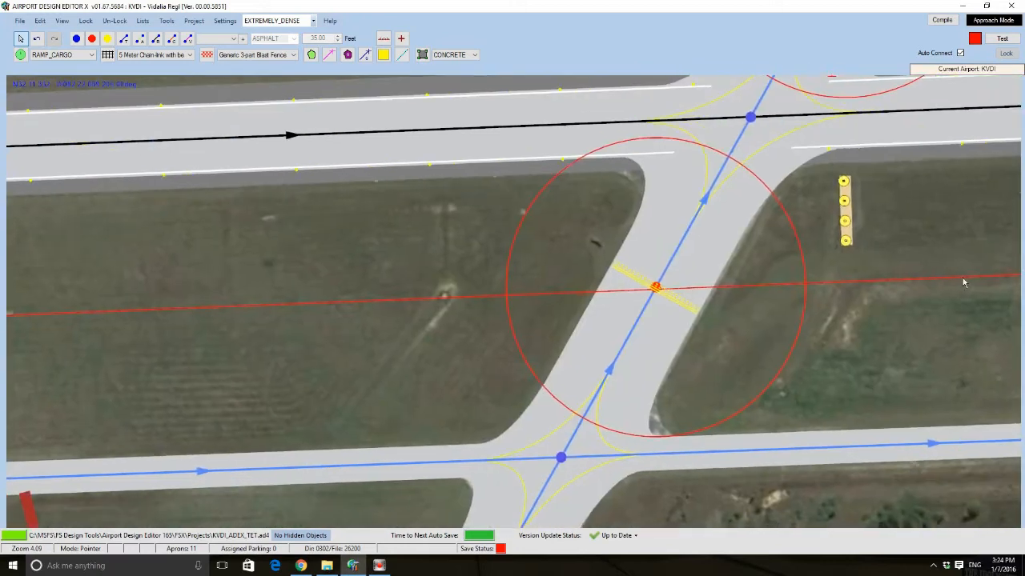
{"action": "left_click_drag", "start_coordinate": [205, 285], "coordinate": [850, 254]}
{"action": "scroll", "coordinate": [560, 313], "scroll_direction": "up", "scroll_amount": 3}
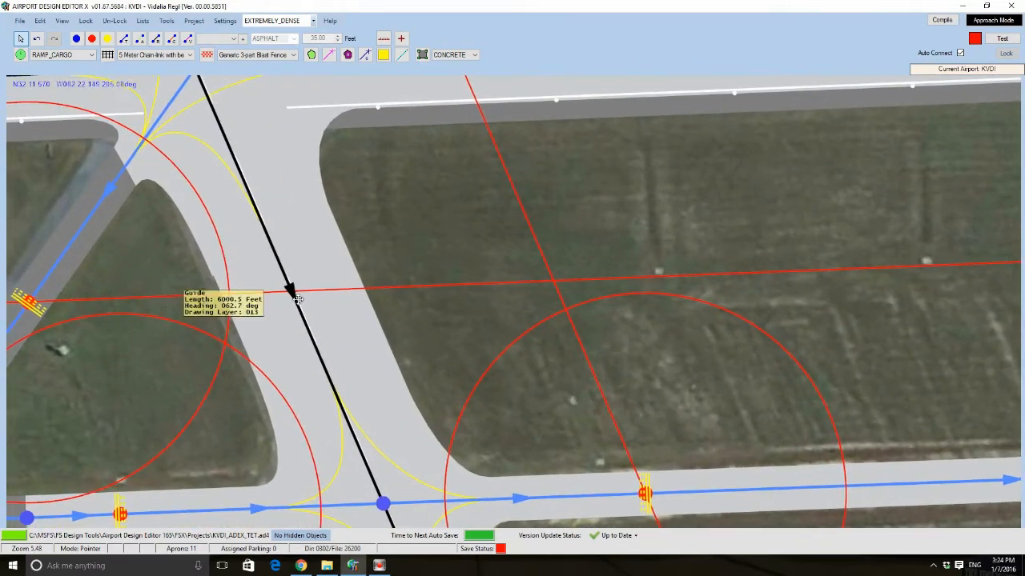
{"action": "mouse_move", "coordinate": [138, 306]}
{"action": "left_mouse_down"}
{"action": "mouse_move", "coordinate": [729, 290]}
{"action": "mouse_move", "coordinate": [234, 302]}
{"action": "mouse_move", "coordinate": [660, 305]}
{"action": "mouse_move", "coordinate": [535, 316]}
{"action": "left_mouse_up"}
{"action": "scroll", "coordinate": [662, 305], "scroll_direction": "down", "scroll_amount": 7}
{"action": "scroll", "coordinate": [534, 316], "scroll_direction": "up", "scroll_amount": 8}
{"action": "left_click_drag", "start_coordinate": [229, 251], "coordinate": [656, 293]}
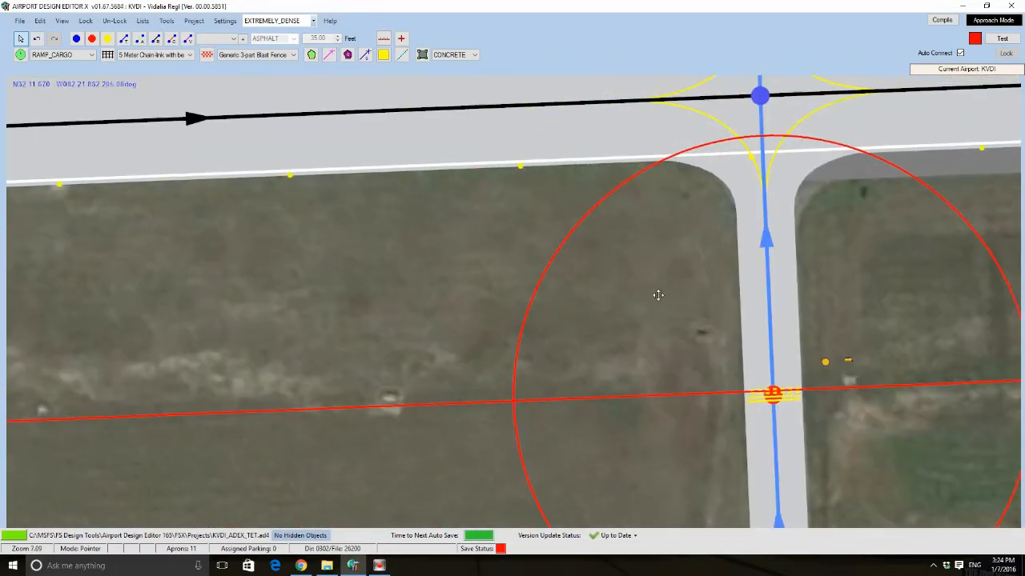
{"action": "left_click_drag", "start_coordinate": [409, 287], "coordinate": [84, 259]}
{"action": "left_click_drag", "start_coordinate": [598, 261], "coordinate": [313, 258]}
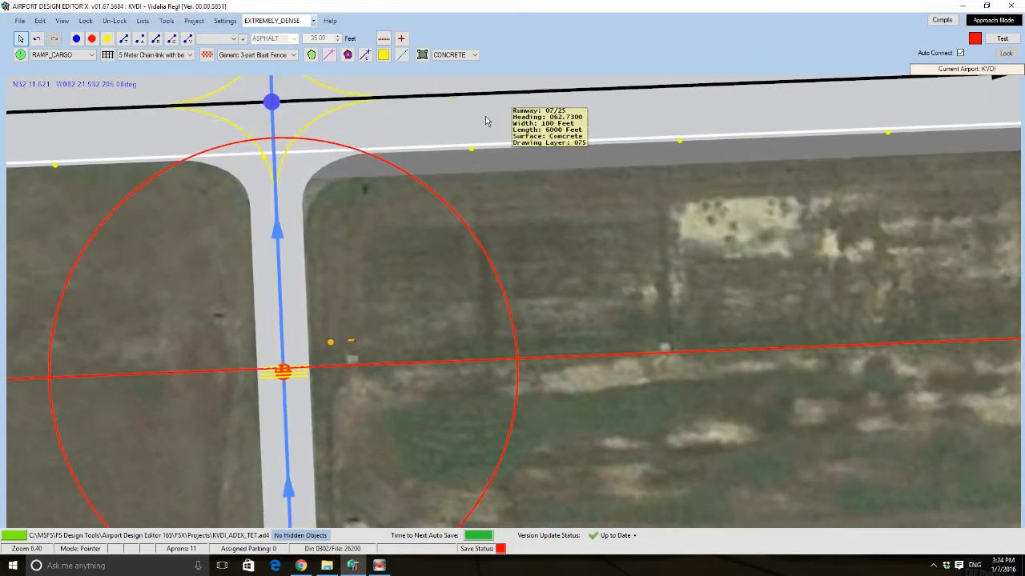
Move the pasted sign across to the opposite side of the connecting taxiway, just above the guide line beside the hold-short marking
{"action": "left_click_drag", "start_coordinate": [429, 365], "coordinate": [685, 367]}
{"action": "scroll", "coordinate": [685, 368], "scroll_direction": "up", "scroll_amount": 4}
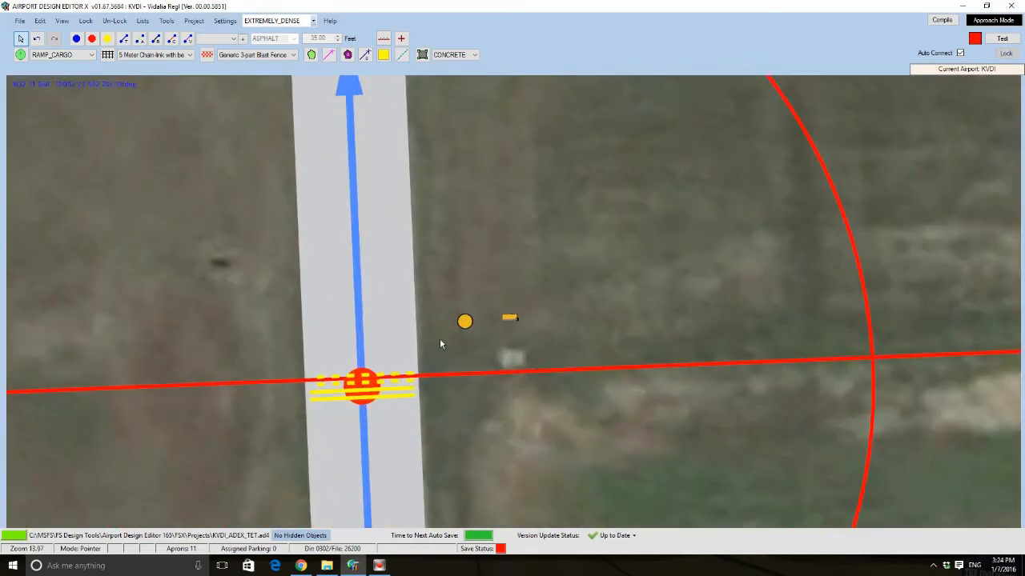
{"action": "mouse_move", "coordinate": [504, 317]}
{"action": "left_mouse_down"}
{"action": "mouse_move", "coordinate": [263, 339]}
{"action": "mouse_move", "coordinate": [257, 369]}
{"action": "left_mouse_up"}
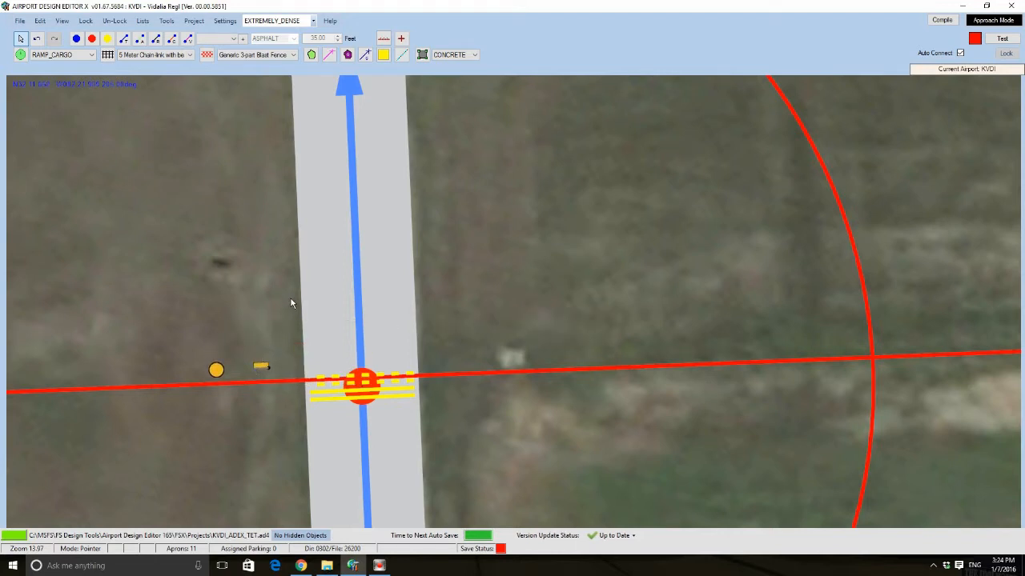
{"action": "left_click_drag", "start_coordinate": [284, 308], "coordinate": [361, 220]}
{"action": "scroll", "coordinate": [361, 220], "scroll_direction": "up", "scroll_amount": 6}
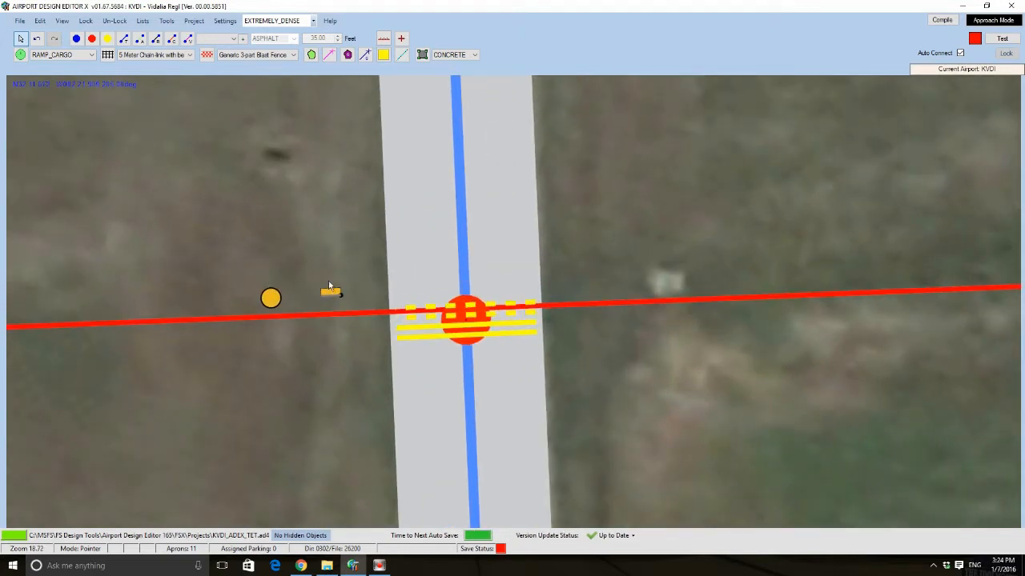
{"action": "left_click_drag", "start_coordinate": [329, 291], "coordinate": [327, 295]}
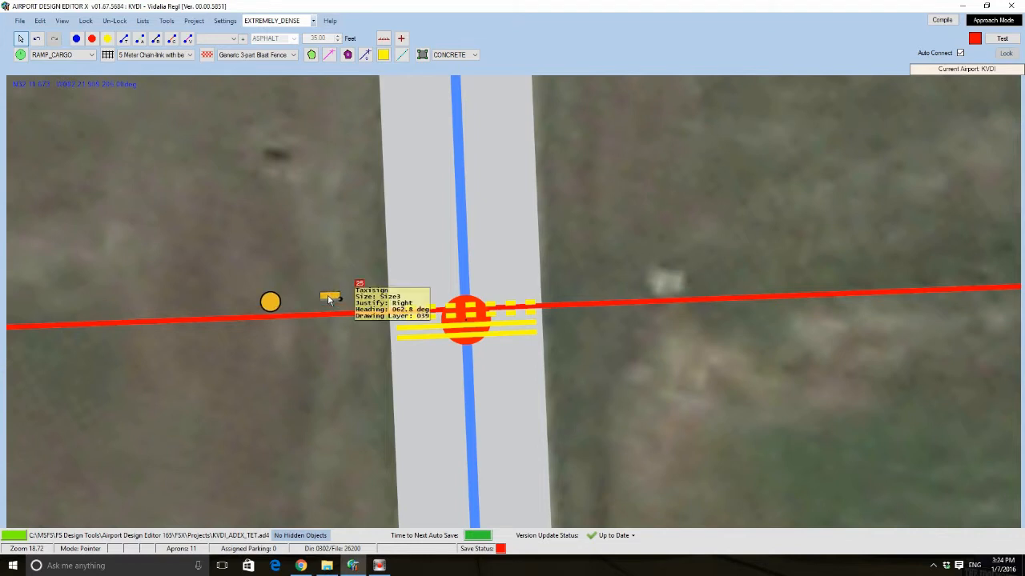
Extend the copied sign's label to m 25-7, trying 25-07 on the way
{"action": "double_click", "coordinate": [329, 299]}
{"action": "left_click", "coordinate": [247, 222]}
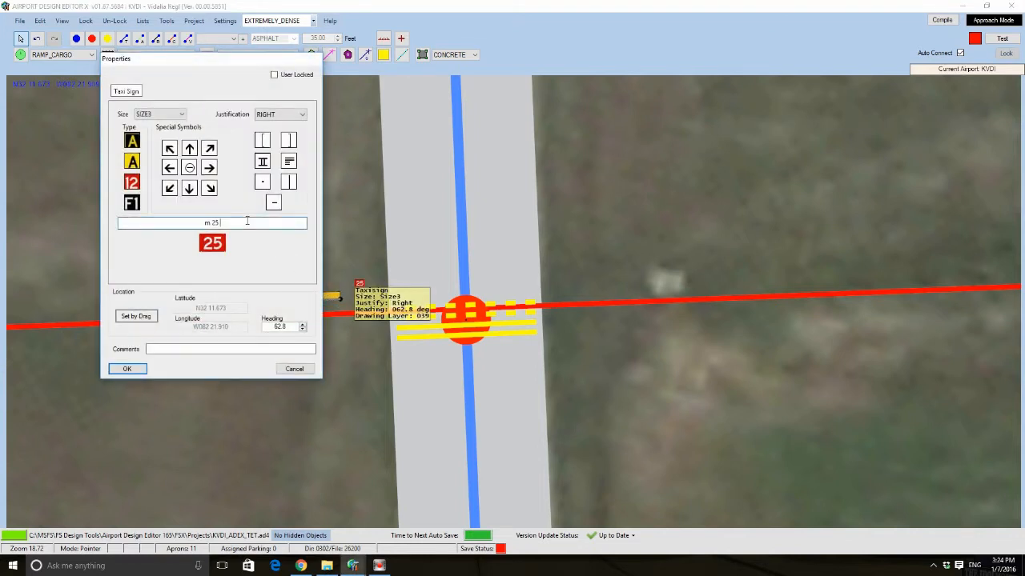
{"action": "key", "text": "BackSpace"}
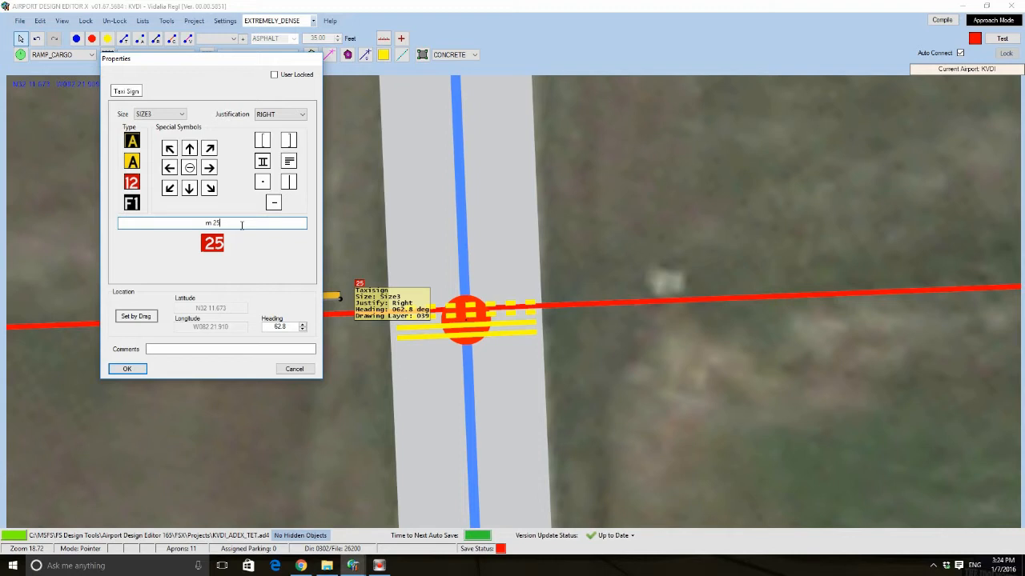
{"action": "type", "text": "-7"}
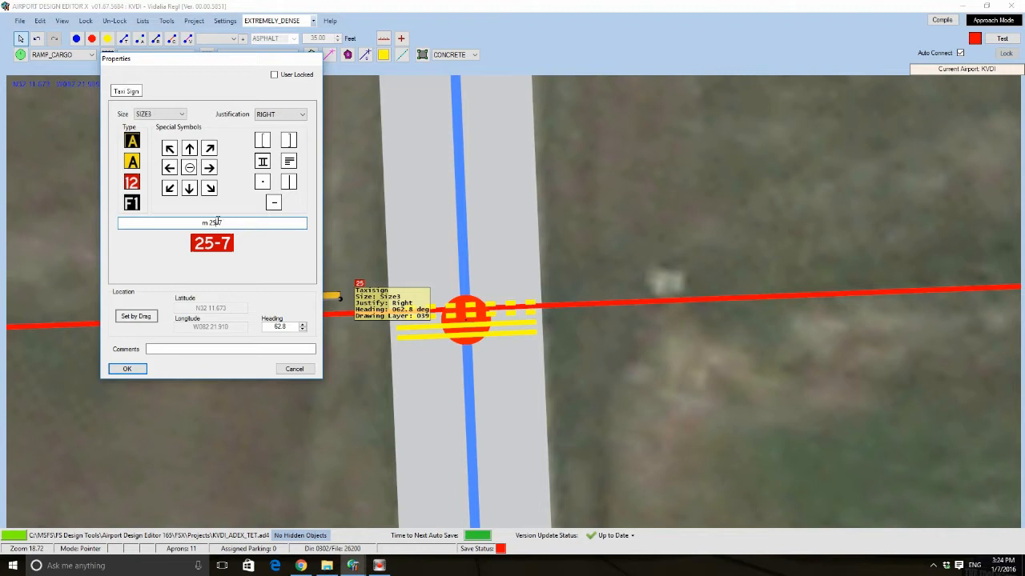
{"action": "type", "text": "0"}
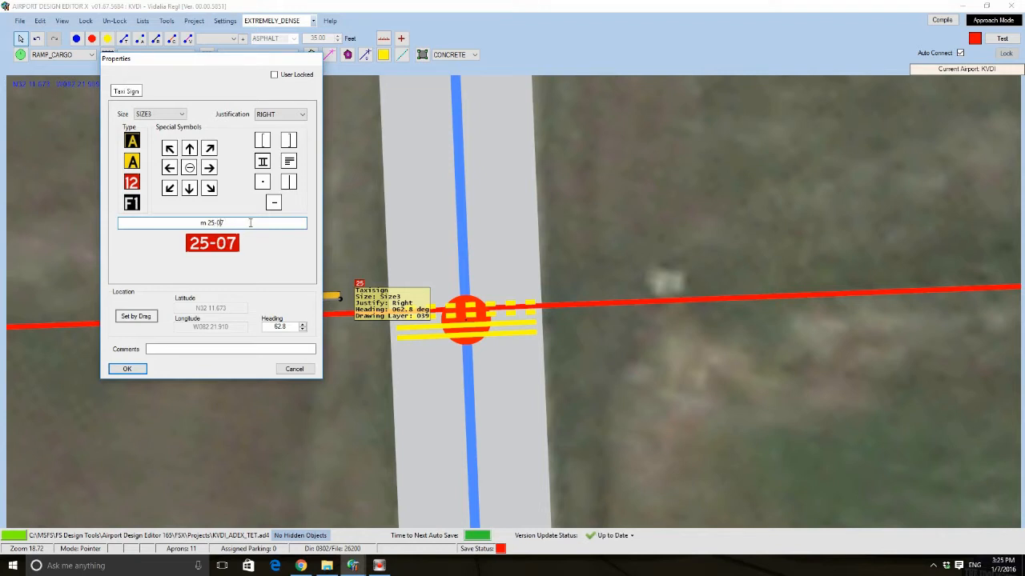
{"action": "key", "text": "BackSpace"}
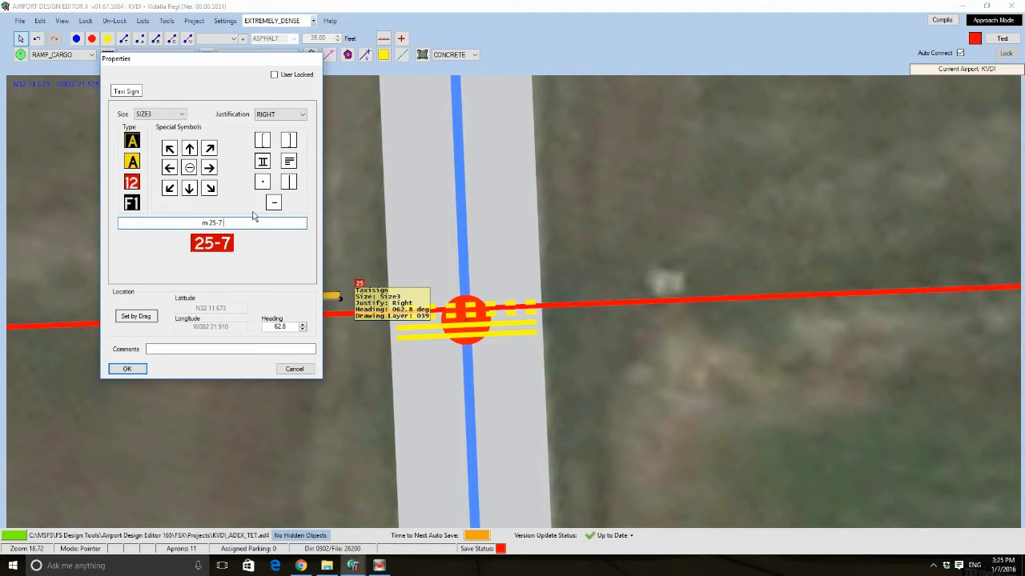
{"action": "key", "text": "BackSpace"}
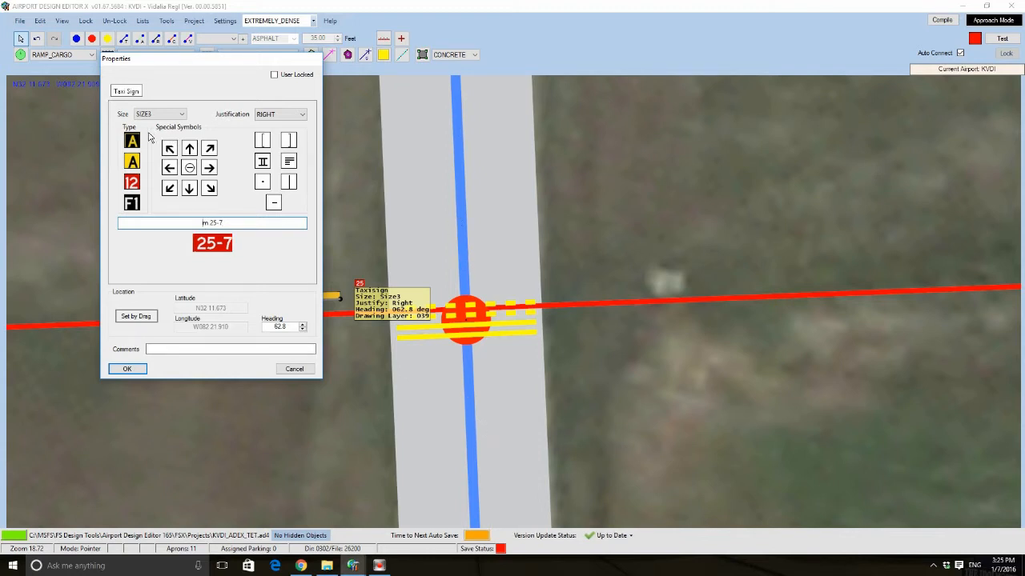
Try adding a bordered black A location panel before the red 25-7 in the sign label, and restore m 25-7
{"action": "left_click", "coordinate": [211, 223]}
{"action": "key", "text": "BackSpace"}
{"action": "key", "text": "BackSpace"}
{"action": "key", "text": "Caps_Lock"}
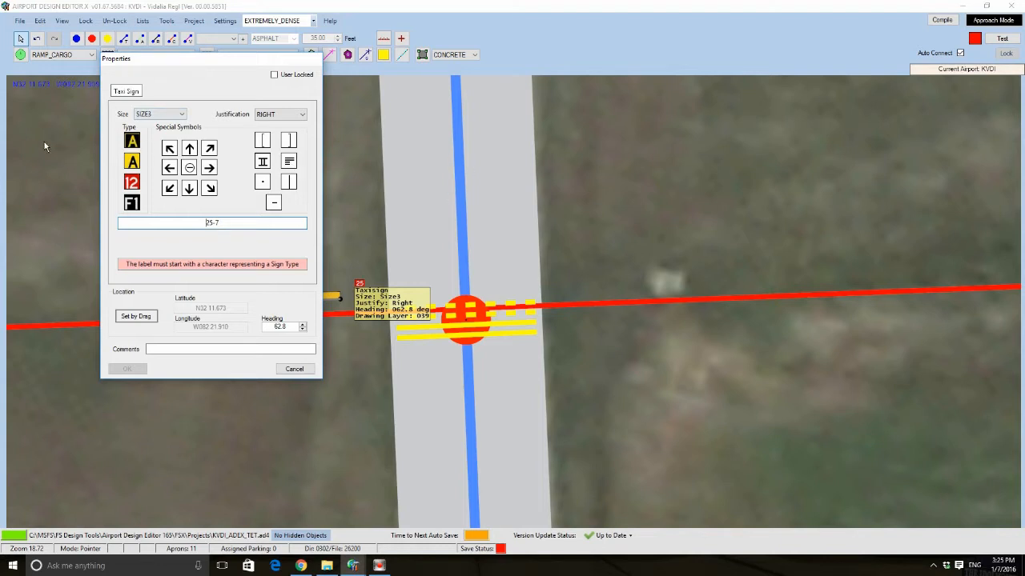
{"action": "left_click", "coordinate": [132, 141]}
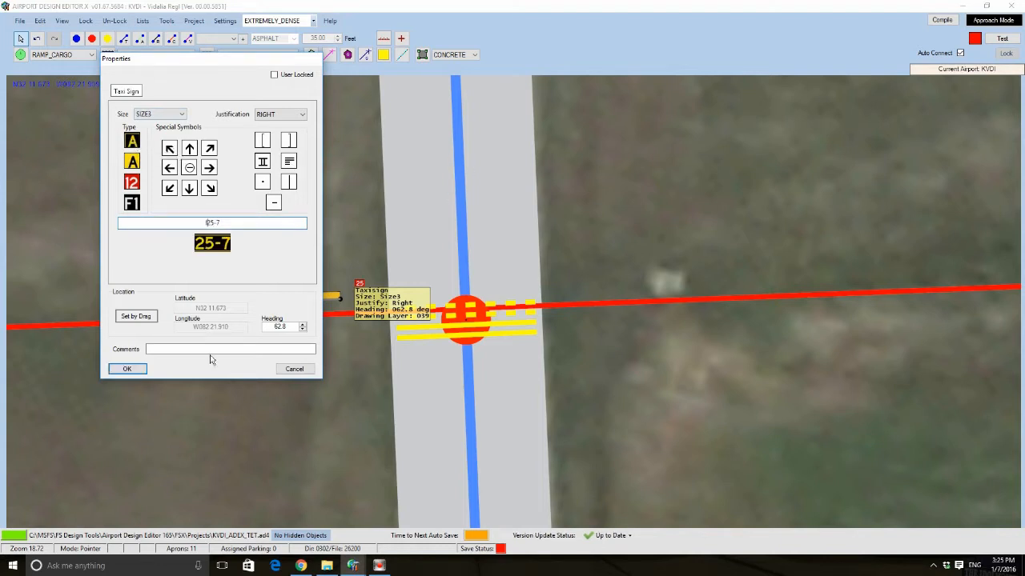
{"action": "left_click", "coordinate": [264, 141]}
{"action": "type", "text": "A"}
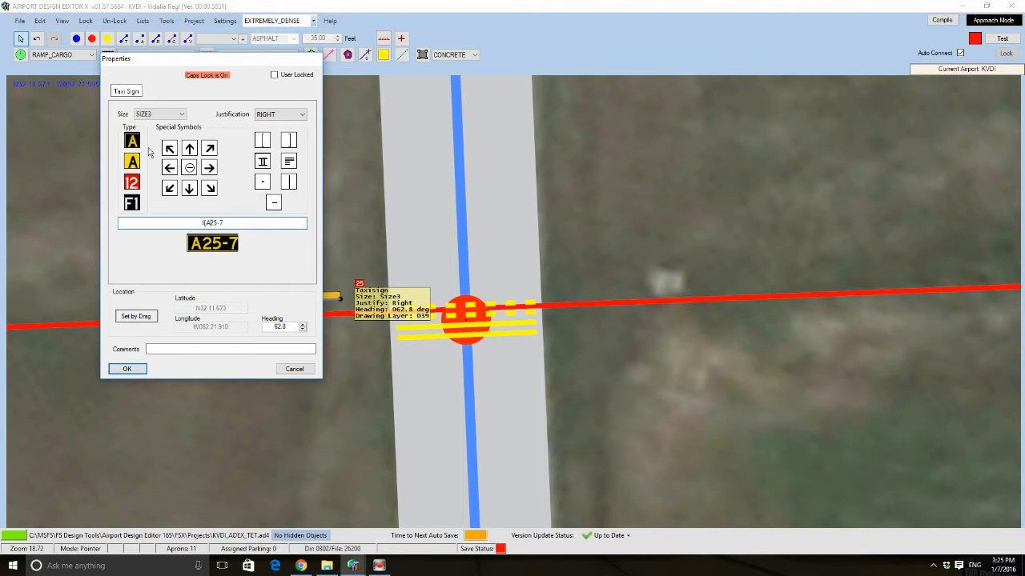
{"action": "left_click", "coordinate": [289, 142]}
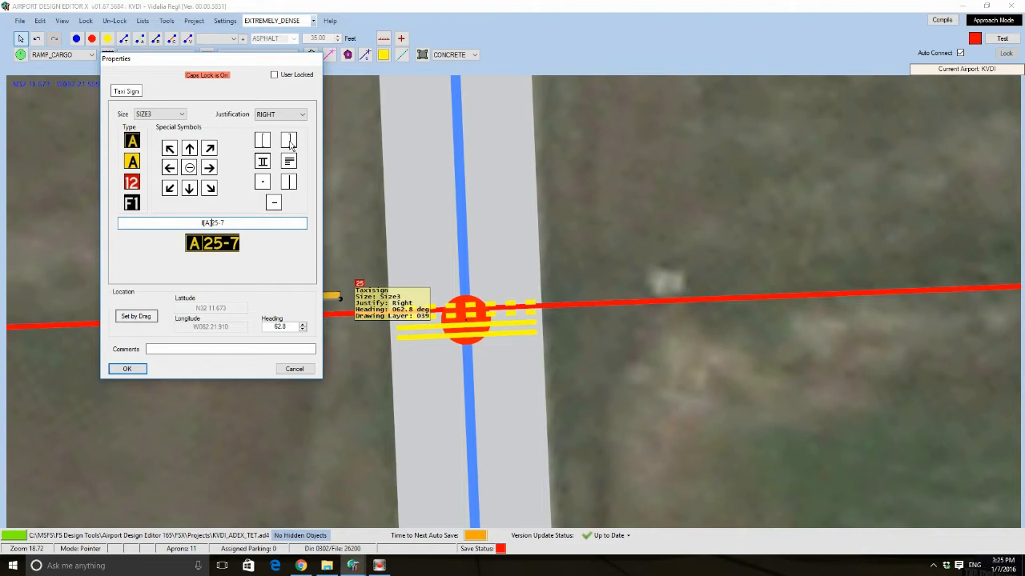
{"action": "left_click", "coordinate": [133, 183]}
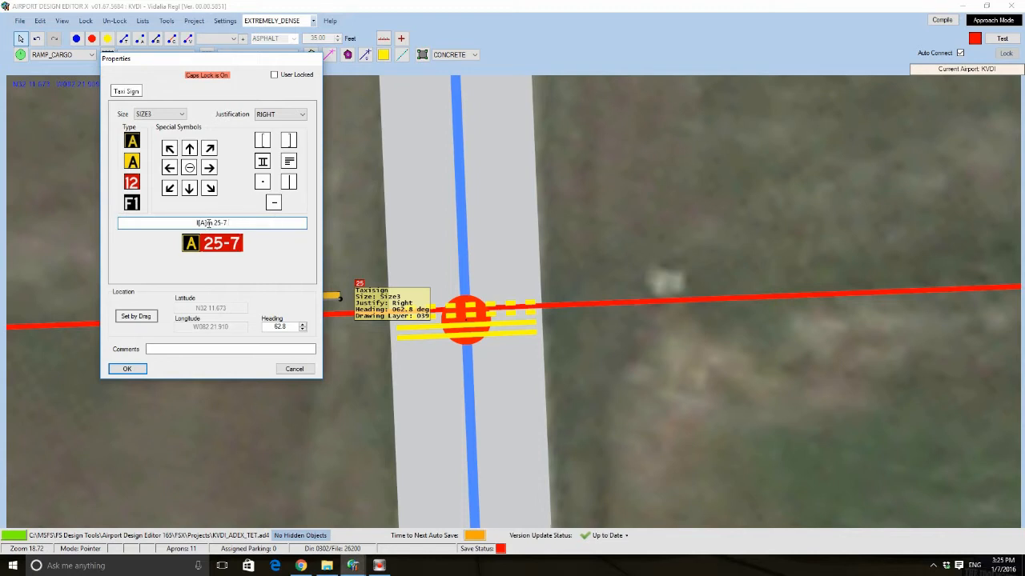
{"action": "key", "text": "Delete"}
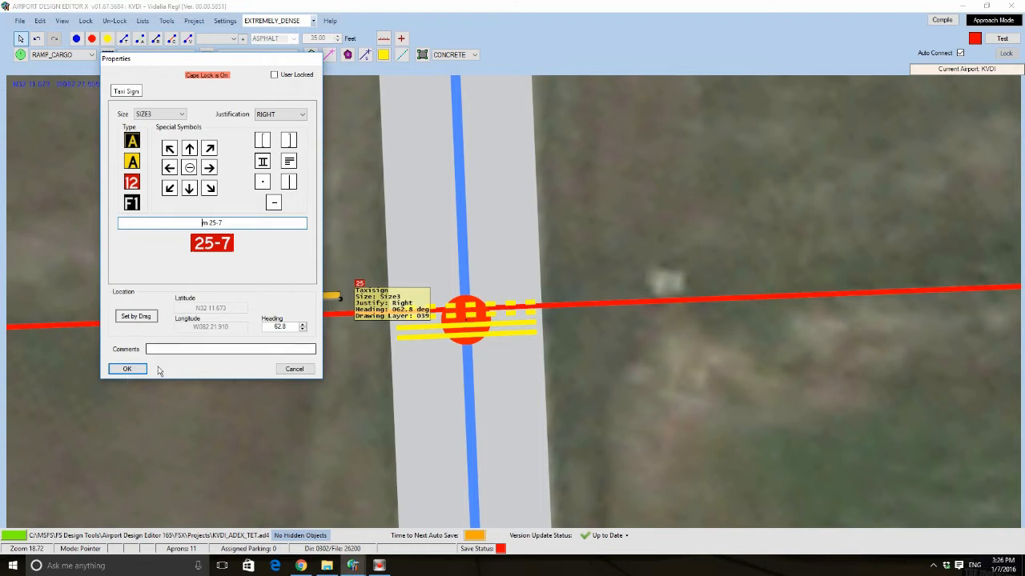
Apply the 25-7 label and shift the sign onto the red guide line beside the connecting taxiway's hold-short marking
{"action": "left_click", "coordinate": [128, 370]}
{"action": "mouse_move", "coordinate": [325, 297]}
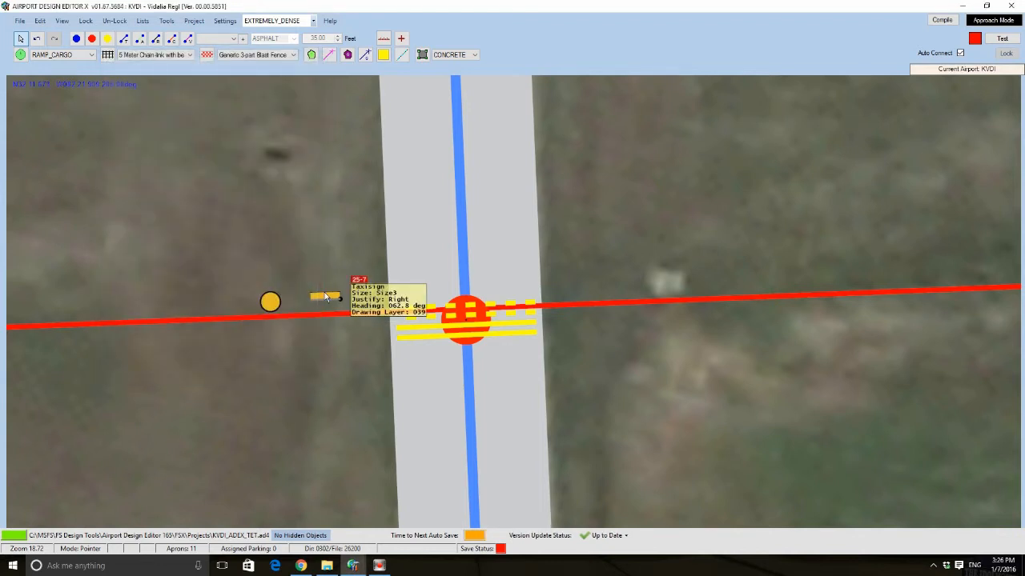
{"action": "scroll", "coordinate": [357, 412], "scroll_direction": "down", "scroll_amount": 5}
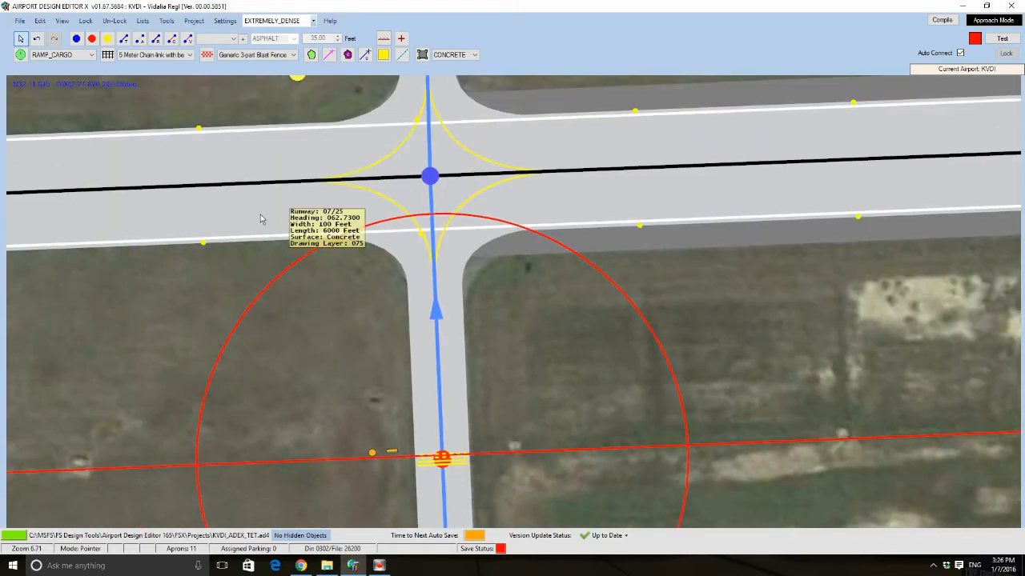
{"action": "left_click_drag", "start_coordinate": [372, 339], "coordinate": [365, 156]}
{"action": "scroll", "coordinate": [377, 181], "scroll_direction": "down", "scroll_amount": 3}
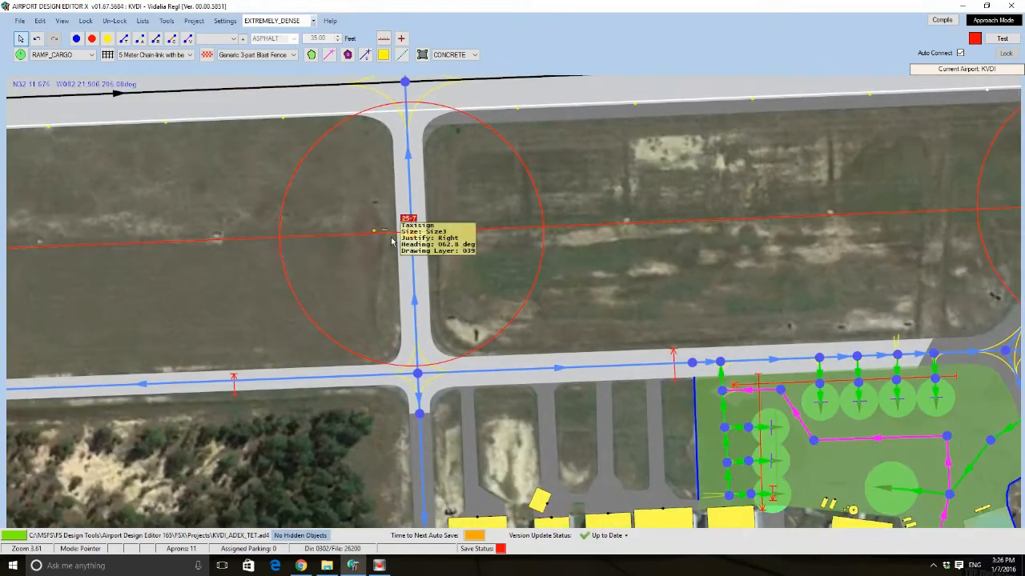
{"action": "scroll", "coordinate": [391, 241], "scroll_direction": "up", "scroll_amount": 8}
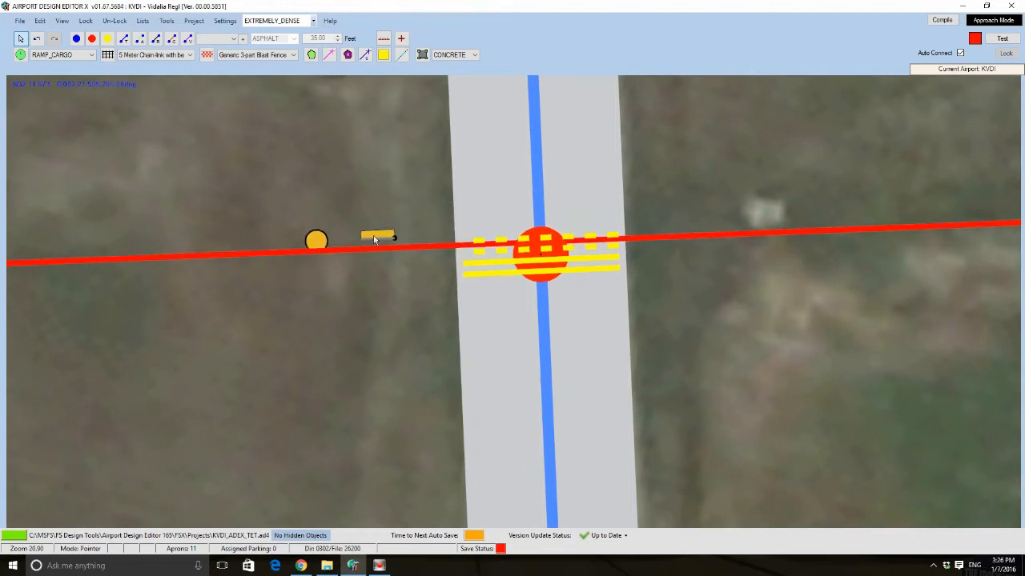
{"action": "left_click_drag", "start_coordinate": [373, 236], "coordinate": [366, 245]}
Copy the 25-7 sign to the angled connecting taxiway and align it with the hold-short marking there
{"action": "right_click", "coordinate": [367, 245]}
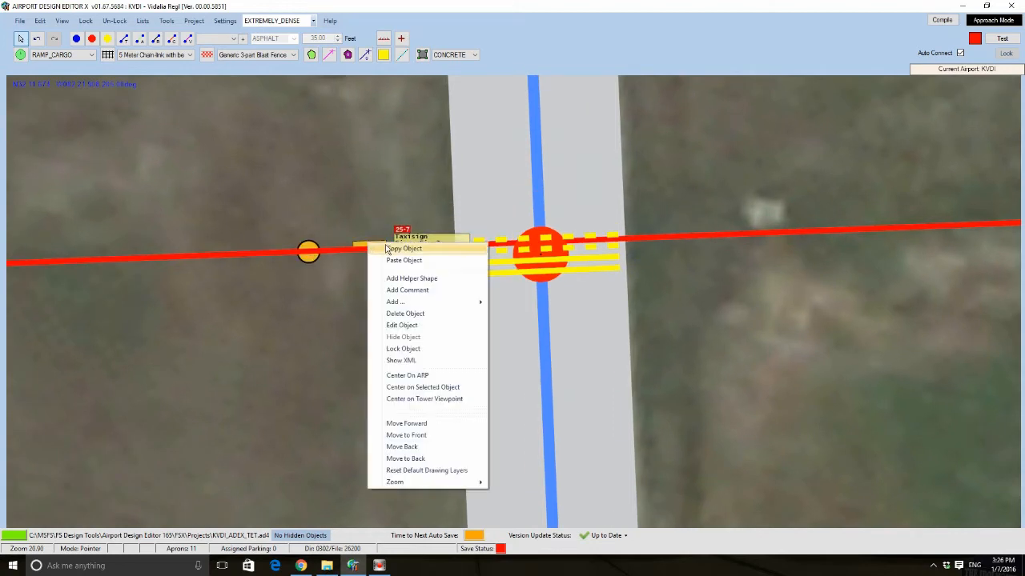
{"action": "left_click", "coordinate": [384, 246]}
{"action": "left_click_drag", "start_coordinate": [840, 206], "coordinate": [200, 208]}
{"action": "scroll", "coordinate": [438, 211], "scroll_direction": "down", "scroll_amount": 4}
{"action": "left_click_drag", "start_coordinate": [560, 212], "coordinate": [96, 201]}
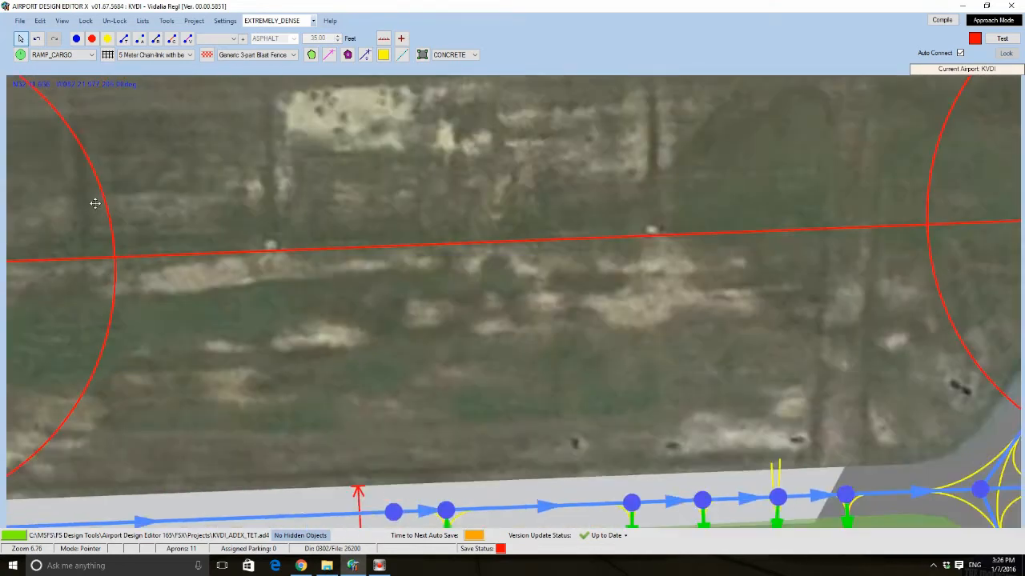
{"action": "left_click_drag", "start_coordinate": [384, 200], "coordinate": [265, 192]}
{"action": "scroll", "coordinate": [530, 165], "scroll_direction": "up", "scroll_amount": 4}
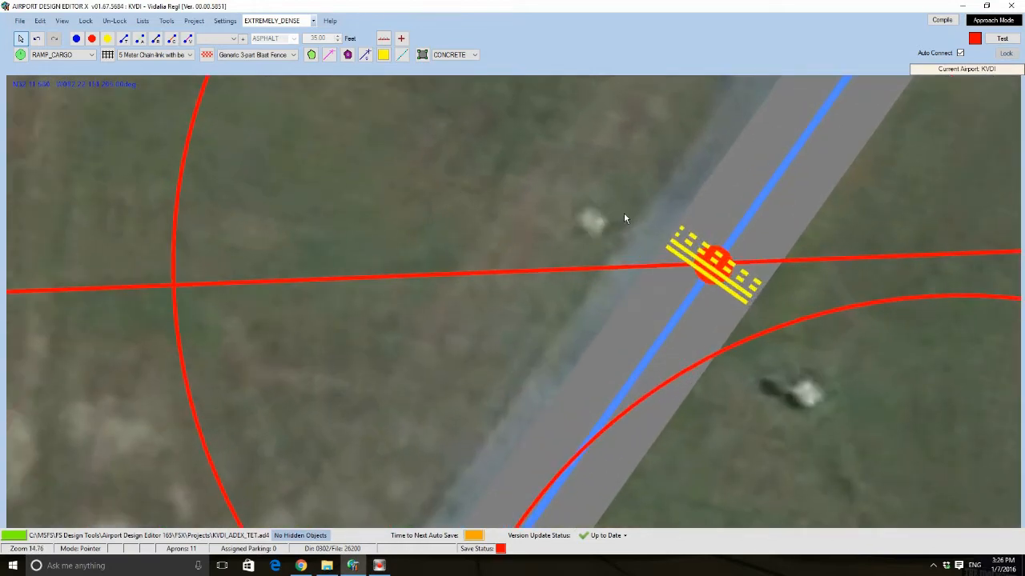
{"action": "right_click", "coordinate": [623, 212]}
{"action": "left_click", "coordinate": [647, 228]}
{"action": "left_click_drag", "start_coordinate": [616, 216], "coordinate": [557, 159]}
Paste another 25-7 sign beside the hold-short marking on the narrow mid-runway connecting taxiway beyond runway 14/32
{"action": "scroll", "coordinate": [275, 171], "scroll_direction": "down", "scroll_amount": 10}
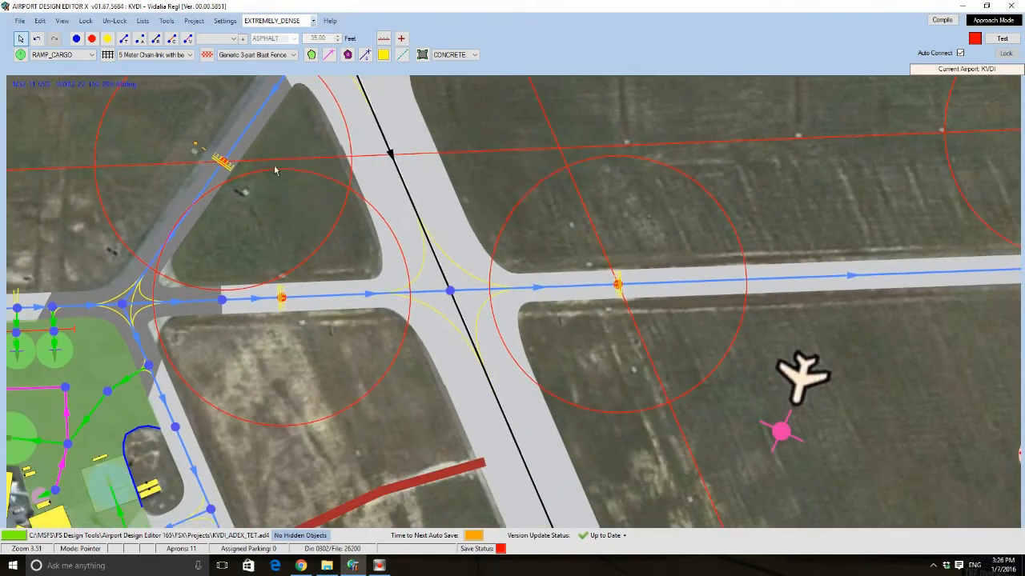
{"action": "left_click_drag", "start_coordinate": [620, 177], "coordinate": [59, 198]}
{"action": "left_click_drag", "start_coordinate": [258, 200], "coordinate": [197, 297]}
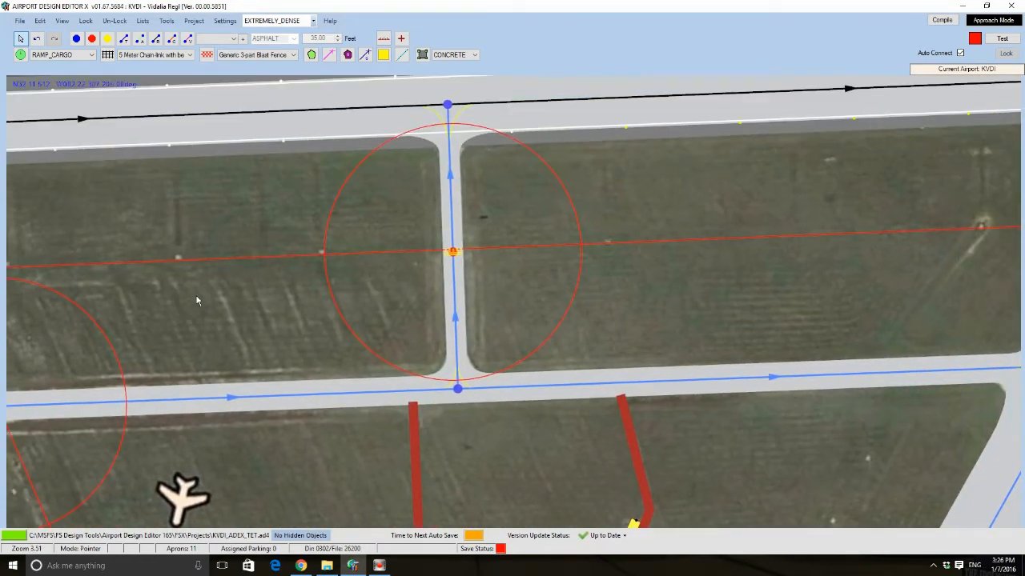
{"action": "scroll", "coordinate": [197, 301], "scroll_direction": "up", "scroll_amount": 2}
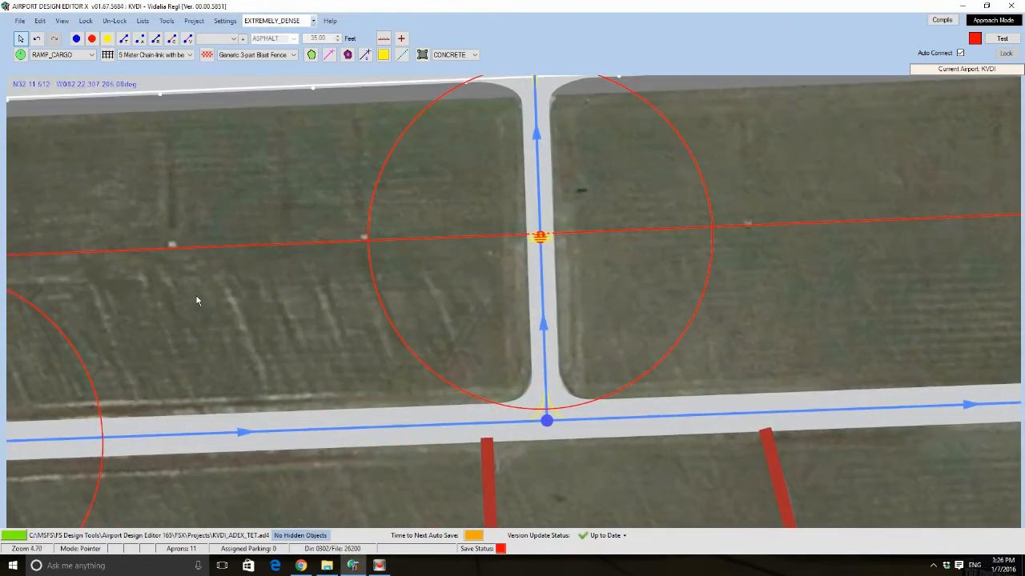
{"action": "scroll", "coordinate": [512, 240], "scroll_direction": "up", "scroll_amount": 6}
{"action": "right_click", "coordinate": [515, 240]}
{"action": "left_click", "coordinate": [545, 257]}
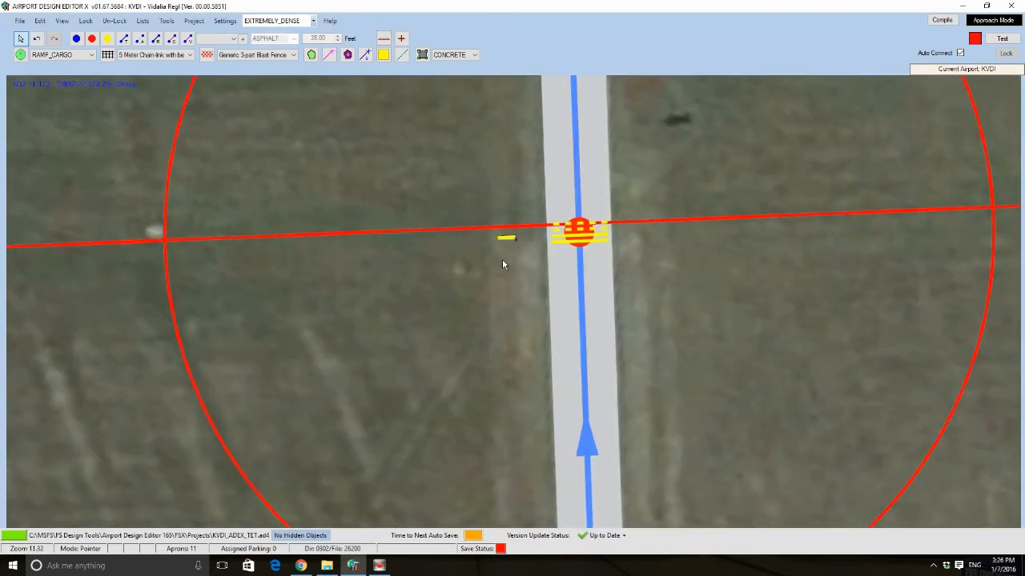
{"action": "left_click_drag", "start_coordinate": [498, 241], "coordinate": [319, 240]}
Paste a 25-7 sign beside the wide diagonal pavement's hold-short marking and rotate it to match the marking's angle
{"action": "scroll", "coordinate": [319, 240], "scroll_direction": "down", "scroll_amount": 7}
{"action": "scroll", "coordinate": [320, 239], "scroll_direction": "down", "scroll_amount": 3}
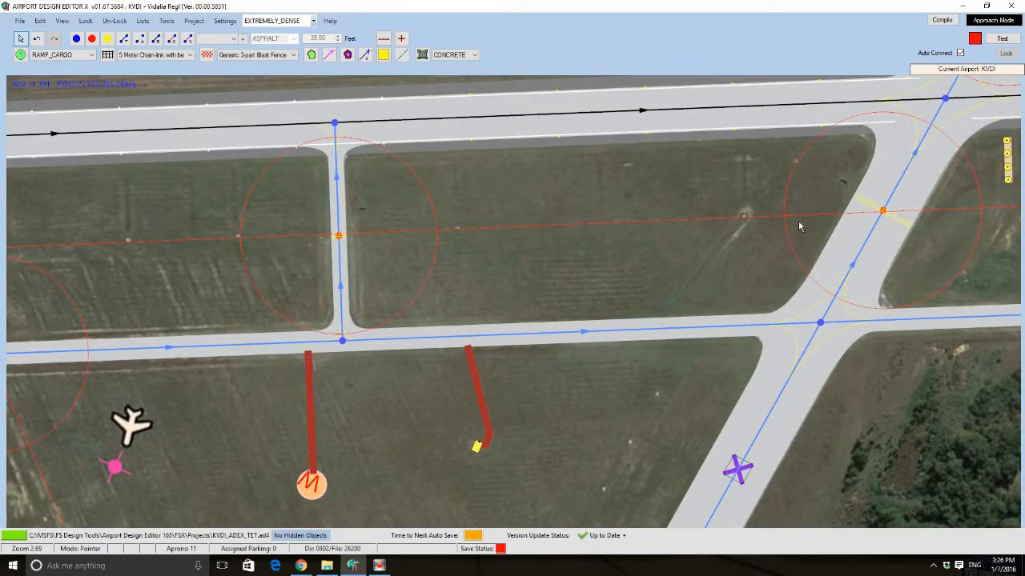
{"action": "left_click_drag", "start_coordinate": [798, 227], "coordinate": [641, 281]}
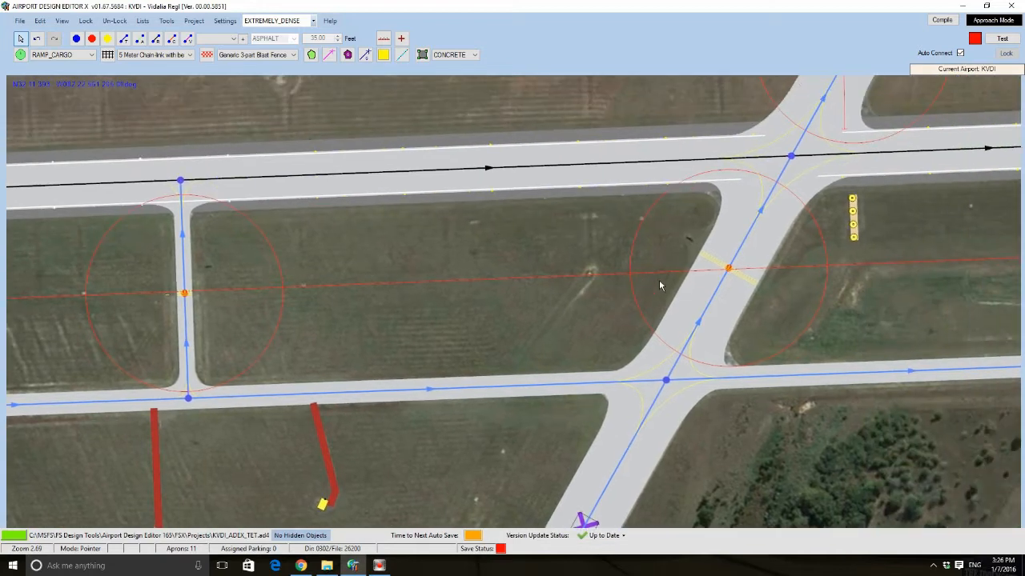
{"action": "scroll", "coordinate": [718, 269], "scroll_direction": "up", "scroll_amount": 3}
{"action": "scroll", "coordinate": [719, 269], "scroll_direction": "up", "scroll_amount": 4}
{"action": "right_click", "coordinate": [657, 230]}
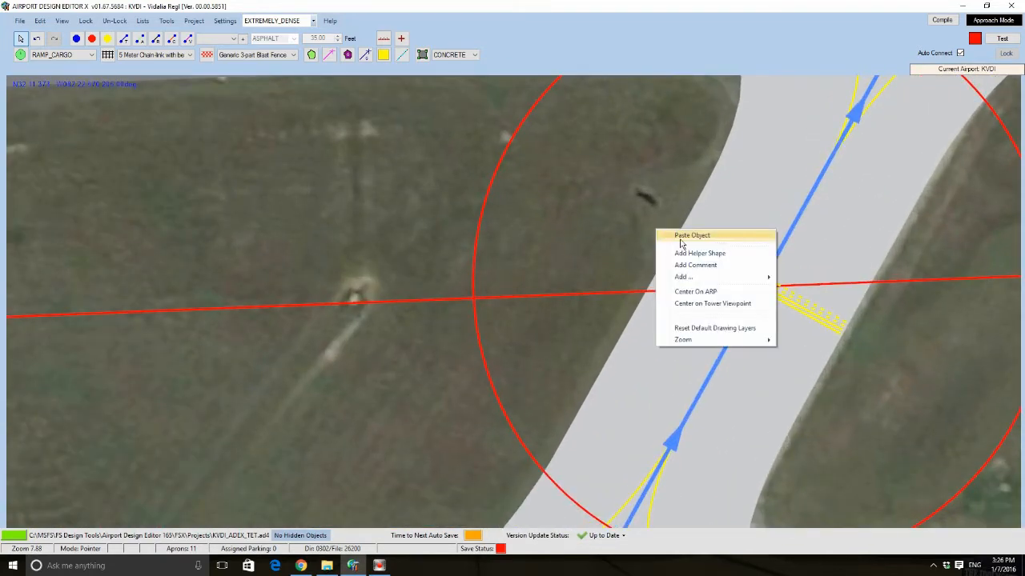
{"action": "left_click", "coordinate": [684, 240]}
{"action": "scroll", "coordinate": [672, 232], "scroll_direction": "up", "scroll_amount": 3}
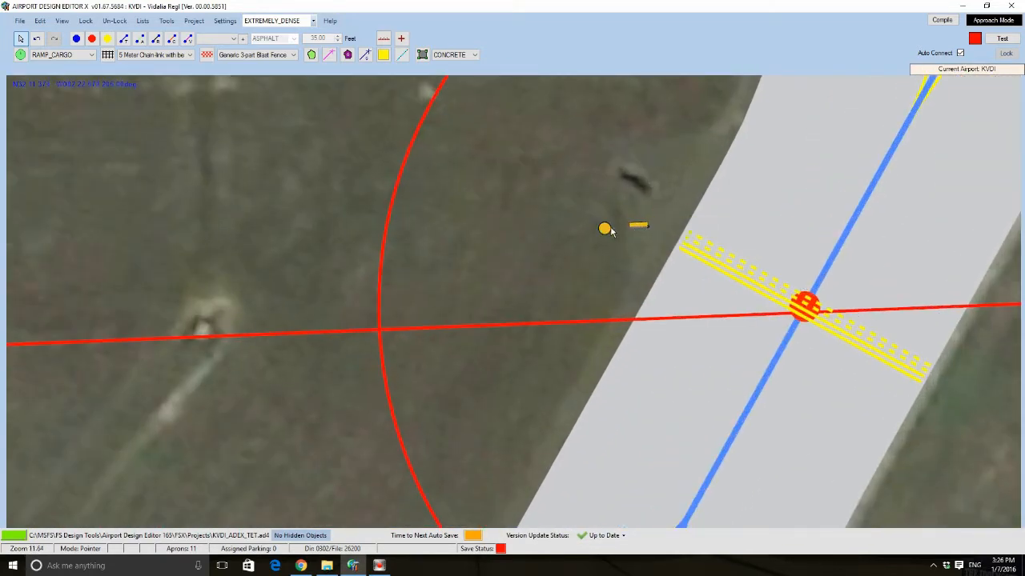
{"action": "left_click_drag", "start_coordinate": [605, 228], "coordinate": [610, 205]}
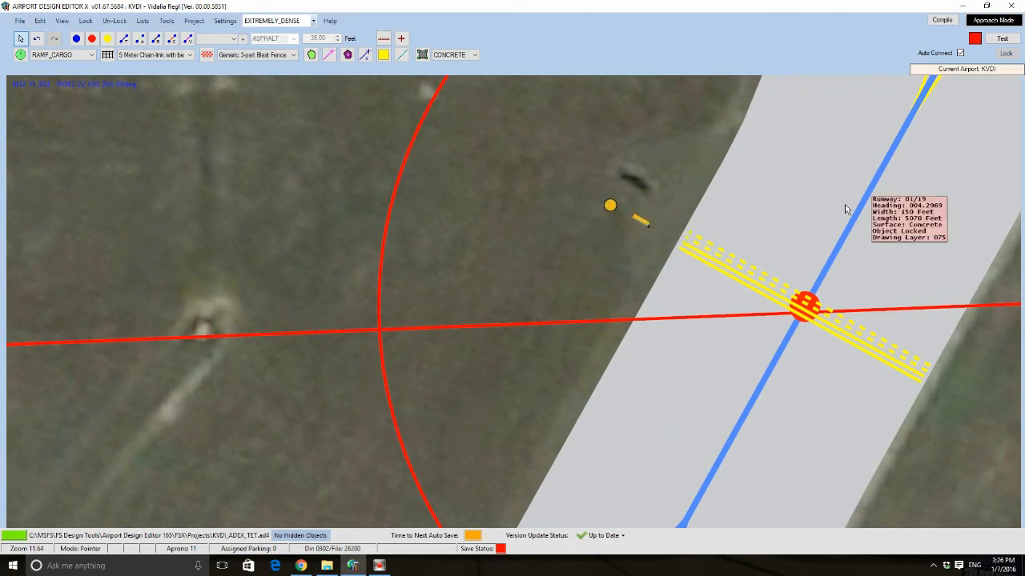
Paste a 25-7 sign at the runway-end taxiway and move it closer to the hold-short marking
{"action": "scroll", "coordinate": [935, 317], "scroll_direction": "down", "scroll_amount": 1}
{"action": "left_click_drag", "start_coordinate": [935, 317], "coordinate": [264, 234]}
{"action": "scroll", "coordinate": [369, 238], "scroll_direction": "down", "scroll_amount": 6}
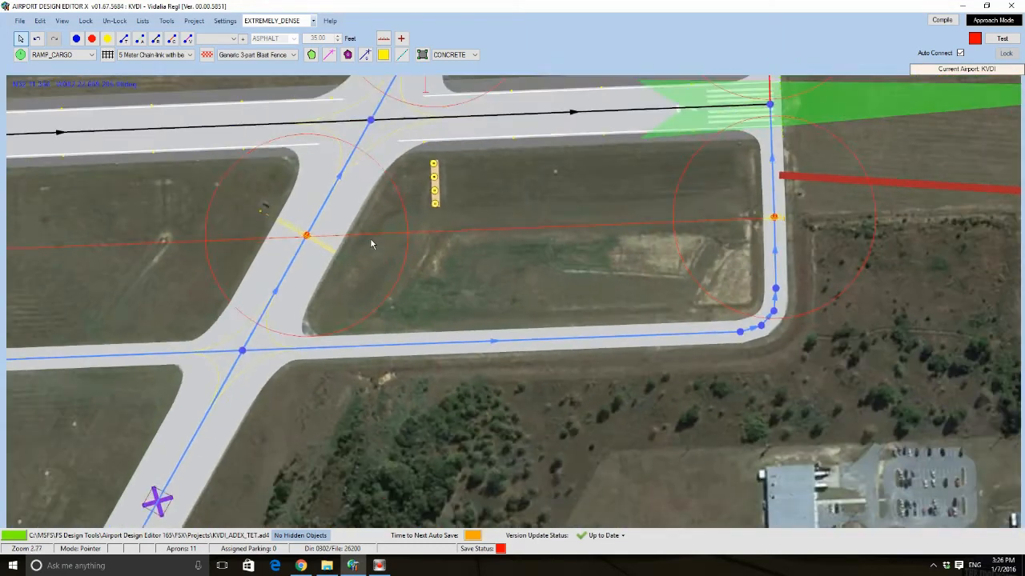
{"action": "scroll", "coordinate": [557, 247], "scroll_direction": "up", "scroll_amount": 10}
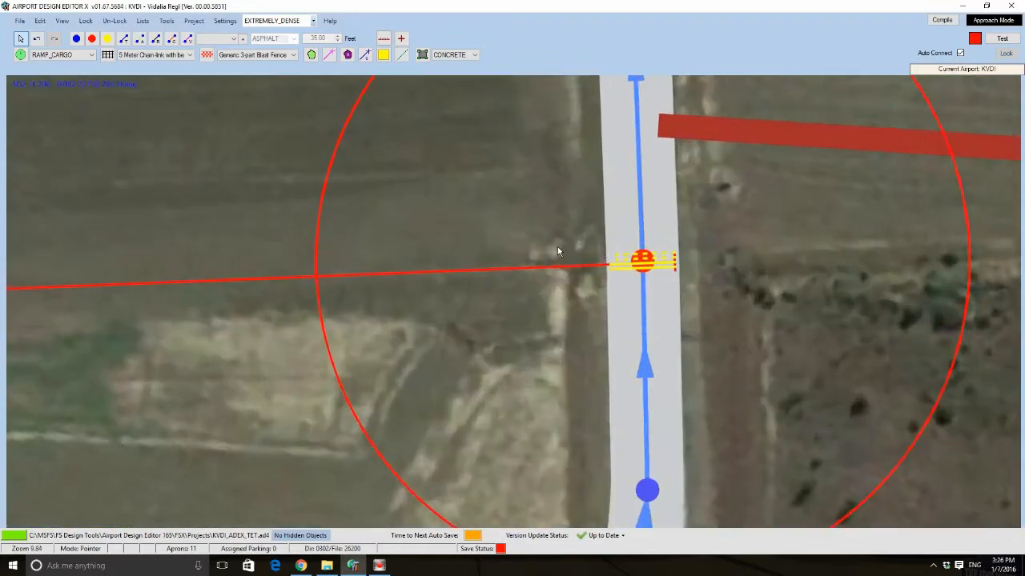
{"action": "right_click", "coordinate": [560, 252]}
{"action": "left_click", "coordinate": [564, 253]}
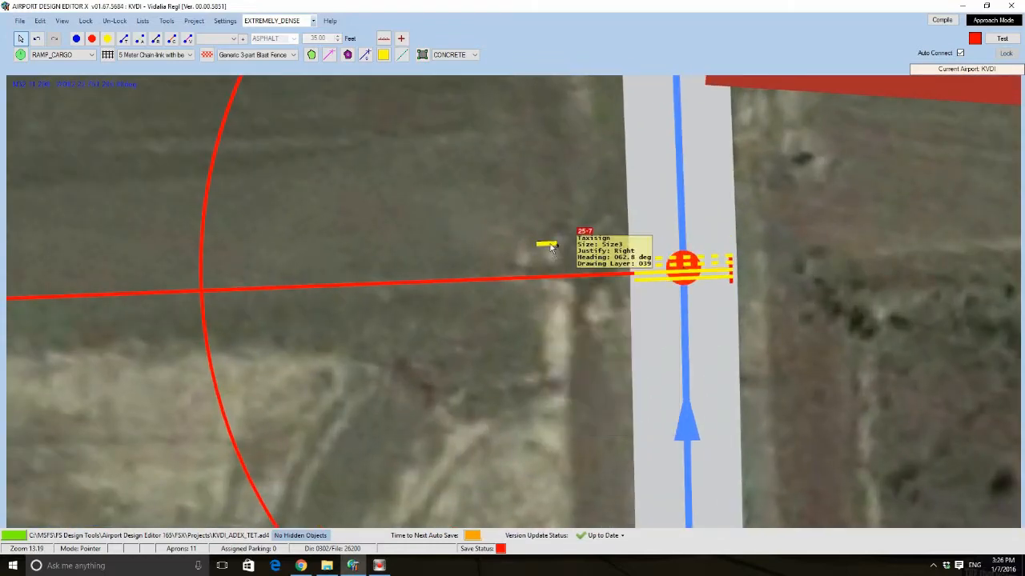
{"action": "left_click", "coordinate": [583, 260]}
Shorten the runway-end sign's label to m 7
{"action": "double_click", "coordinate": [585, 264]}
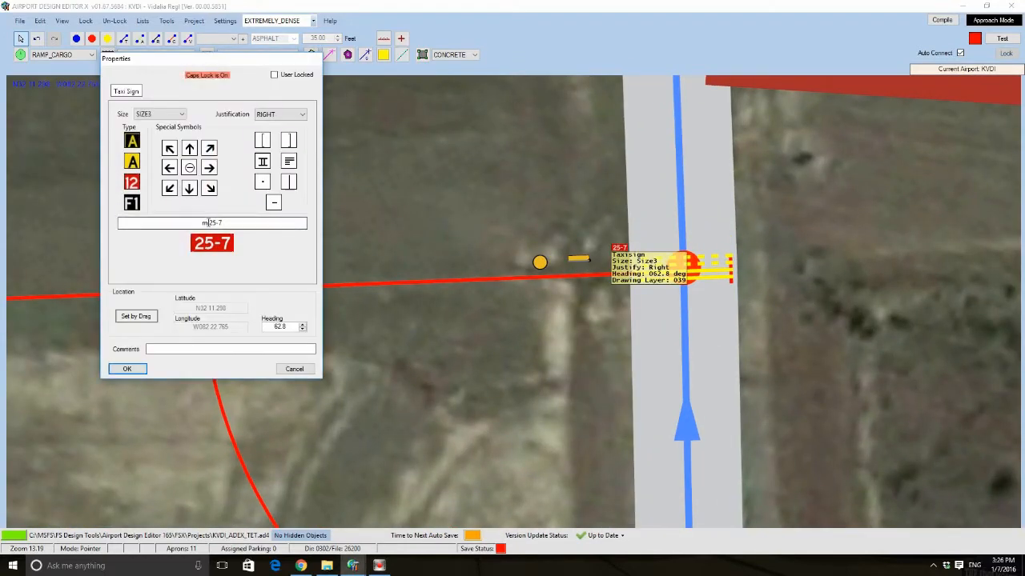
{"action": "left_click", "coordinate": [219, 223]}
{"action": "key", "text": "BackSpace"}
{"action": "key", "text": "BackSpace"}
{"action": "key", "text": "BackSpace"}
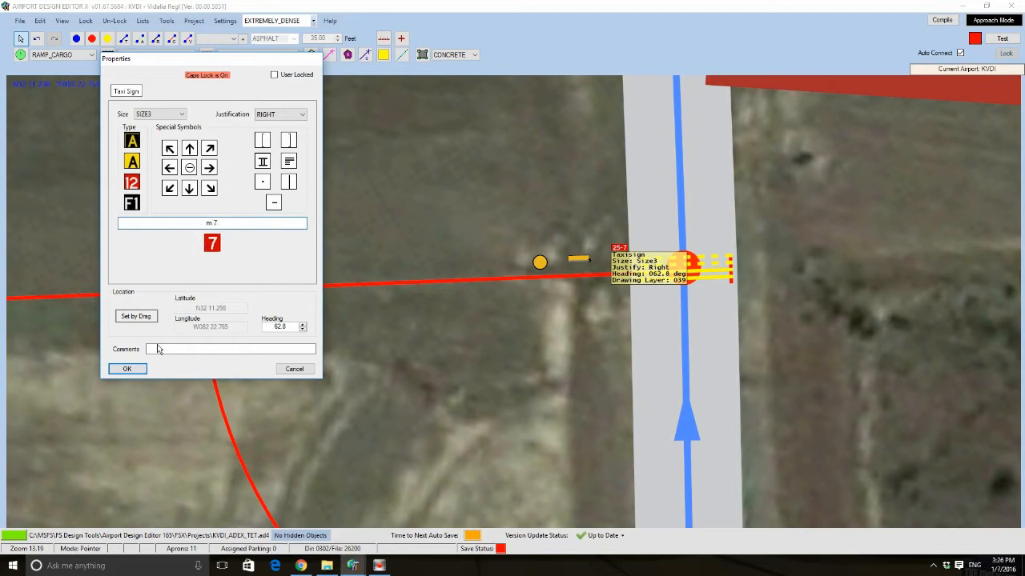
{"action": "left_click", "coordinate": [126, 368]}
{"action": "scroll", "coordinate": [596, 200], "scroll_direction": "up", "scroll_amount": 2}
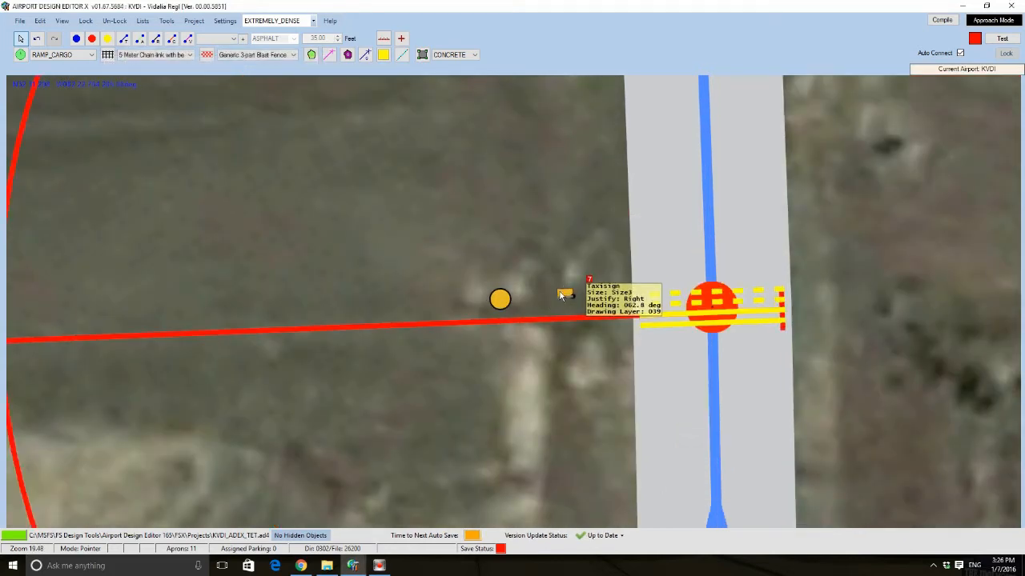
Survey the hold-short points and runway intersections across the airport for places that need signs
{"action": "scroll", "coordinate": [369, 230], "scroll_direction": "down", "scroll_amount": 8}
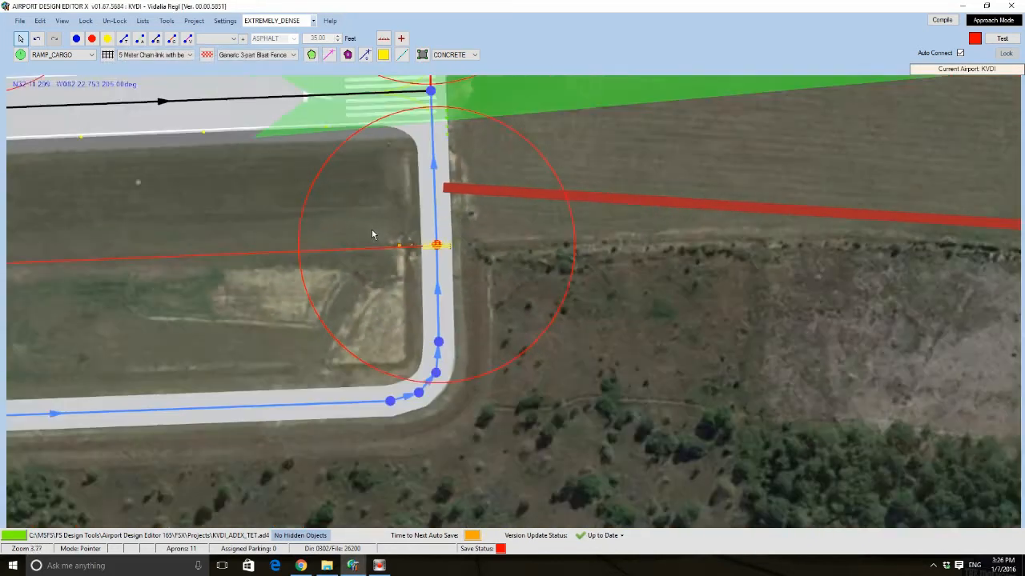
{"action": "scroll", "coordinate": [371, 234], "scroll_direction": "down", "scroll_amount": 2}
{"action": "left_click_drag", "start_coordinate": [219, 219], "coordinate": [630, 195]}
{"action": "scroll", "coordinate": [632, 198], "scroll_direction": "down", "scroll_amount": 2}
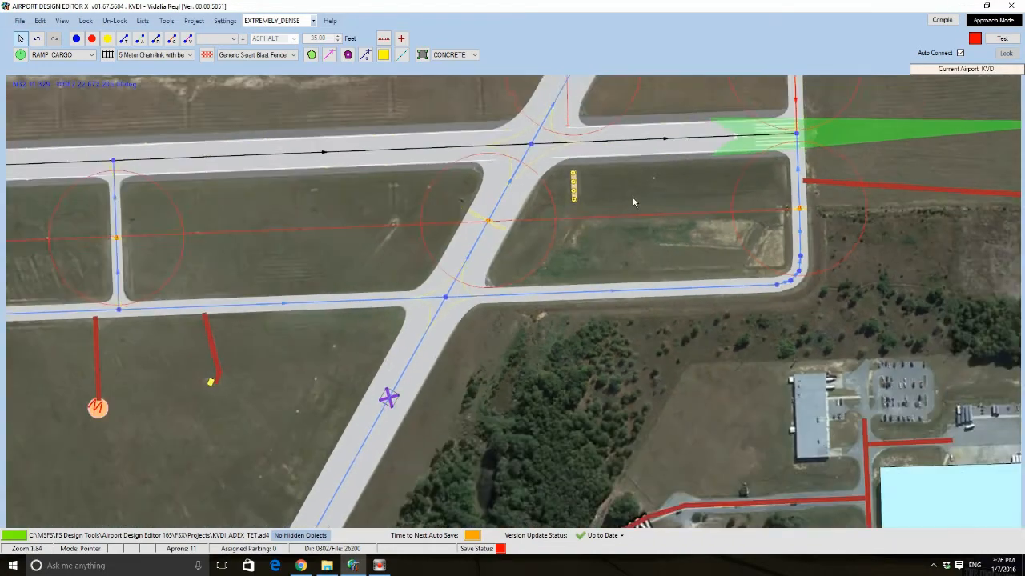
{"action": "scroll", "coordinate": [633, 198], "scroll_direction": "down", "scroll_amount": 4}
{"action": "left_click_drag", "start_coordinate": [344, 274], "coordinate": [489, 388]}
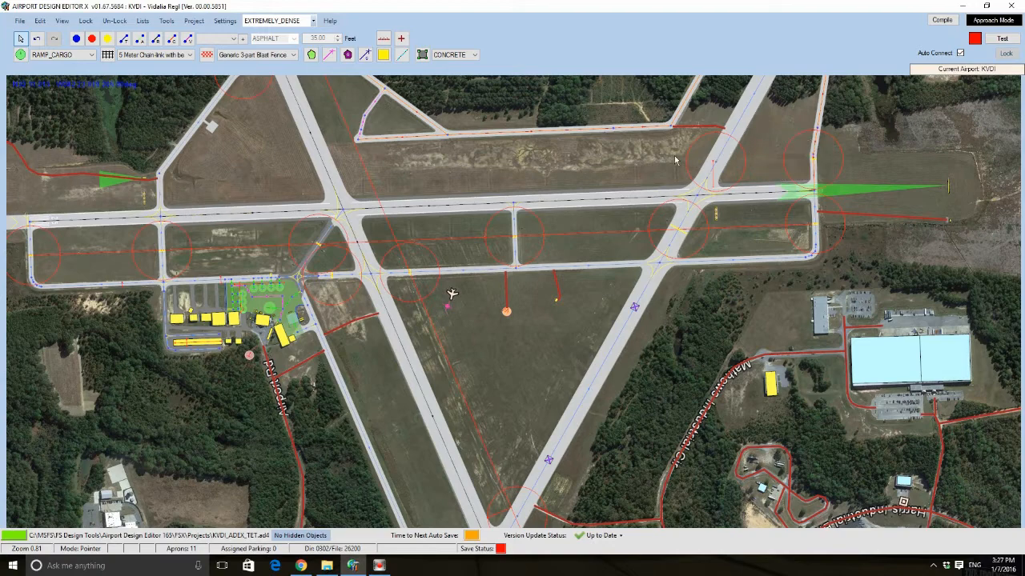
{"action": "left_click_drag", "start_coordinate": [676, 160], "coordinate": [433, 280]}
{"action": "scroll", "coordinate": [585, 268], "scroll_direction": "up", "scroll_amount": 4}
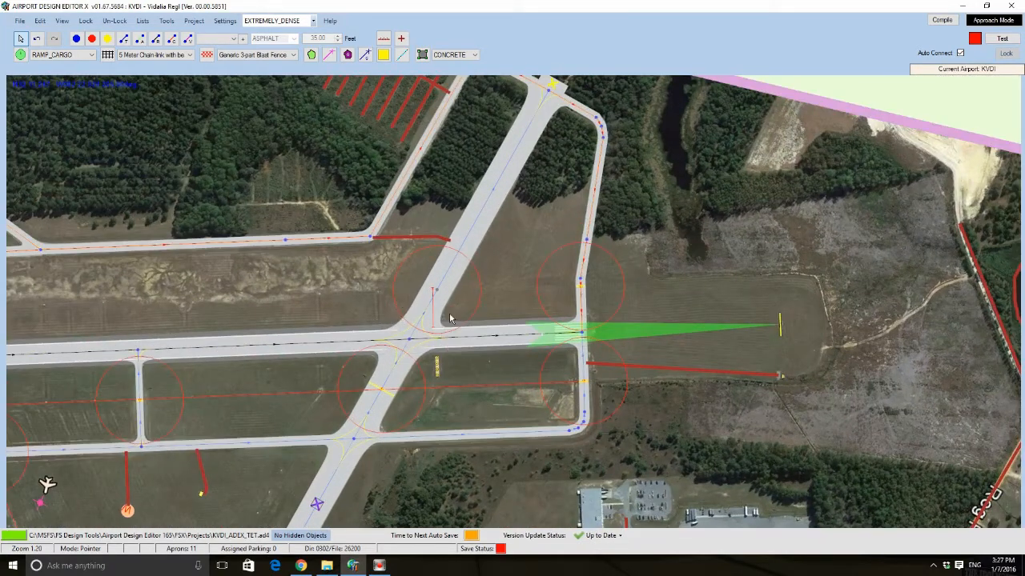
{"action": "left_click_drag", "start_coordinate": [221, 311], "coordinate": [548, 249]}
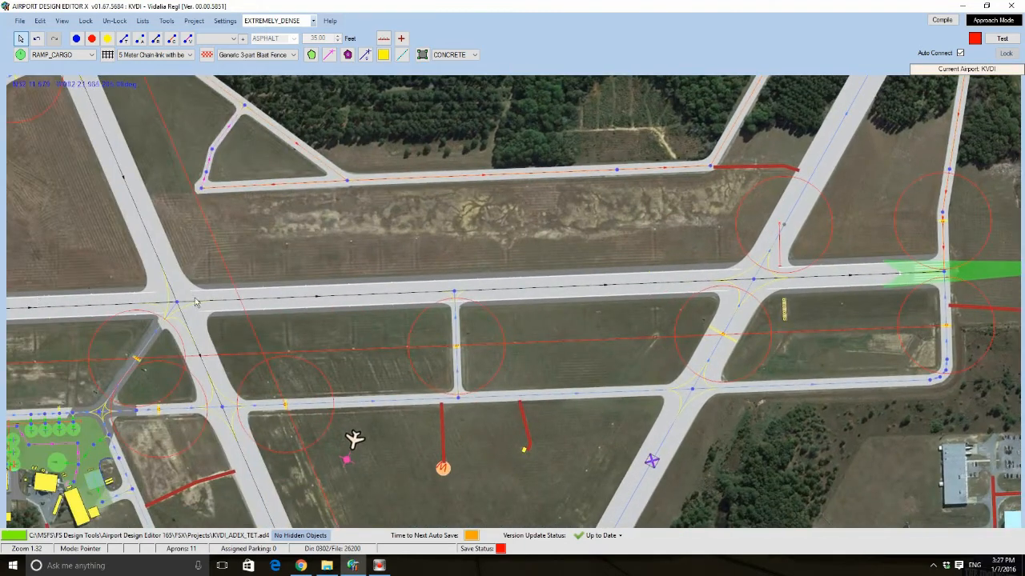
{"action": "left_click_drag", "start_coordinate": [379, 252], "coordinate": [578, 251]}
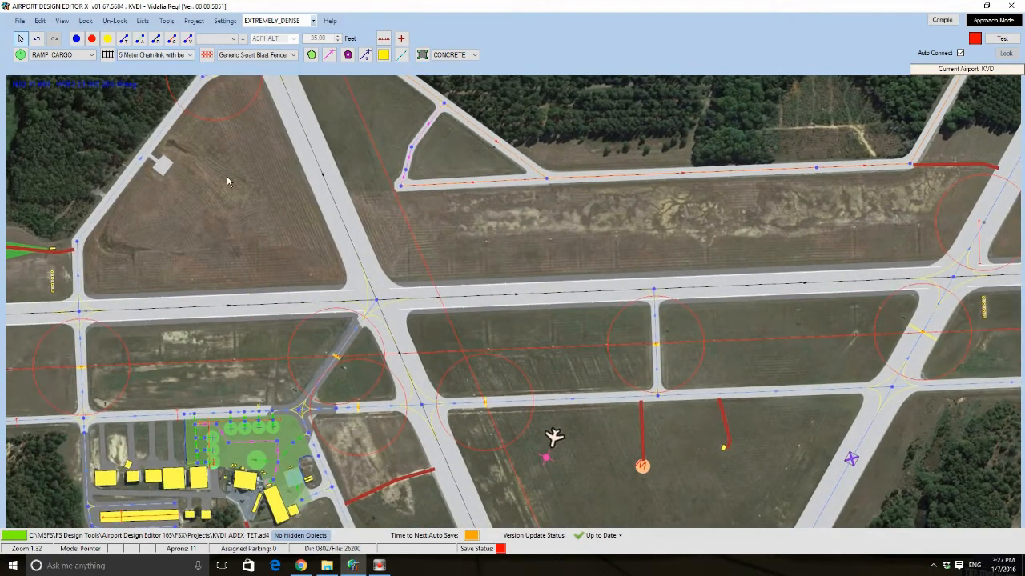
{"action": "left_click_drag", "start_coordinate": [244, 263], "coordinate": [311, 123]}
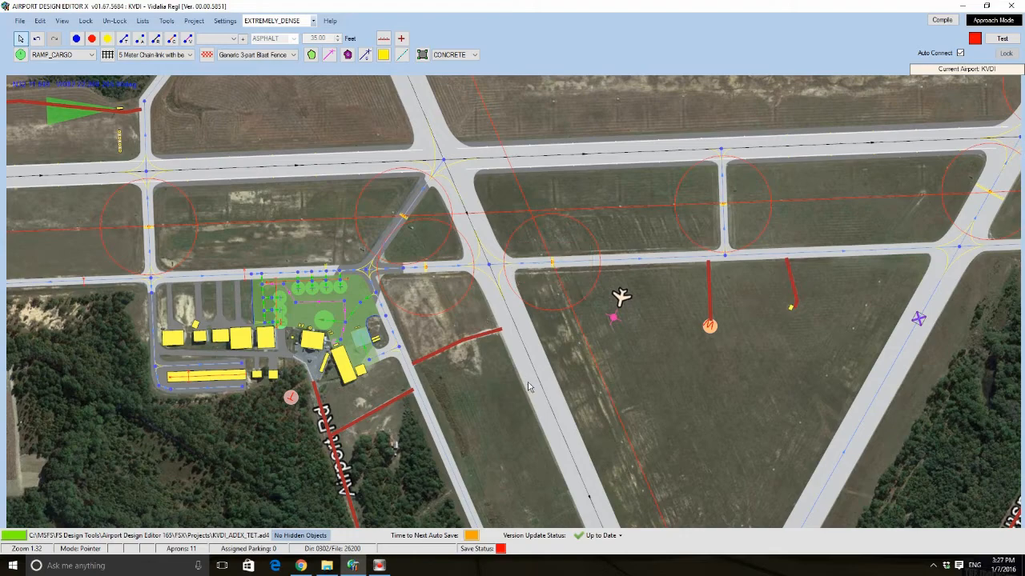
{"action": "left_click_drag", "start_coordinate": [565, 530], "coordinate": [302, 107]}
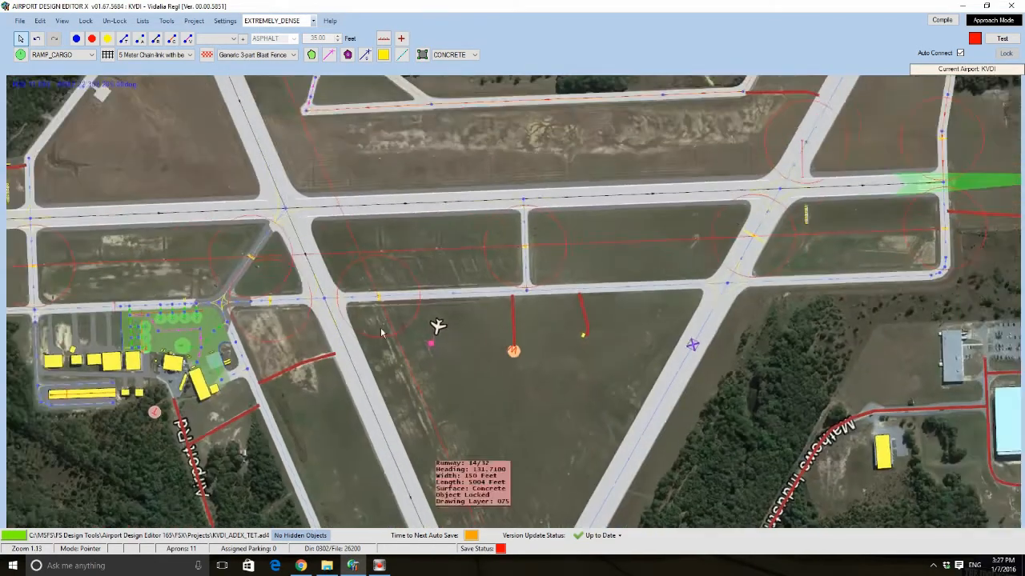
Examine the parking ramp and the adjoining taxiway junction, with the map rotated to face along the ramp's exit
{"action": "scroll", "coordinate": [381, 332], "scroll_direction": "down", "scroll_amount": 2}
{"action": "left_click_drag", "start_coordinate": [297, 183], "coordinate": [401, 248]}
{"action": "scroll", "coordinate": [426, 278], "scroll_direction": "up", "scroll_amount": 4}
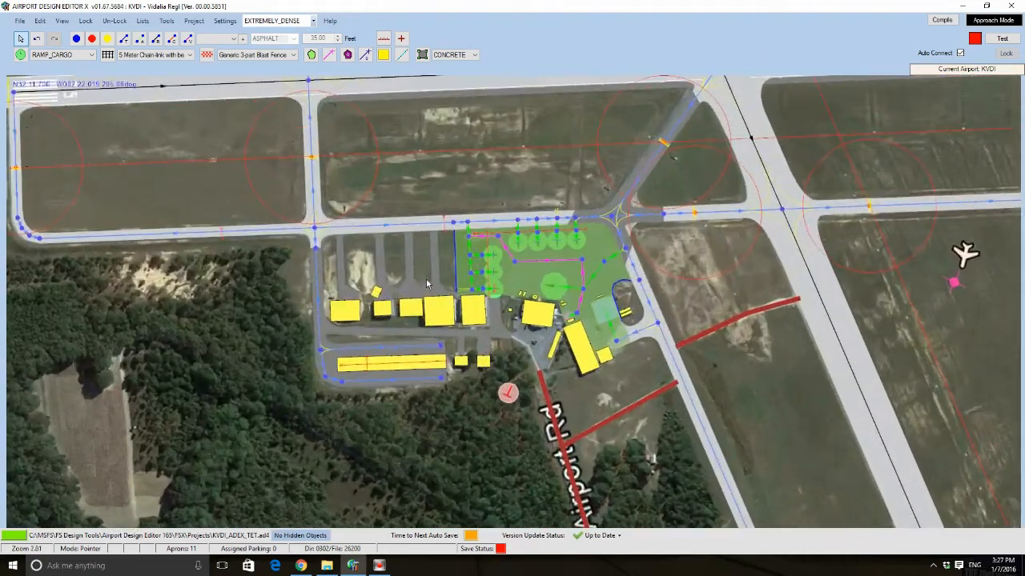
{"action": "scroll", "coordinate": [425, 277], "scroll_direction": "up", "scroll_amount": 2}
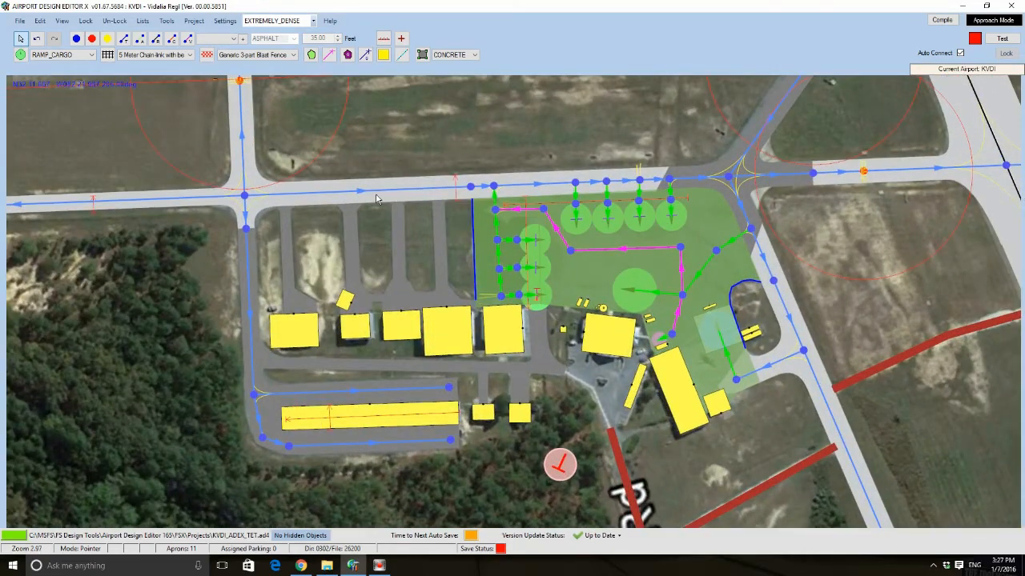
{"action": "left_click_drag", "start_coordinate": [471, 142], "coordinate": [232, 246]}
{"action": "scroll", "coordinate": [304, 268], "scroll_direction": "up", "scroll_amount": 3}
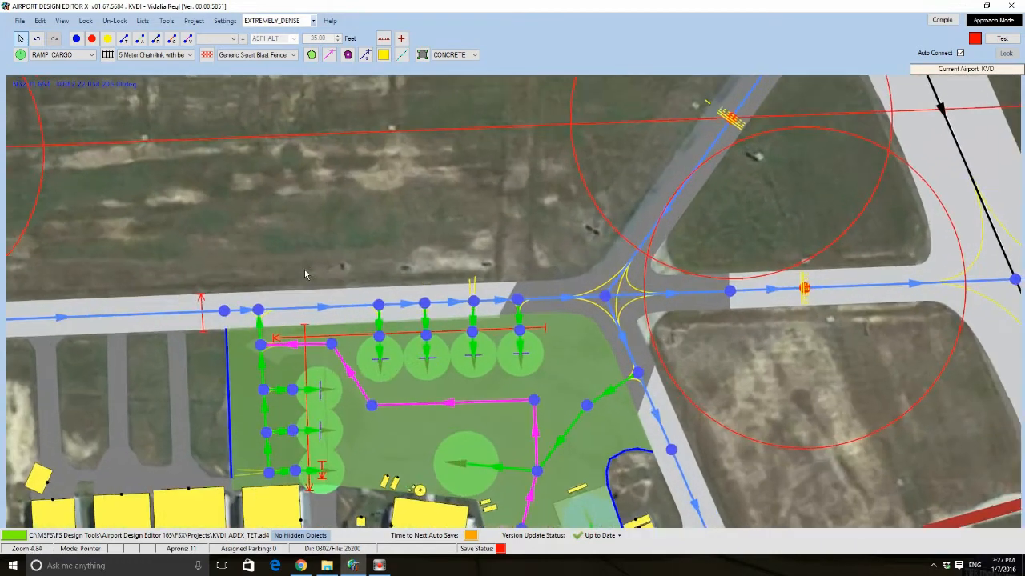
{"action": "left_click_drag", "start_coordinate": [406, 221], "coordinate": [264, 224]}
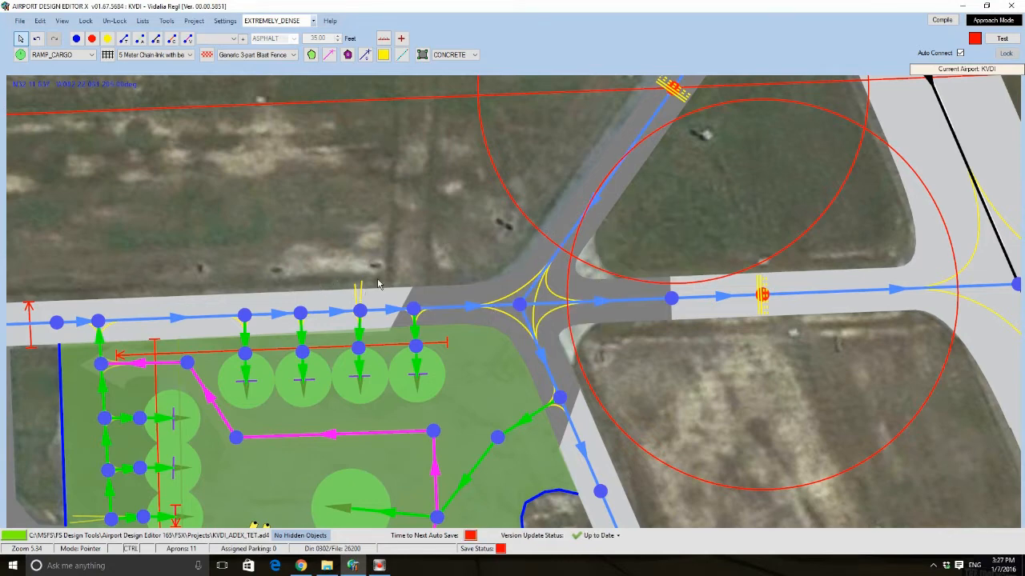
{"action": "scroll", "coordinate": [378, 285], "scroll_direction": "down", "scroll_amount": 8, "text": "ctrl"}
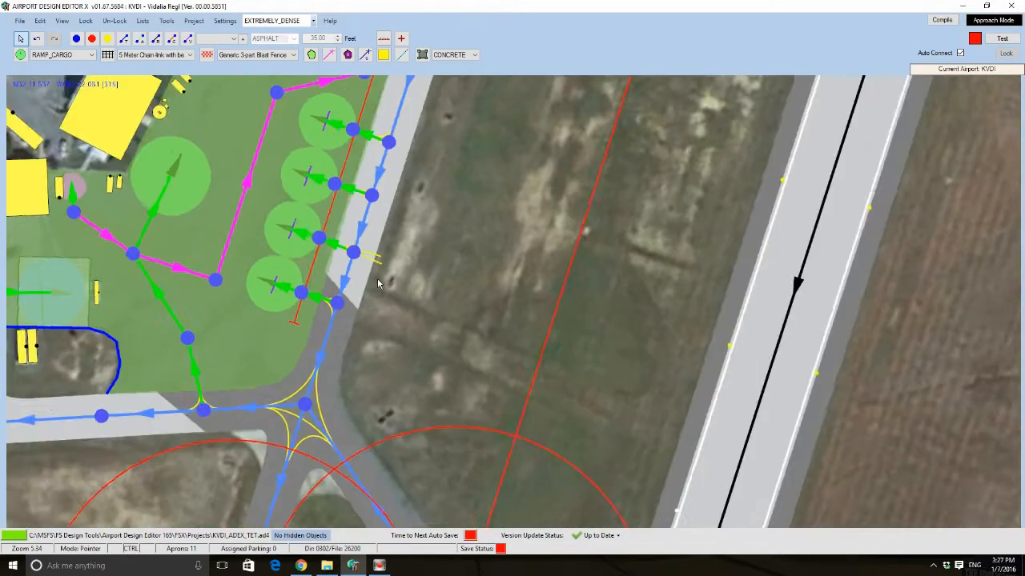
Examine the taxiway junction beside the ramp and the taxiway leading past its hold-short marking to the runway intersection
{"action": "scroll", "coordinate": [352, 310], "scroll_direction": "down", "scroll_amount": 3, "text": "ctrl"}
{"action": "scroll", "coordinate": [367, 355], "scroll_direction": "up", "scroll_amount": 4}
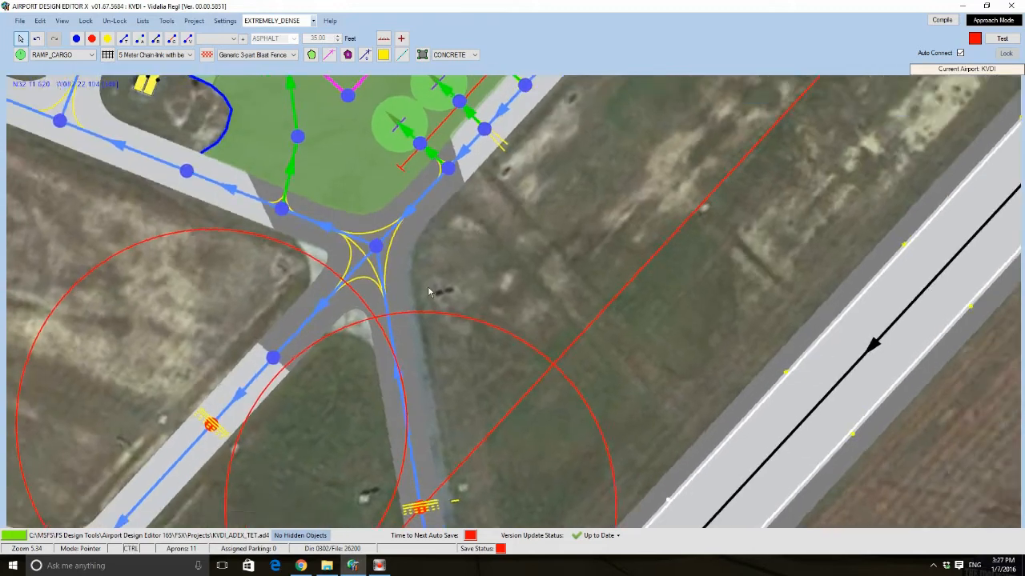
{"action": "scroll", "coordinate": [427, 300], "scroll_direction": "up", "scroll_amount": 2}
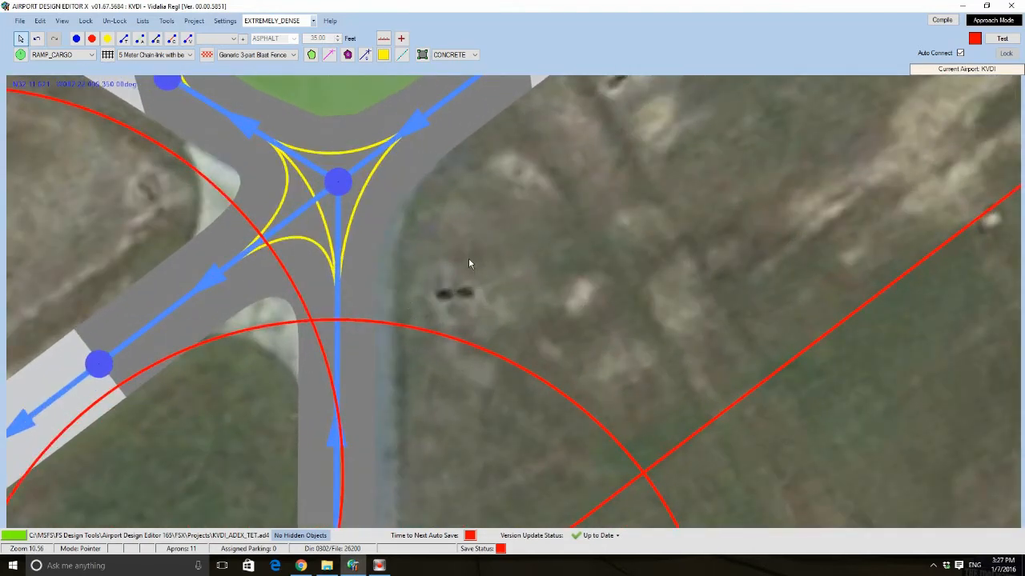
{"action": "scroll", "coordinate": [475, 312], "scroll_direction": "down", "scroll_amount": 5}
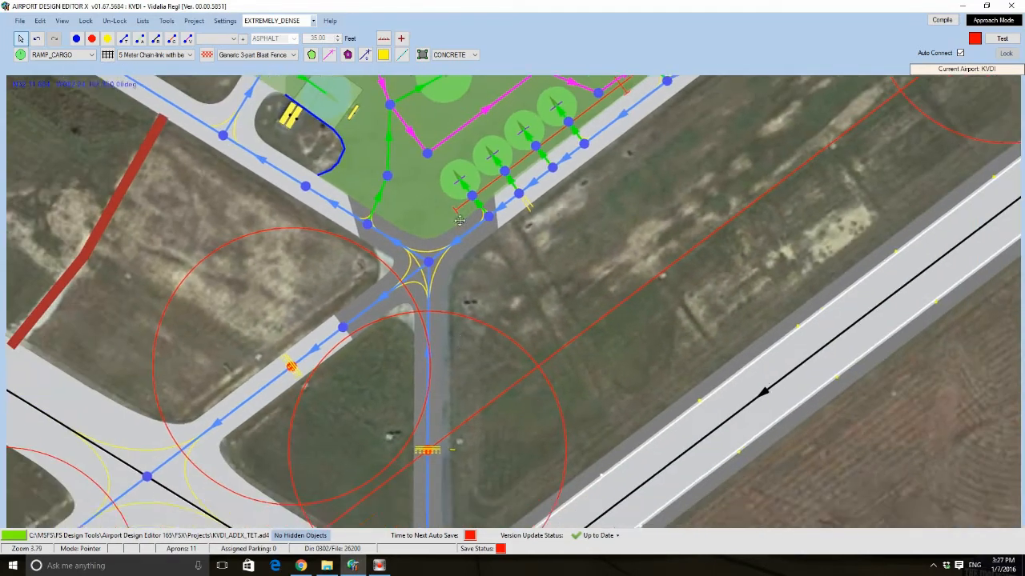
{"action": "left_click_drag", "start_coordinate": [459, 220], "coordinate": [458, 44]}
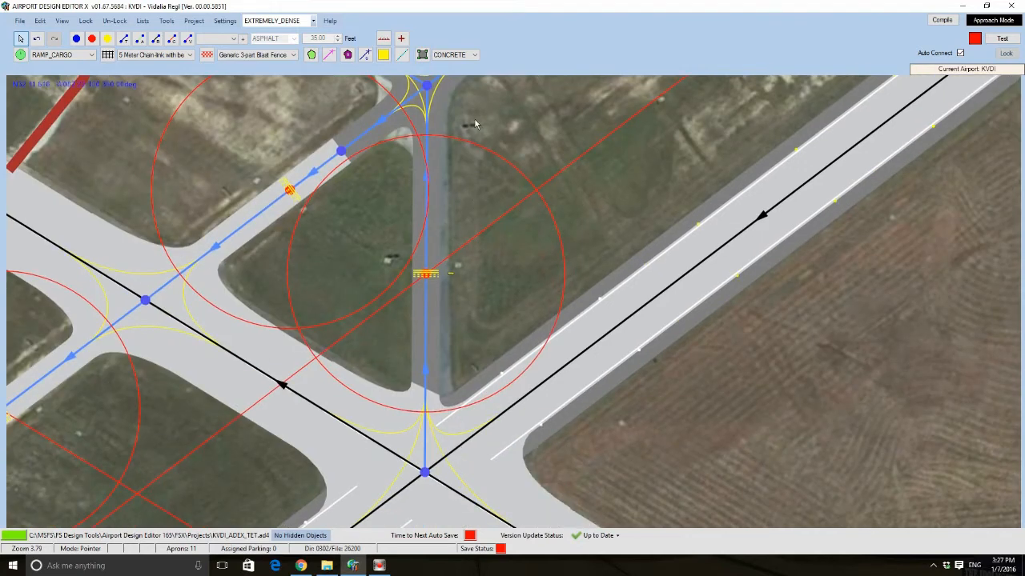
{"action": "left_click_drag", "start_coordinate": [475, 123], "coordinate": [476, 255]}
{"action": "scroll", "coordinate": [478, 248], "scroll_direction": "up", "scroll_amount": 3}
{"action": "left_click_drag", "start_coordinate": [384, 383], "coordinate": [564, 403]}
Add a yellow direction taxi sign reading FBO with a left arrow before it, beside the taxiway opposite the blue-fenced grass island
{"action": "scroll", "coordinate": [614, 367], "scroll_direction": "down", "scroll_amount": 11, "text": "ctrl"}
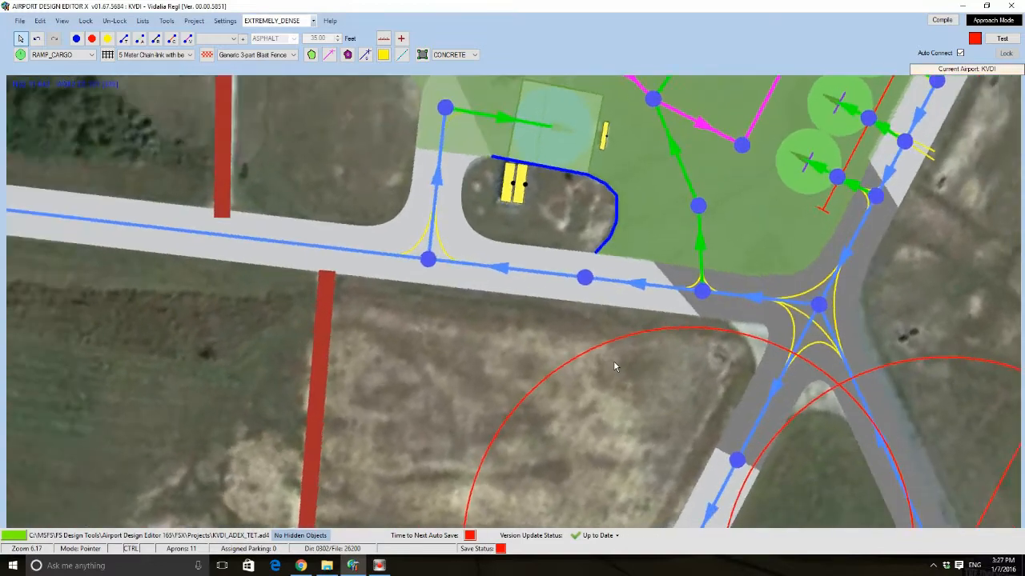
{"action": "scroll", "coordinate": [614, 366], "scroll_direction": "down", "scroll_amount": 3, "text": "ctrl"}
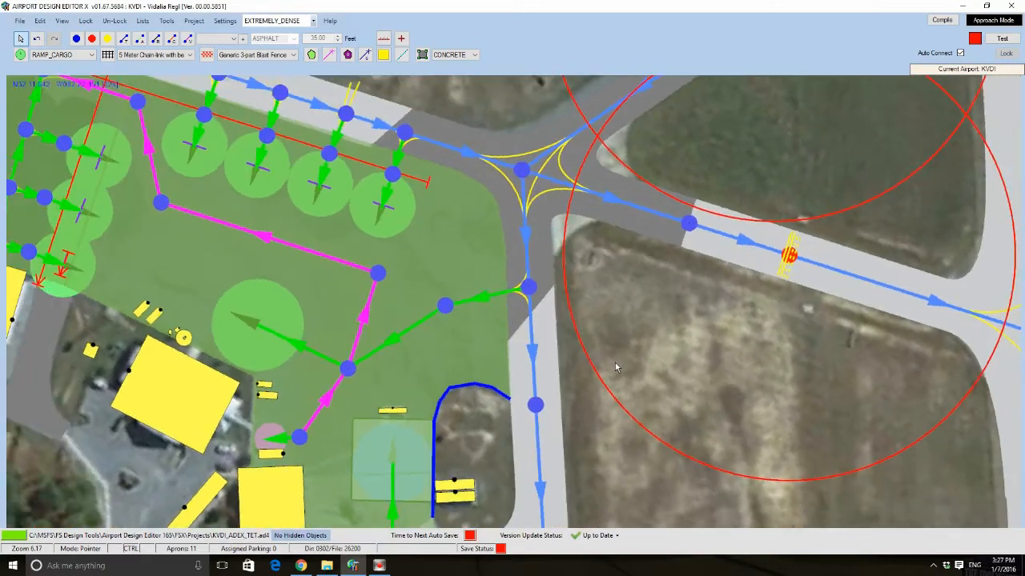
{"action": "scroll", "coordinate": [544, 235], "scroll_direction": "up", "scroll_amount": 3}
{"action": "right_click", "coordinate": [480, 255]}
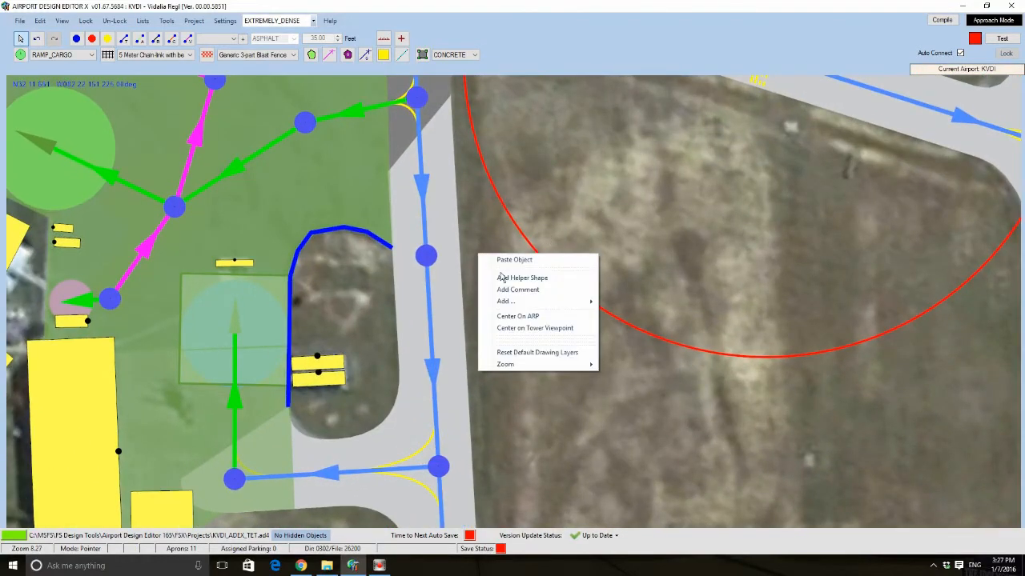
{"action": "mouse_move", "coordinate": [523, 301]}
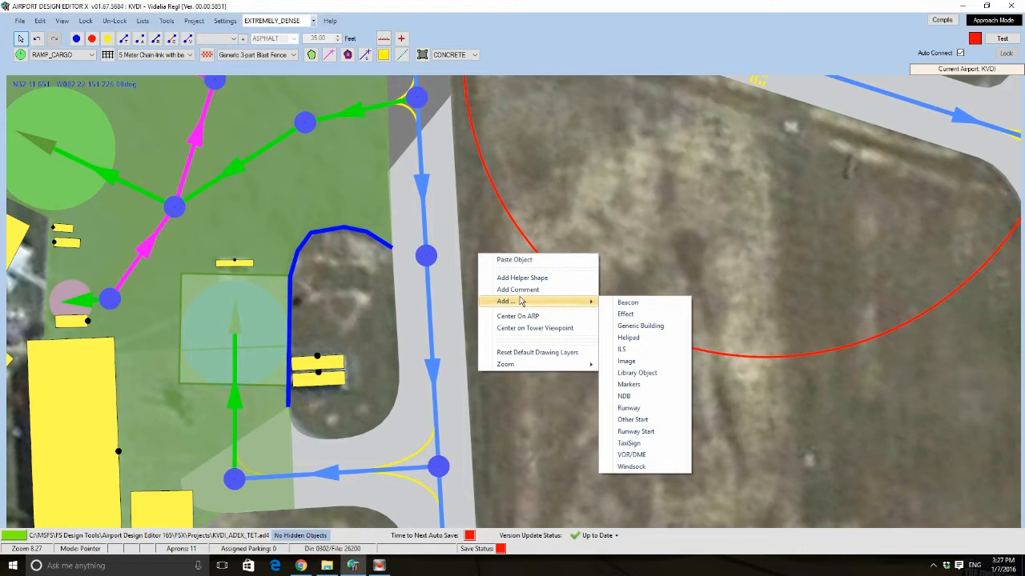
{"action": "left_click", "coordinate": [628, 442]}
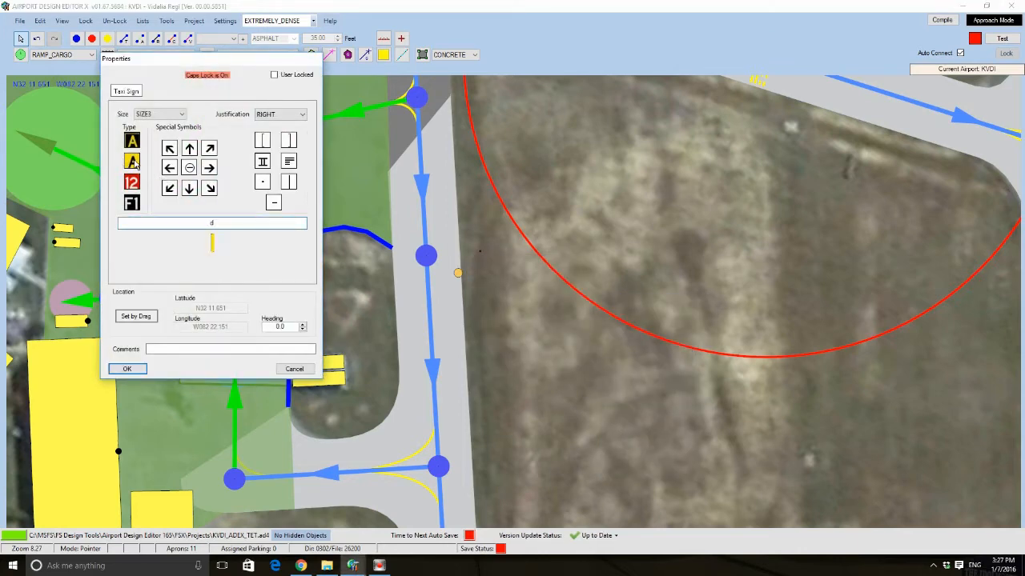
{"action": "type", "text": "d FBO"}
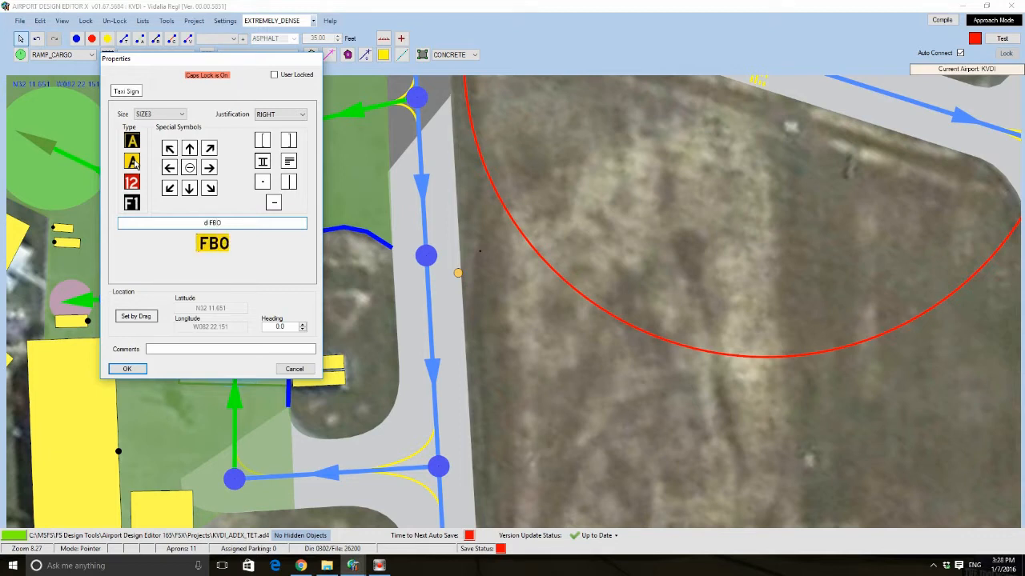
{"action": "key", "text": "Left"}
{"action": "key", "text": "Left"}
{"action": "key", "text": "Left"}
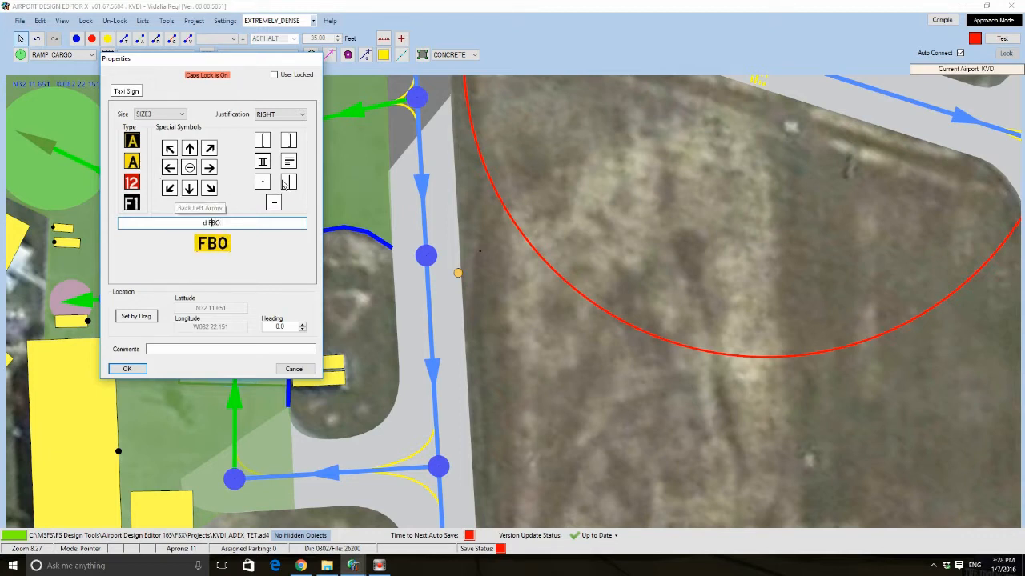
{"action": "left_click", "coordinate": [169, 167]}
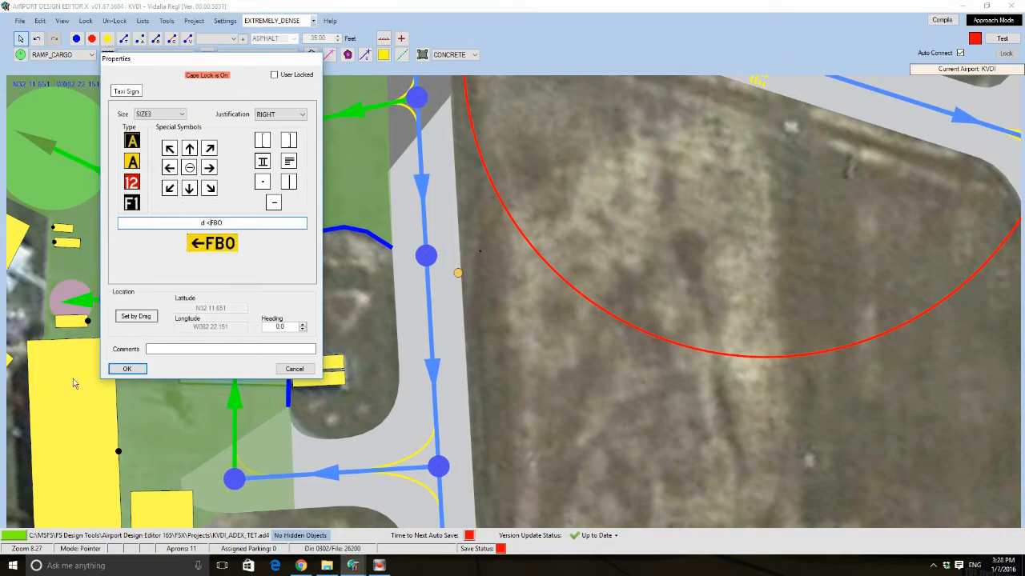
{"action": "left_click", "coordinate": [126, 368]}
Rotate the left-arrow FBO sign square to the taxiway and move it slightly farther from the pavement edge
{"action": "scroll", "coordinate": [470, 276], "scroll_direction": "up", "scroll_amount": 5}
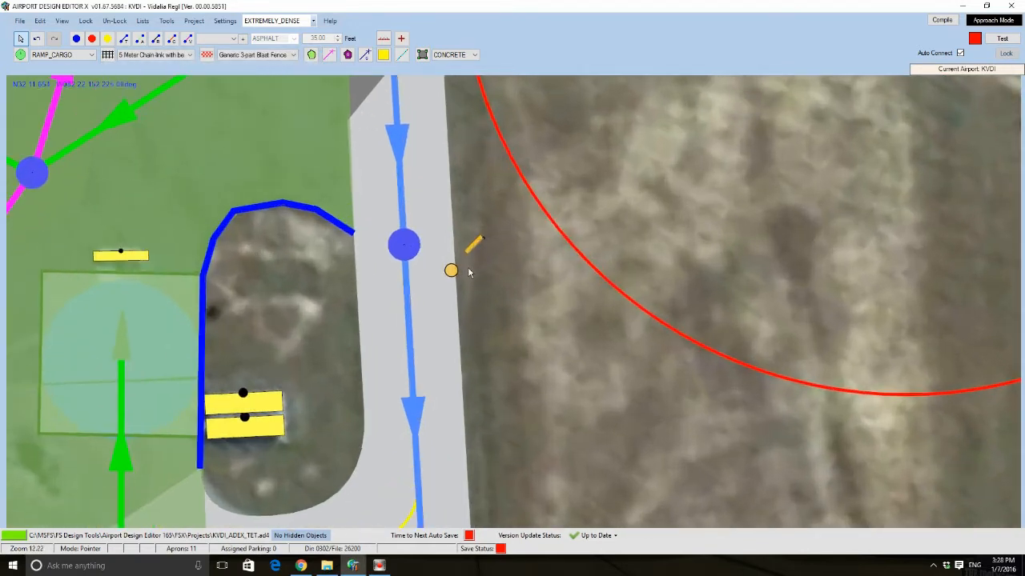
{"action": "left_click_drag", "start_coordinate": [450, 272], "coordinate": [401, 237]}
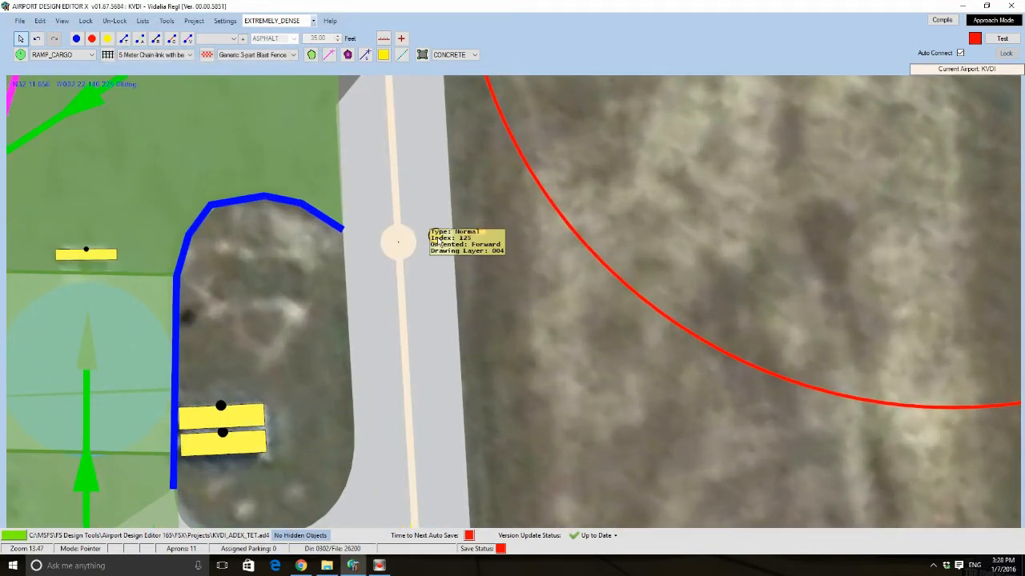
{"action": "left_click_drag", "start_coordinate": [482, 234], "coordinate": [512, 237]}
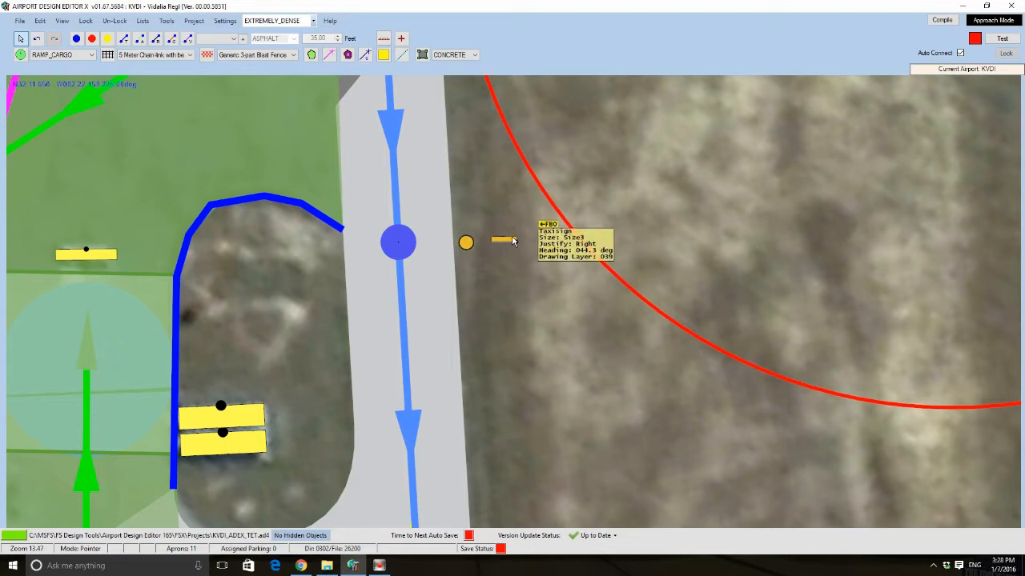
Examine the far end of the parking ramp and the taxiway approaching it past the hangars for another sign location
{"action": "scroll", "coordinate": [514, 242], "scroll_direction": "down", "scroll_amount": 5}
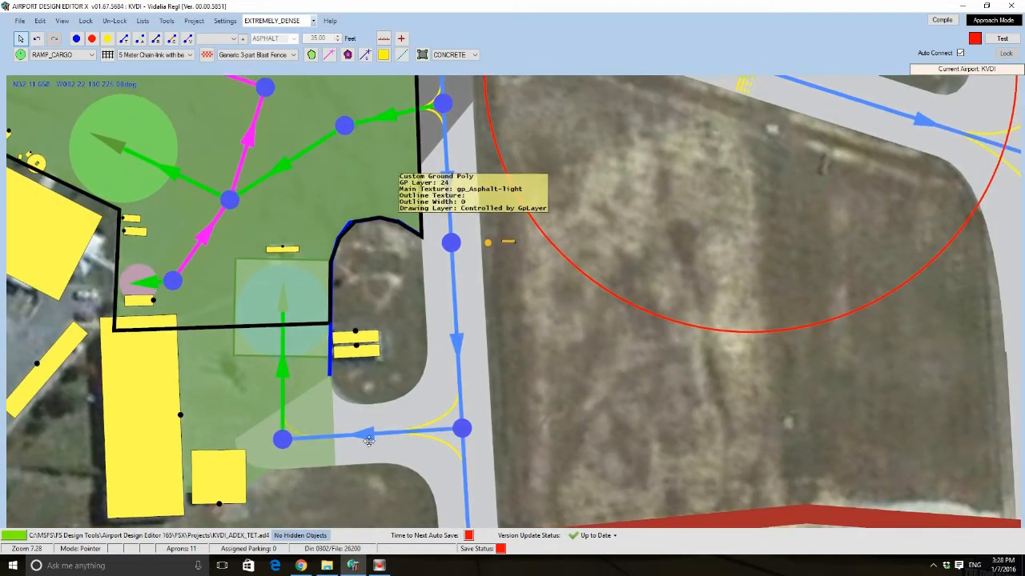
{"action": "left_click_drag", "start_coordinate": [382, 169], "coordinate": [375, 453]}
{"action": "scroll", "coordinate": [375, 453], "scroll_direction": "down", "scroll_amount": 4}
{"action": "left_click_drag", "start_coordinate": [480, 398], "coordinate": [751, 463]}
{"action": "scroll", "coordinate": [275, 196], "scroll_direction": "up", "scroll_amount": 4}
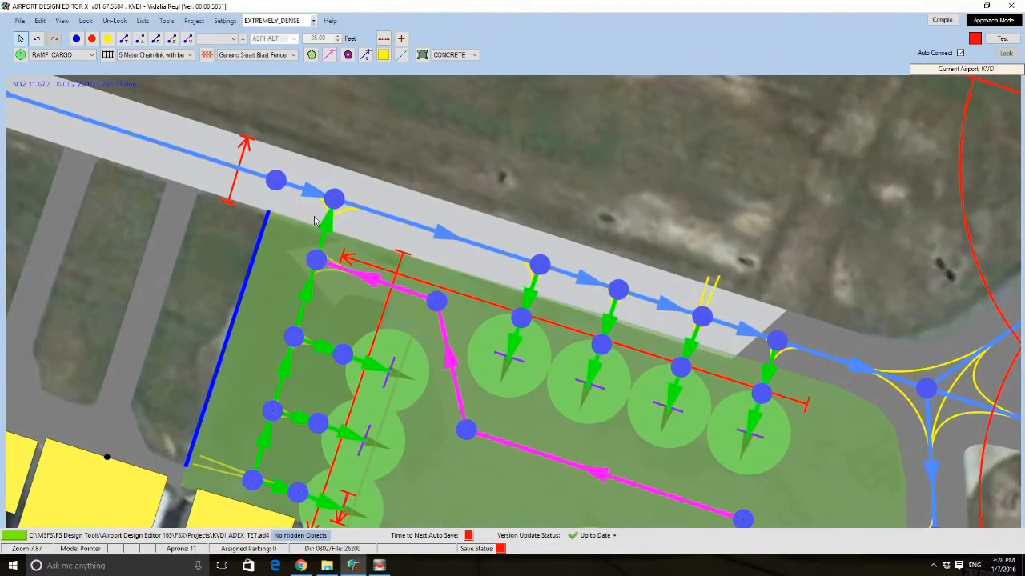
{"action": "scroll", "coordinate": [377, 286], "scroll_direction": "up", "scroll_amount": 8, "text": "ctrl"}
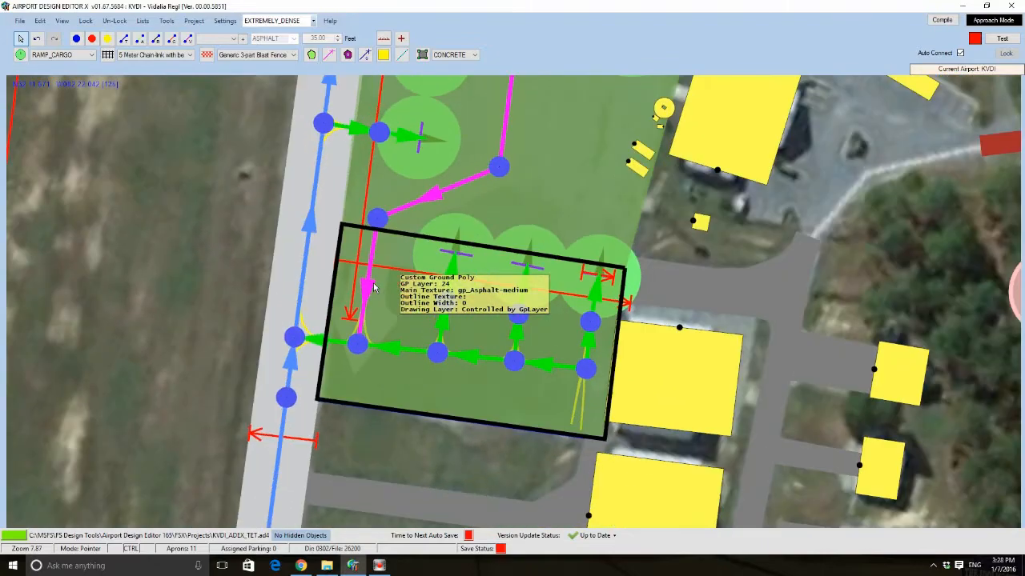
{"action": "left_click_drag", "start_coordinate": [371, 315], "coordinate": [648, 136]}
{"action": "scroll", "coordinate": [646, 138], "scroll_direction": "up", "scroll_amount": 1}
{"action": "scroll", "coordinate": [406, 200], "scroll_direction": "up", "scroll_amount": 1, "text": "ctrl"}
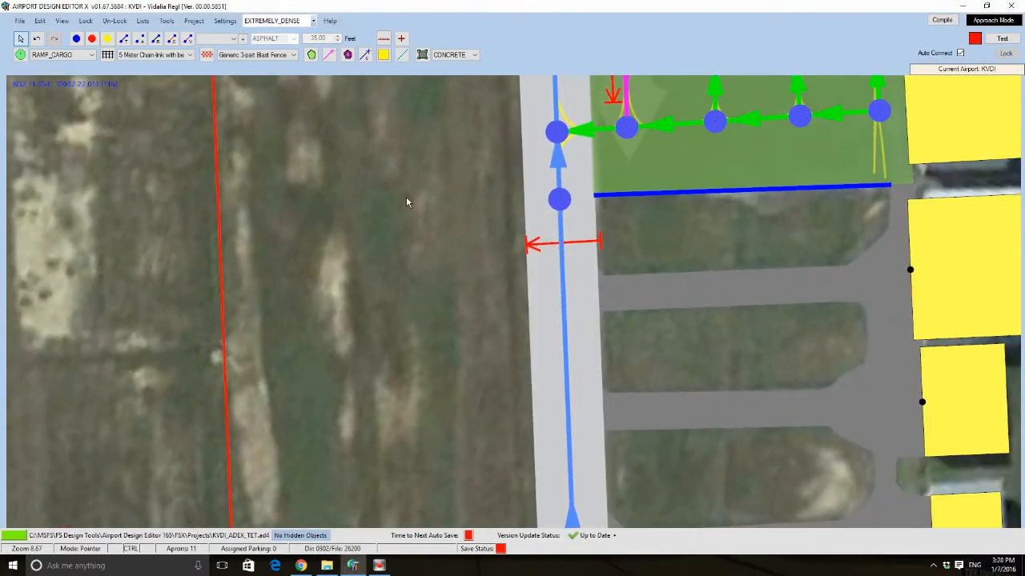
{"action": "scroll", "coordinate": [406, 202], "scroll_direction": "down", "scroll_amount": 10}
{"action": "scroll", "coordinate": [372, 259], "scroll_direction": "up", "scroll_amount": 1, "text": "ctrl"}
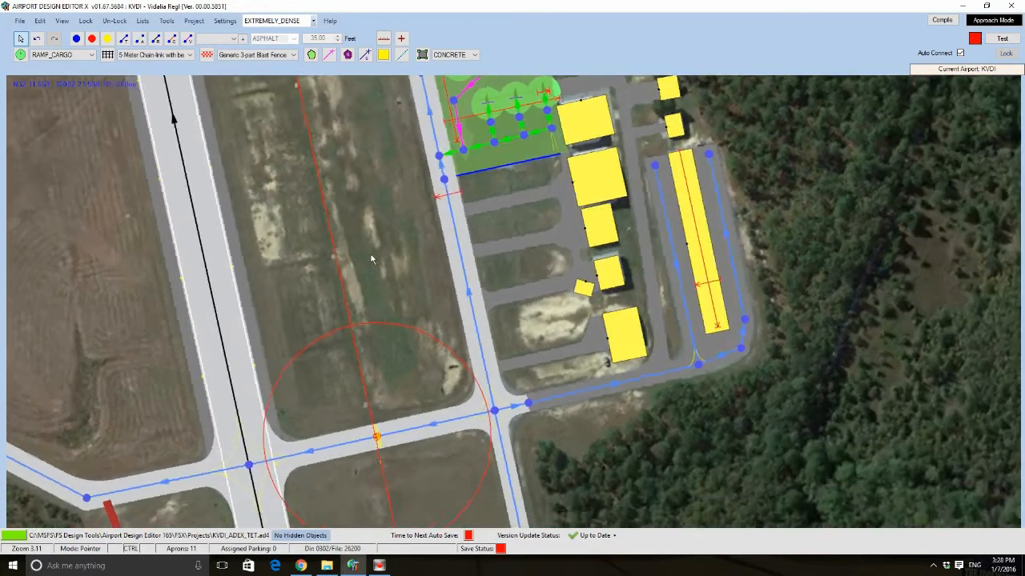
{"action": "scroll", "coordinate": [371, 252], "scroll_direction": "down", "scroll_amount": 1, "text": "ctrl"}
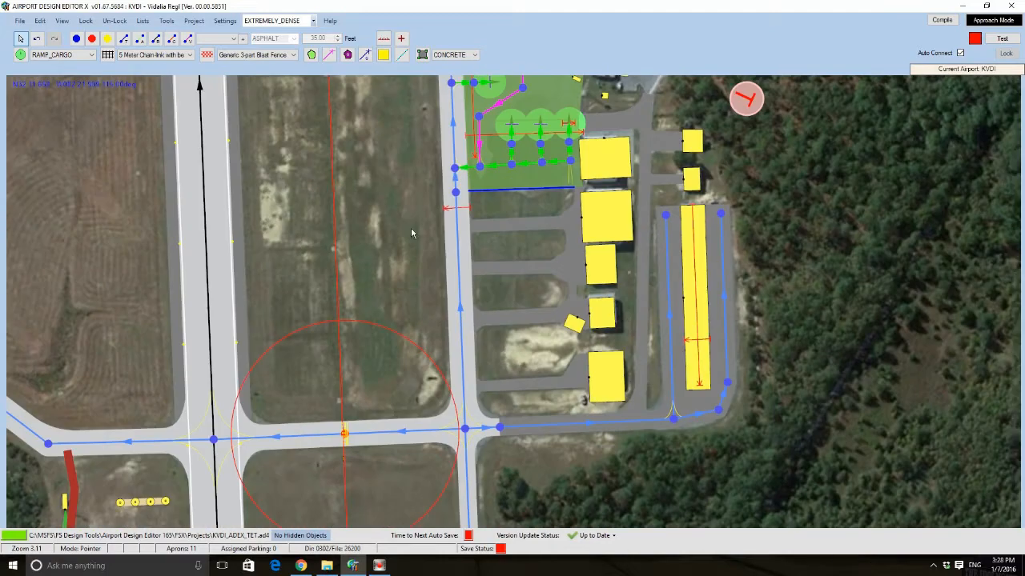
Add a yellow direction sign reading FBO with a right arrow beside the taxiway before the ramp's far entrance, turned square to the taxiway
{"action": "scroll", "coordinate": [410, 233], "scroll_direction": "up", "scroll_amount": 9}
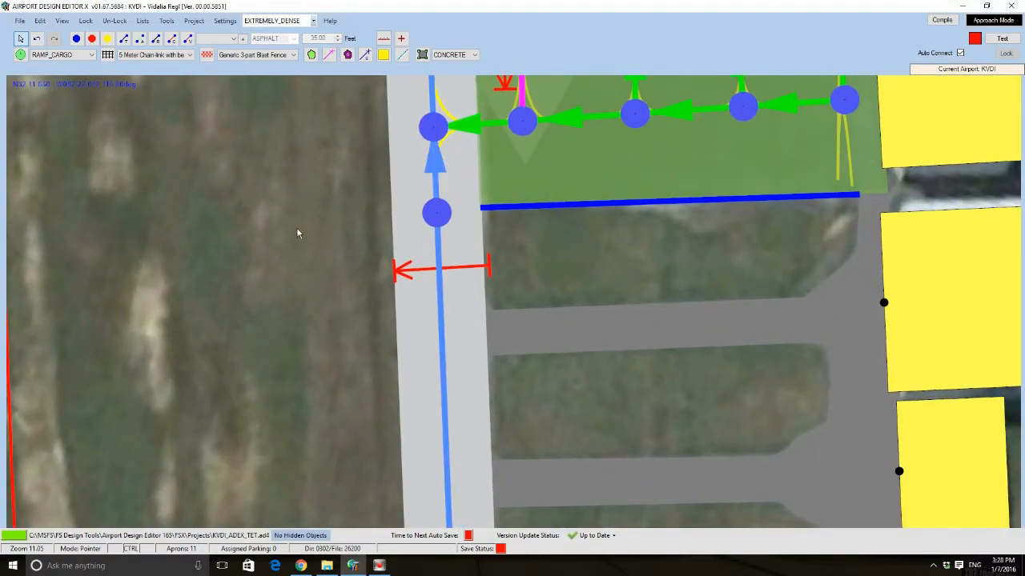
{"action": "scroll", "coordinate": [296, 226], "scroll_direction": "up", "scroll_amount": 2, "text": "ctrl"}
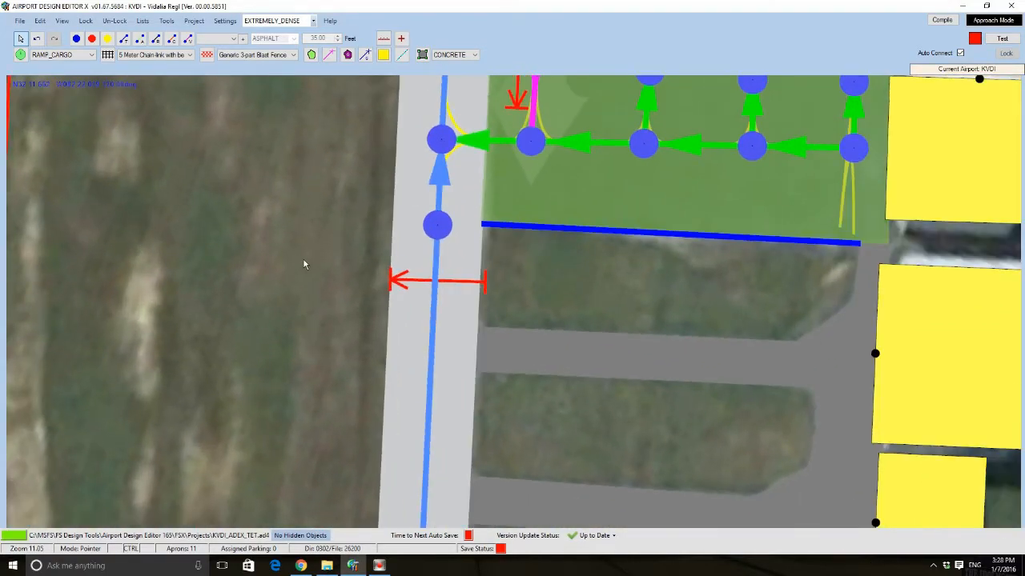
{"action": "scroll", "coordinate": [320, 248], "scroll_direction": "up", "scroll_amount": 2, "text": "ctrl"}
{"action": "scroll", "coordinate": [328, 233], "scroll_direction": "up", "scroll_amount": 1, "text": "ctrl"}
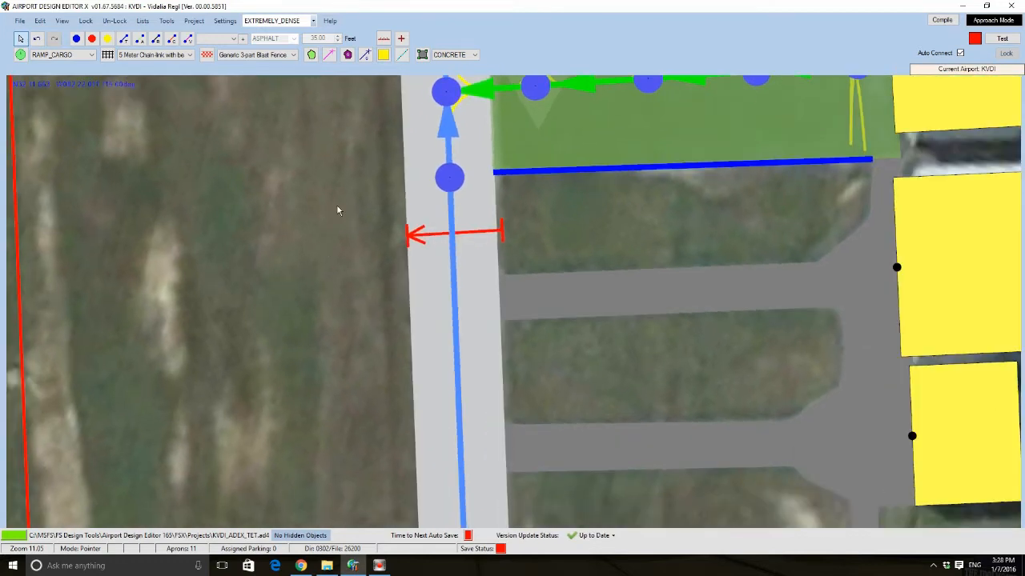
{"action": "right_click", "coordinate": [371, 170]}
{"action": "mouse_move", "coordinate": [481, 227]}
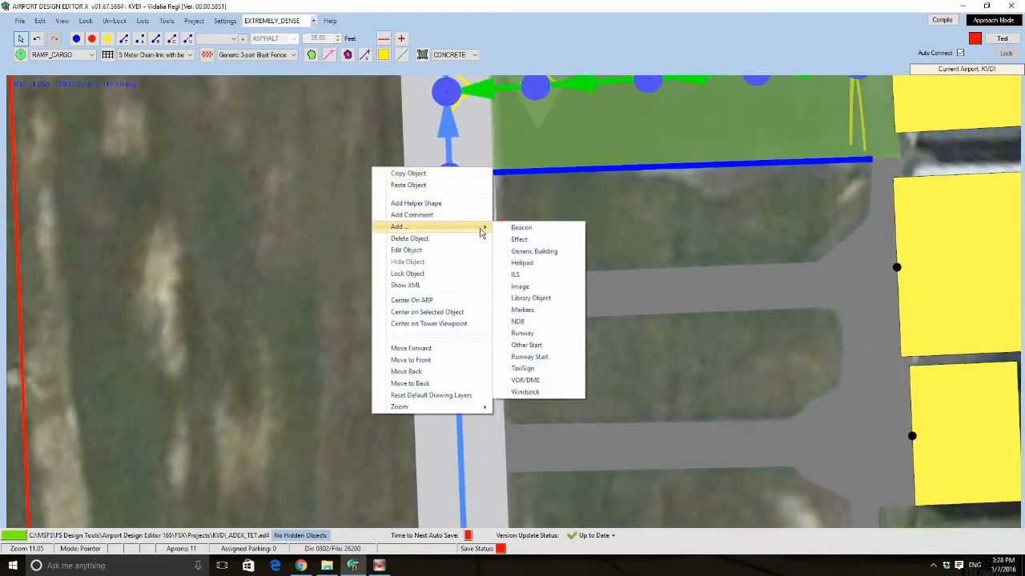
{"action": "left_click", "coordinate": [520, 369]}
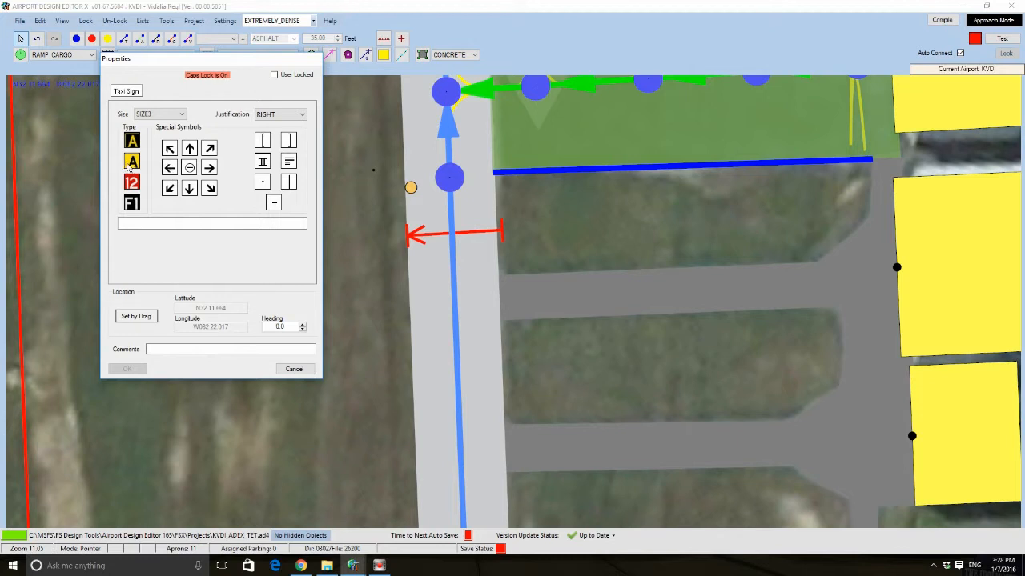
{"action": "left_click", "coordinate": [131, 163]}
{"action": "type", "text": "FB"}
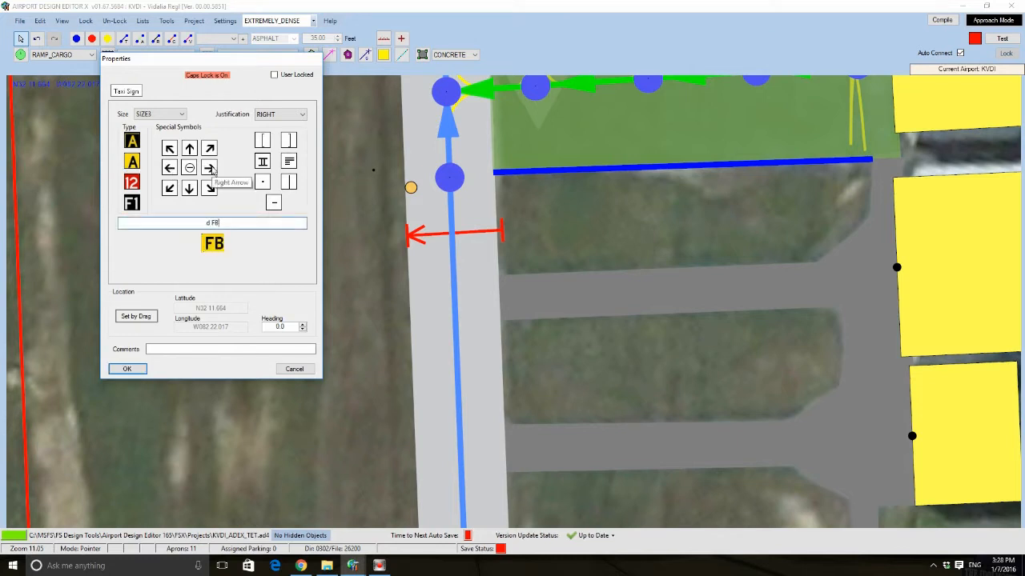
{"action": "type", "text": "O"}
{"action": "left_click", "coordinate": [209, 168]}
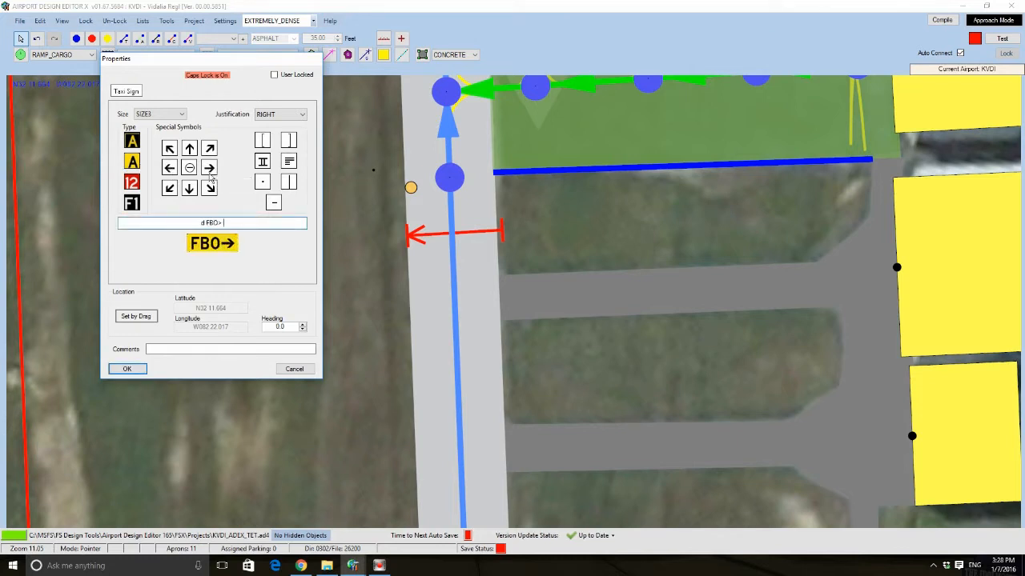
{"action": "left_click", "coordinate": [128, 369]}
{"action": "left_click_drag", "start_coordinate": [411, 188], "coordinate": [191, 194]}
Examine the ramp-corner taxiway junction and its branches to the hold-short points from the opposite direction for further sign locations
{"action": "scroll", "coordinate": [272, 277], "scroll_direction": "down", "scroll_amount": 5}
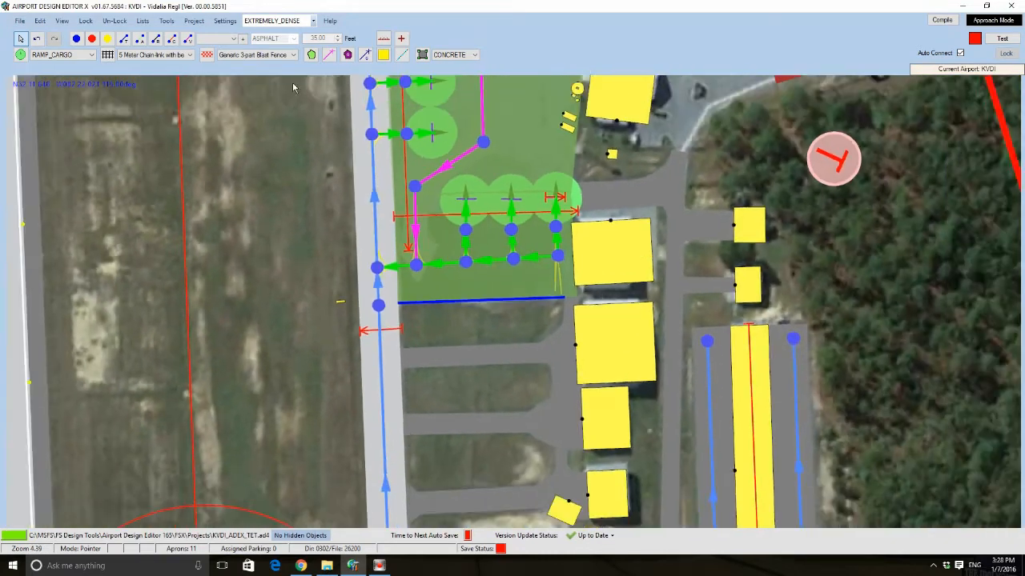
{"action": "scroll", "coordinate": [290, 435], "scroll_direction": "up", "scroll_amount": 2}
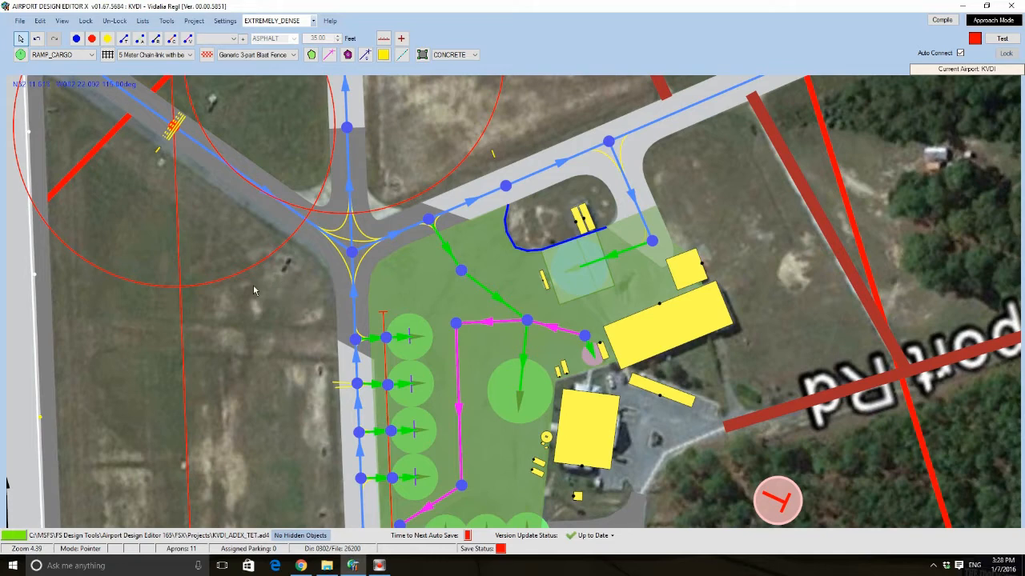
{"action": "scroll", "coordinate": [253, 288], "scroll_direction": "up", "scroll_amount": 5, "text": "ctrl"}
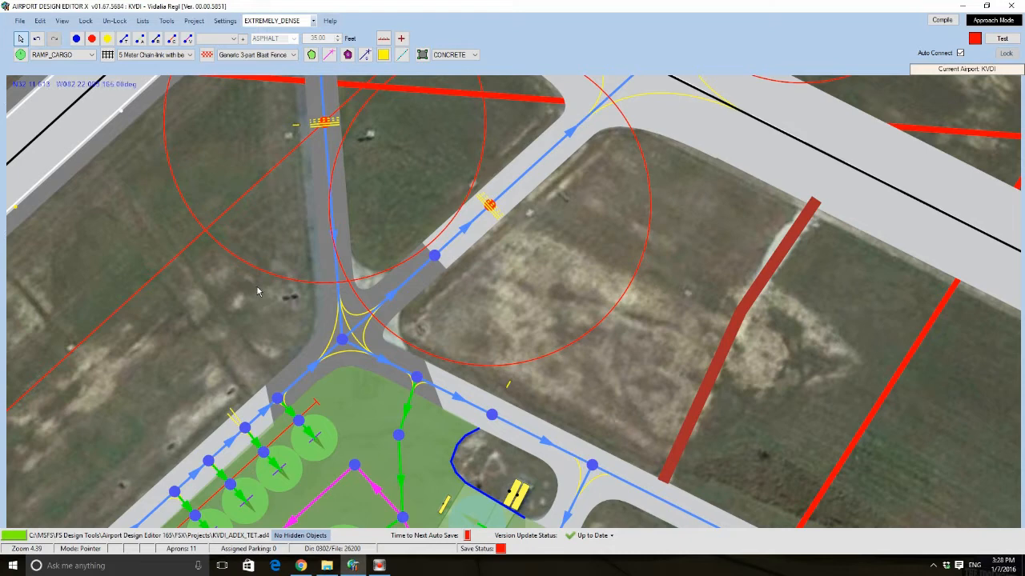
{"action": "scroll", "coordinate": [254, 290], "scroll_direction": "up", "scroll_amount": 1, "text": "ctrl"}
{"action": "left_click_drag", "start_coordinate": [256, 292], "coordinate": [271, 217]}
{"action": "scroll", "coordinate": [278, 220], "scroll_direction": "up", "scroll_amount": 3}
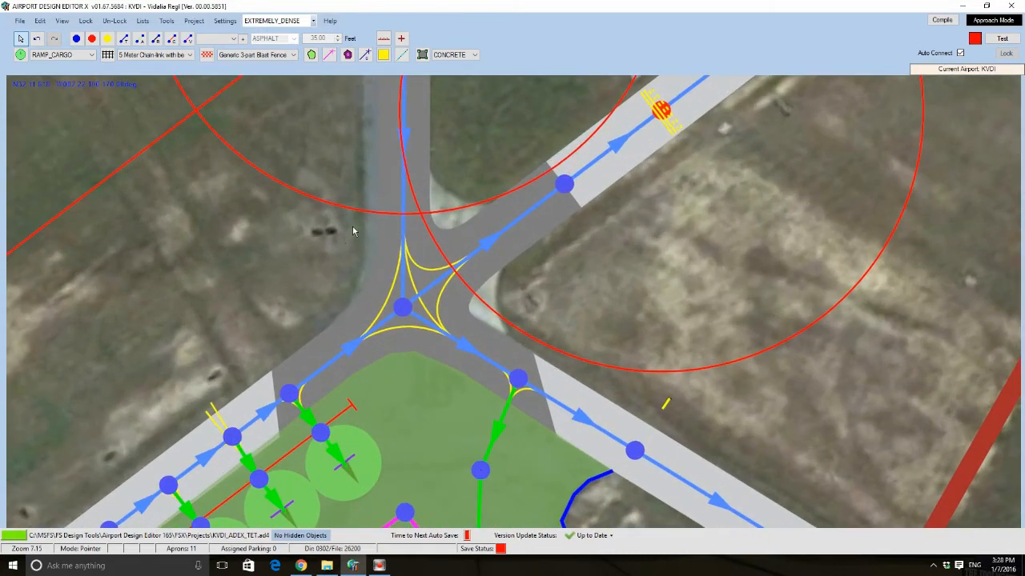
{"action": "scroll", "coordinate": [353, 228], "scroll_direction": "up", "scroll_amount": 2}
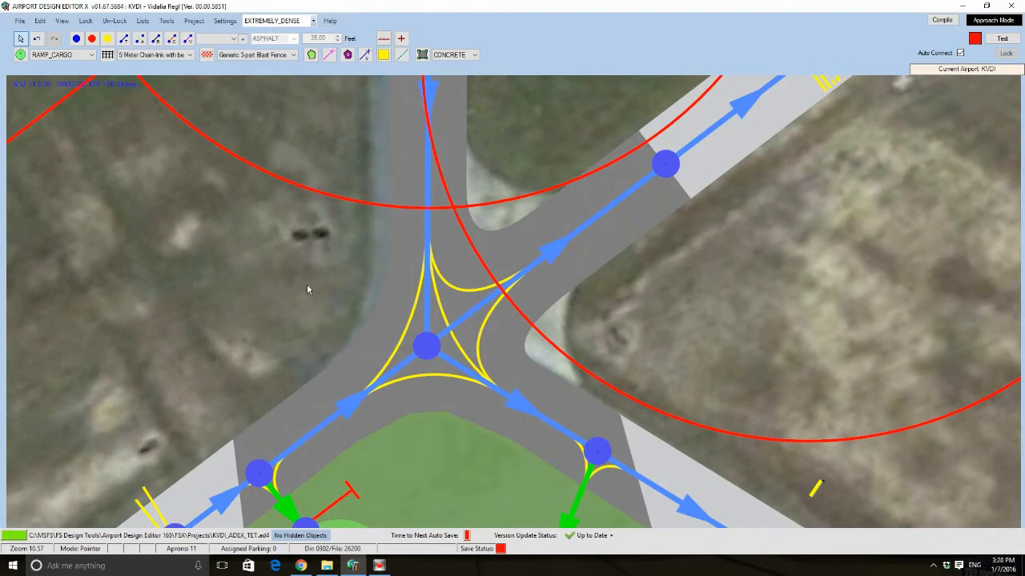
{"action": "left_click_drag", "start_coordinate": [319, 310], "coordinate": [310, 275]}
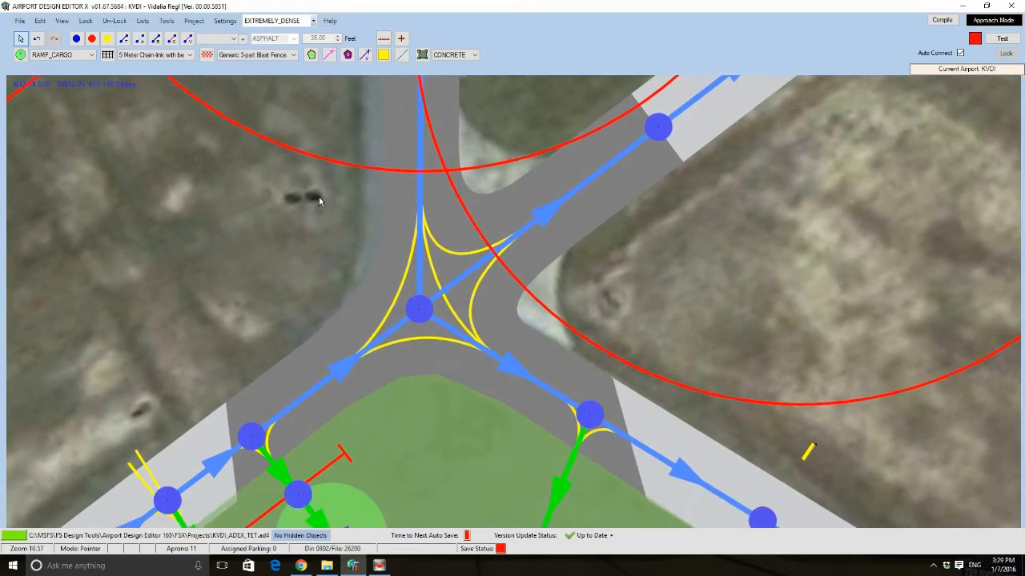
{"action": "scroll", "coordinate": [319, 197], "scroll_direction": "down", "scroll_amount": 5}
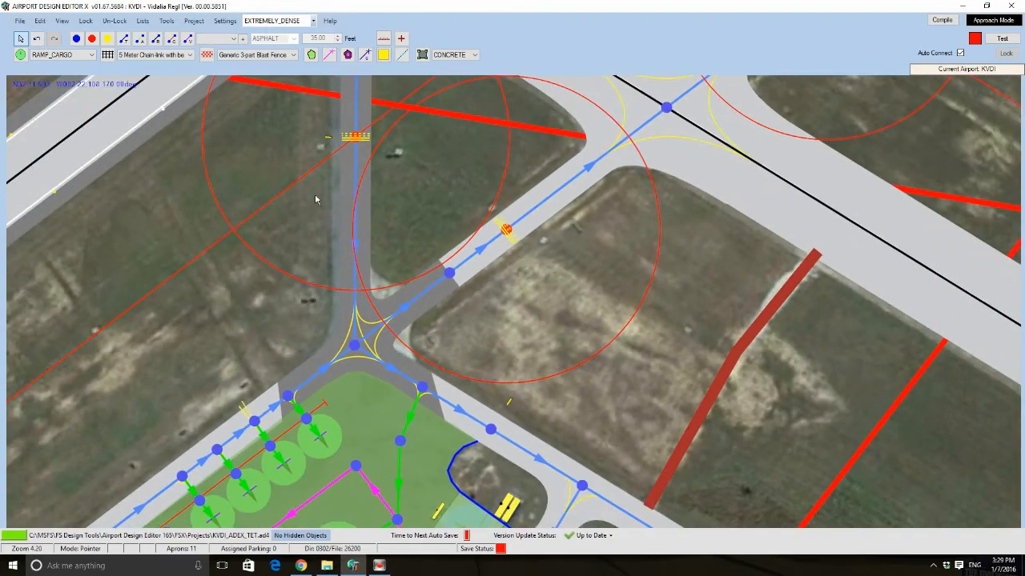
Add a blank yellow direction taxi sign in the grass beside the hold-short taxiway, just before the ramp-corner junction
{"action": "left_click_drag", "start_coordinate": [315, 200], "coordinate": [317, 288]}
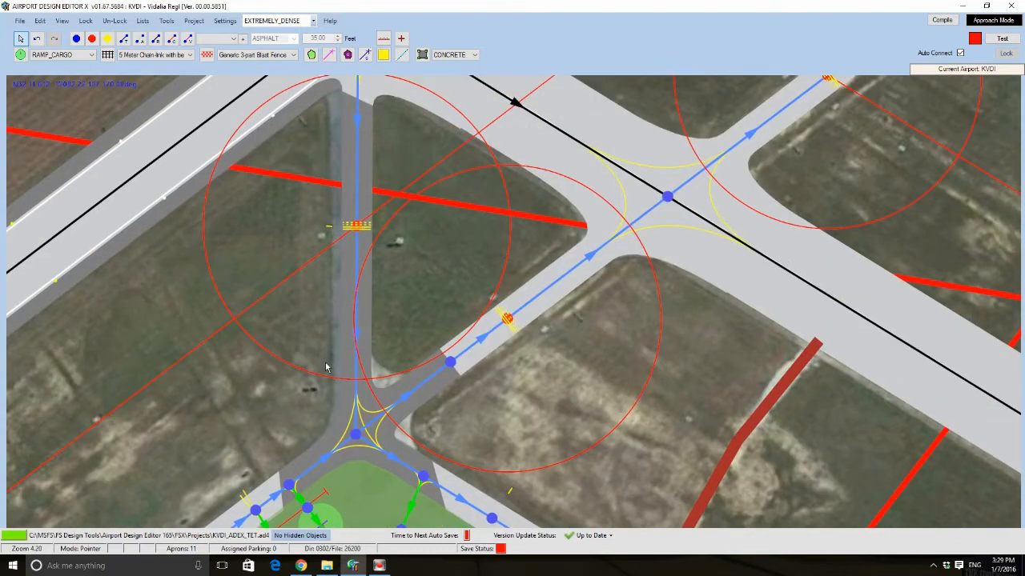
{"action": "scroll", "coordinate": [325, 368], "scroll_direction": "down", "scroll_amount": 6, "text": "ctrl"}
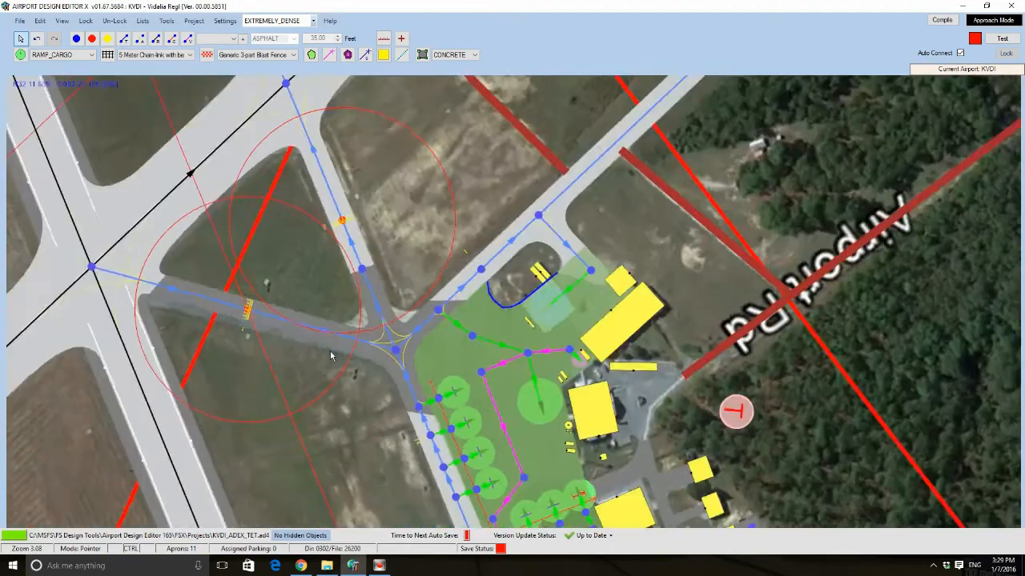
{"action": "scroll", "coordinate": [330, 355], "scroll_direction": "down", "scroll_amount": 6, "text": "ctrl"}
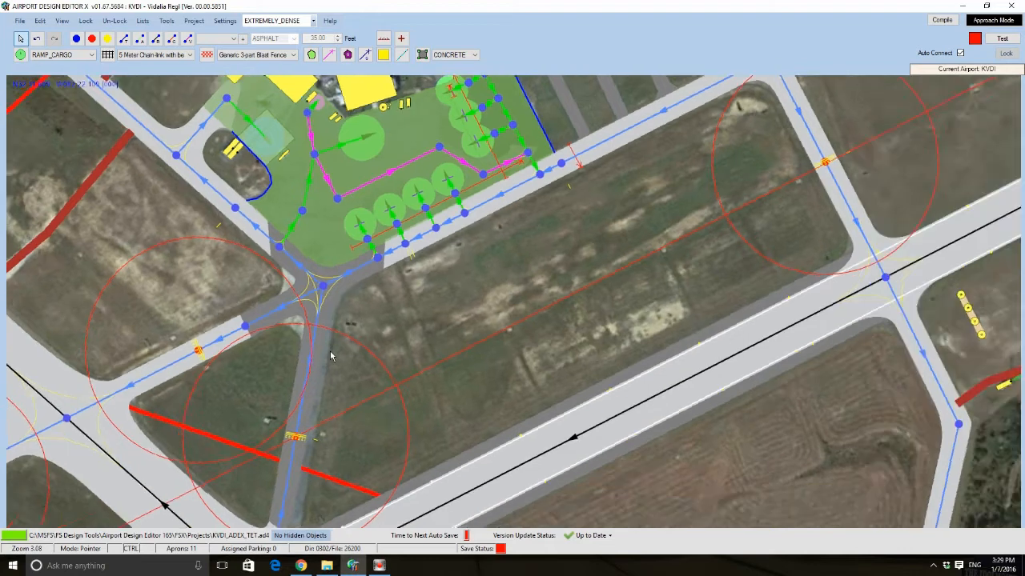
{"action": "scroll", "coordinate": [331, 356], "scroll_direction": "up", "scroll_amount": 4}
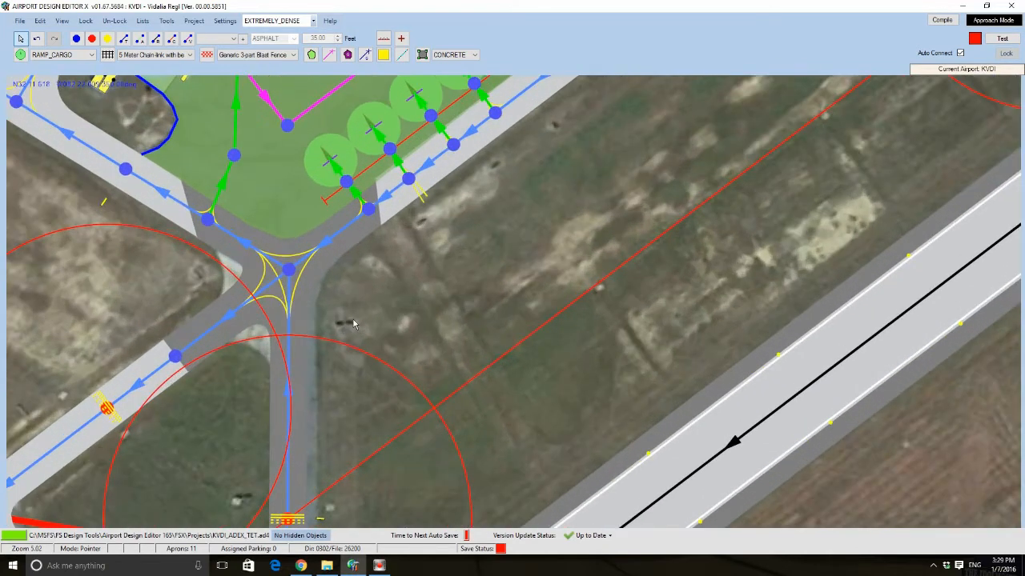
{"action": "left_click_drag", "start_coordinate": [354, 324], "coordinate": [507, 266]}
{"action": "scroll", "coordinate": [498, 210], "scroll_direction": "up", "scroll_amount": 1}
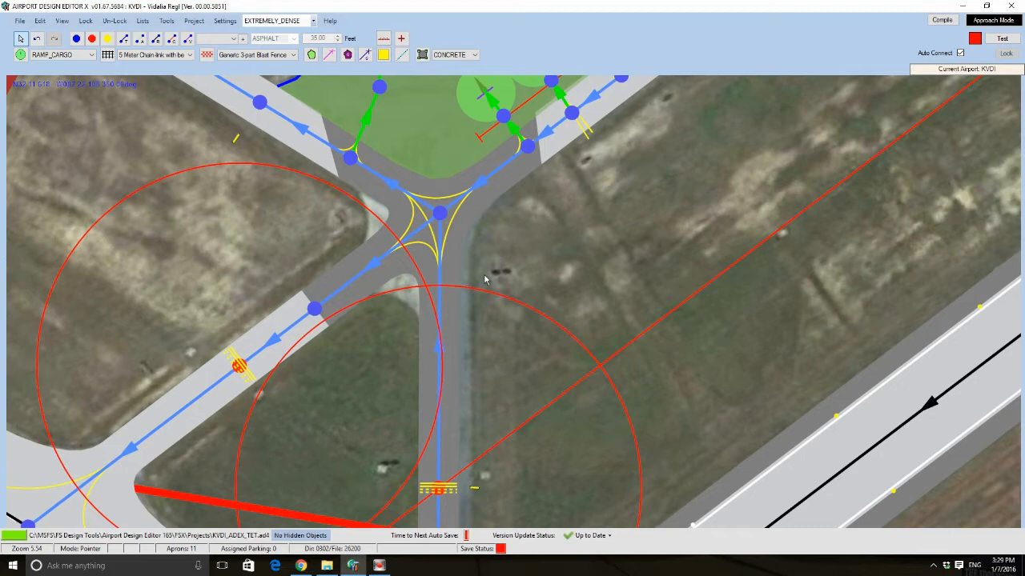
{"action": "scroll", "coordinate": [491, 259], "scroll_direction": "up", "scroll_amount": 3}
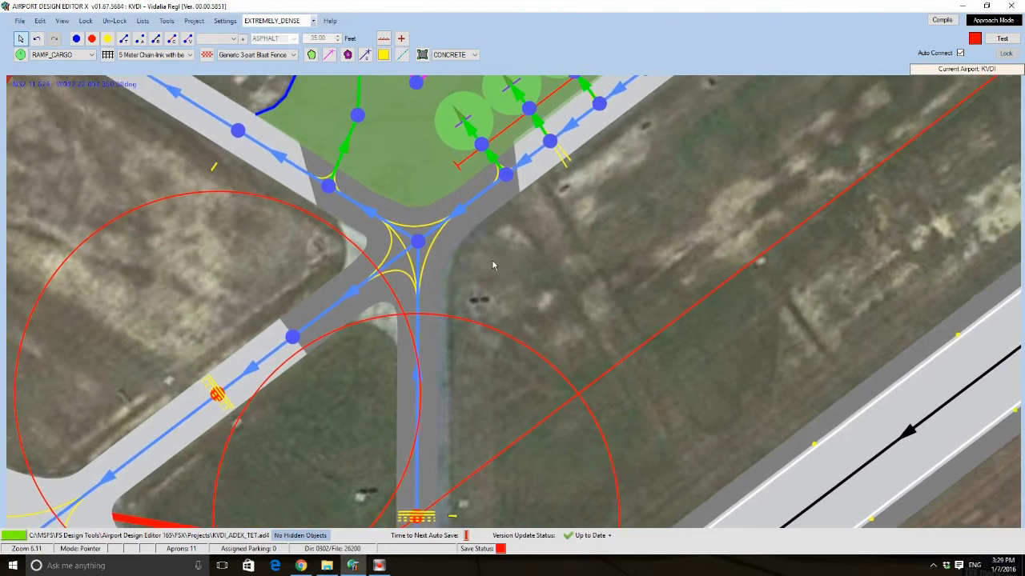
{"action": "right_click", "coordinate": [480, 305]}
{"action": "mouse_move", "coordinate": [543, 353]}
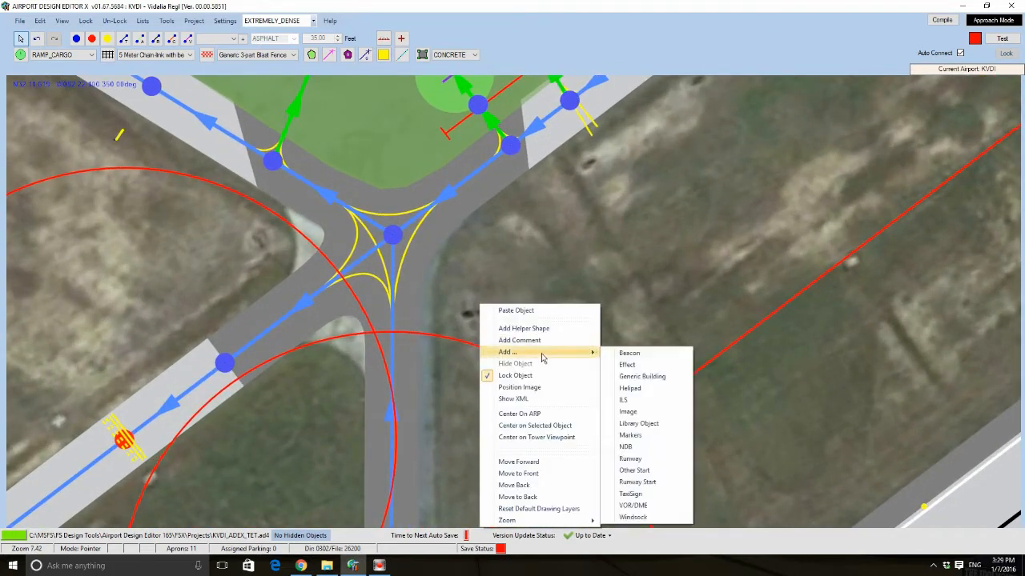
{"action": "left_click", "coordinate": [642, 495]}
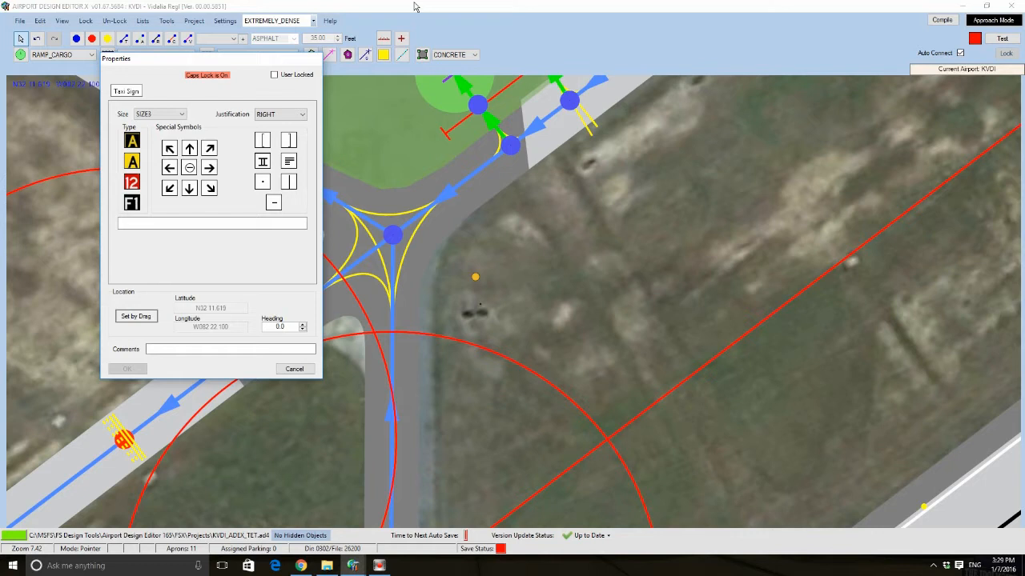
{"action": "left_click", "coordinate": [132, 163]}
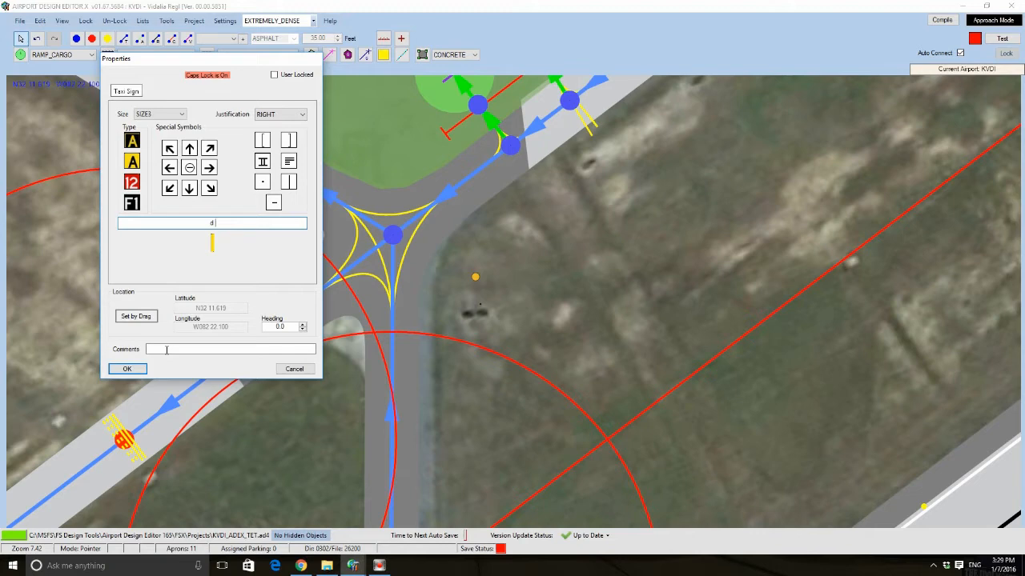
{"action": "left_click", "coordinate": [126, 368]}
Examine the runways and the taxiways branching from the ramp-corner junction to work out which runway end each branch serves
{"action": "scroll", "coordinate": [372, 200], "scroll_direction": "up", "scroll_amount": 2}
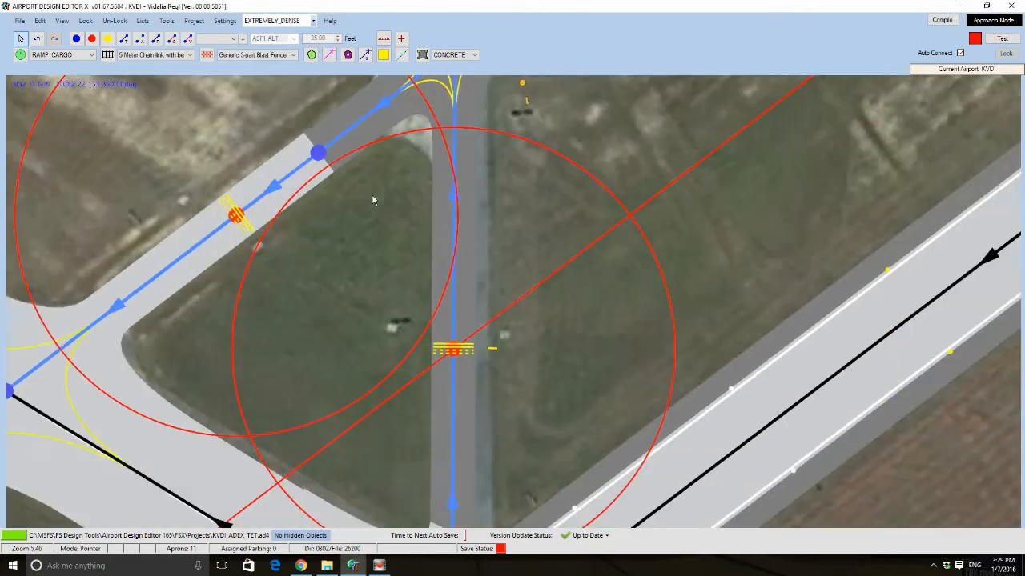
{"action": "scroll", "coordinate": [373, 199], "scroll_direction": "down", "scroll_amount": 2}
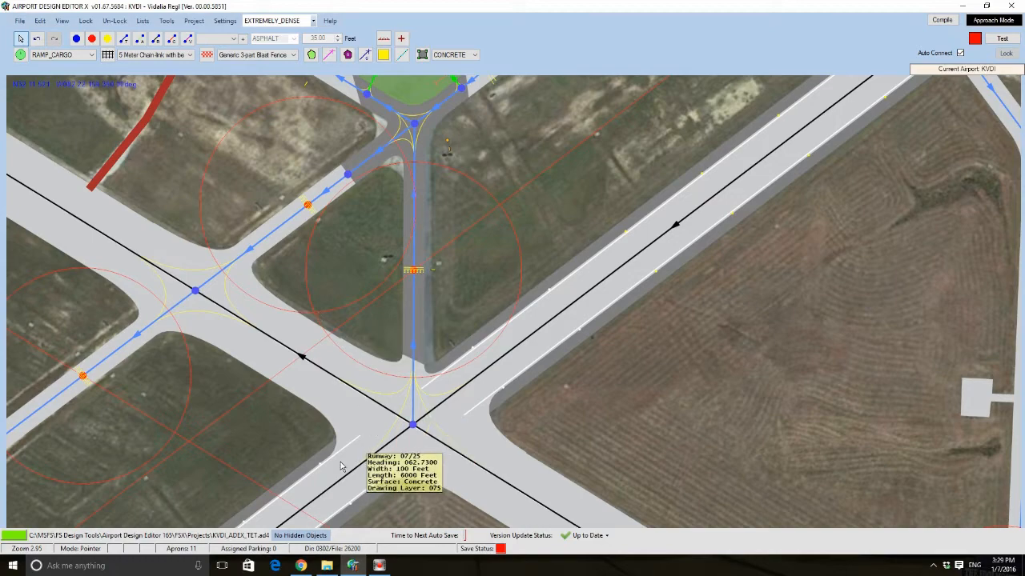
{"action": "left_click_drag", "start_coordinate": [340, 462], "coordinate": [546, 88]}
{"action": "scroll", "coordinate": [545, 88], "scroll_direction": "down", "scroll_amount": 5}
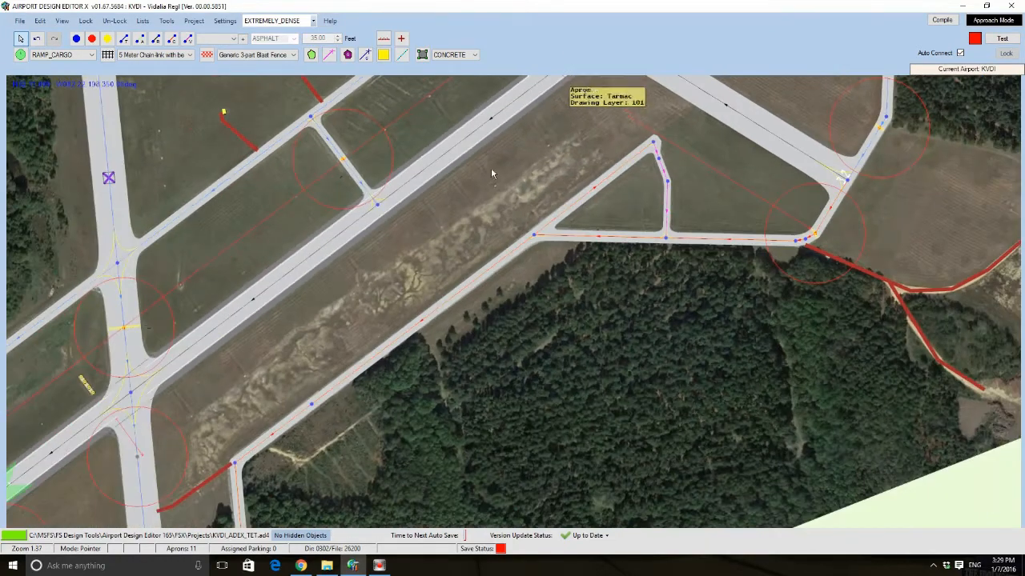
{"action": "scroll", "coordinate": [487, 175], "scroll_direction": "down", "scroll_amount": 2}
{"action": "left_click_drag", "start_coordinate": [512, 166], "coordinate": [369, 429]}
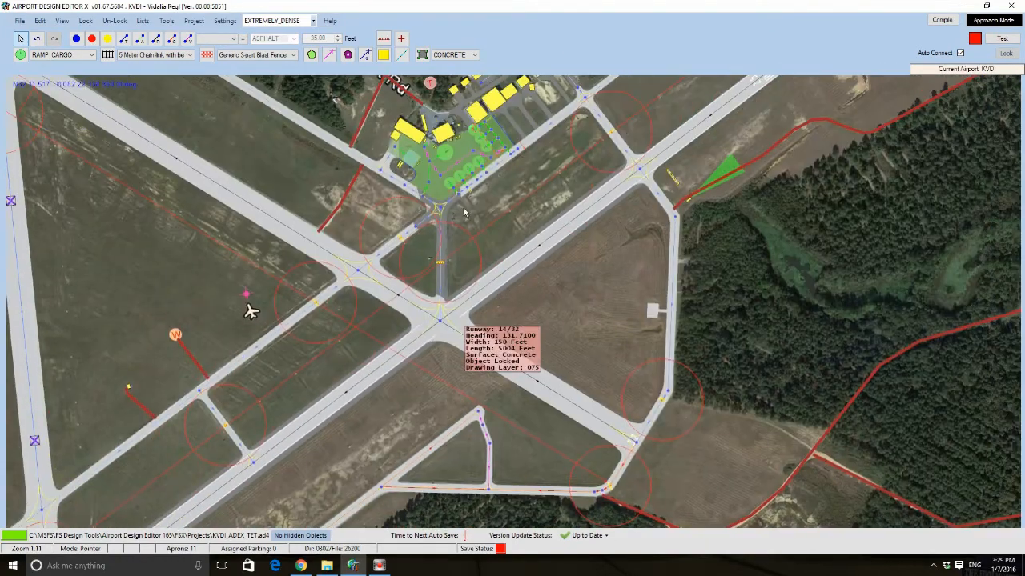
{"action": "scroll", "coordinate": [464, 212], "scroll_direction": "up", "scroll_amount": 4}
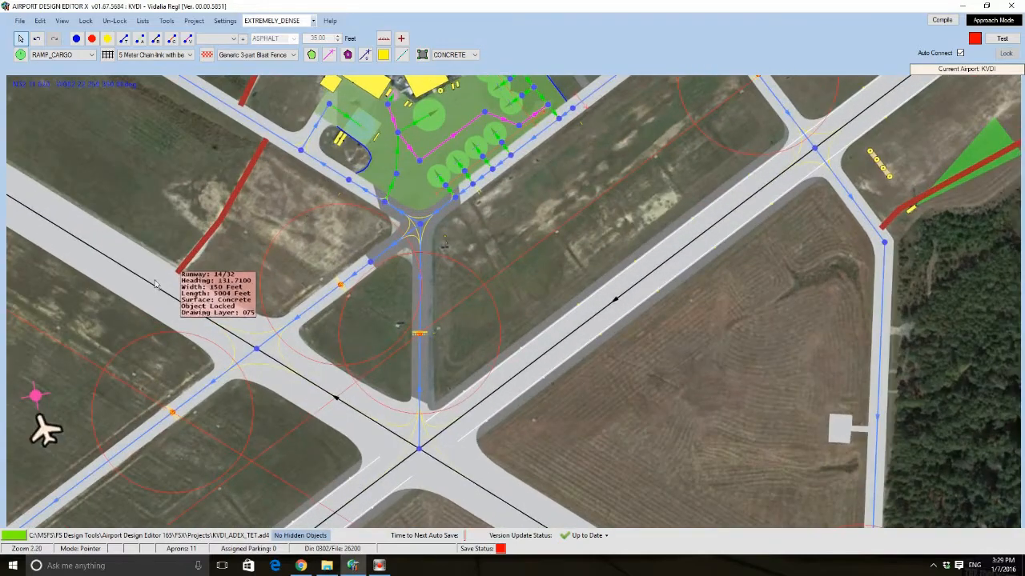
{"action": "left_click_drag", "start_coordinate": [166, 283], "coordinate": [942, 559]}
{"action": "left_click_drag", "start_coordinate": [546, 240], "coordinate": [749, 467]}
{"action": "left_click_drag", "start_coordinate": [608, 359], "coordinate": [80, 112]}
{"action": "left_click_drag", "start_coordinate": [676, 426], "coordinate": [258, 249]}
{"action": "scroll", "coordinate": [258, 249], "scroll_direction": "up", "scroll_amount": 2}
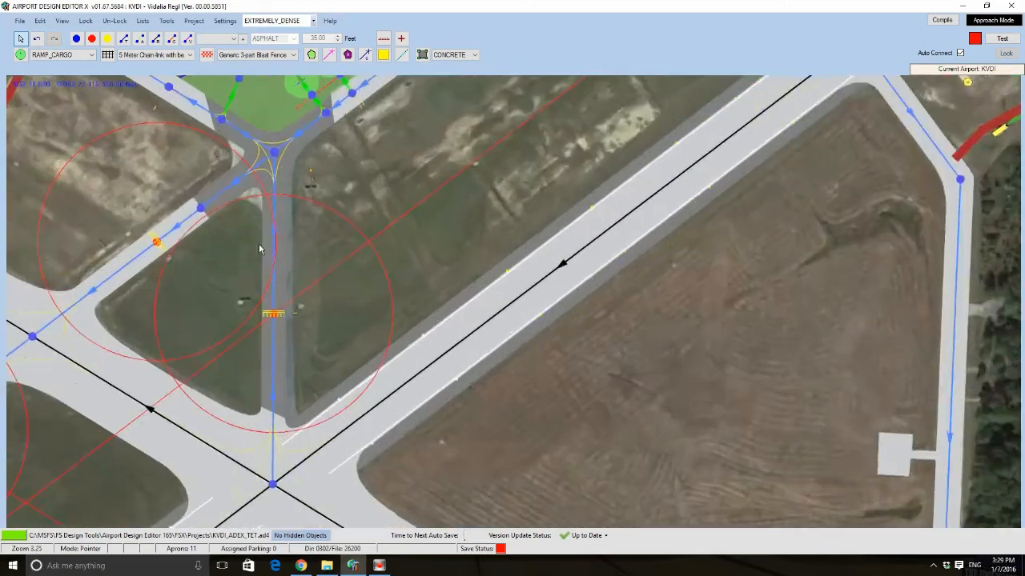
Enter RW14 with an up-left arrow in front on the blank direction sign by the junction, followed by a vertical divider
{"action": "scroll", "coordinate": [258, 249], "scroll_direction": "up", "scroll_amount": 2}
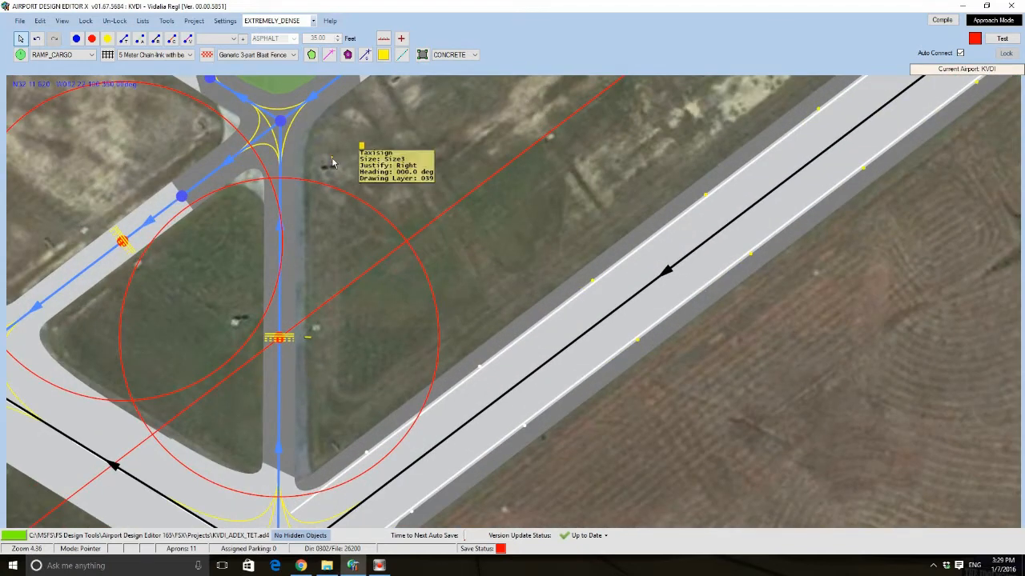
{"action": "double_click", "coordinate": [330, 163]}
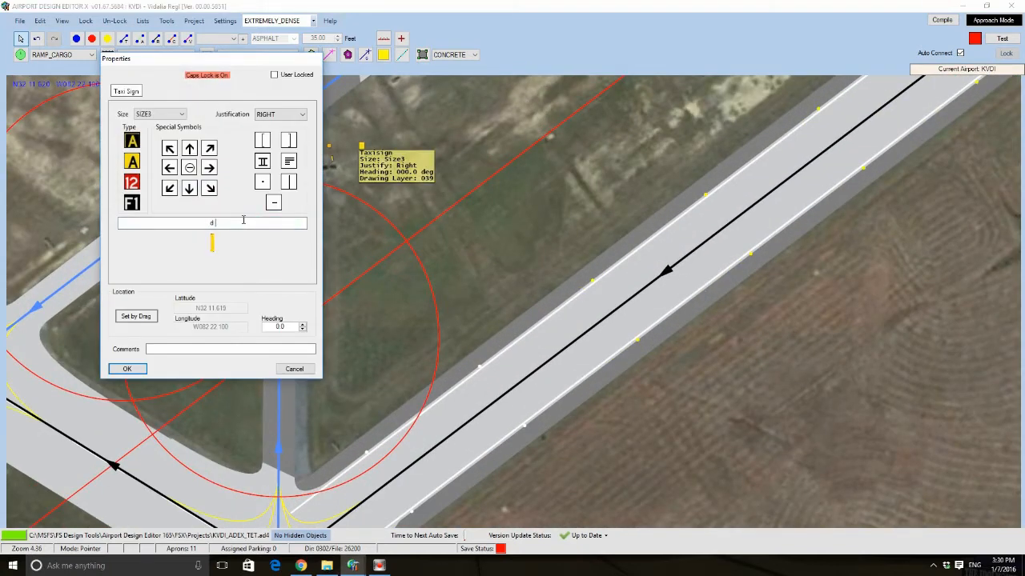
{"action": "left_click", "coordinate": [243, 219]}
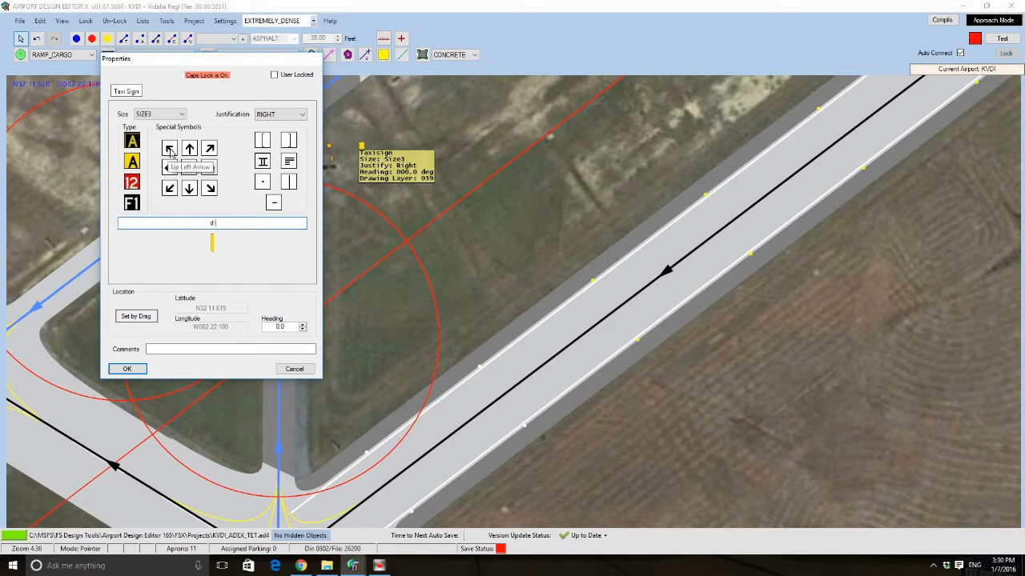
{"action": "type", "text": "RW"}
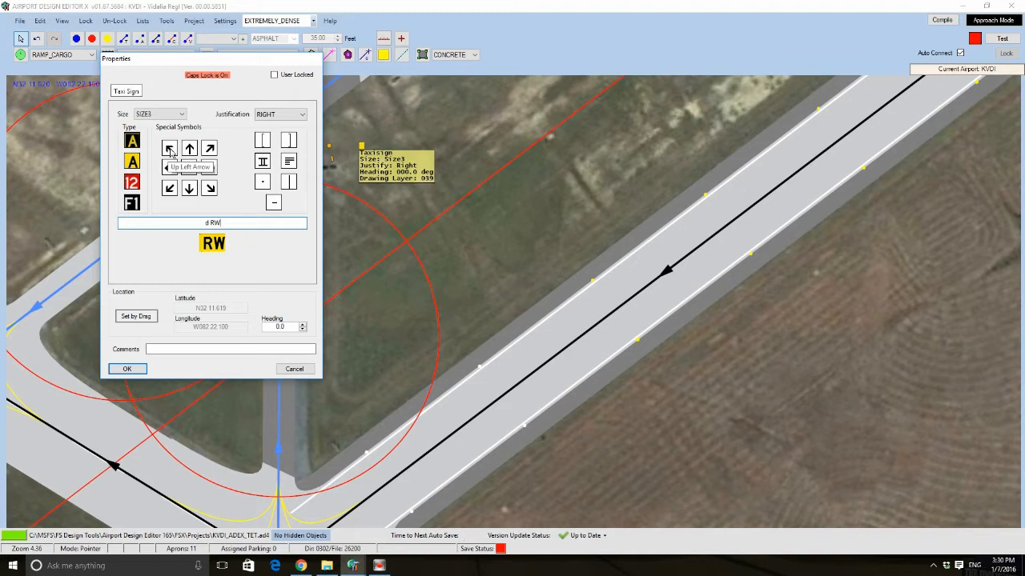
{"action": "type", "text": "14"}
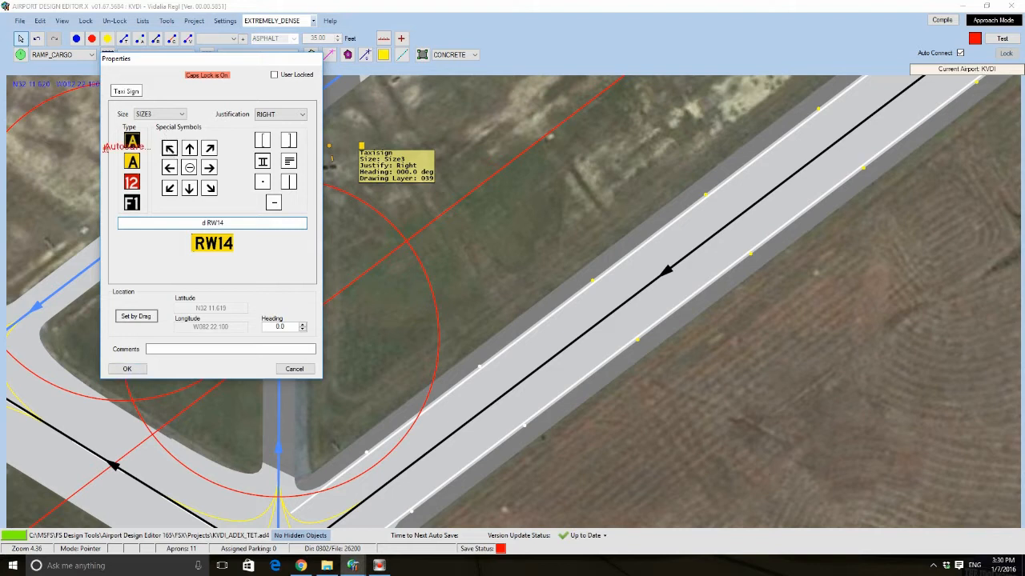
{"action": "left_click", "coordinate": [169, 149]}
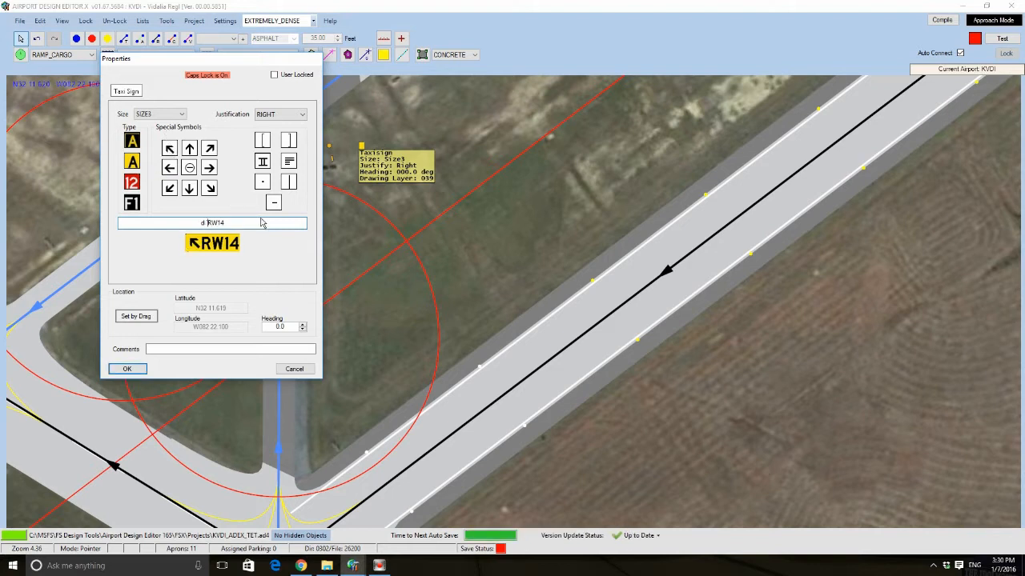
{"action": "left_click", "coordinate": [289, 184]}
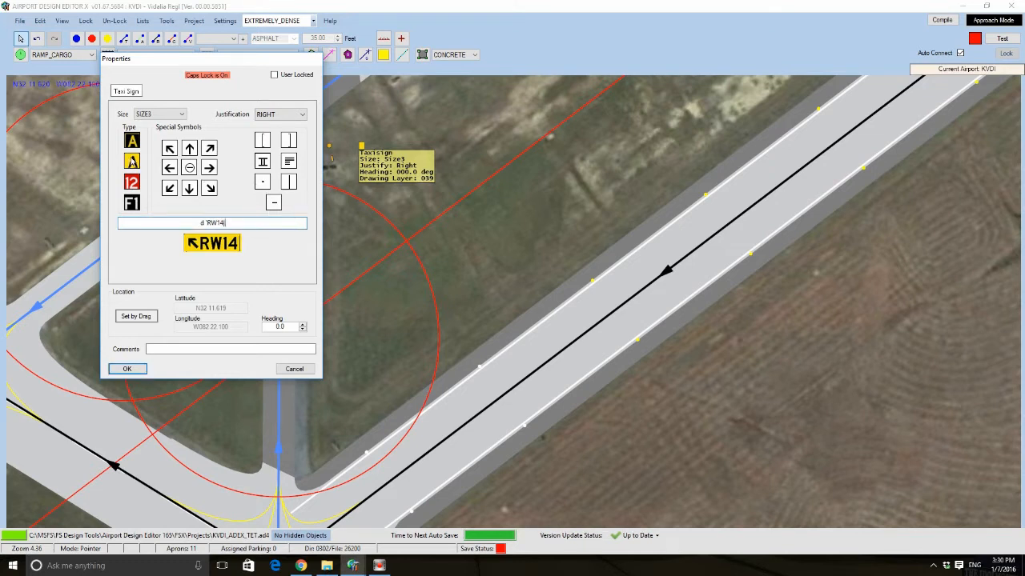
Append a down-left arrow with RW7, a vertical divider and an up-right arrow with RW25 to the direction sign
{"action": "left_click", "coordinate": [171, 189]}
{"action": "type", "text": "RW7"}
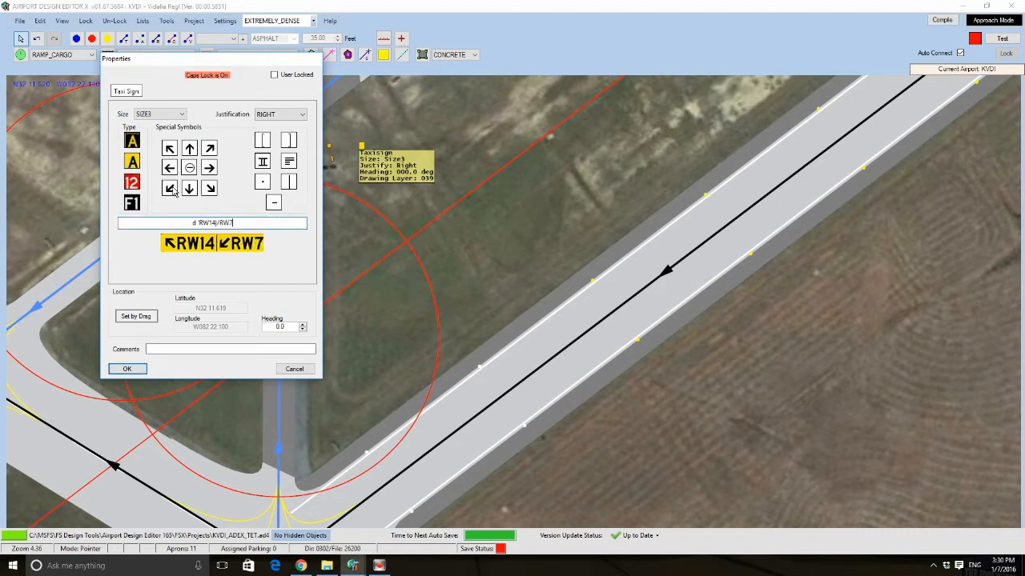
{"action": "left_click", "coordinate": [289, 184]}
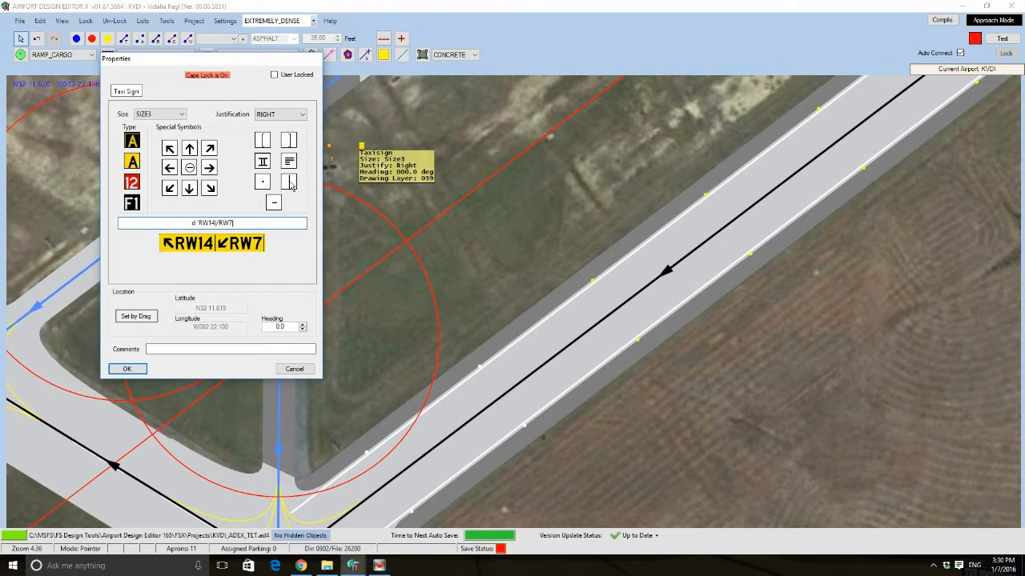
{"action": "left_click", "coordinate": [210, 149]}
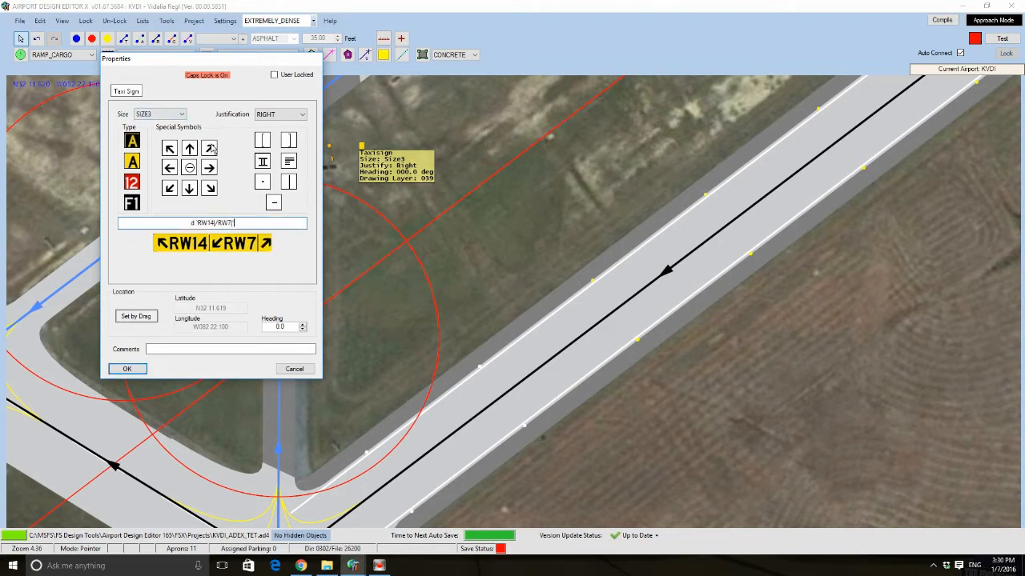
{"action": "type", "text": "RW25"}
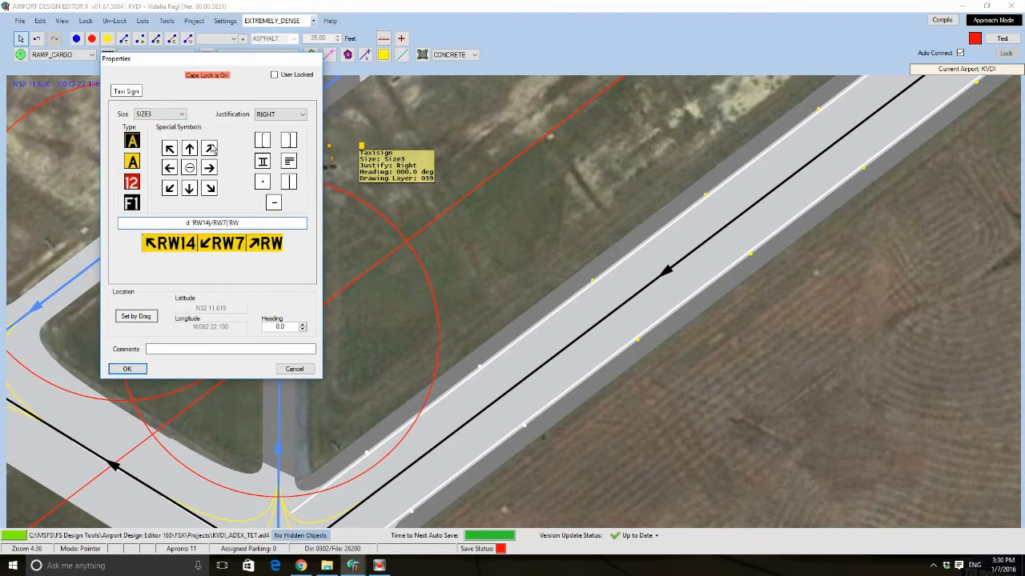
{"action": "left_click", "coordinate": [127, 368]}
Rotate the runway direction sign to a heading of about 279° and move it onto the dark marks beside the taxiway
{"action": "scroll", "coordinate": [333, 126], "scroll_direction": "up", "scroll_amount": 1}
{"action": "left_click_drag", "start_coordinate": [311, 116], "coordinate": [361, 220]}
{"action": "scroll", "coordinate": [361, 220], "scroll_direction": "up", "scroll_amount": 8}
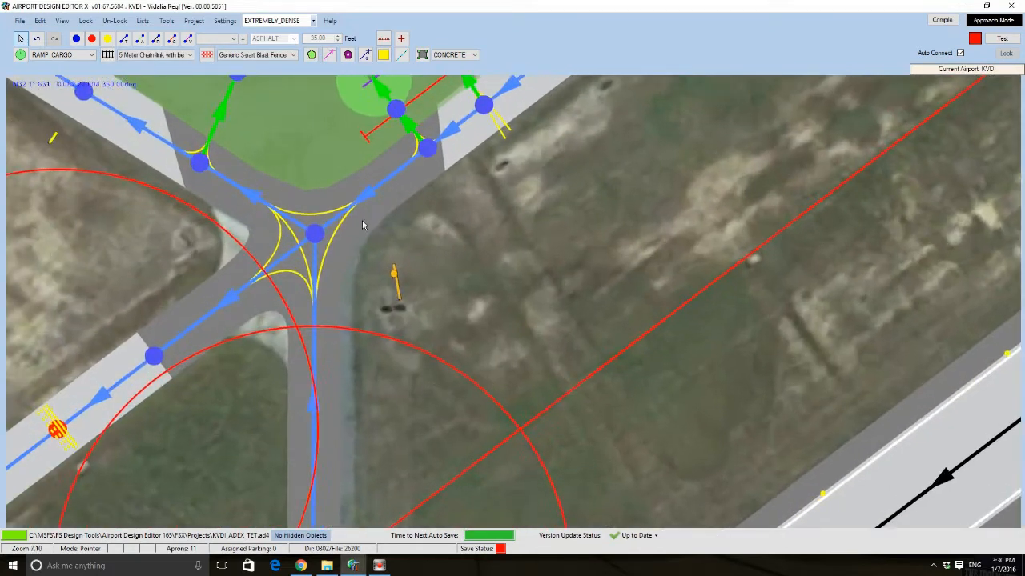
{"action": "left_click_drag", "start_coordinate": [405, 295], "coordinate": [343, 336]}
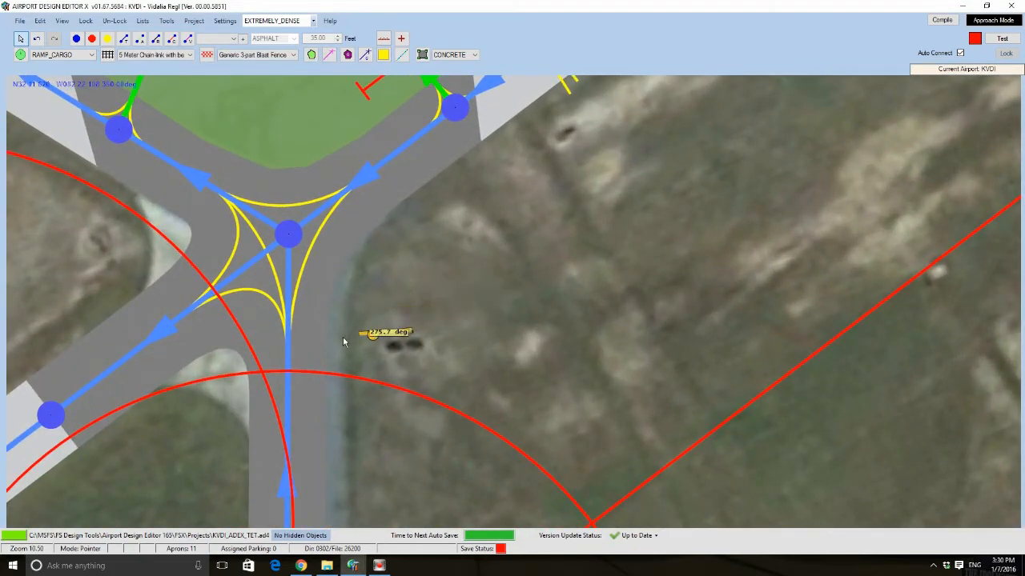
{"action": "left_click_drag", "start_coordinate": [407, 336], "coordinate": [406, 353]}
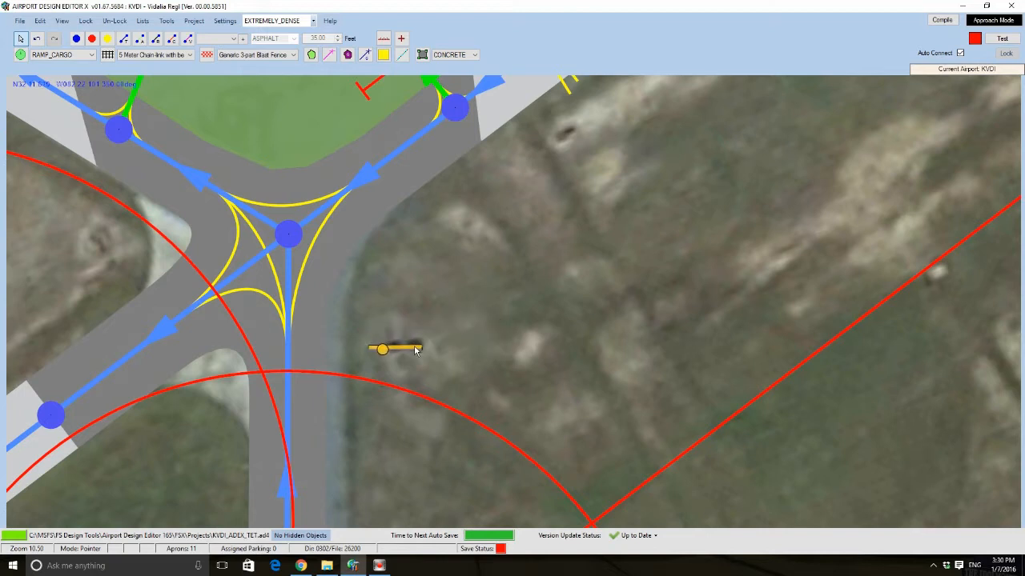
Insert an up arrow with FBO and a divider ahead of RW14 on the sign, and move it slightly farther from the taxiway
{"action": "left_click_drag", "start_coordinate": [470, 286], "coordinate": [496, 258]}
{"action": "scroll", "coordinate": [424, 312], "scroll_direction": "up", "scroll_amount": 4}
{"action": "scroll", "coordinate": [430, 312], "scroll_direction": "down", "scroll_amount": 4}
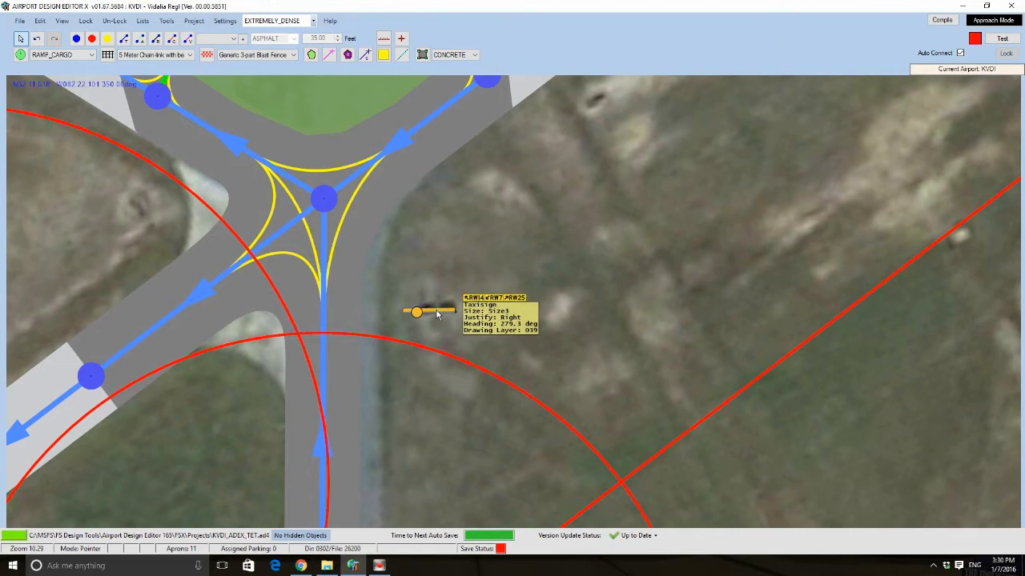
{"action": "double_click", "coordinate": [432, 313]}
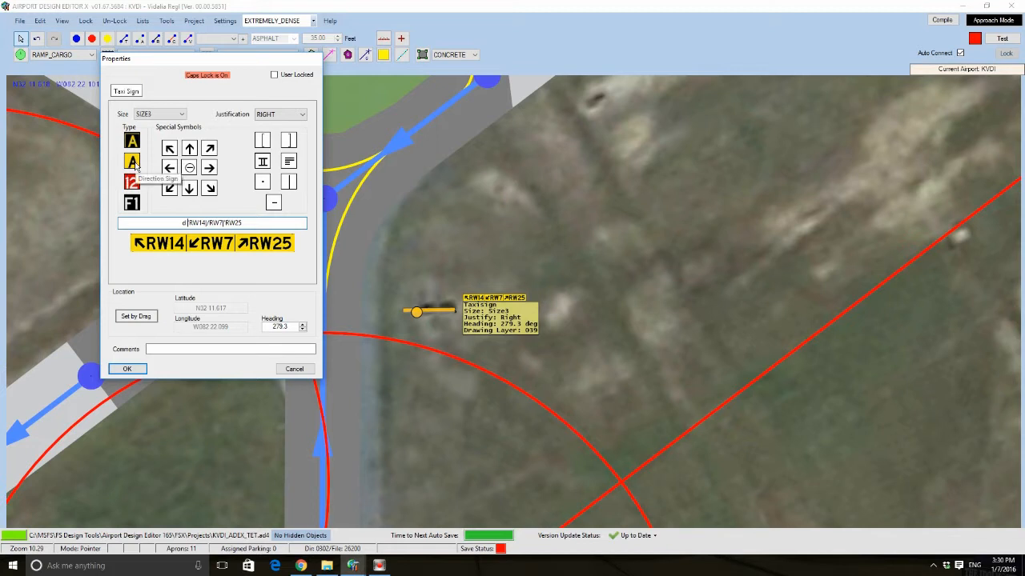
{"action": "left_click", "coordinate": [191, 149]}
{"action": "type", "text": "FBO"}
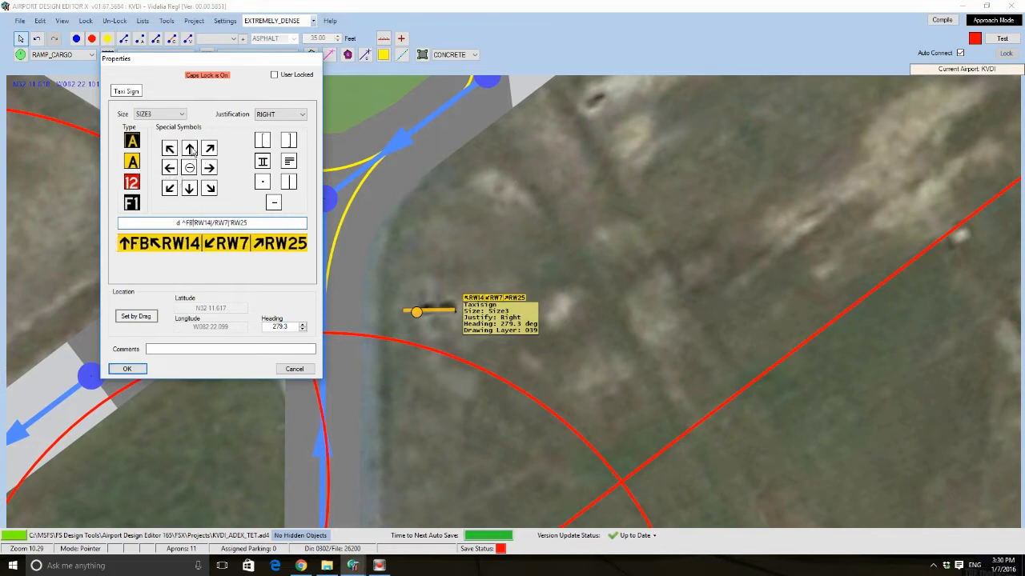
{"action": "left_click", "coordinate": [291, 182]}
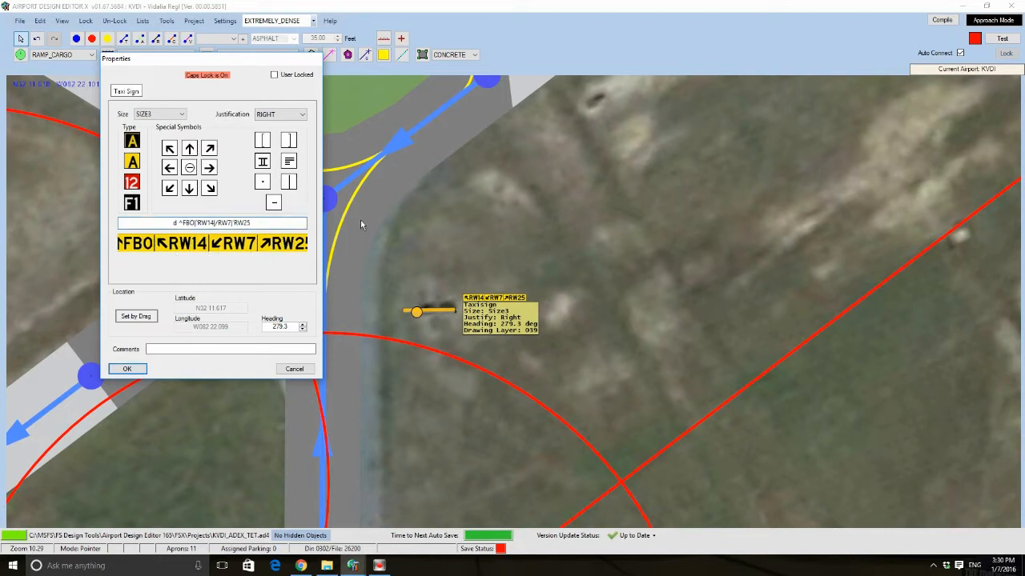
{"action": "left_click", "coordinate": [131, 368]}
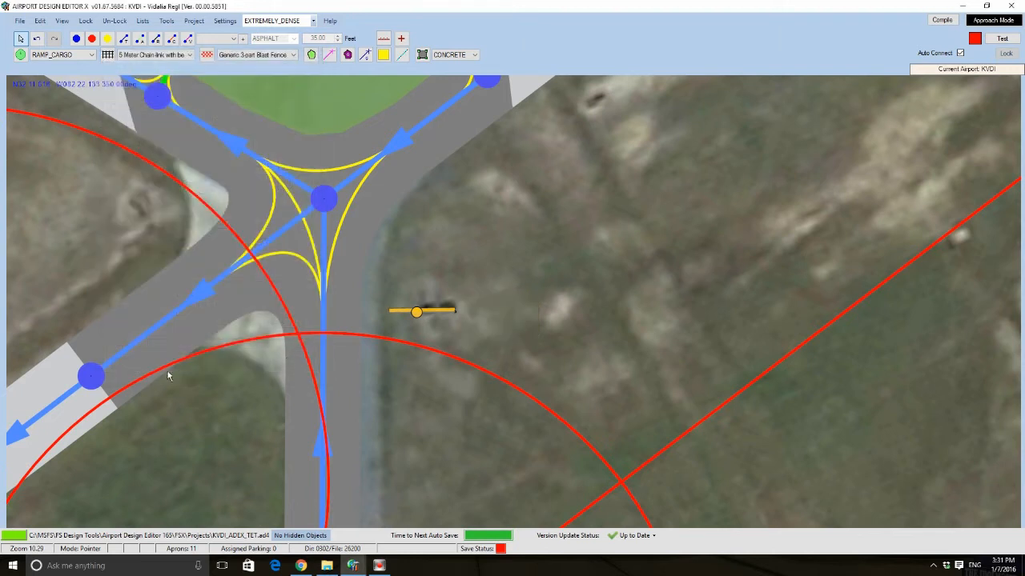
{"action": "left_click_drag", "start_coordinate": [448, 312], "coordinate": [461, 314]}
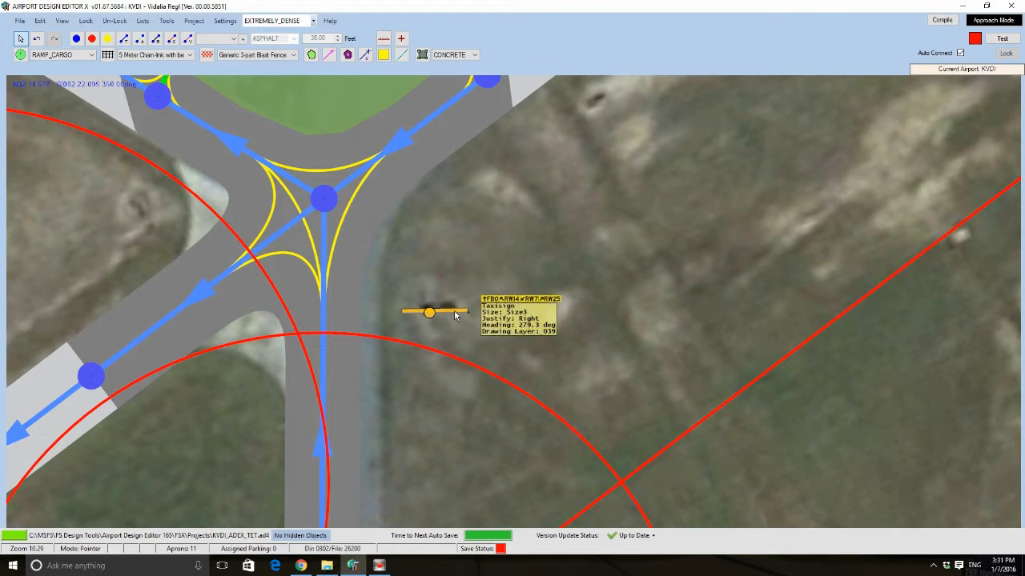
Remove the up arrow and FBO text from the start of the runway direction sign by the ramp-corner junction
{"action": "double_click", "coordinate": [437, 313]}
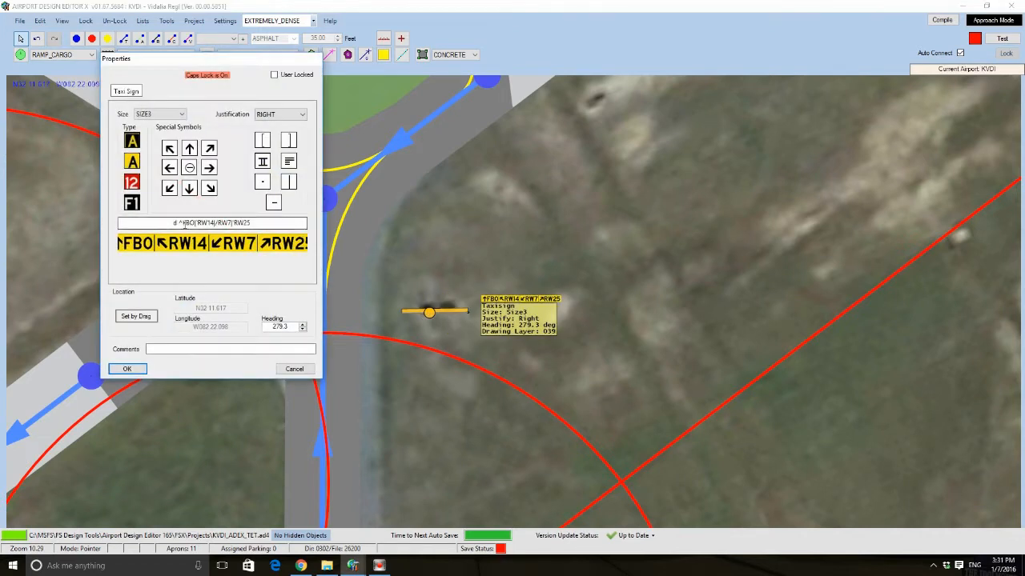
{"action": "left_click", "coordinate": [193, 223]}
{"action": "key", "text": "BackSpace"}
{"action": "key", "text": "BackSpace"}
{"action": "key", "text": "BackSpace"}
{"action": "key", "text": "BackSpace"}
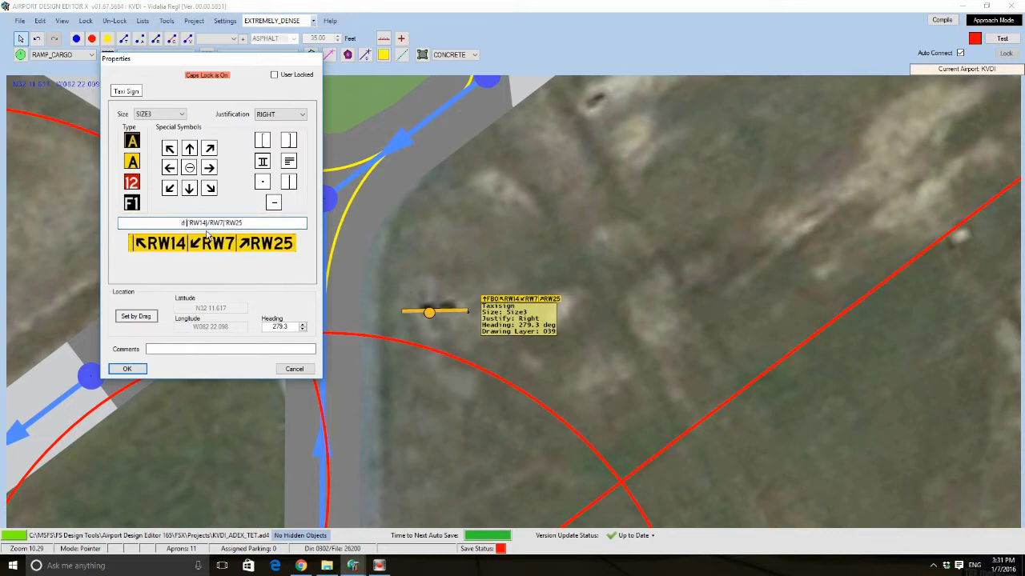
{"action": "left_click", "coordinate": [126, 369]}
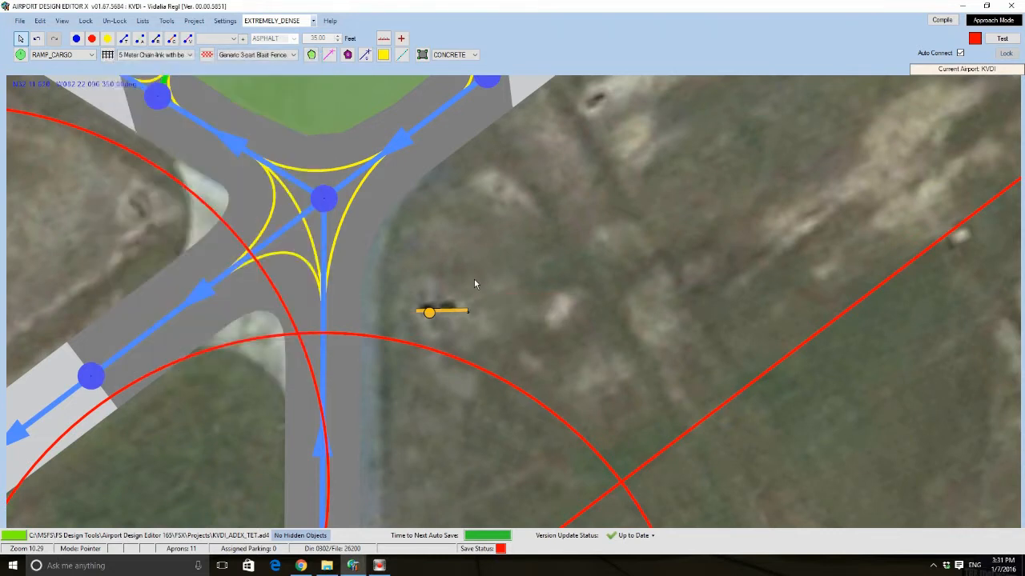
{"action": "mouse_move", "coordinate": [452, 310]}
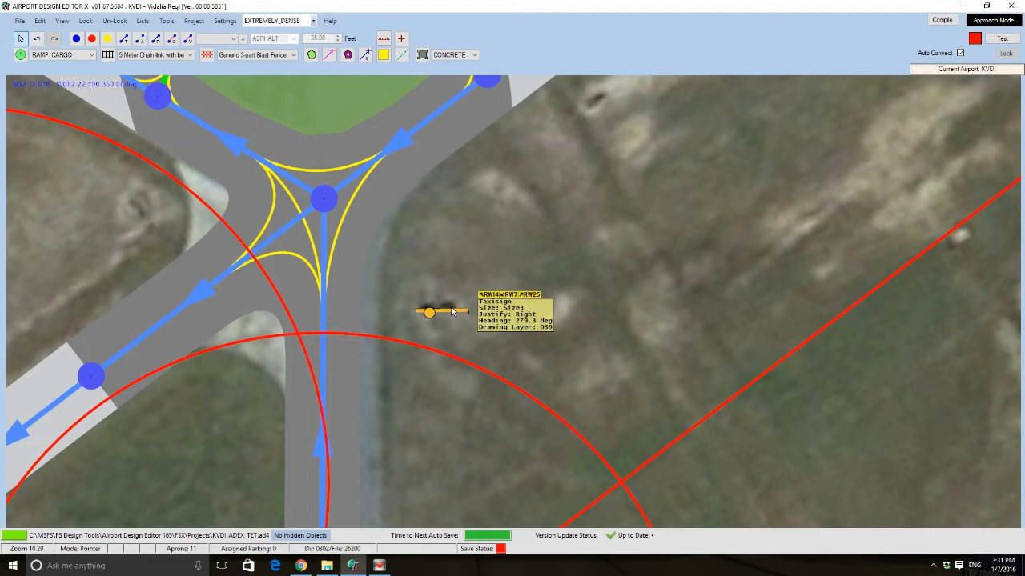
Add a size 3, right-justified direction taxi sign reading FUEL beside the large fuel tanks
{"action": "scroll", "coordinate": [516, 366], "scroll_direction": "down", "scroll_amount": 5}
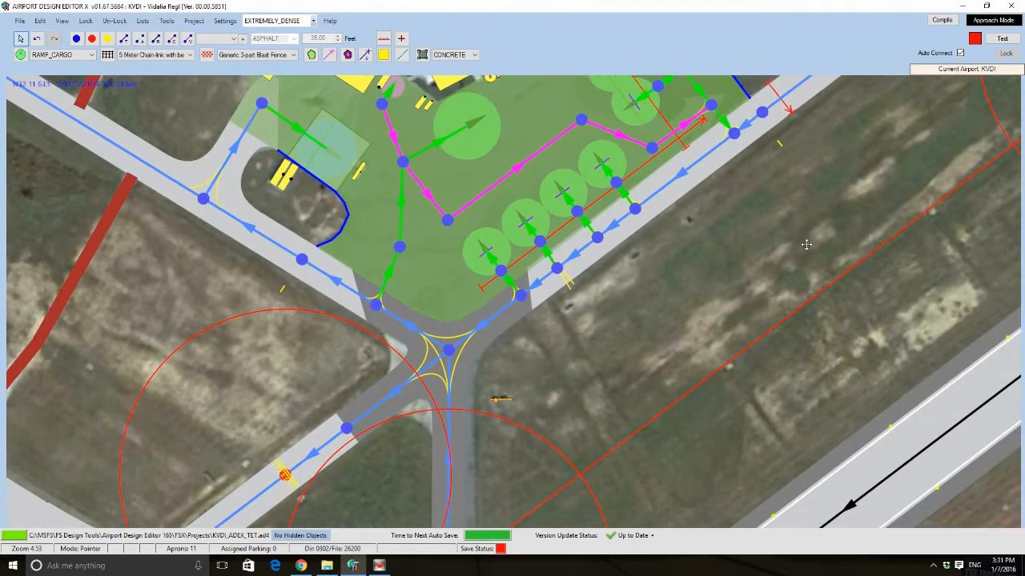
{"action": "left_click_drag", "start_coordinate": [806, 232], "coordinate": [783, 305]}
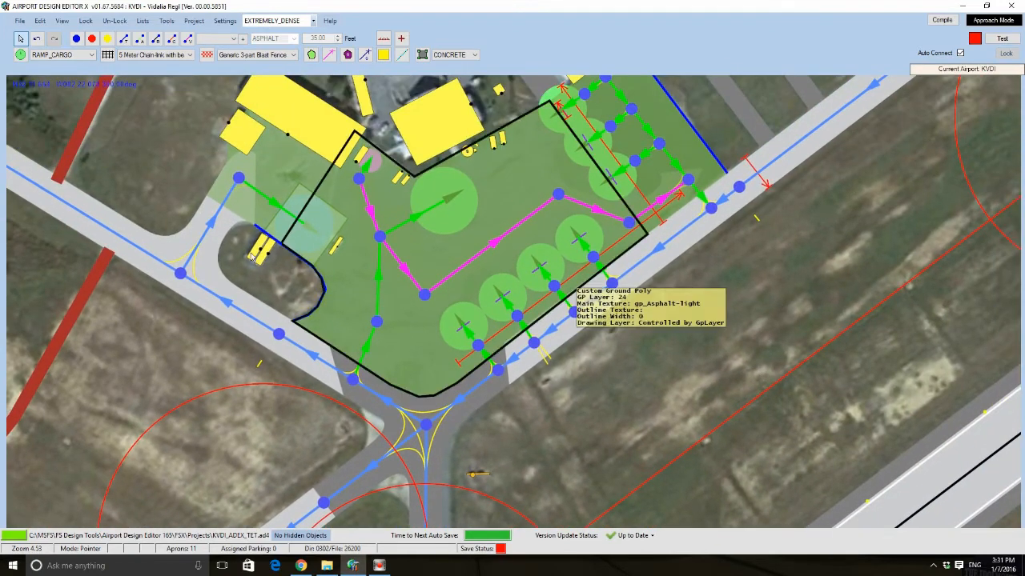
{"action": "scroll", "coordinate": [246, 251], "scroll_direction": "up", "scroll_amount": 3}
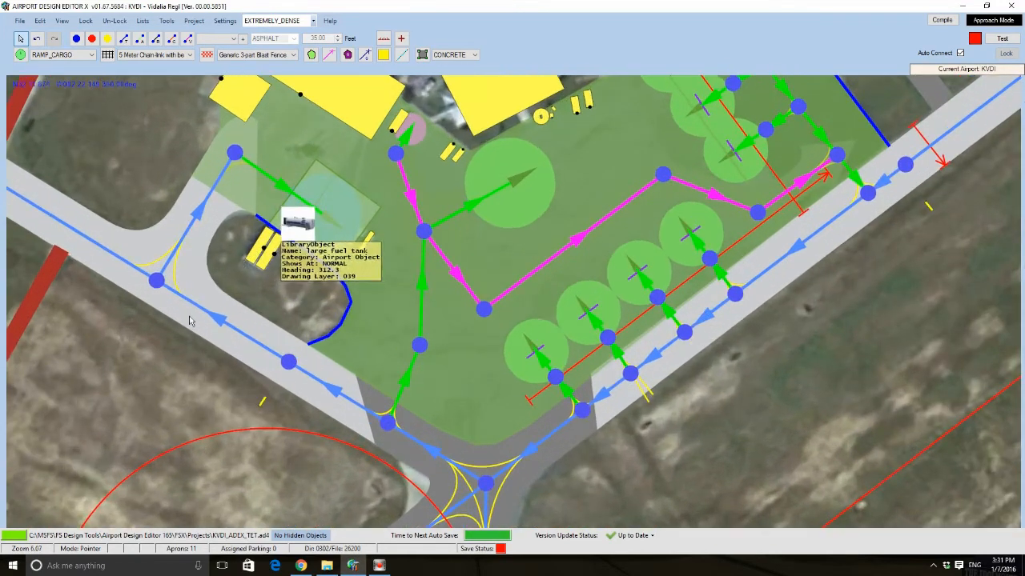
{"action": "right_click", "coordinate": [256, 234]}
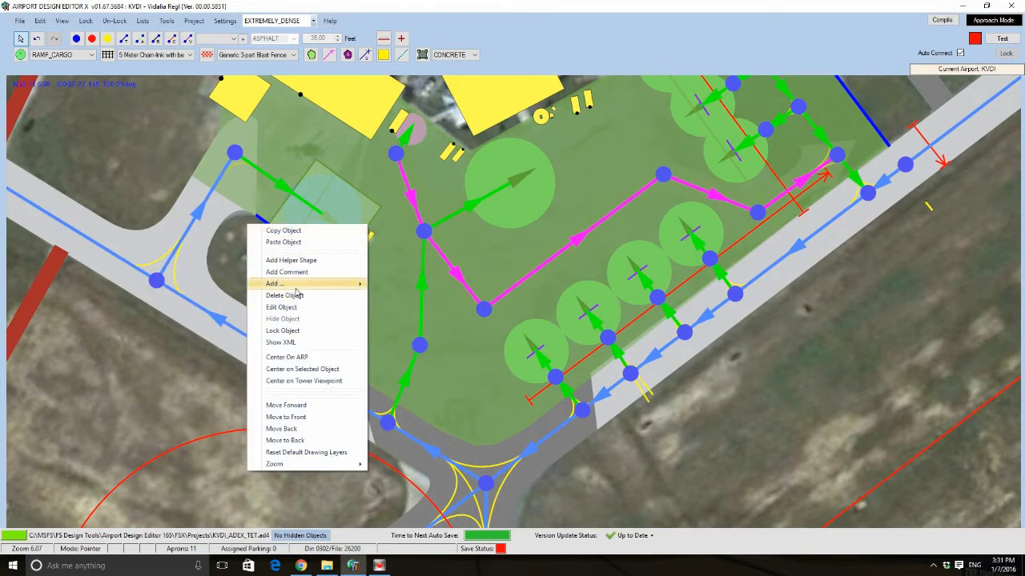
{"action": "mouse_move", "coordinate": [296, 286]}
{"action": "left_click", "coordinate": [398, 425]}
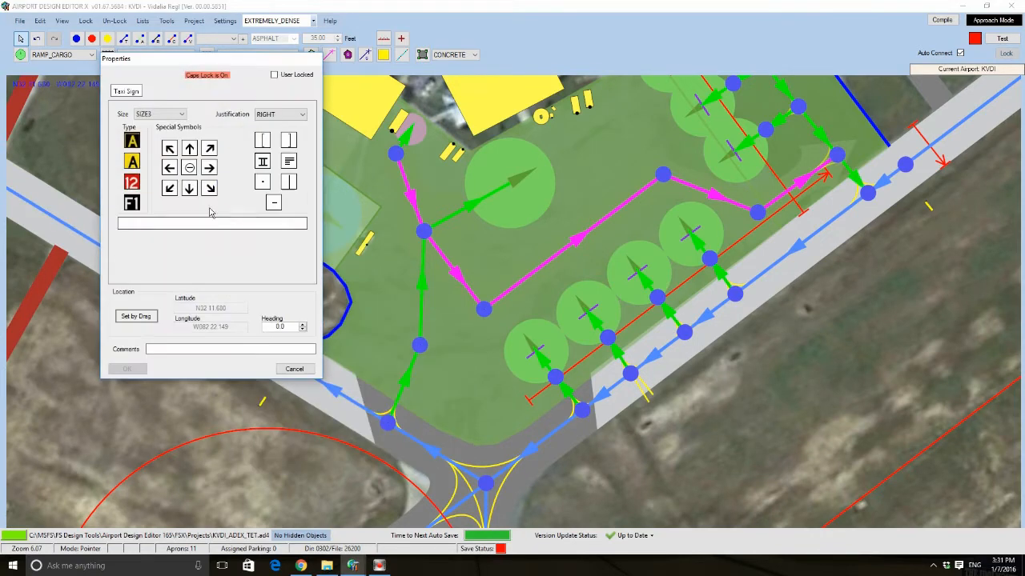
{"action": "type", "text": "d"}
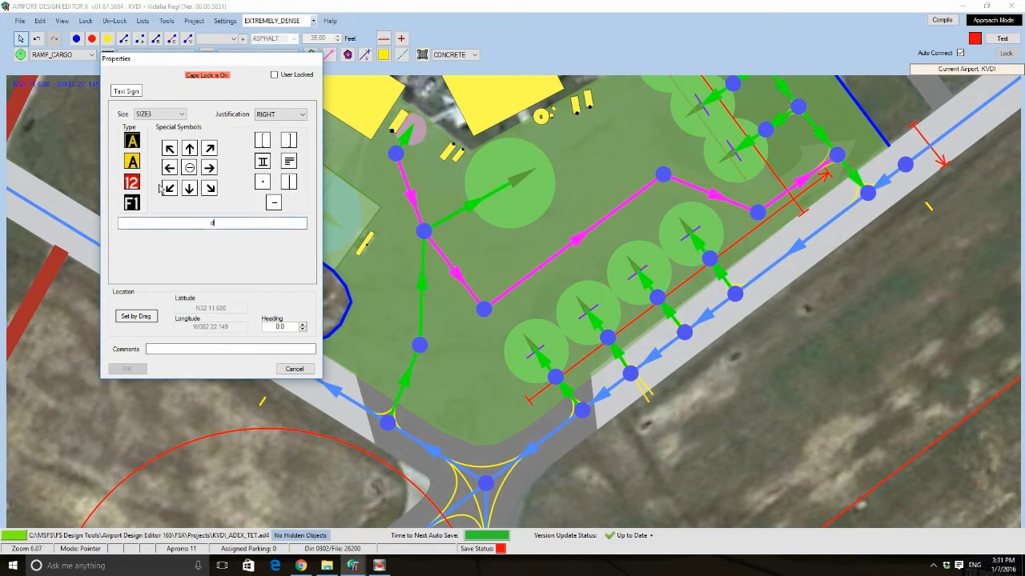
{"action": "type", "text": " FUEL"}
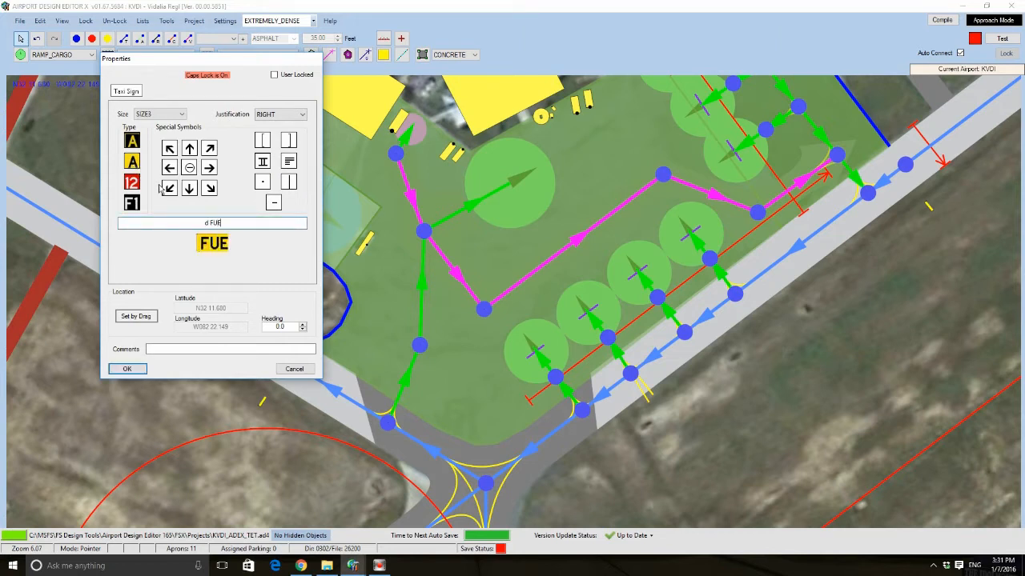
{"action": "left_click", "coordinate": [127, 369]}
Rotate the FUEL sign to face the ramp entrance taxiway and move it onto the grass across from the fuel tanks
{"action": "scroll", "coordinate": [244, 200], "scroll_direction": "up", "scroll_amount": 4}
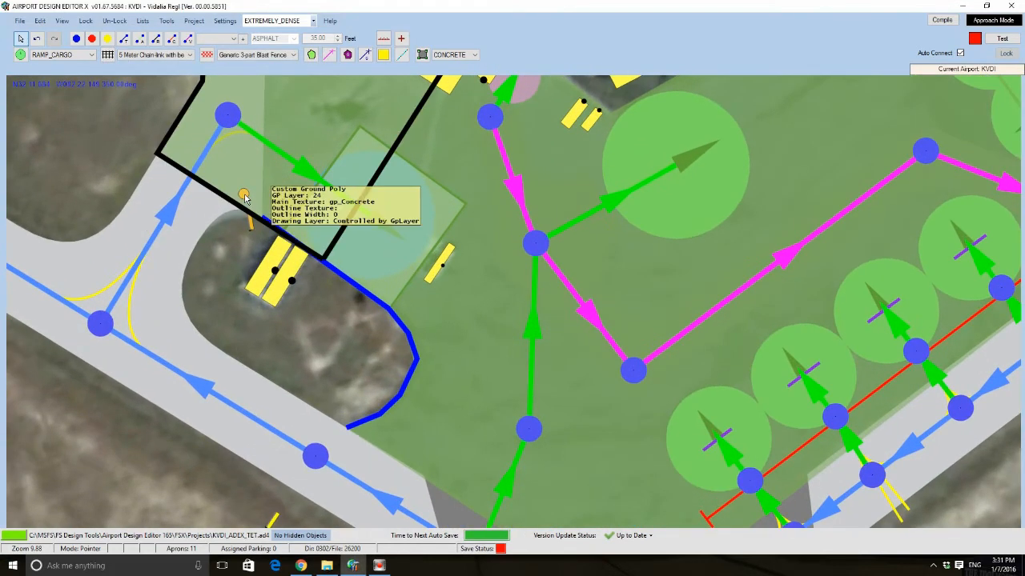
{"action": "left_click_drag", "start_coordinate": [244, 198], "coordinate": [117, 138]}
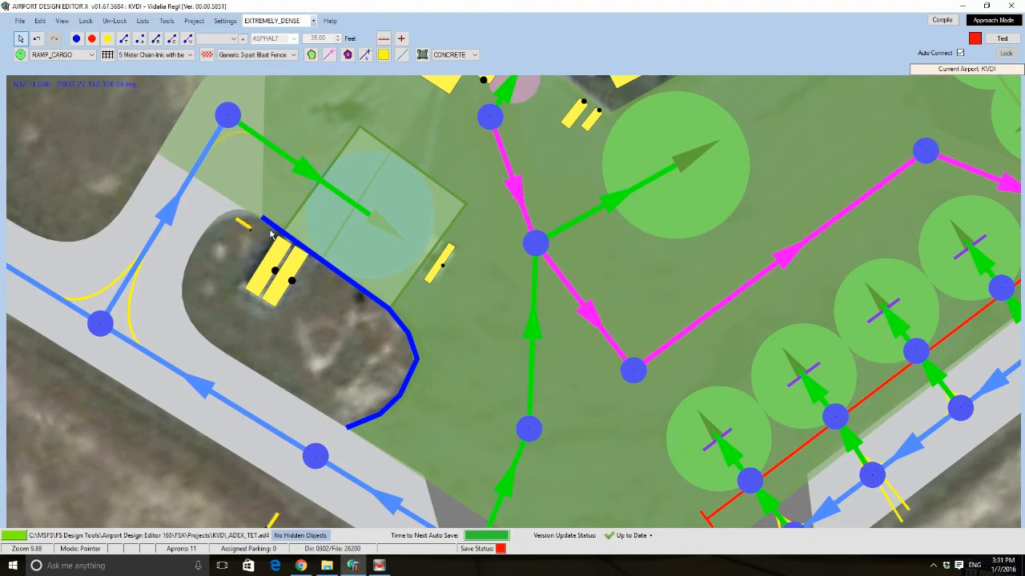
{"action": "left_click_drag", "start_coordinate": [316, 368], "coordinate": [357, 365]}
{"action": "scroll", "coordinate": [368, 362], "scroll_direction": "down", "scroll_amount": 1}
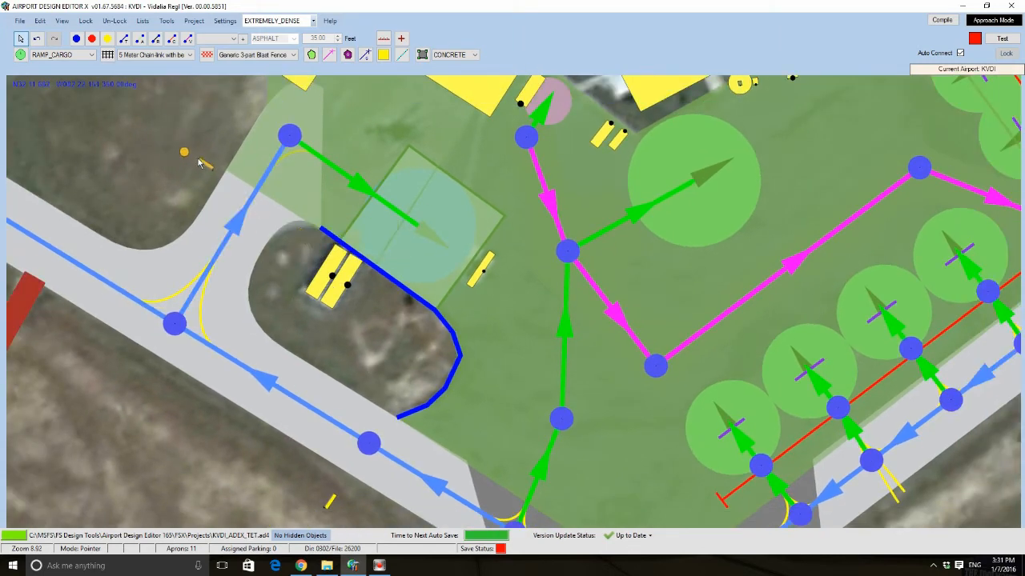
Review the sign placement and the layout of taxiways and runways across the whole airfield
{"action": "scroll", "coordinate": [317, 249], "scroll_direction": "down", "scroll_amount": 7}
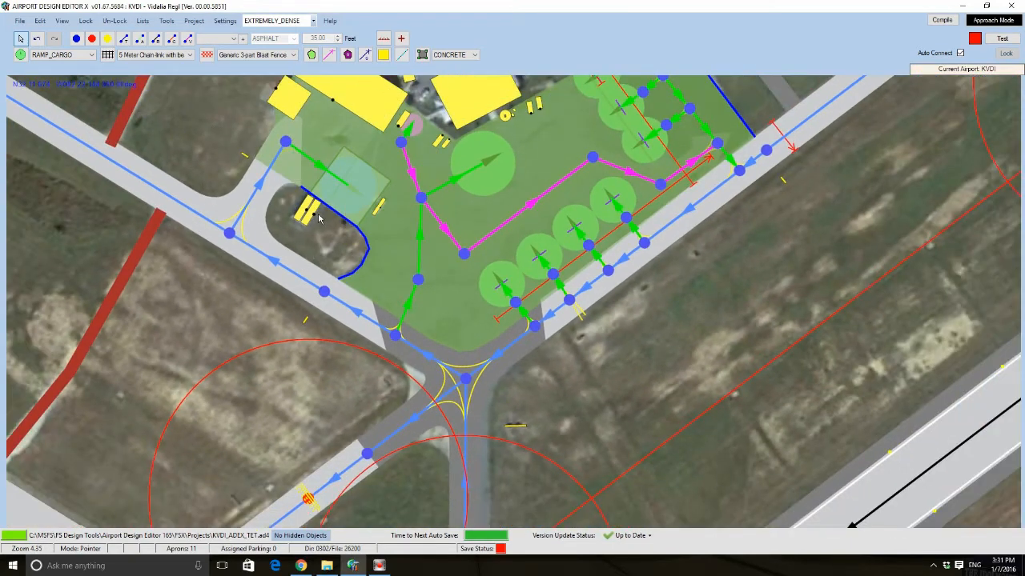
{"action": "scroll", "coordinate": [720, 288], "scroll_direction": "down", "scroll_amount": 6}
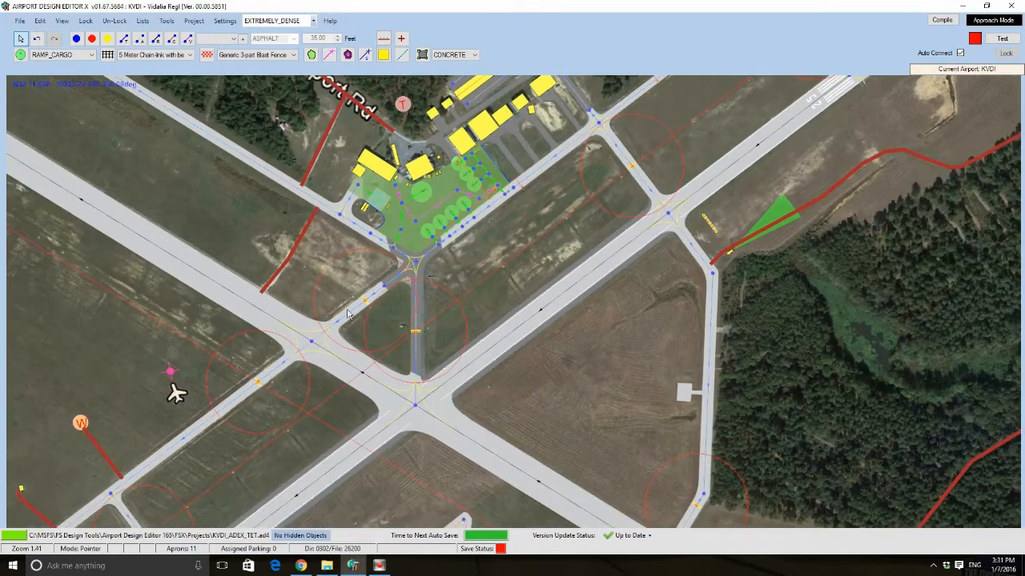
{"action": "left_click_drag", "start_coordinate": [569, 460], "coordinate": [509, 337]}
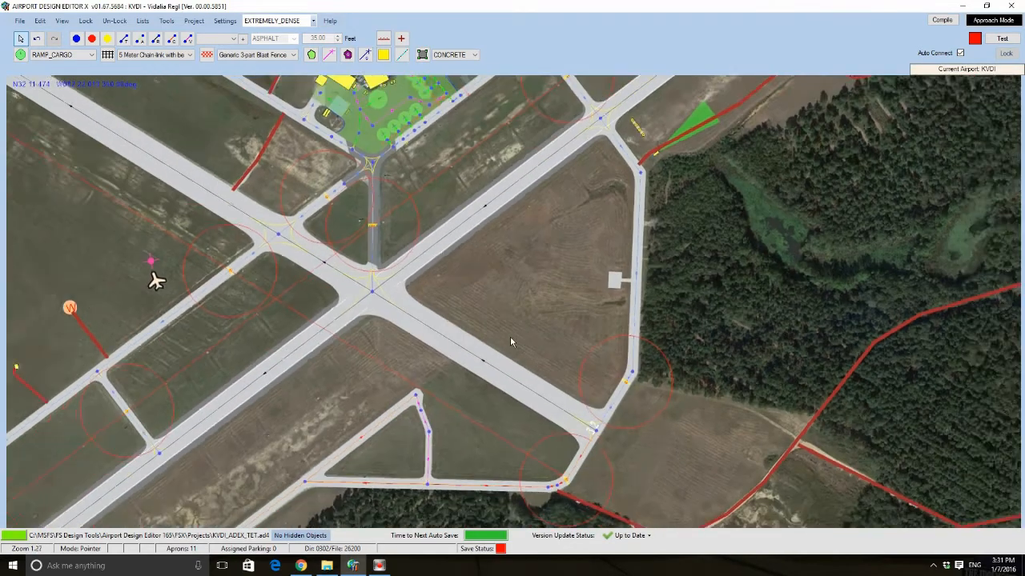
{"action": "scroll", "coordinate": [510, 337], "scroll_direction": "down", "scroll_amount": 1}
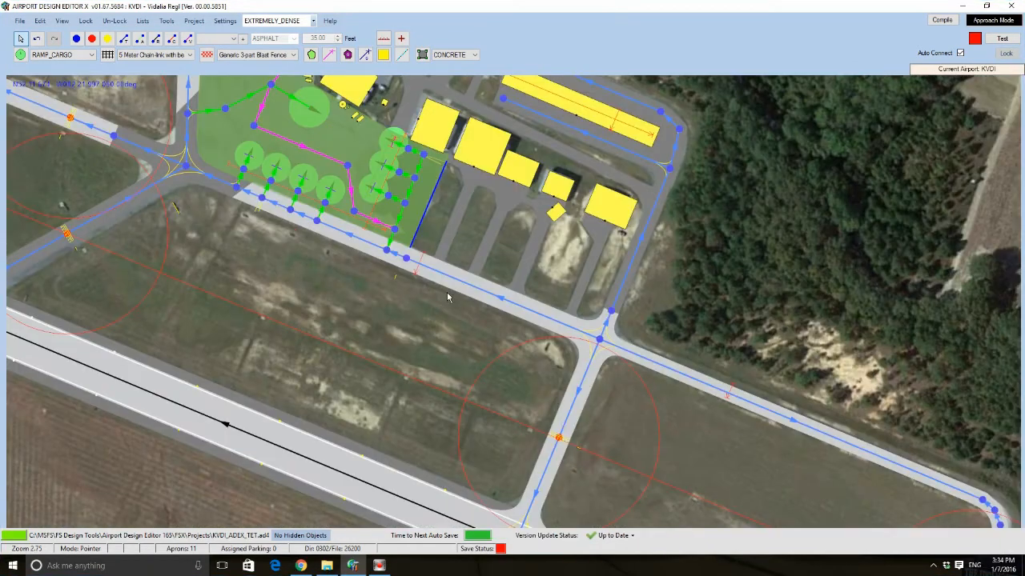
{"action": "scroll", "coordinate": [371, 243], "scroll_direction": "down", "scroll_amount": 4}
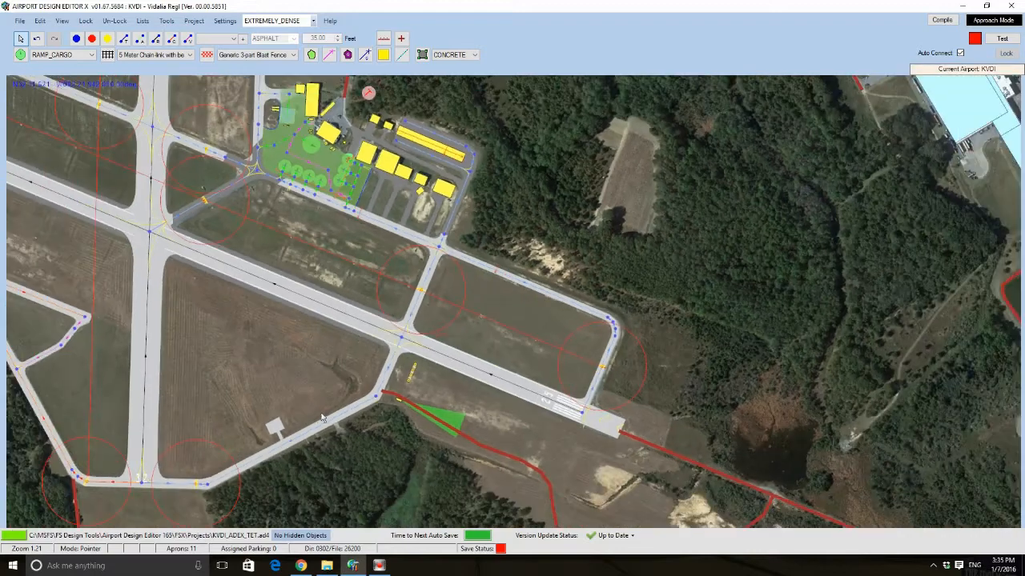
{"action": "left_click_drag", "start_coordinate": [323, 418], "coordinate": [463, 390]}
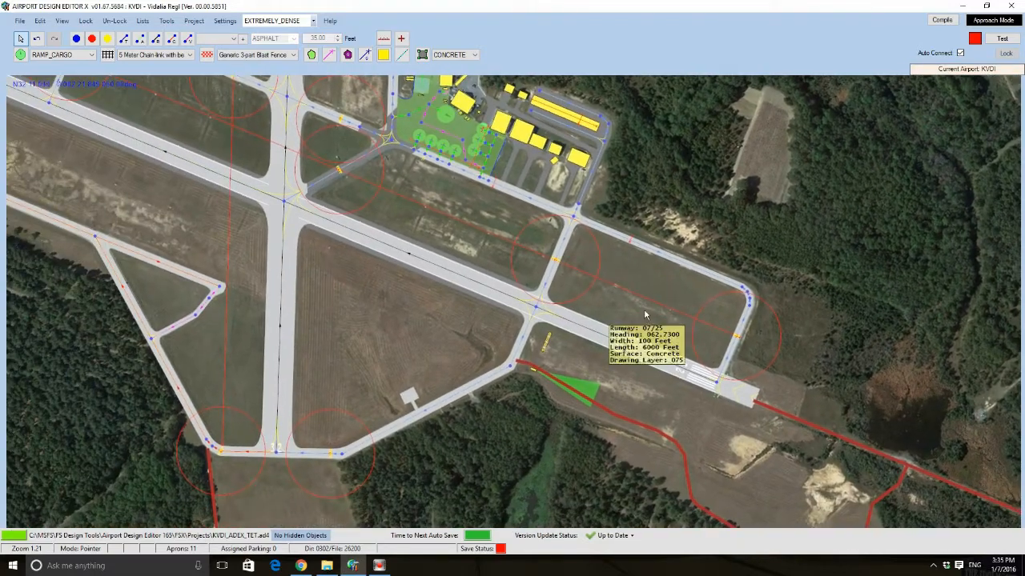
{"action": "scroll", "coordinate": [269, 453], "scroll_direction": "up", "scroll_amount": 2}
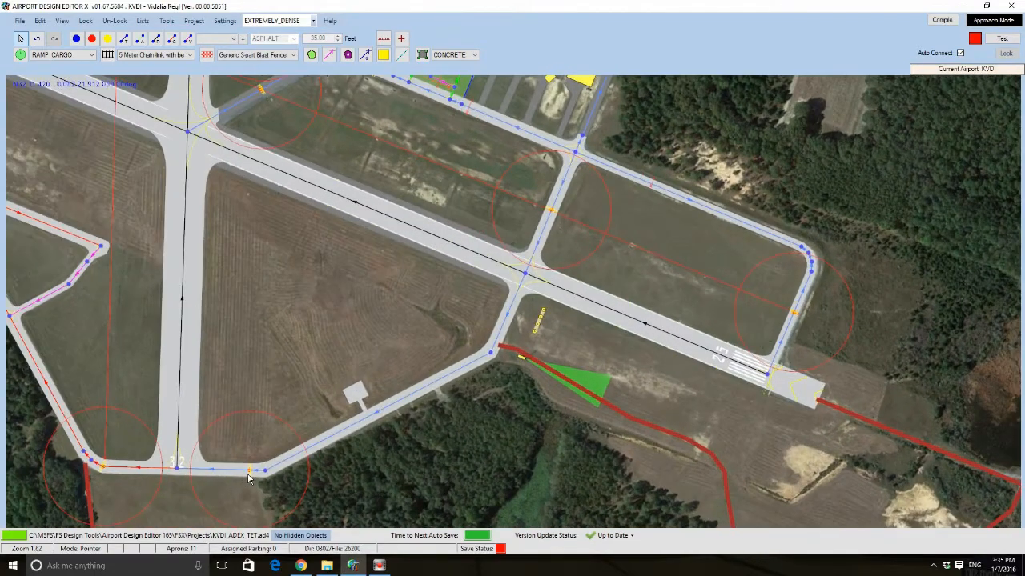
{"action": "left_click_drag", "start_coordinate": [261, 274], "coordinate": [327, 480]}
{"action": "scroll", "coordinate": [326, 480], "scroll_direction": "down", "scroll_amount": 2}
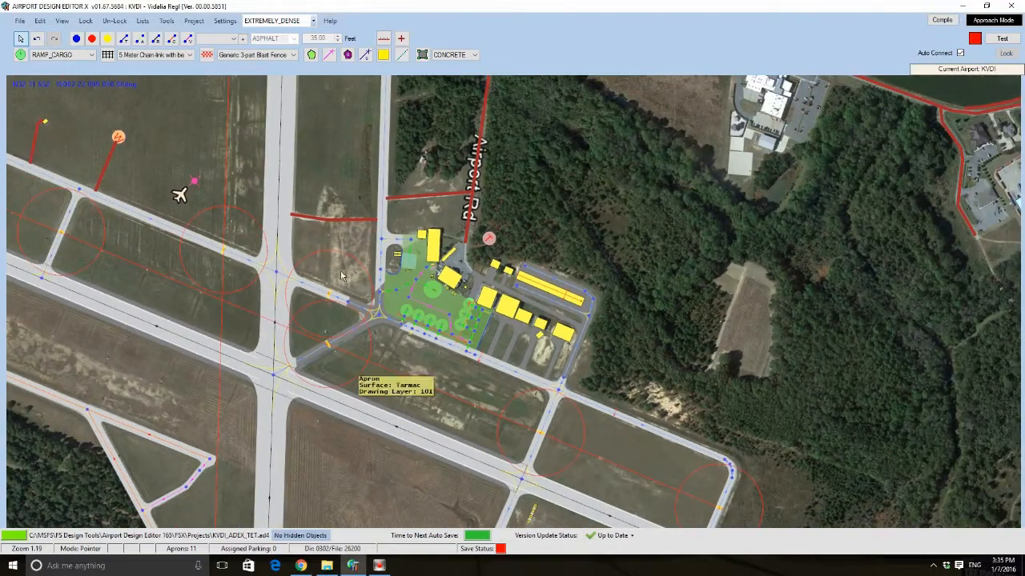
{"action": "scroll", "coordinate": [346, 252], "scroll_direction": "up", "scroll_amount": 2}
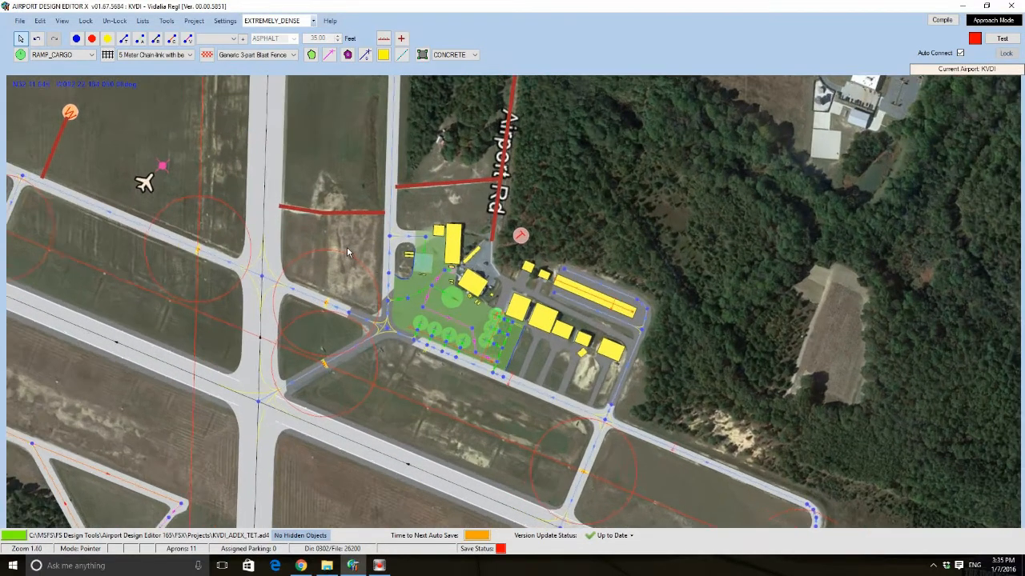
{"action": "scroll", "coordinate": [347, 250], "scroll_direction": "up", "scroll_amount": 2}
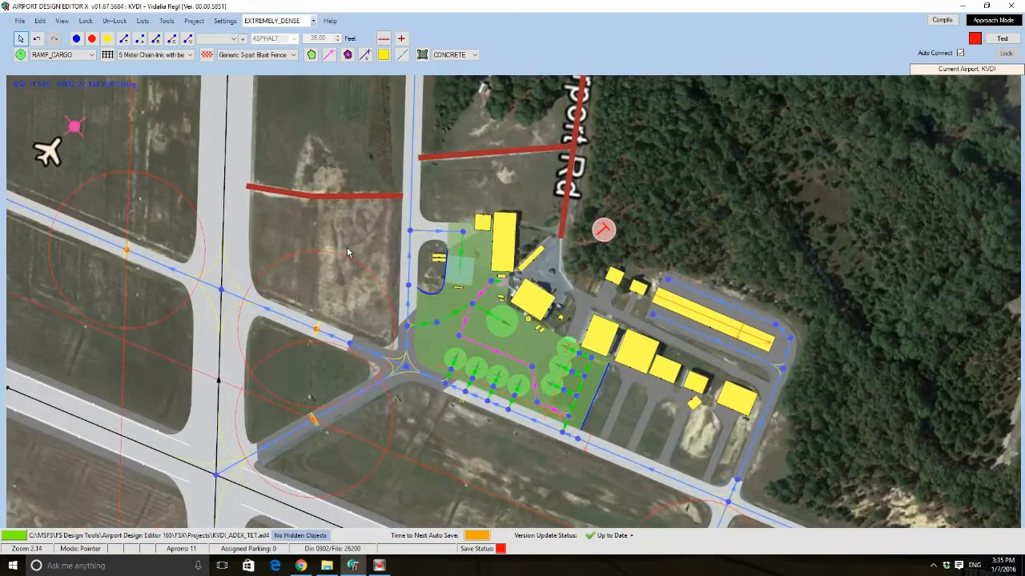
Switch the map to the night view and examine the edge lights along the taxiways, runways and ramp
{"action": "left_click", "coordinate": [62, 22]}
{"action": "left_click", "coordinate": [90, 248]}
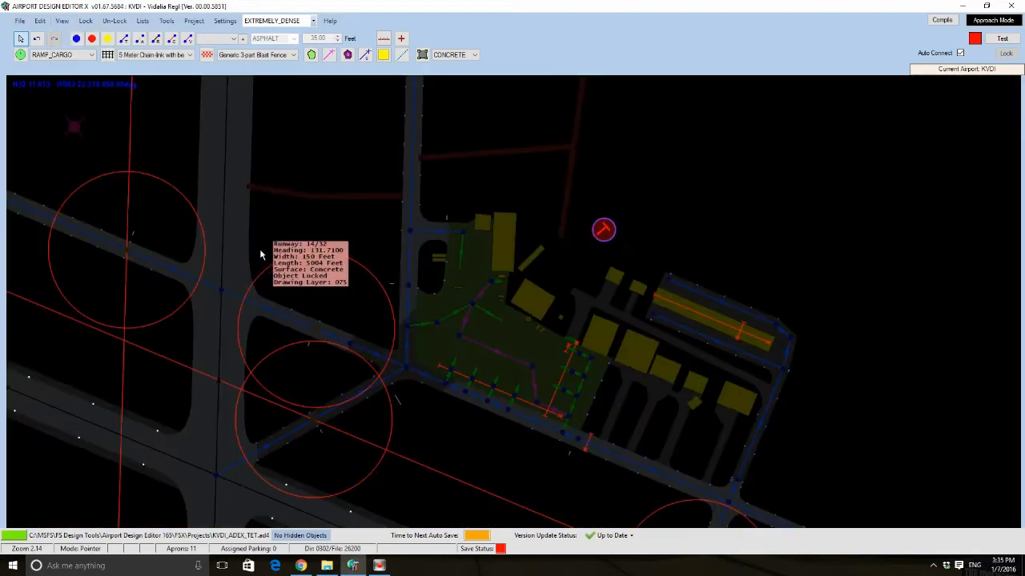
{"action": "scroll", "coordinate": [373, 217], "scroll_direction": "down", "scroll_amount": 6}
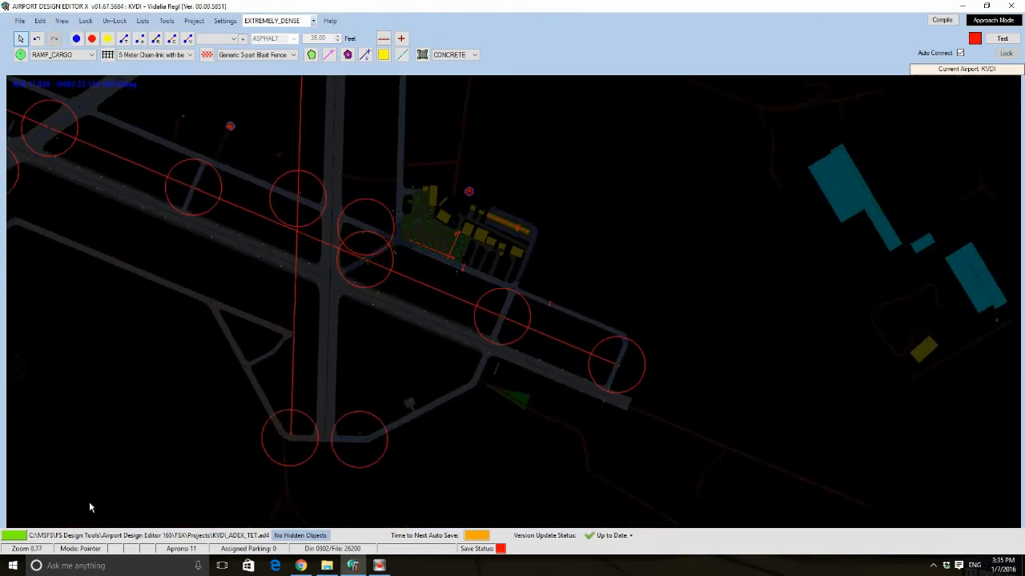
{"action": "scroll", "coordinate": [652, 309], "scroll_direction": "up", "scroll_amount": 8}
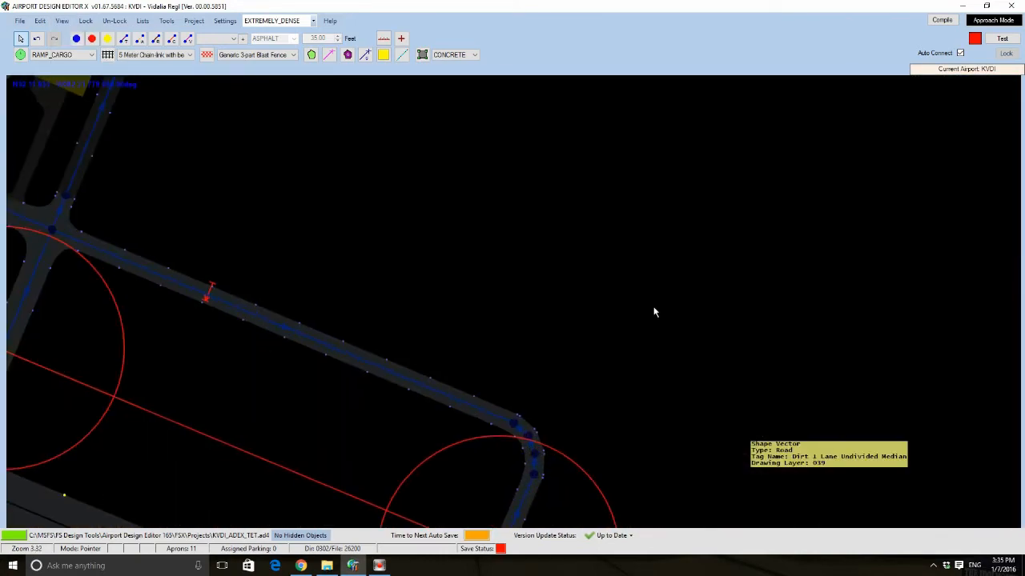
{"action": "left_click_drag", "start_coordinate": [364, 380], "coordinate": [592, 268]}
{"action": "scroll", "coordinate": [593, 267], "scroll_direction": "down", "scroll_amount": 3}
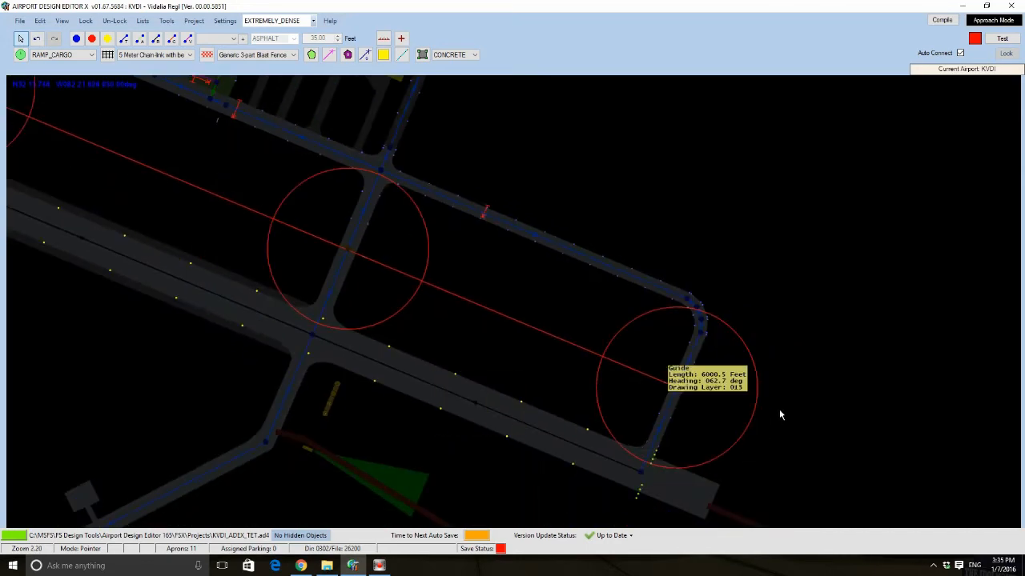
{"action": "scroll", "coordinate": [779, 405], "scroll_direction": "up", "scroll_amount": 3}
{"action": "left_click_drag", "start_coordinate": [293, 192], "coordinate": [679, 414]}
{"action": "scroll", "coordinate": [615, 393], "scroll_direction": "down", "scroll_amount": 3}
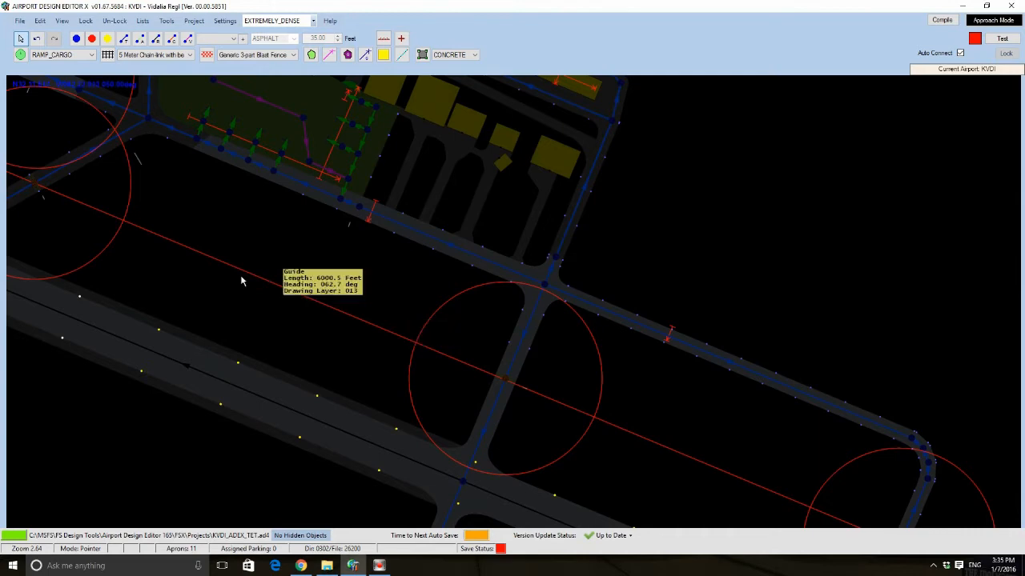
{"action": "left_click_drag", "start_coordinate": [229, 261], "coordinate": [542, 365]}
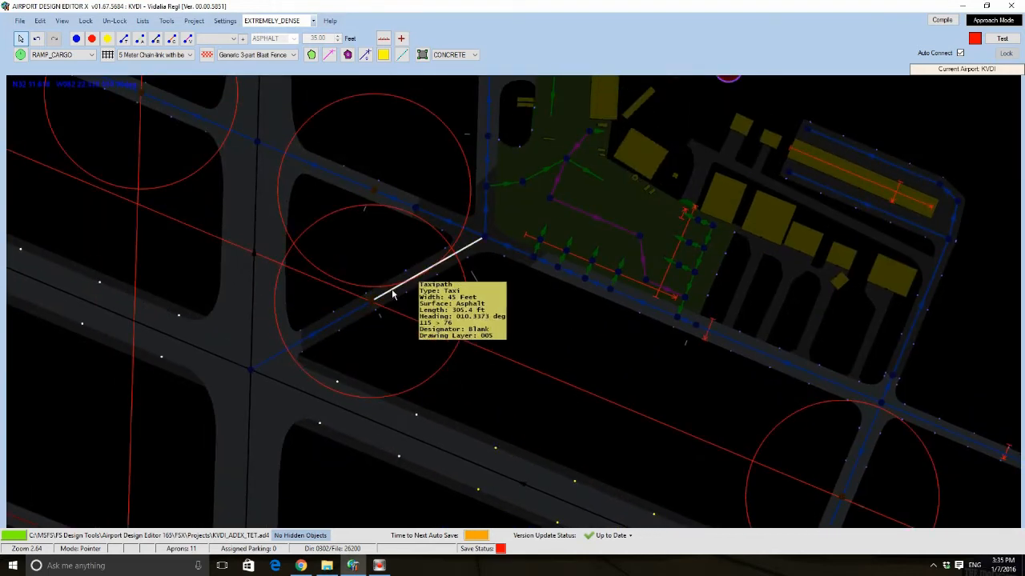
{"action": "left_click_drag", "start_coordinate": [389, 253], "coordinate": [341, 421]}
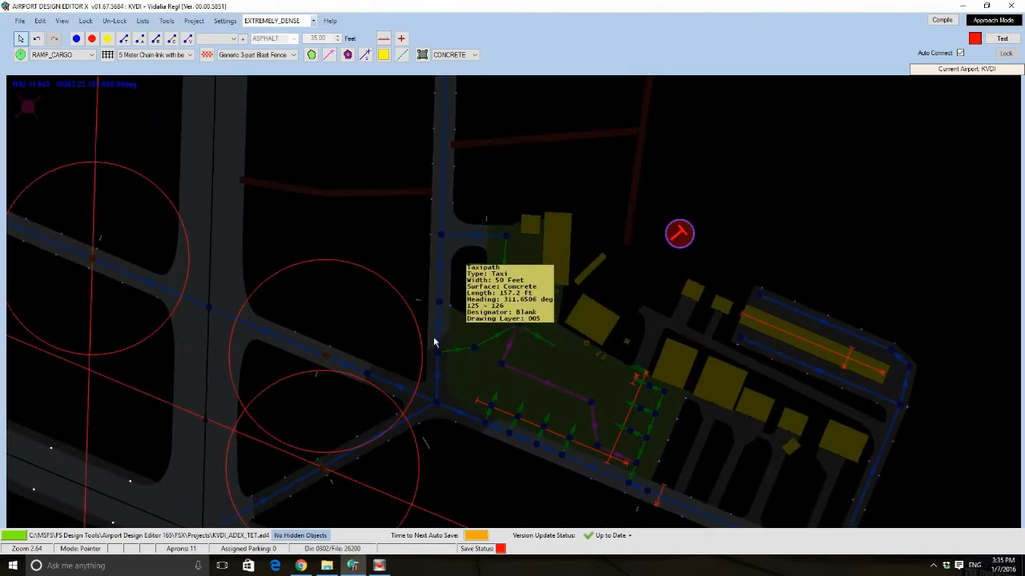
{"action": "scroll", "coordinate": [436, 364], "scroll_direction": "up", "scroll_amount": 5}
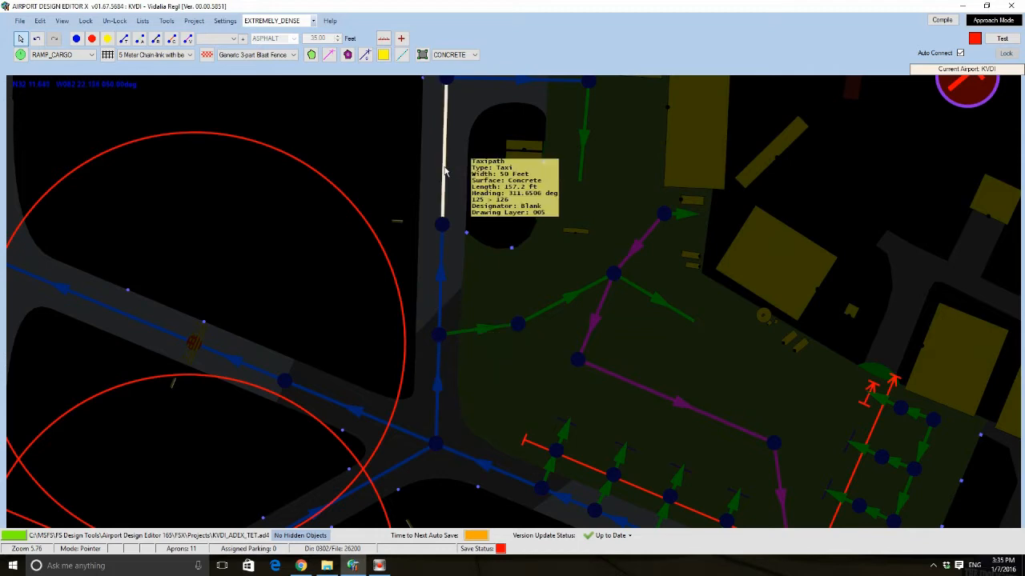
Inspect the edge-light settings of the two adjoining 50 ft concrete taxi links along the ramp near the fuel area
{"action": "double_click", "coordinate": [446, 171]}
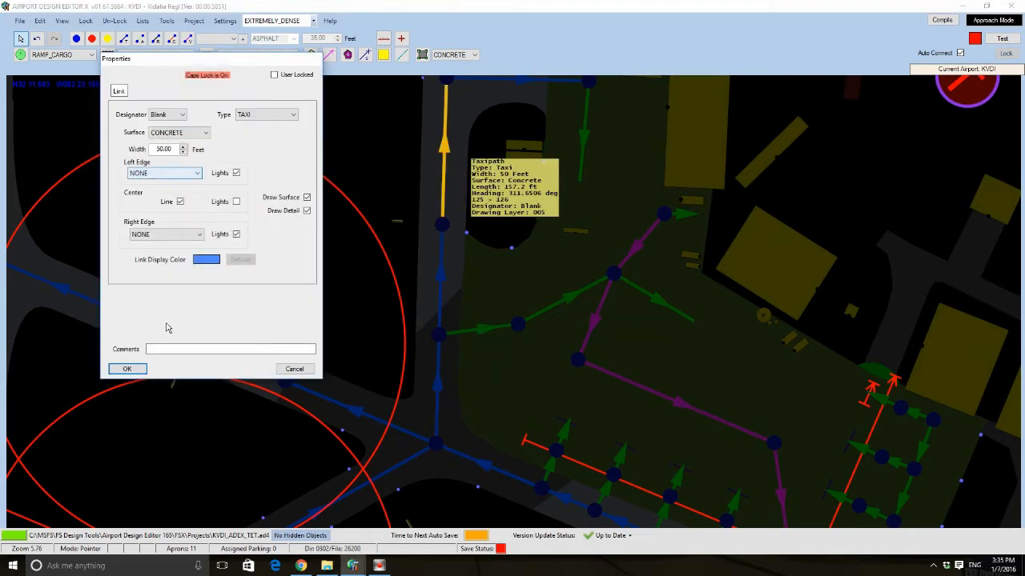
{"action": "left_click", "coordinate": [127, 369]}
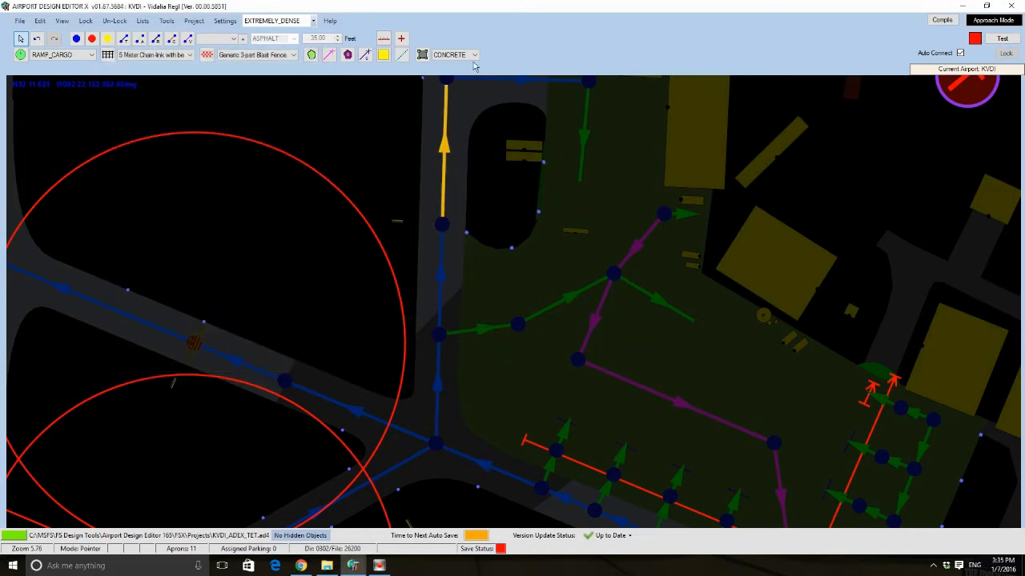
{"action": "double_click", "coordinate": [439, 280]}
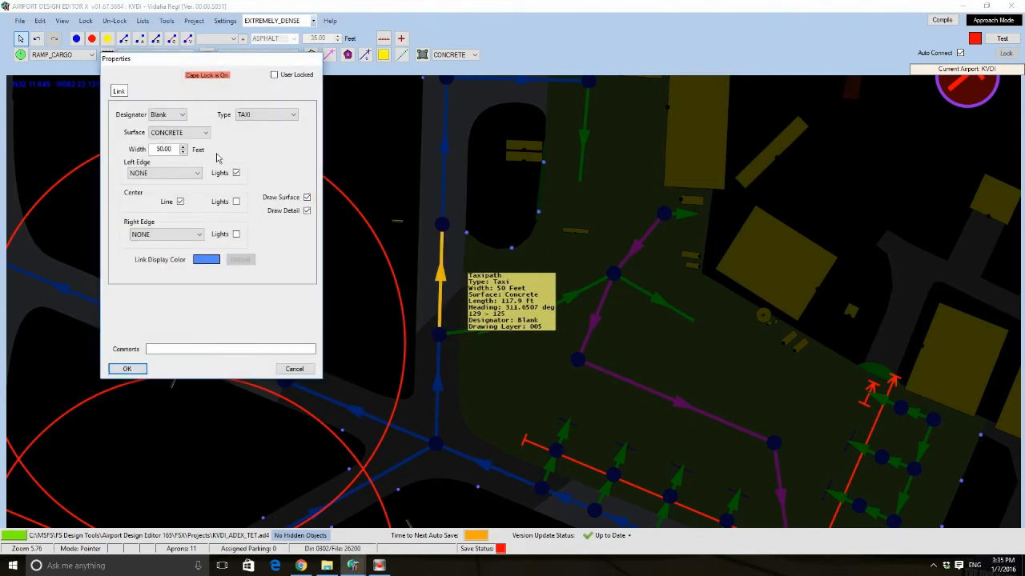
{"action": "left_click", "coordinate": [128, 369]}
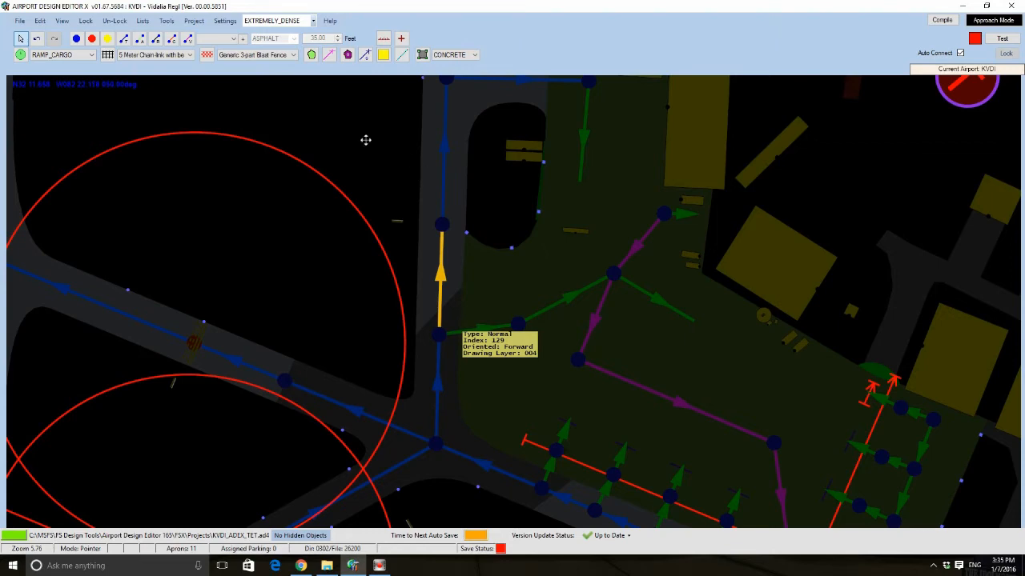
{"action": "scroll", "coordinate": [367, 232], "scroll_direction": "down", "scroll_amount": 6}
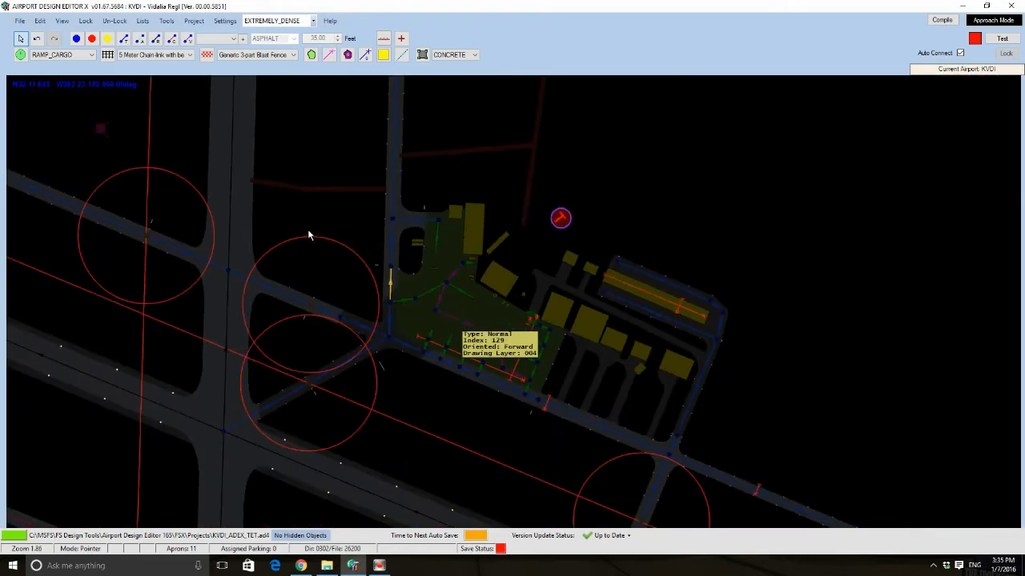
Turn off the night lighting display while viewing the runway end near the parallel taxiway
{"action": "left_click_drag", "start_coordinate": [264, 236], "coordinate": [536, 319]}
{"action": "scroll", "coordinate": [536, 318], "scroll_direction": "down", "scroll_amount": 2}
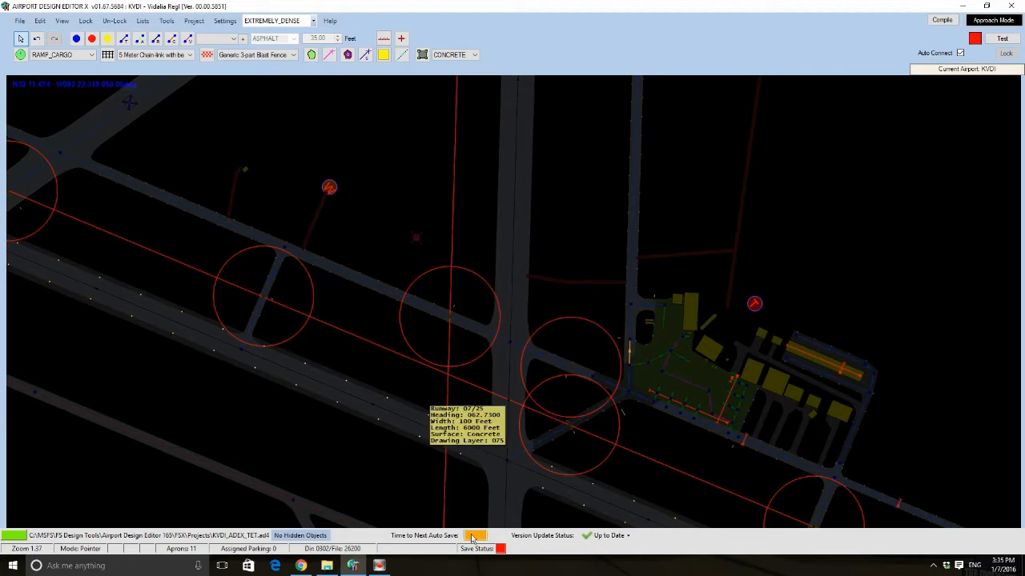
{"action": "left_click_drag", "start_coordinate": [101, 357], "coordinate": [605, 430]}
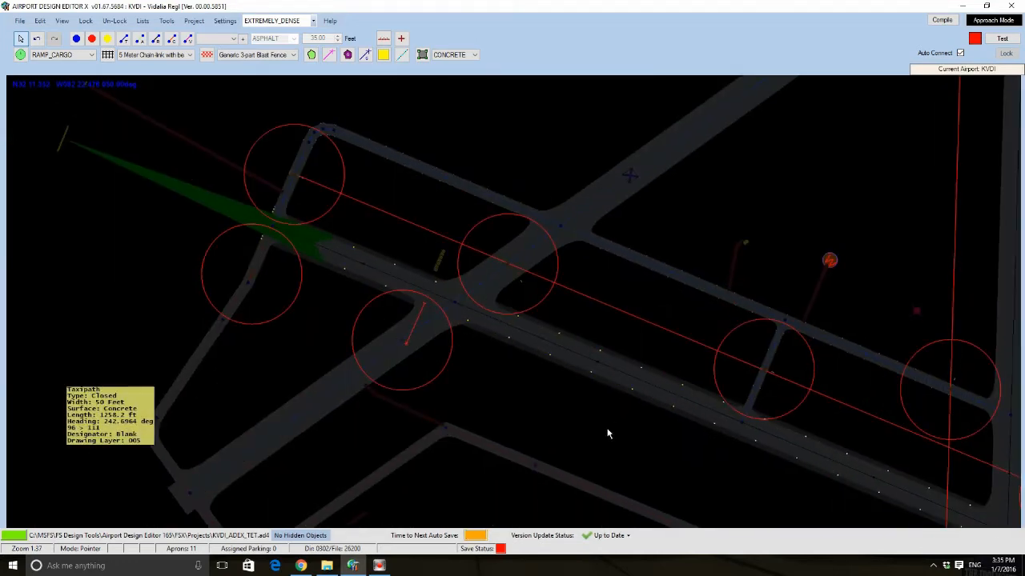
{"action": "scroll", "coordinate": [97, 199], "scroll_direction": "down", "scroll_amount": 1}
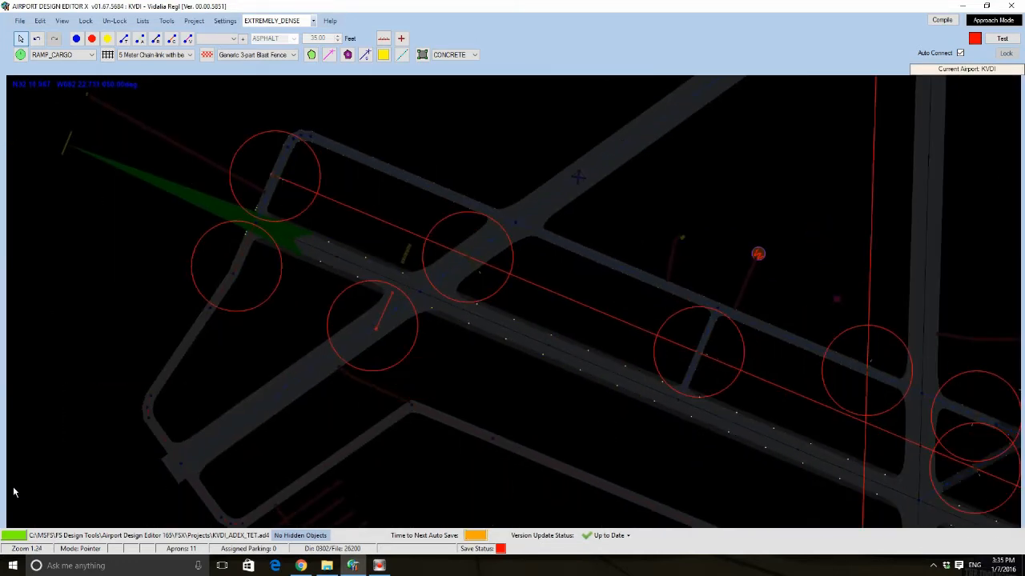
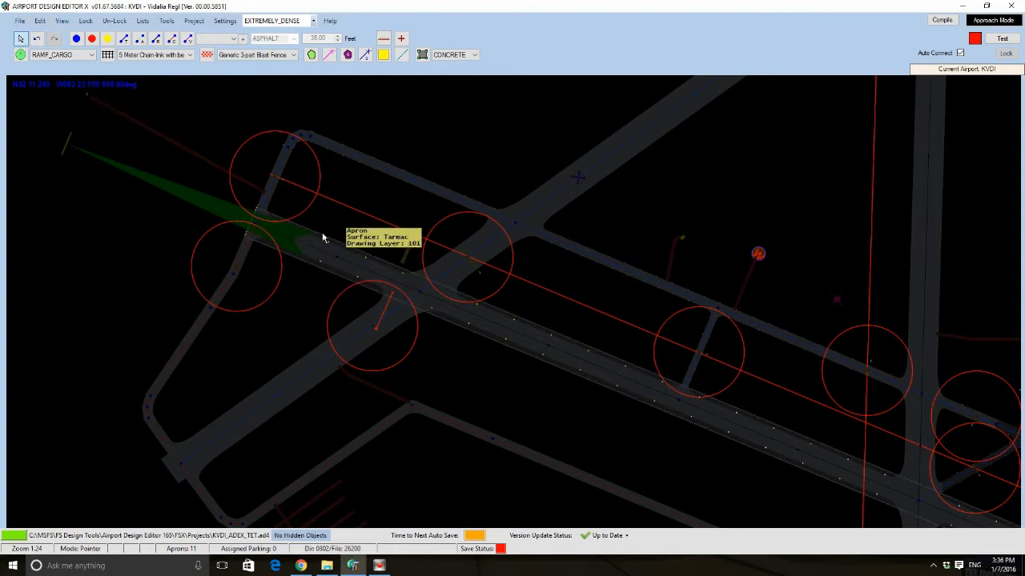
{"action": "scroll", "coordinate": [323, 235], "scroll_direction": "up", "scroll_amount": 2}
{"action": "scroll", "coordinate": [323, 235], "scroll_direction": "up", "scroll_amount": 3}
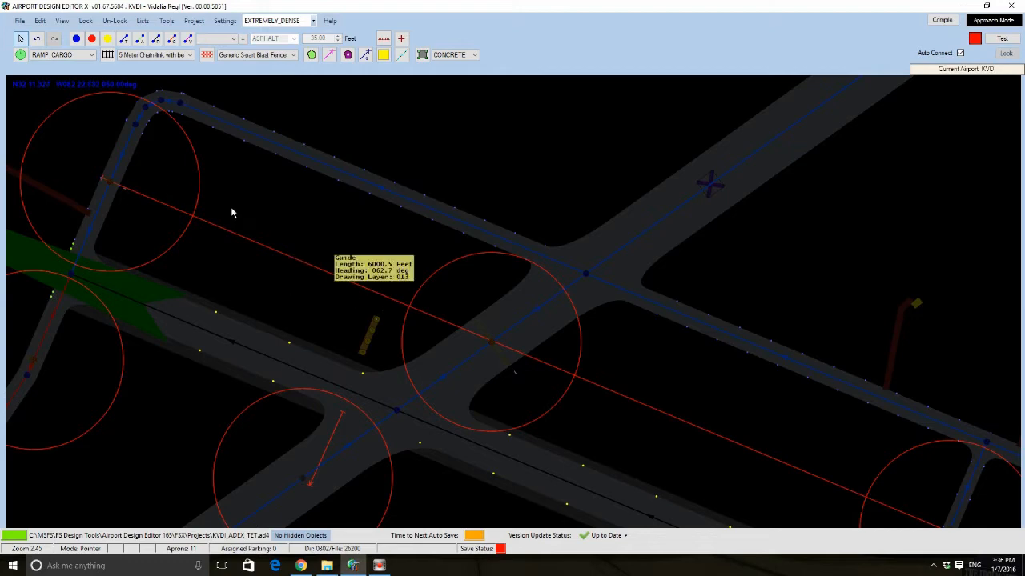
{"action": "left_click", "coordinate": [40, 20]}
{"action": "mouse_move", "coordinate": [61, 22]}
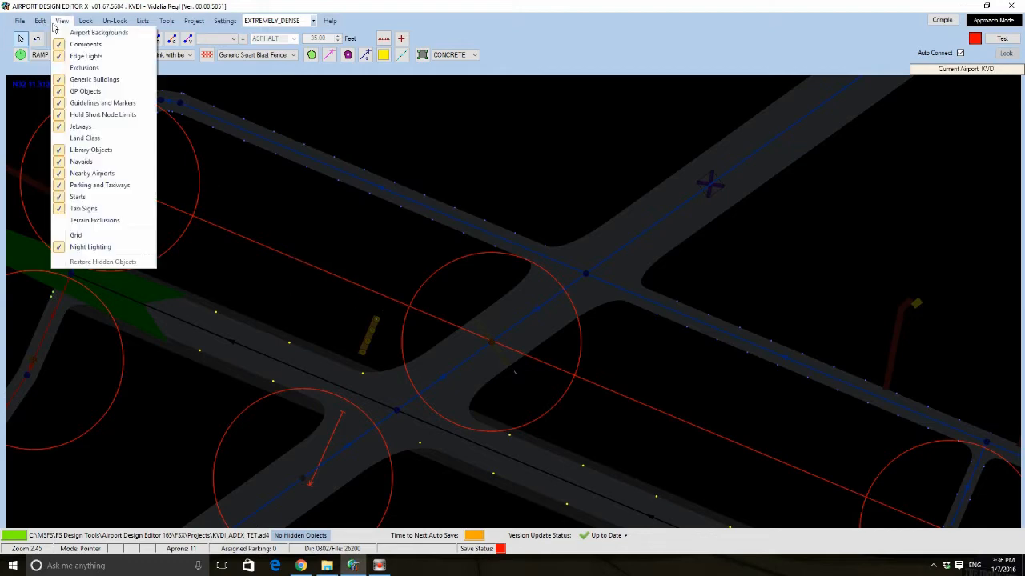
{"action": "left_click", "coordinate": [88, 247]}
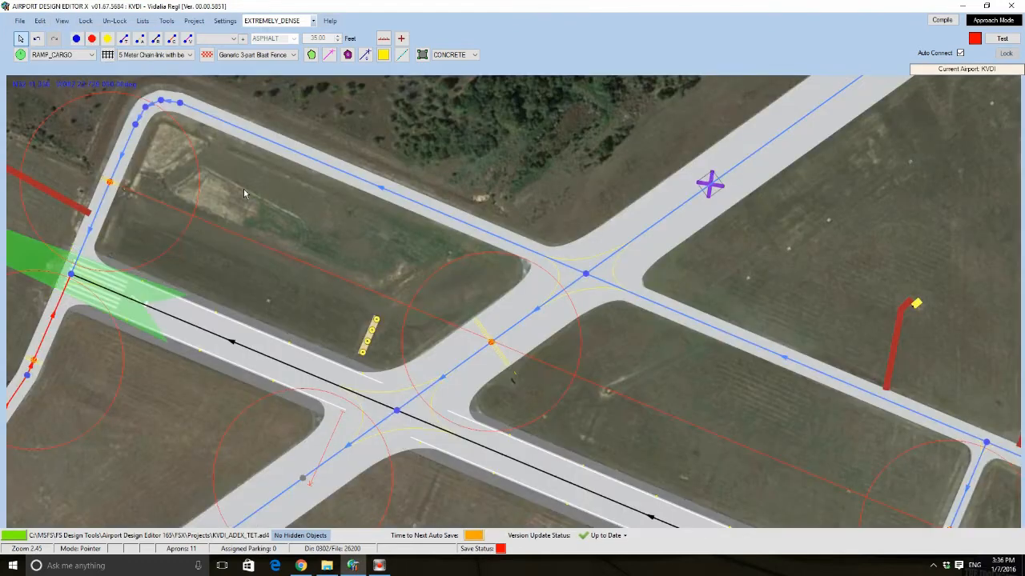
Open the dialog for adding a library object on the grass between the runway end and the parallel taxiway
{"action": "left_click_drag", "start_coordinate": [244, 189], "coordinate": [494, 226]}
{"action": "scroll", "coordinate": [484, 226], "scroll_direction": "up", "scroll_amount": 4}
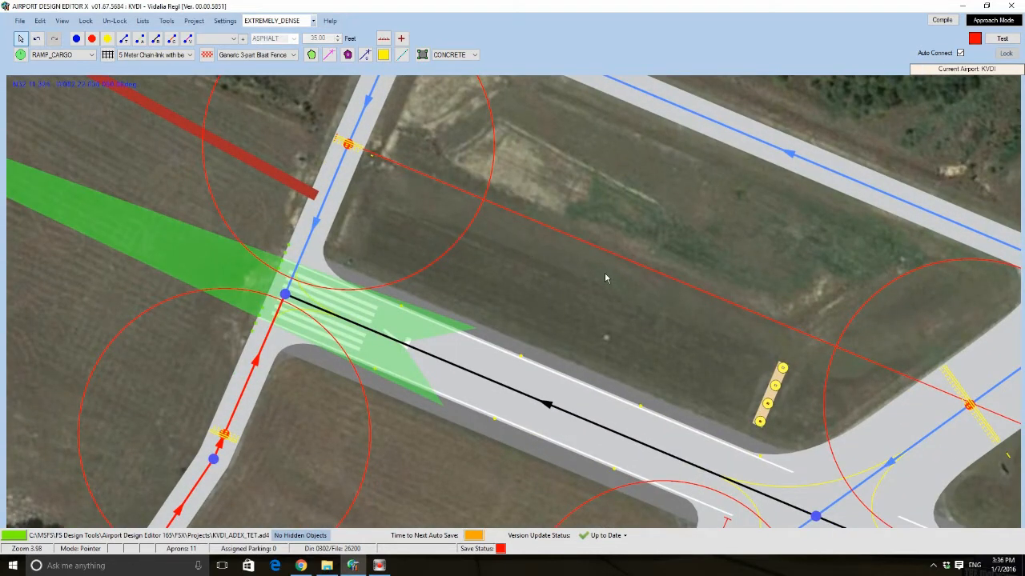
{"action": "left_click_drag", "start_coordinate": [605, 279], "coordinate": [437, 281]}
{"action": "scroll", "coordinate": [438, 272], "scroll_direction": "down", "scroll_amount": 4}
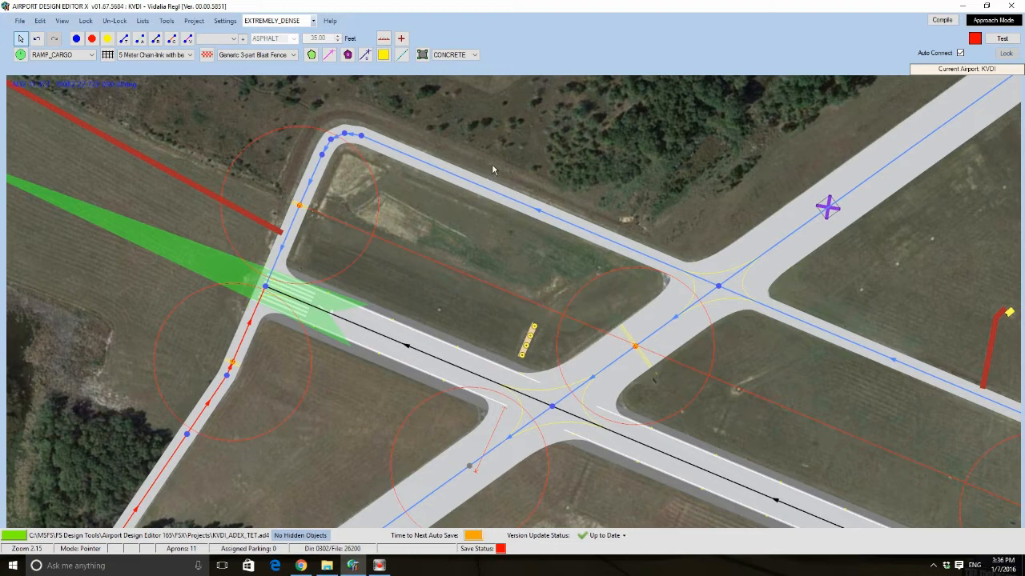
{"action": "scroll", "coordinate": [491, 163], "scroll_direction": "up", "scroll_amount": 3}
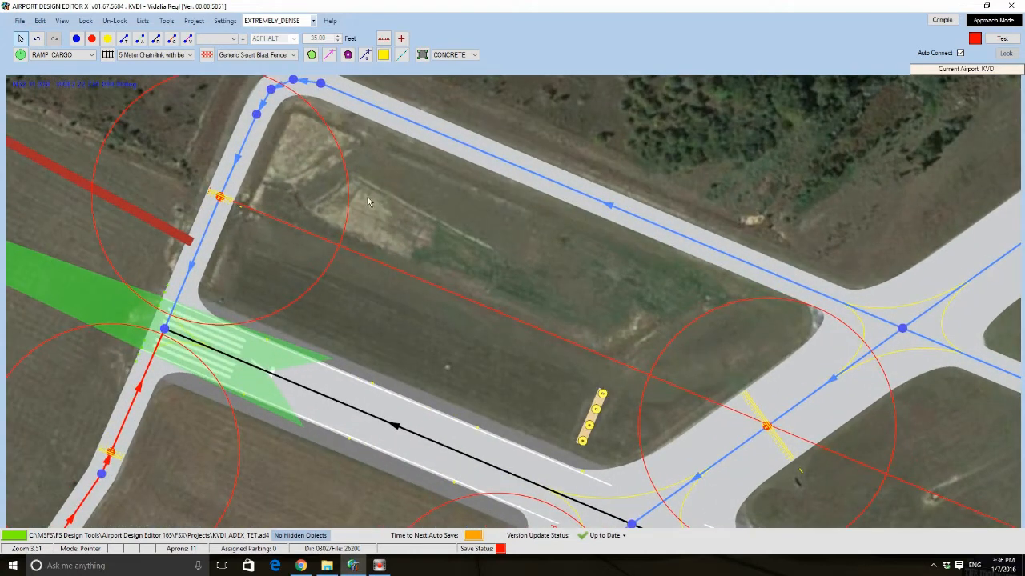
{"action": "right_click", "coordinate": [378, 186]}
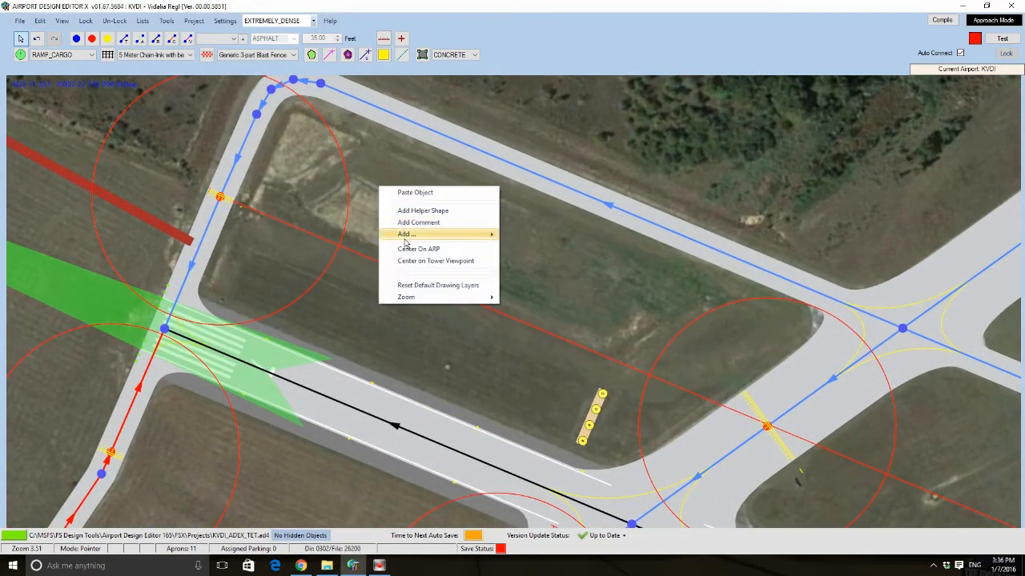
{"action": "mouse_move", "coordinate": [405, 237]}
{"action": "left_click", "coordinate": [529, 306]}
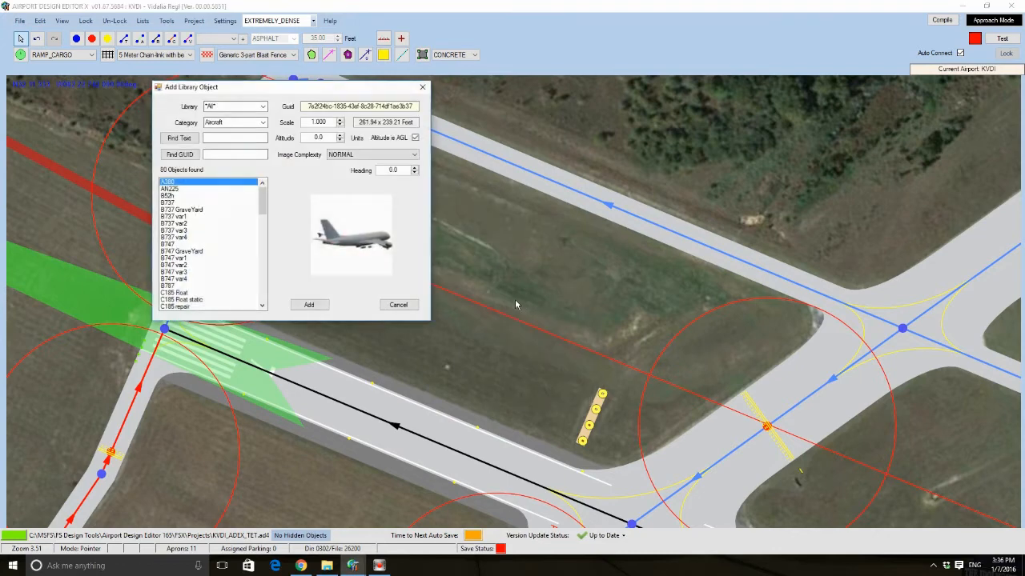
Find the Generic_Lights_Base library and list its objects
{"action": "left_click", "coordinate": [262, 107]}
{"action": "left_click_drag", "start_coordinate": [263, 137], "coordinate": [267, 266]}
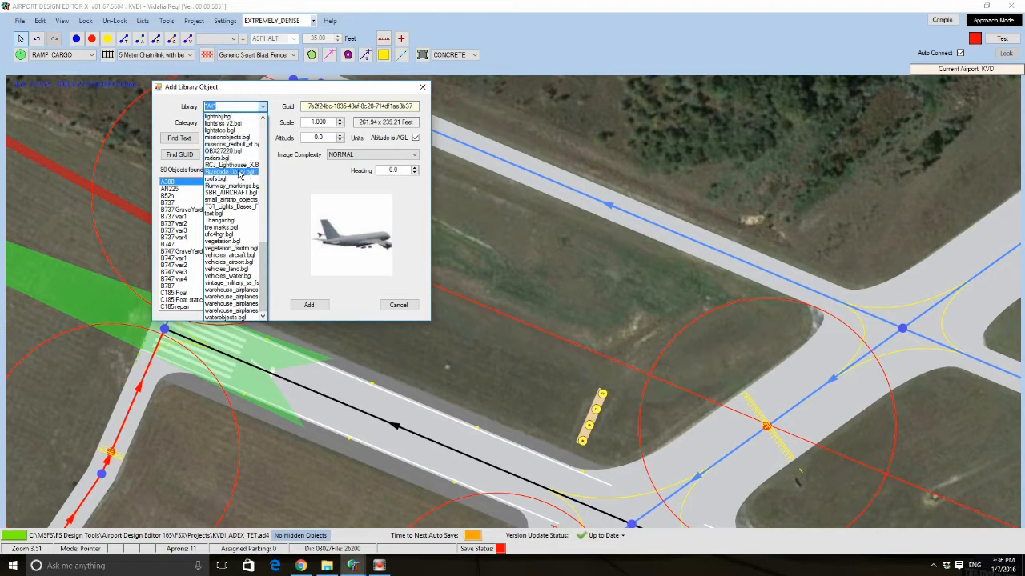
{"action": "scroll", "coordinate": [239, 158], "scroll_direction": "up", "scroll_amount": 3}
{"action": "scroll", "coordinate": [235, 158], "scroll_direction": "up", "scroll_amount": 1}
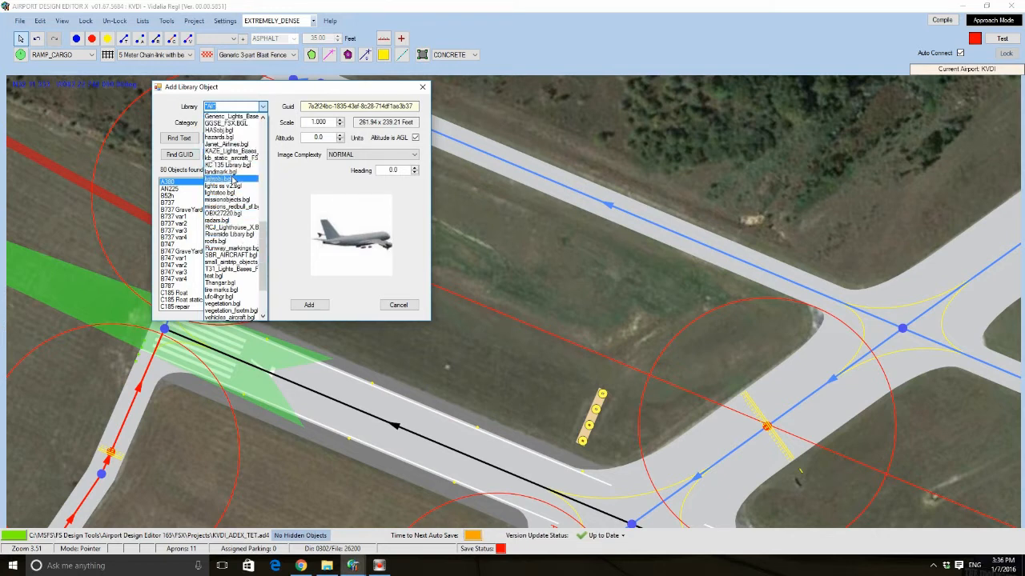
{"action": "scroll", "coordinate": [232, 181], "scroll_direction": "up", "scroll_amount": 2}
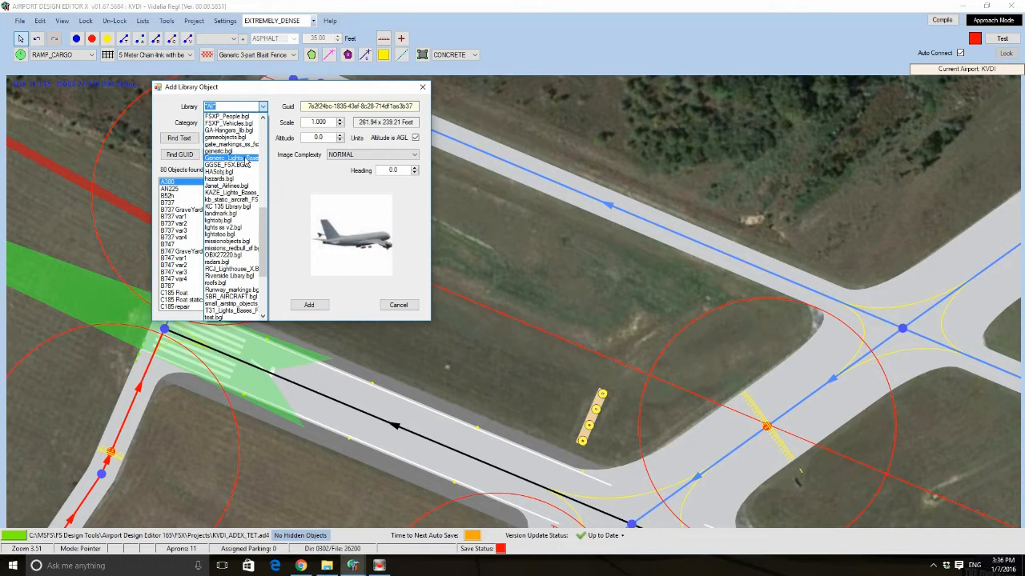
{"action": "left_click", "coordinate": [244, 160]}
Preview the APP BAR 5 V LARGE, OBSTRUCTION, OMNI AMBER and OMNI BLUE lights, and close the dialog without adding any
{"action": "left_click", "coordinate": [215, 225]}
{"action": "scroll", "coordinate": [215, 226], "scroll_direction": "down", "scroll_amount": 1}
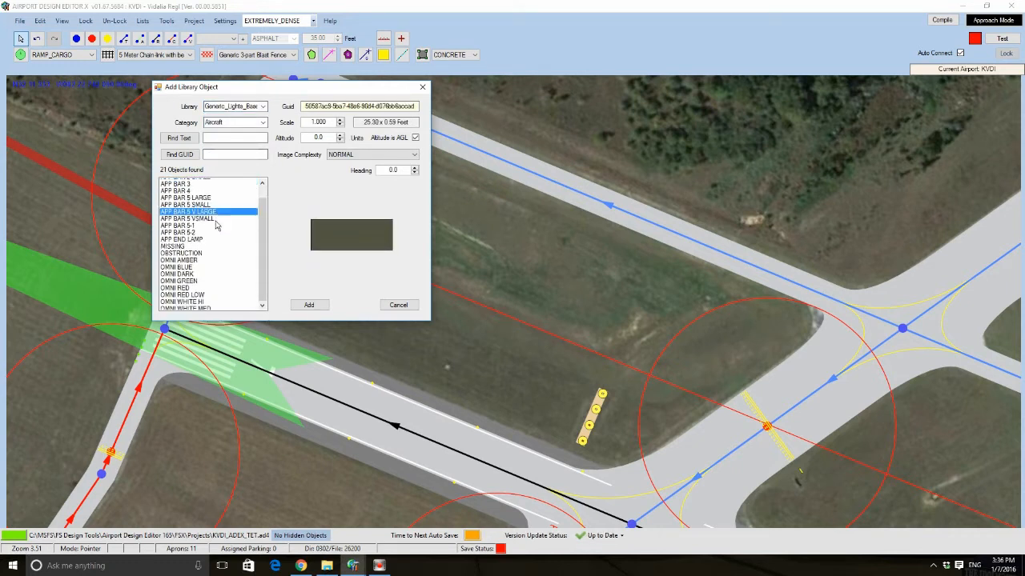
{"action": "left_click", "coordinate": [185, 259]}
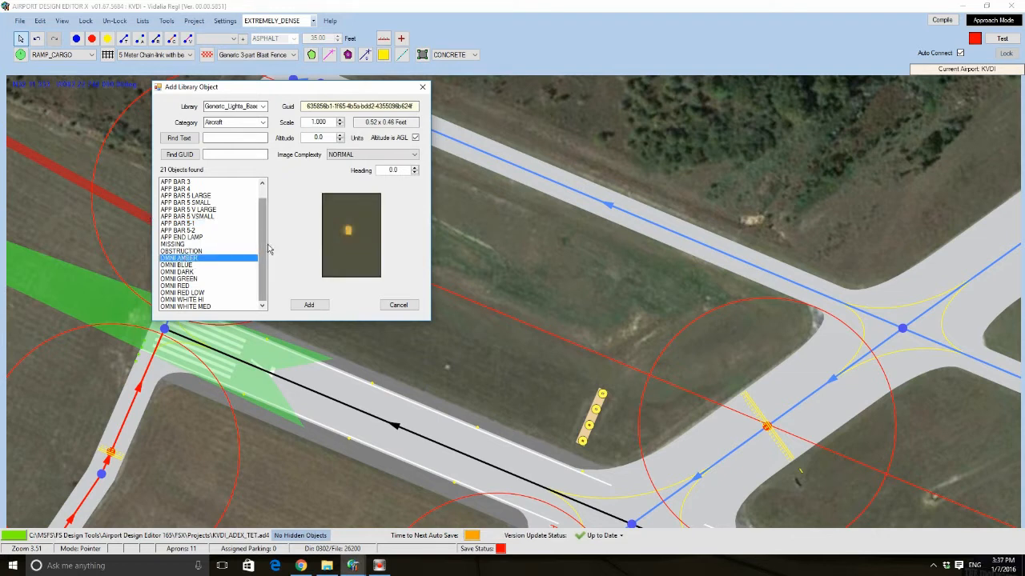
{"action": "scroll", "coordinate": [225, 229], "scroll_direction": "up", "scroll_amount": 1}
{"action": "left_click", "coordinate": [226, 224]}
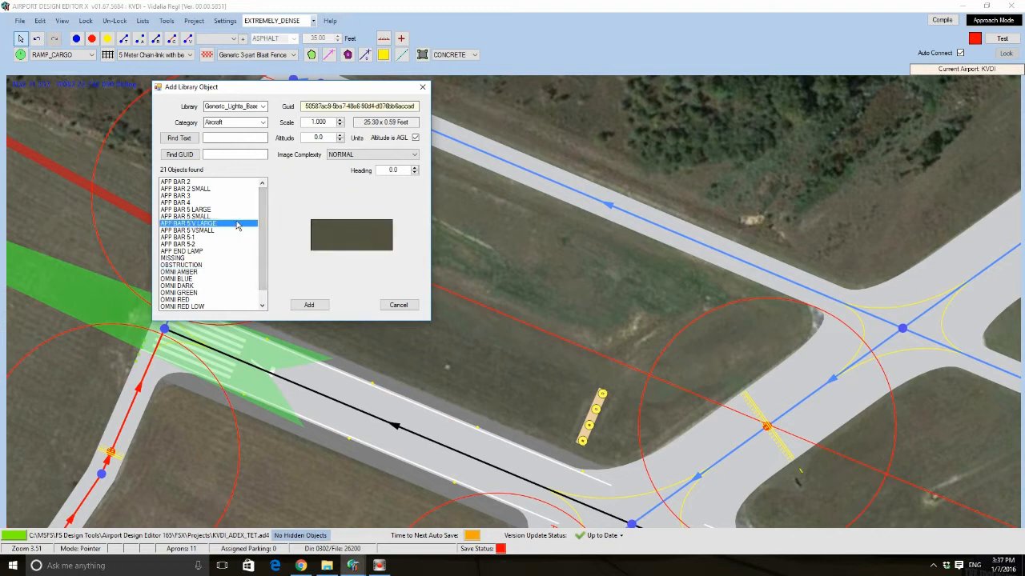
{"action": "scroll", "coordinate": [265, 221], "scroll_direction": "down", "scroll_amount": 1}
{"action": "left_click", "coordinate": [197, 253]}
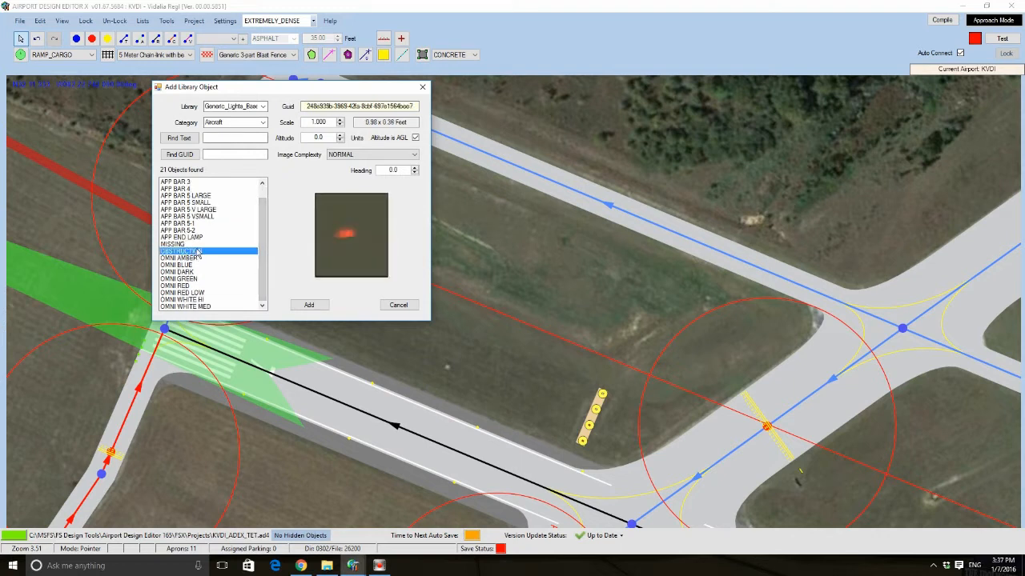
{"action": "left_click", "coordinate": [191, 259]}
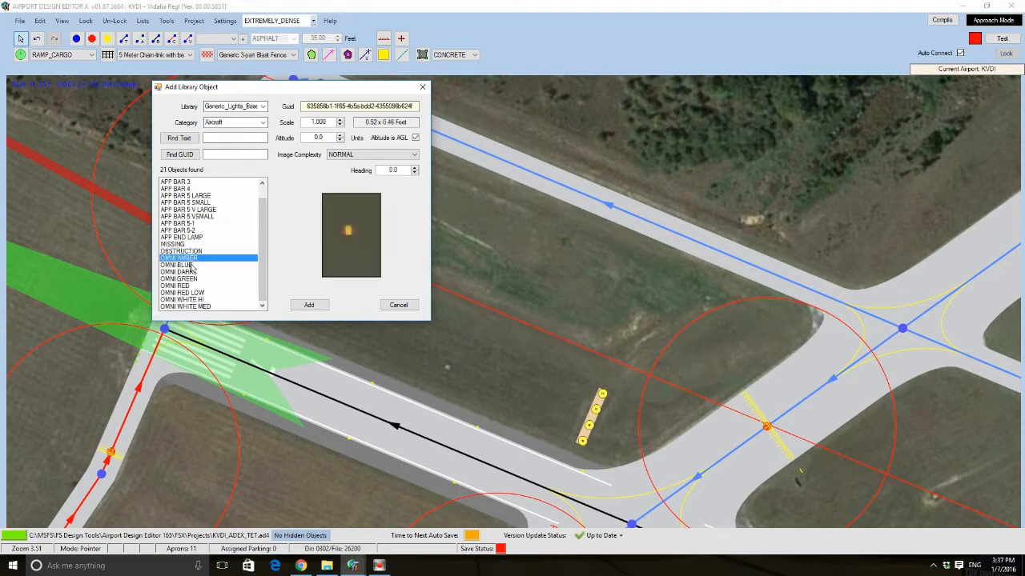
{"action": "left_click", "coordinate": [192, 267]}
{"action": "scroll", "coordinate": [263, 234], "scroll_direction": "up", "scroll_amount": 1}
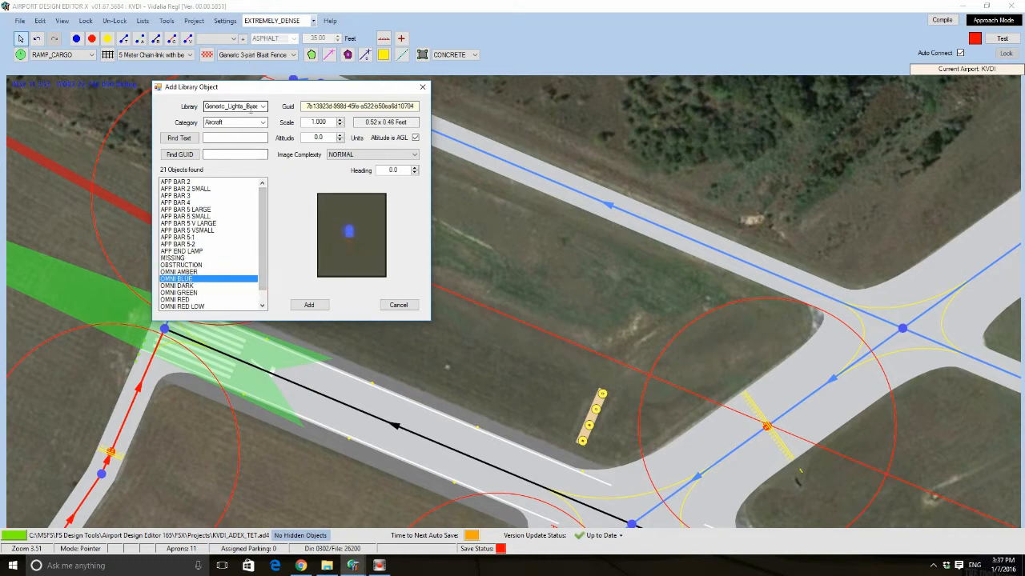
{"action": "scroll", "coordinate": [263, 232], "scroll_direction": "down", "scroll_amount": 1}
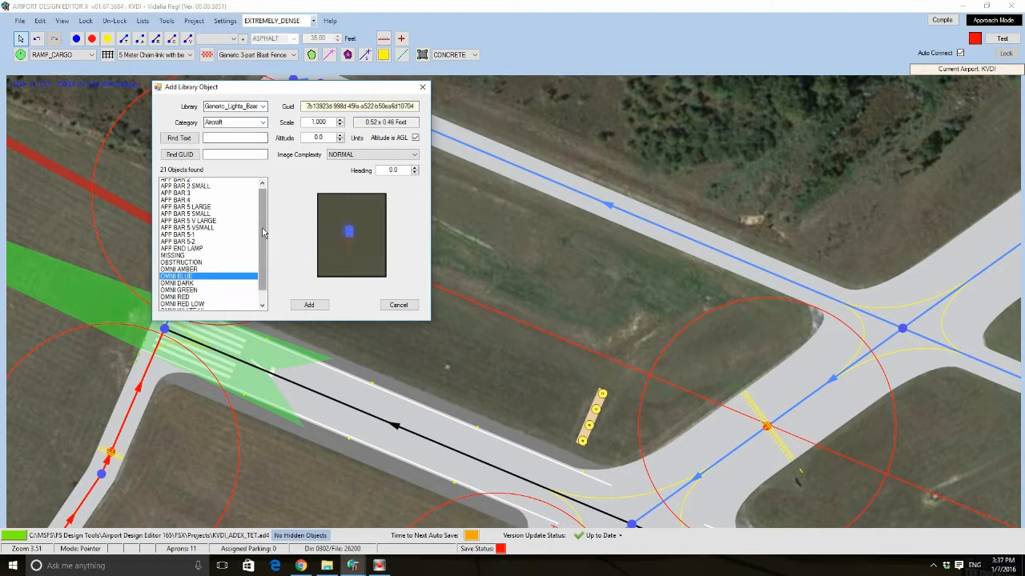
{"action": "scroll", "coordinate": [263, 232], "scroll_direction": "down", "scroll_amount": 1}
{"action": "left_click", "coordinate": [198, 256]}
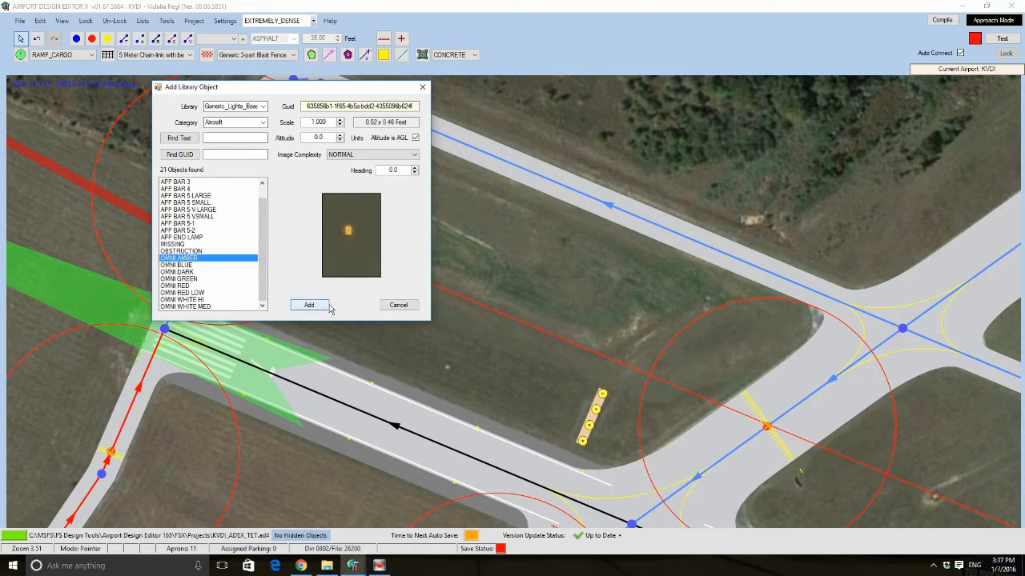
{"action": "left_click", "coordinate": [398, 305]}
Examine the threshold lights at the runway end and highlight the outline of the tarmac apron beneath the runway
{"action": "scroll", "coordinate": [248, 197], "scroll_direction": "up", "scroll_amount": 6}
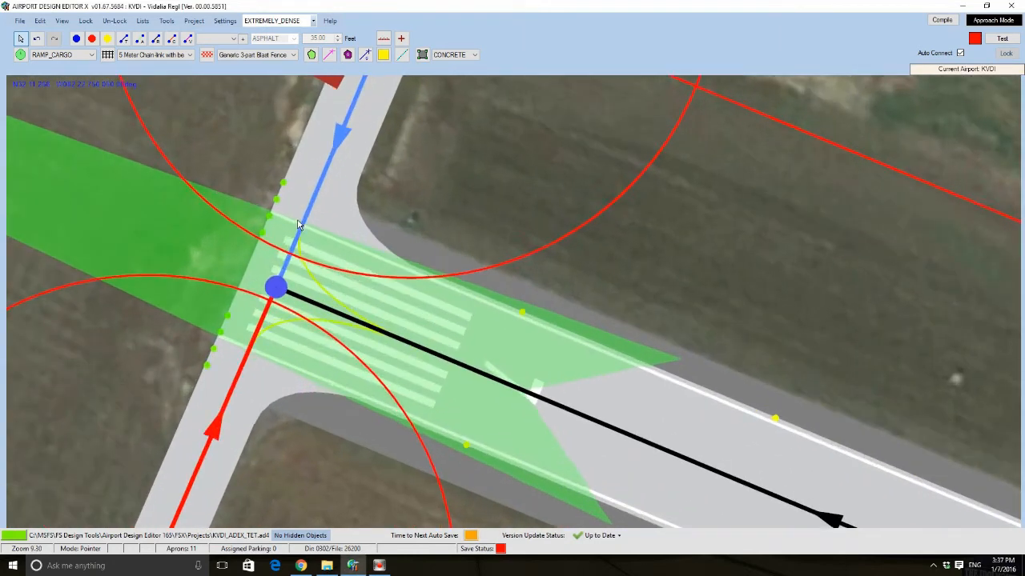
{"action": "left_click_drag", "start_coordinate": [245, 187], "coordinate": [321, 221]}
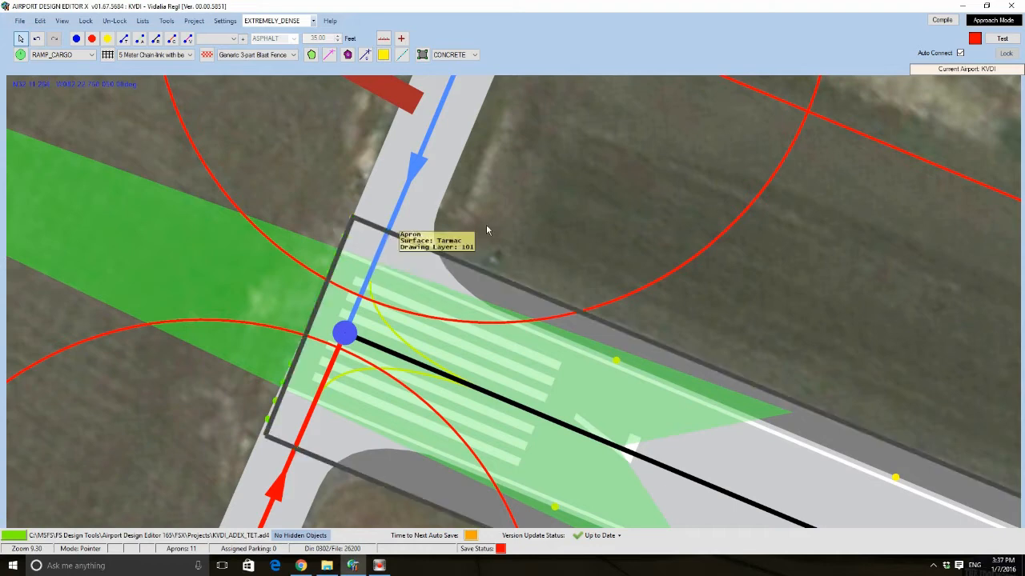
{"action": "scroll", "coordinate": [549, 211], "scroll_direction": "up", "scroll_amount": 1}
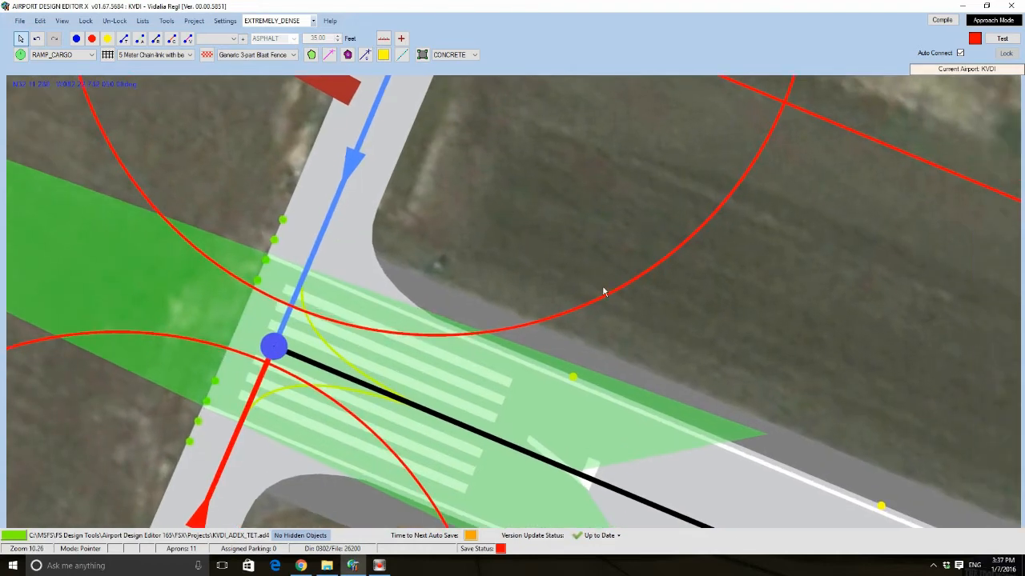
{"action": "left_click_drag", "start_coordinate": [574, 285], "coordinate": [400, 221]}
{"action": "scroll", "coordinate": [401, 224], "scroll_direction": "down", "scroll_amount": 6}
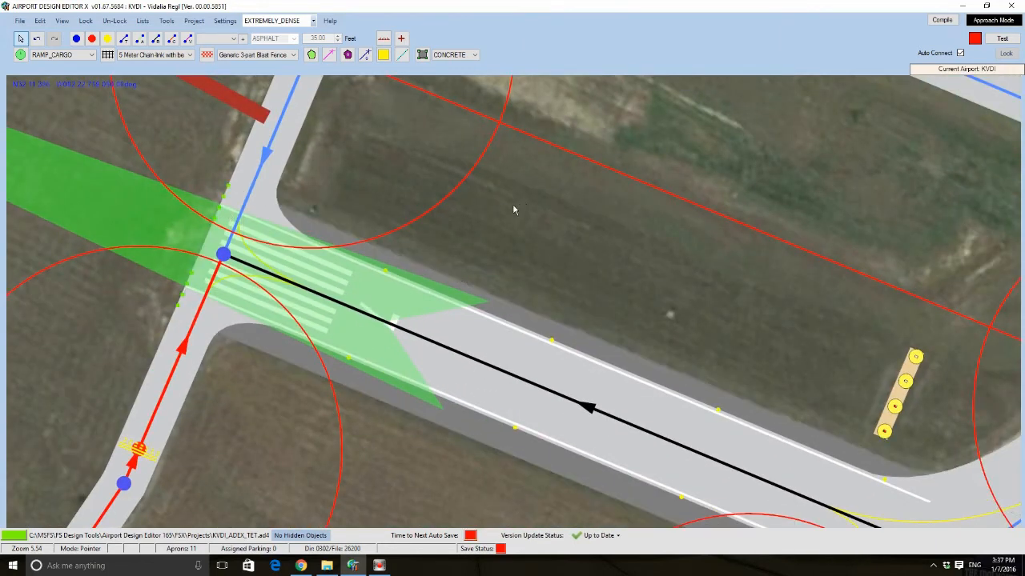
{"action": "scroll", "coordinate": [471, 252], "scroll_direction": "up", "scroll_amount": 3}
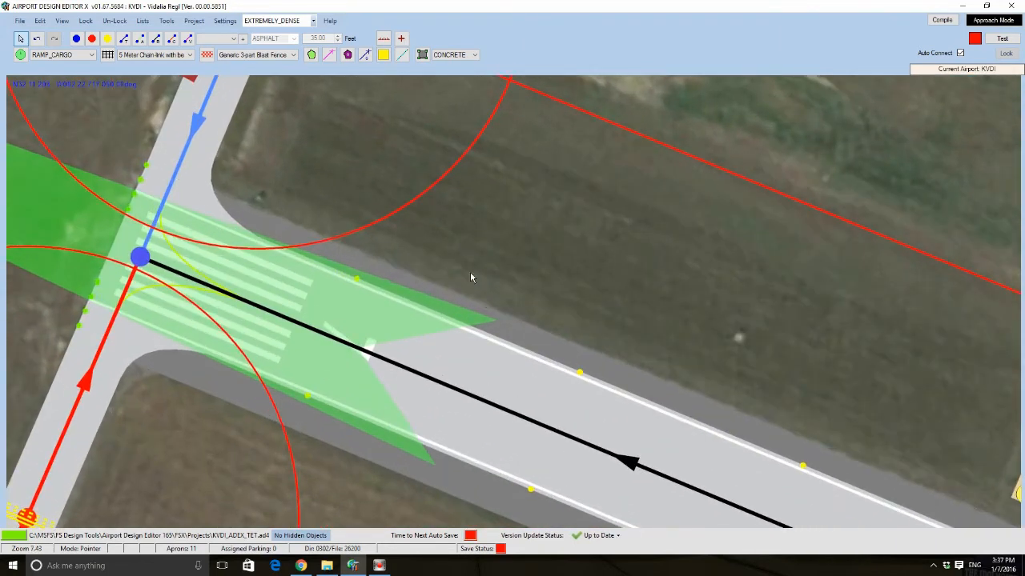
{"action": "left_click", "coordinate": [508, 331]}
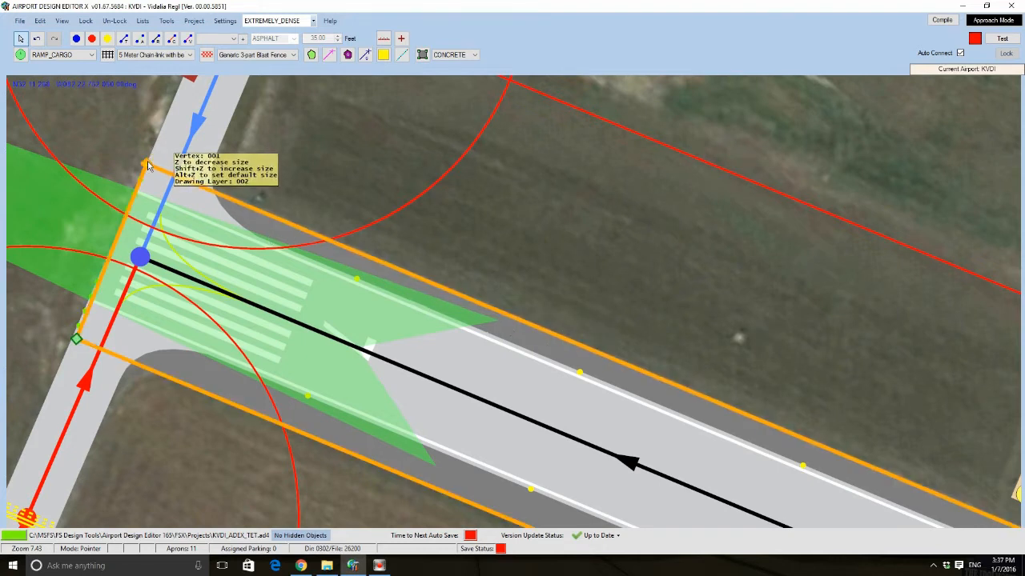
{"action": "left_click", "coordinate": [341, 137]}
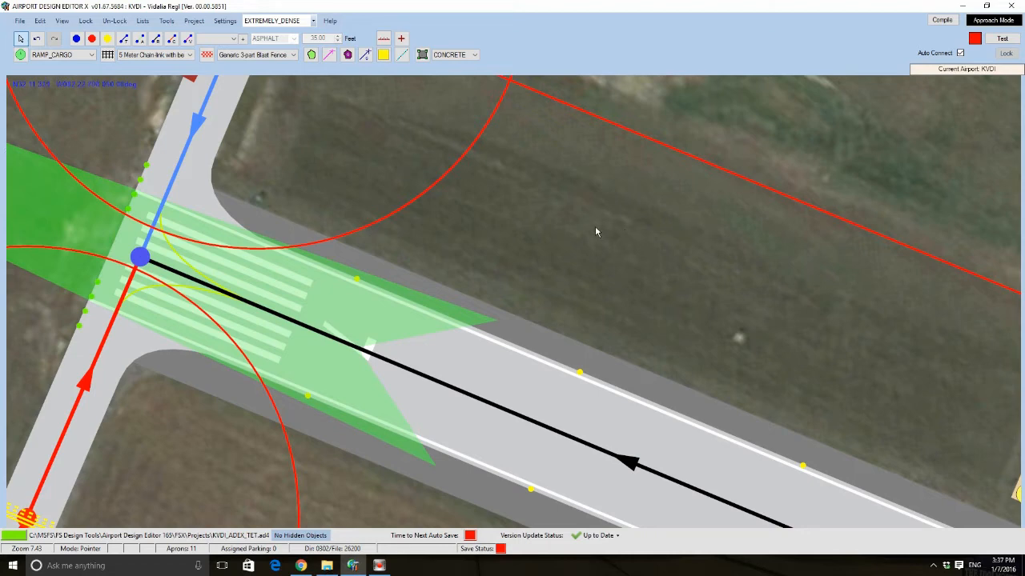
Look over the runway edge lights between the threshold and the wide crossing taxiway
{"action": "scroll", "coordinate": [582, 255], "scroll_direction": "down", "scroll_amount": 4}
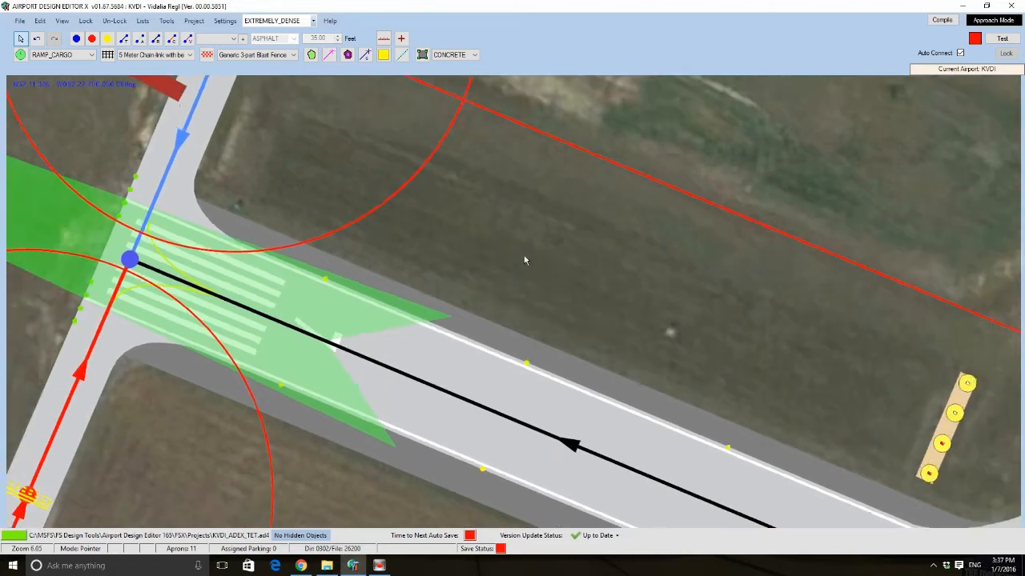
{"action": "scroll", "coordinate": [526, 255], "scroll_direction": "down", "scroll_amount": 6}
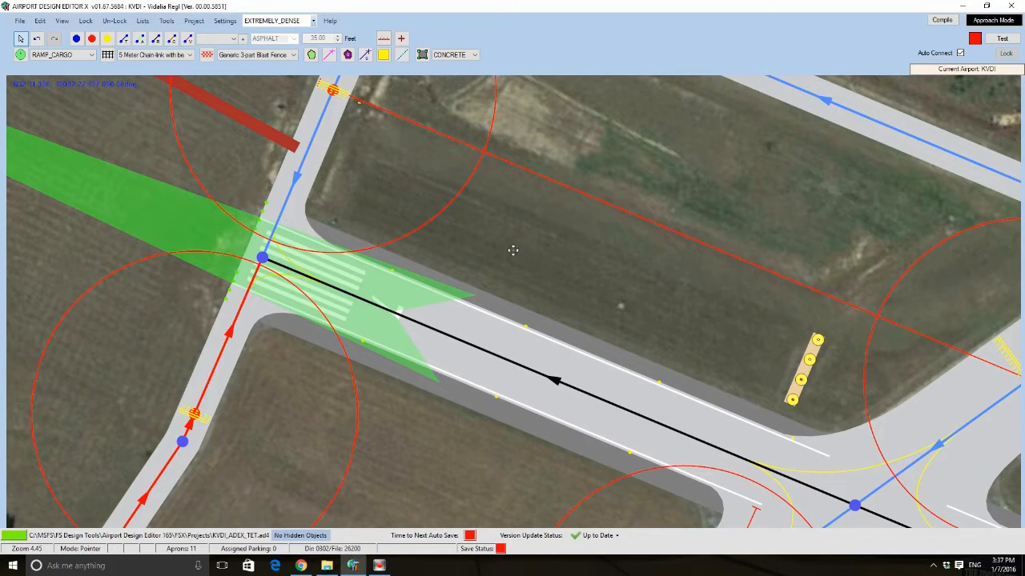
{"action": "scroll", "coordinate": [415, 226], "scroll_direction": "up", "scroll_amount": 2}
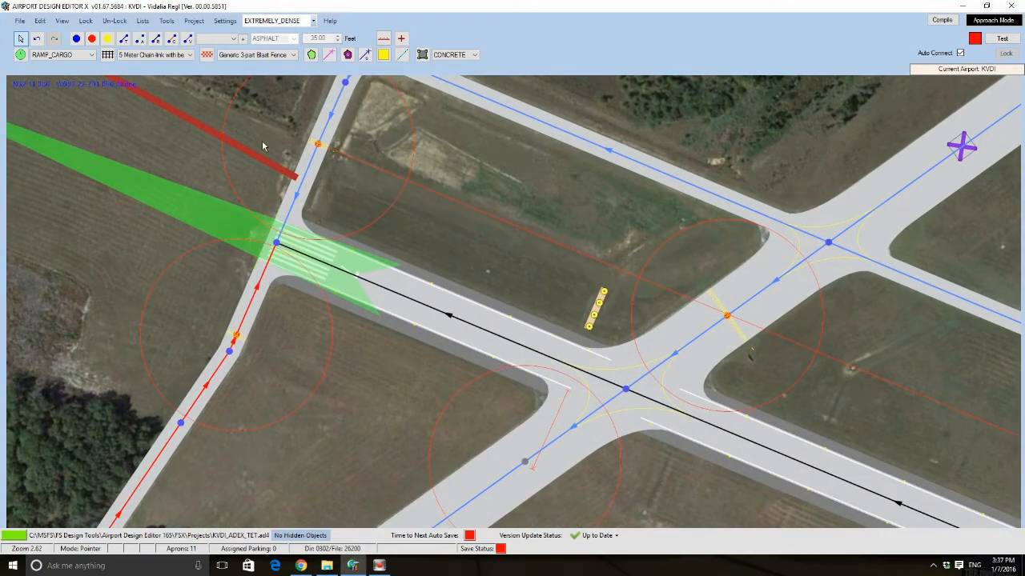
{"action": "scroll", "coordinate": [354, 190], "scroll_direction": "up", "scroll_amount": 5}
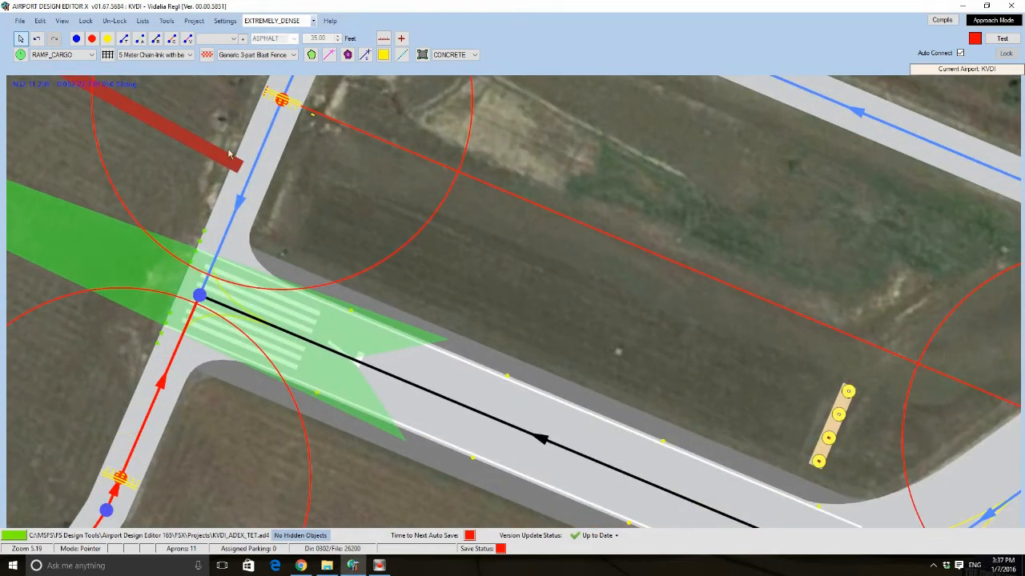
{"action": "left_click_drag", "start_coordinate": [553, 337], "coordinate": [296, 206]}
{"action": "scroll", "coordinate": [296, 205], "scroll_direction": "down", "scroll_amount": 1}
{"action": "scroll", "coordinate": [296, 210], "scroll_direction": "down", "scroll_amount": 2}
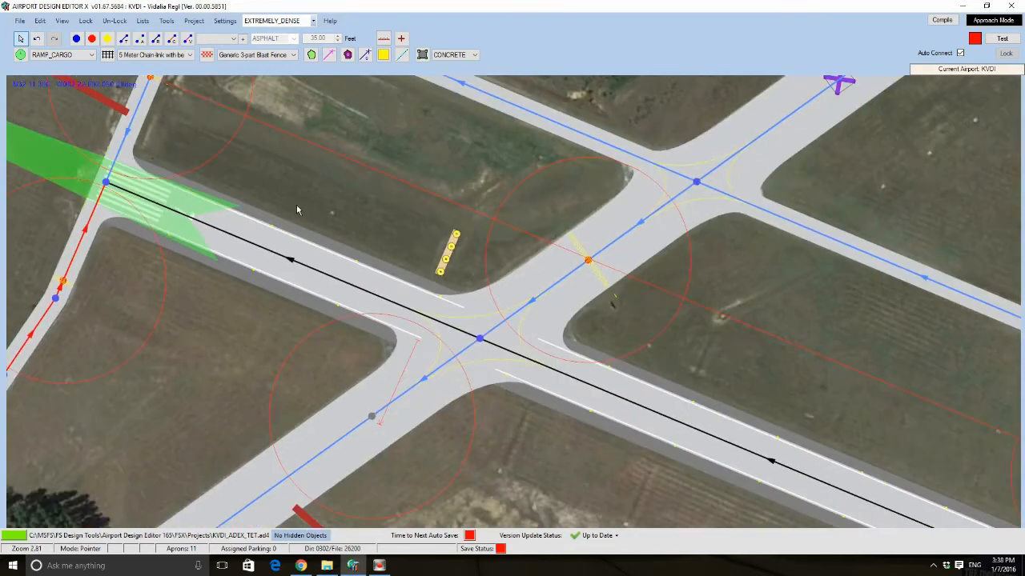
Add an OMNI BLUE library light to the grass beside the runway threshold and shift it slightly toward the runway
{"action": "scroll", "coordinate": [395, 301], "scroll_direction": "up", "scroll_amount": 4}
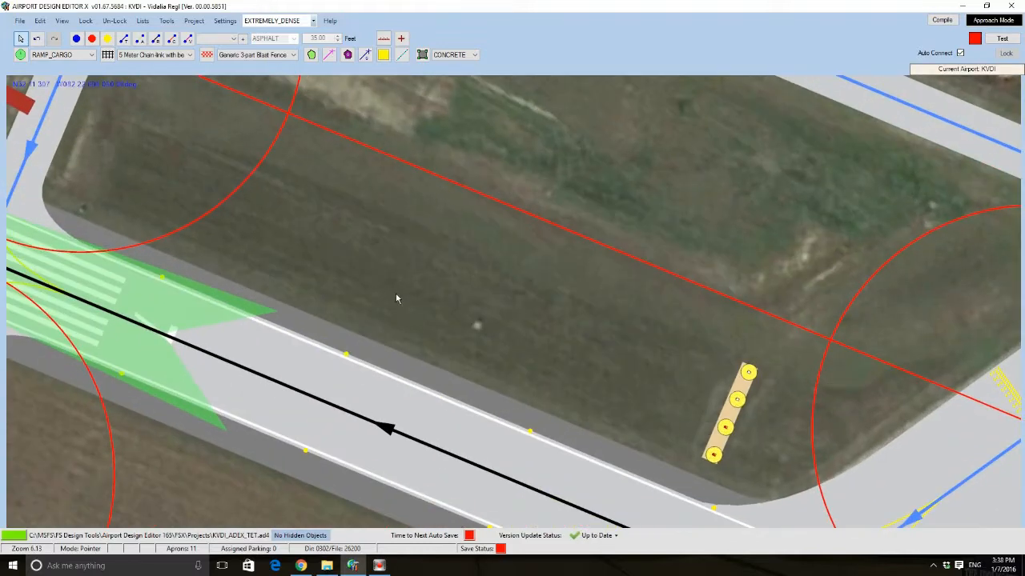
{"action": "right_click", "coordinate": [174, 173]}
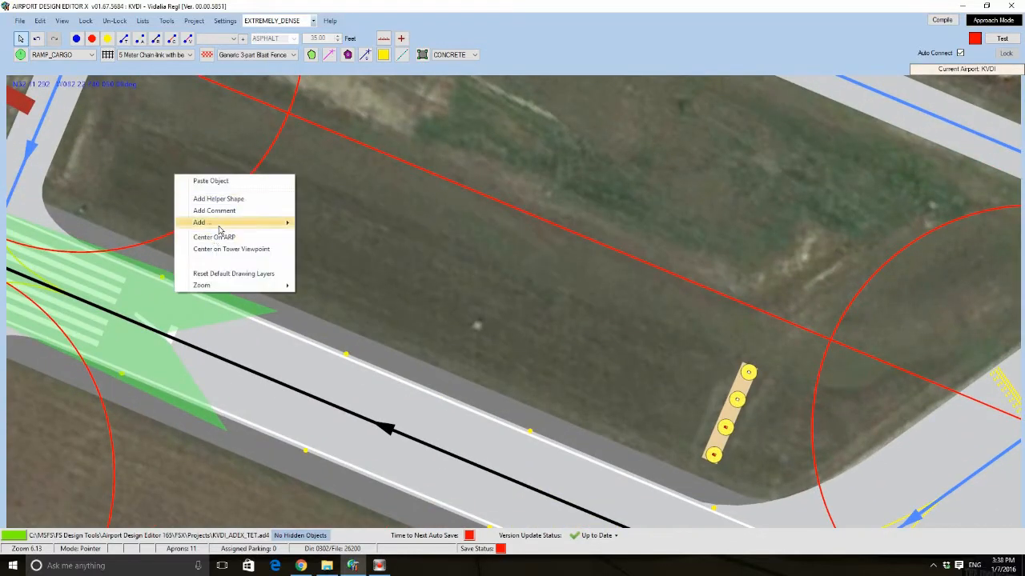
{"action": "mouse_move", "coordinate": [240, 223]}
{"action": "left_click", "coordinate": [335, 295]}
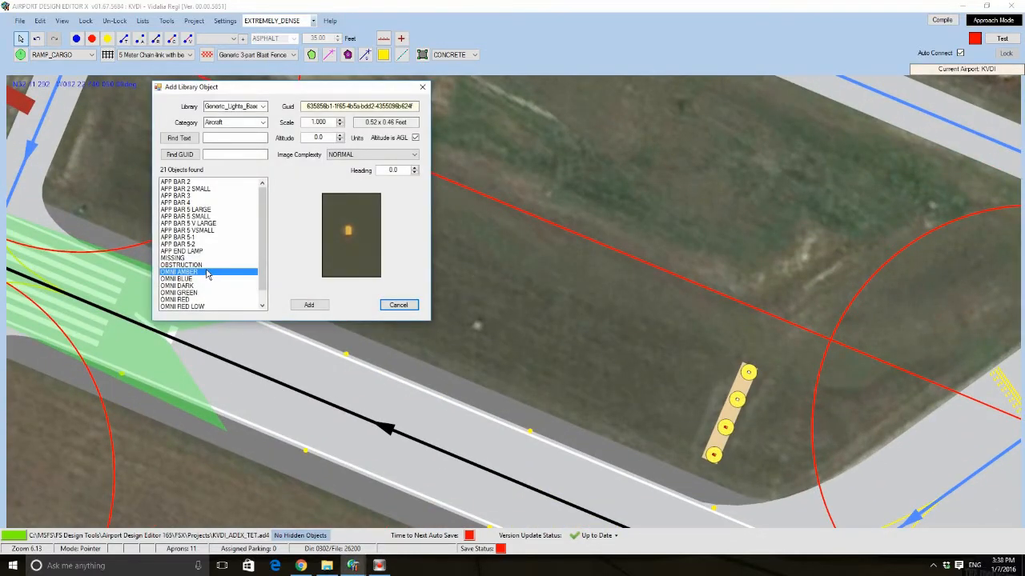
{"action": "left_click", "coordinate": [183, 279]}
{"action": "left_click", "coordinate": [309, 305]}
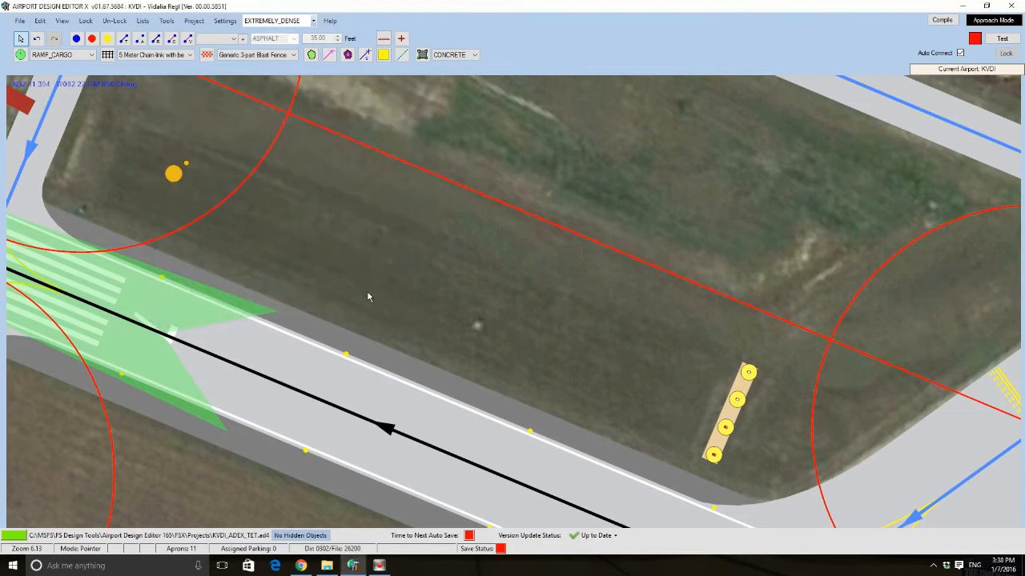
{"action": "left_click_drag", "start_coordinate": [173, 183], "coordinate": [171, 211]}
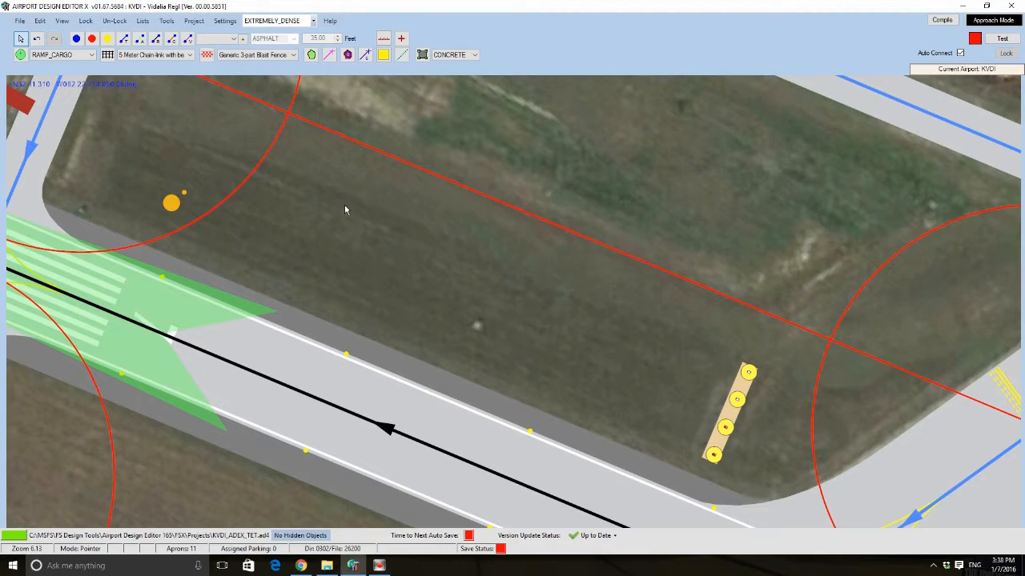
Inspect the runway section and its edge lights between the added blue light and the wide crossing taxiway
{"action": "scroll", "coordinate": [327, 143], "scroll_direction": "down", "scroll_amount": 5}
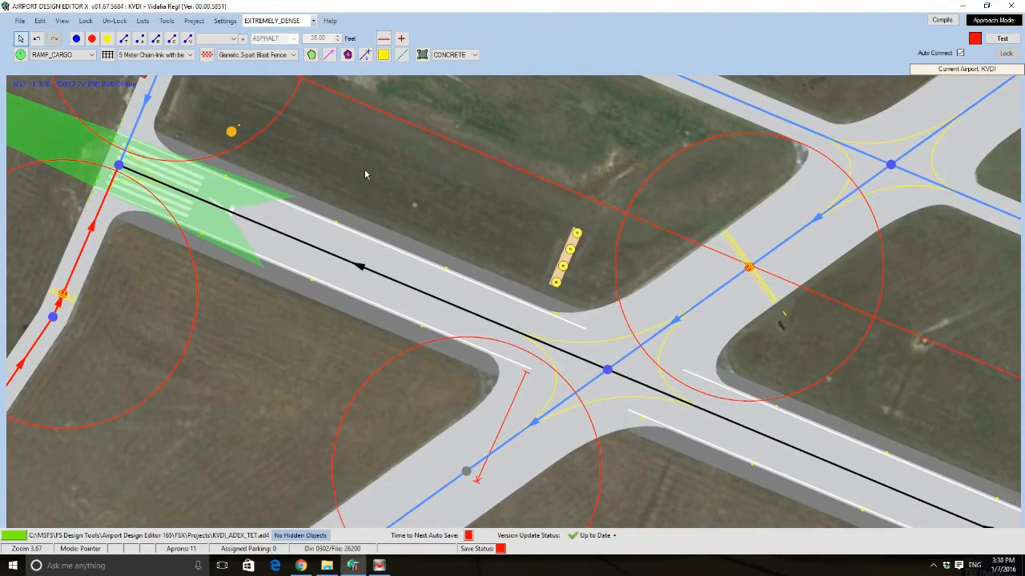
{"action": "scroll", "coordinate": [364, 175], "scroll_direction": "up", "scroll_amount": 3}
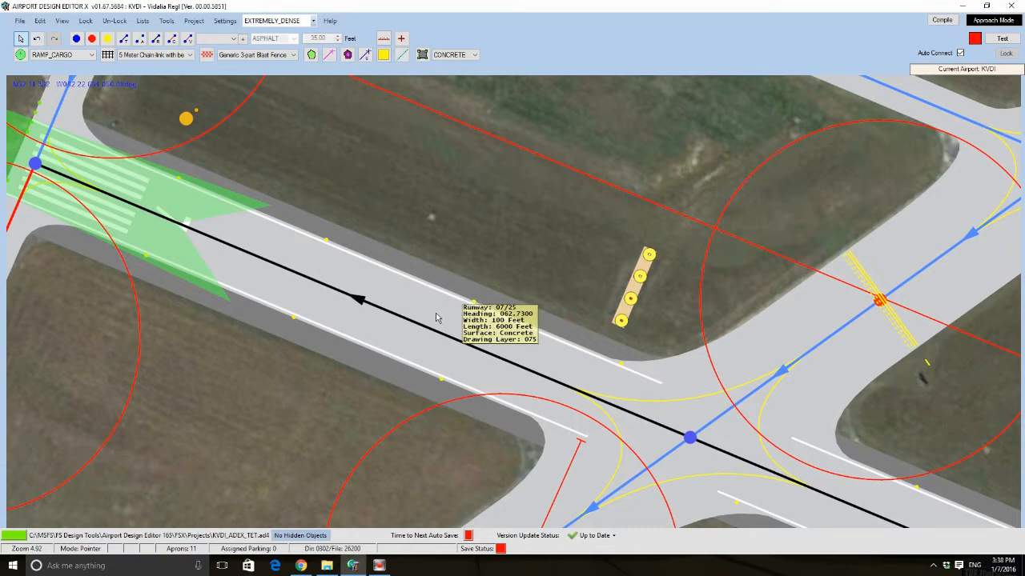
{"action": "left_click_drag", "start_coordinate": [532, 274], "coordinate": [331, 149]}
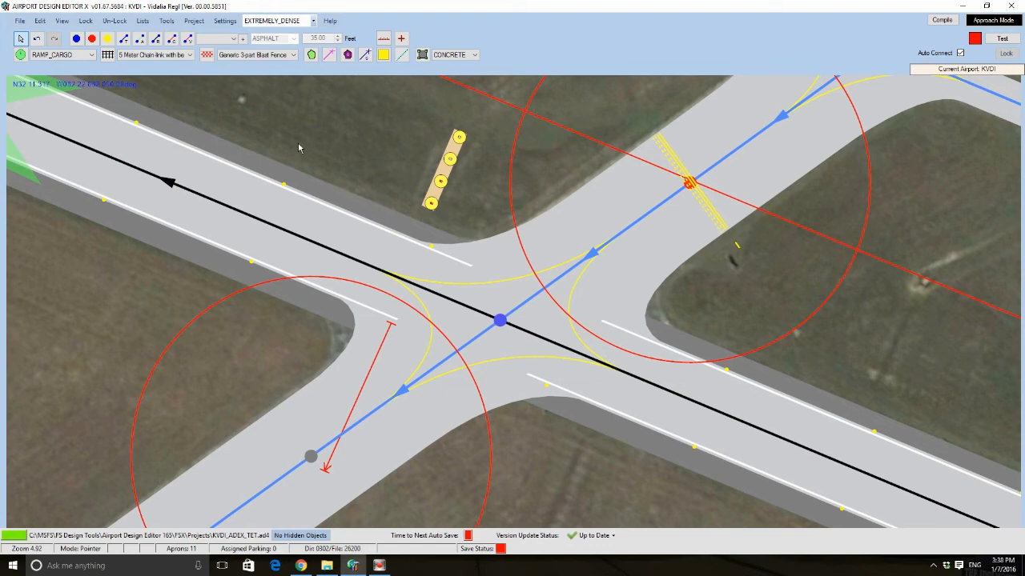
{"action": "left_click_drag", "start_coordinate": [297, 142], "coordinate": [595, 389]}
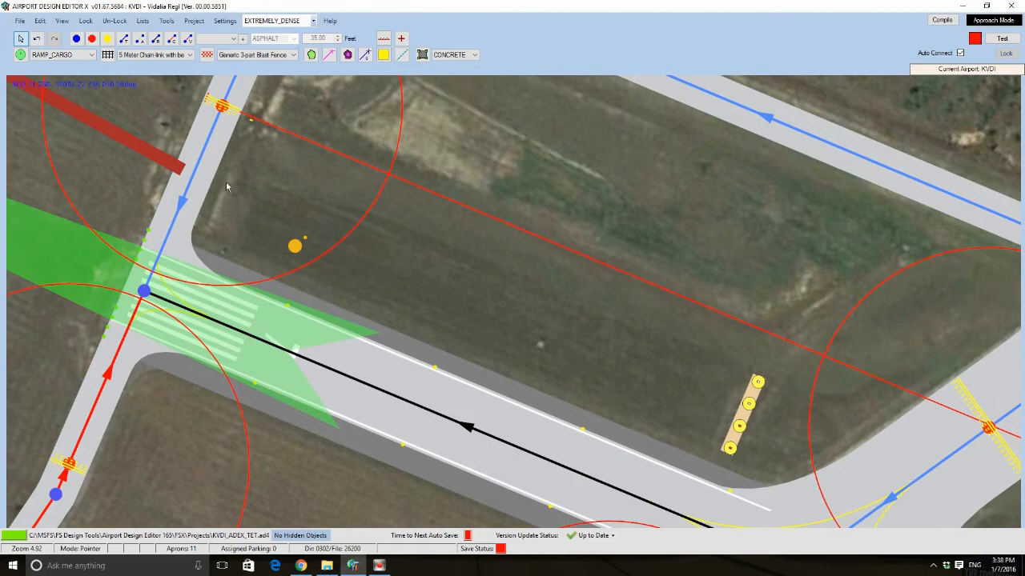
{"action": "scroll", "coordinate": [275, 253], "scroll_direction": "up", "scroll_amount": 2}
{"action": "scroll", "coordinate": [274, 254], "scroll_direction": "down", "scroll_amount": 3}
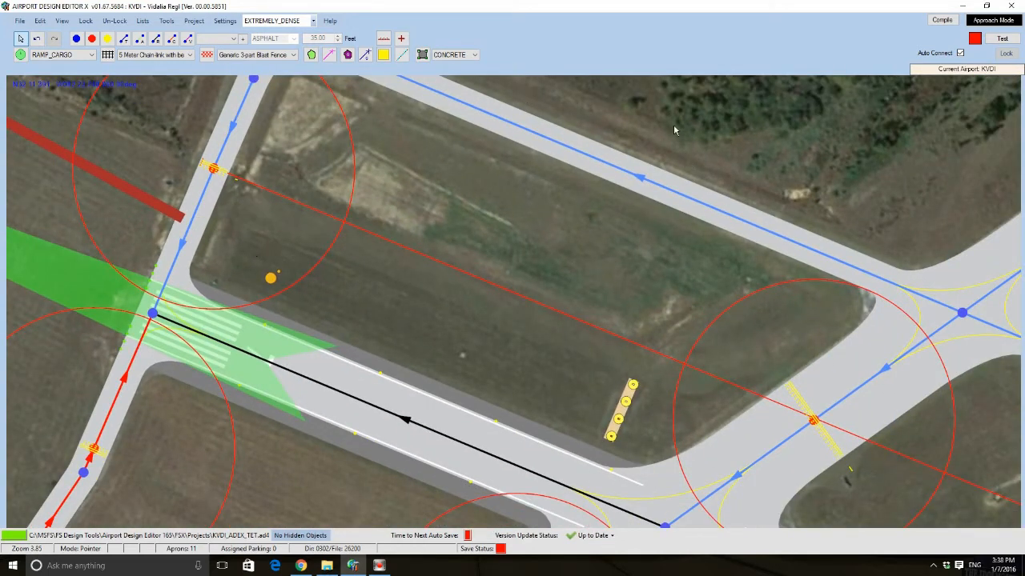
{"action": "scroll", "coordinate": [240, 238], "scroll_direction": "up", "scroll_amount": 2}
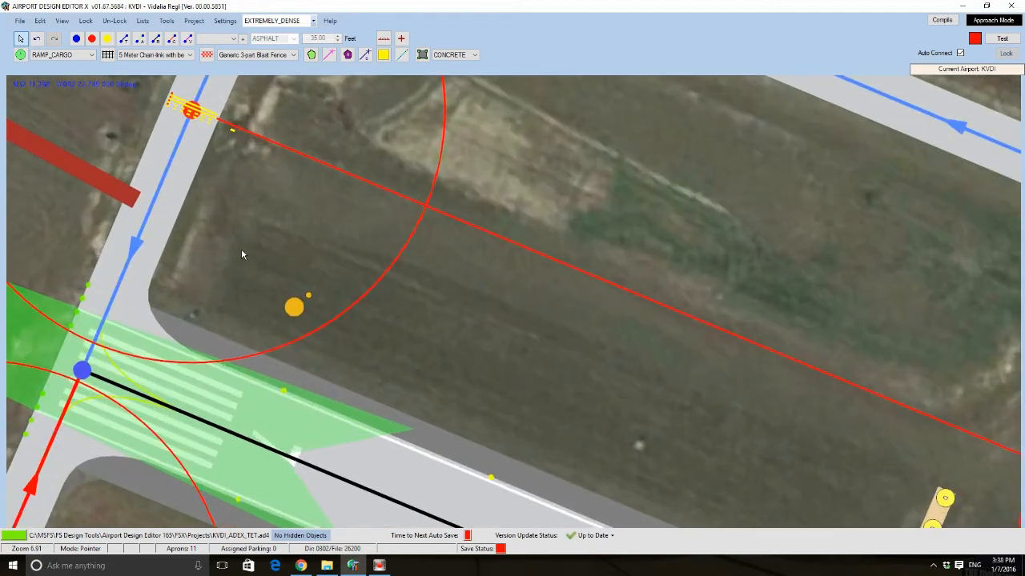
Move the OMNI BLUE light closer to the inner corner where the taxiway meets the runway threshold
{"action": "scroll", "coordinate": [454, 243], "scroll_direction": "up", "scroll_amount": 3}
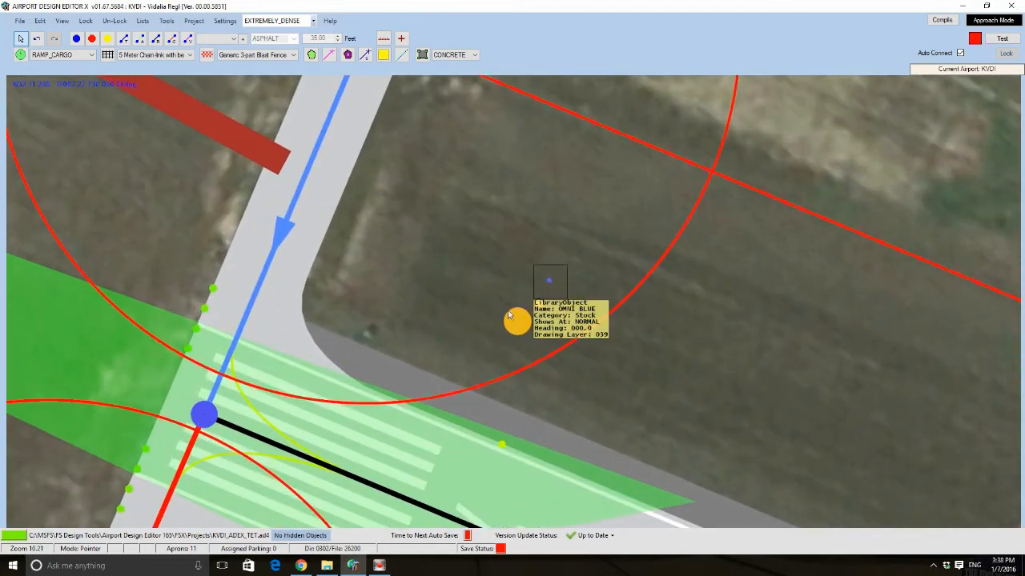
{"action": "left_click_drag", "start_coordinate": [513, 331], "coordinate": [413, 275]}
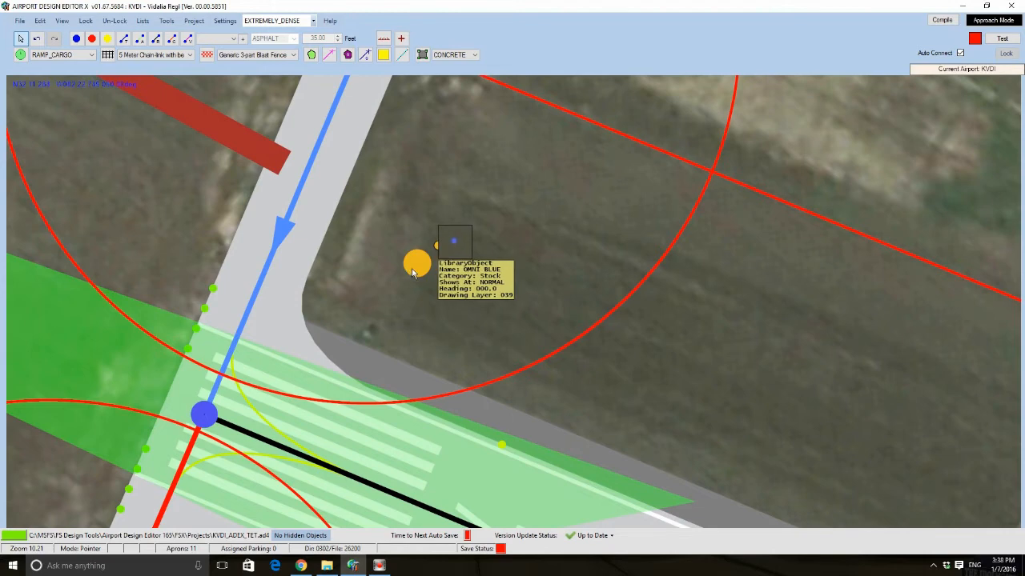
{"action": "scroll", "coordinate": [413, 275], "scroll_direction": "up", "scroll_amount": 2}
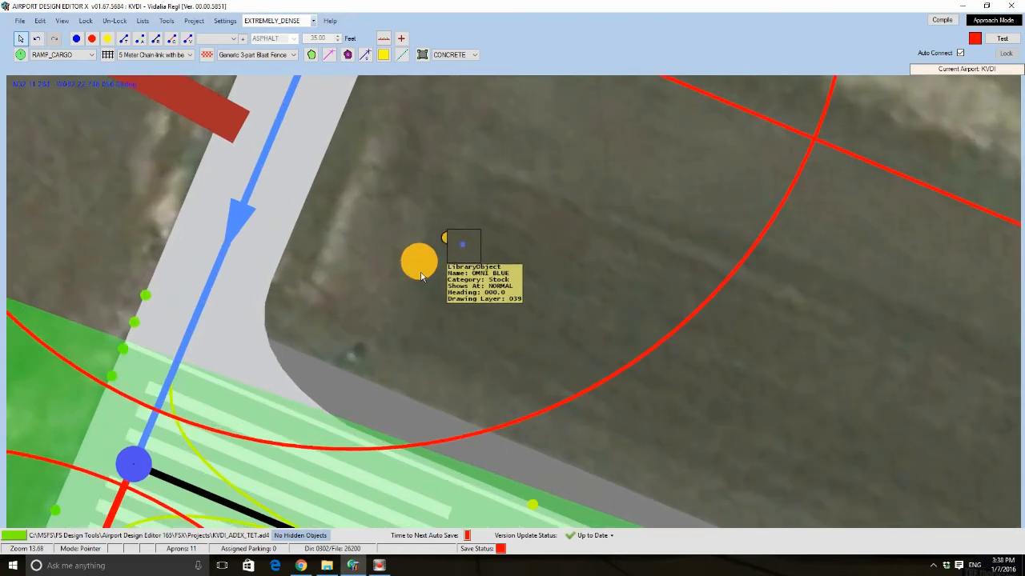
{"action": "scroll", "coordinate": [421, 223], "scroll_direction": "down", "scroll_amount": 2}
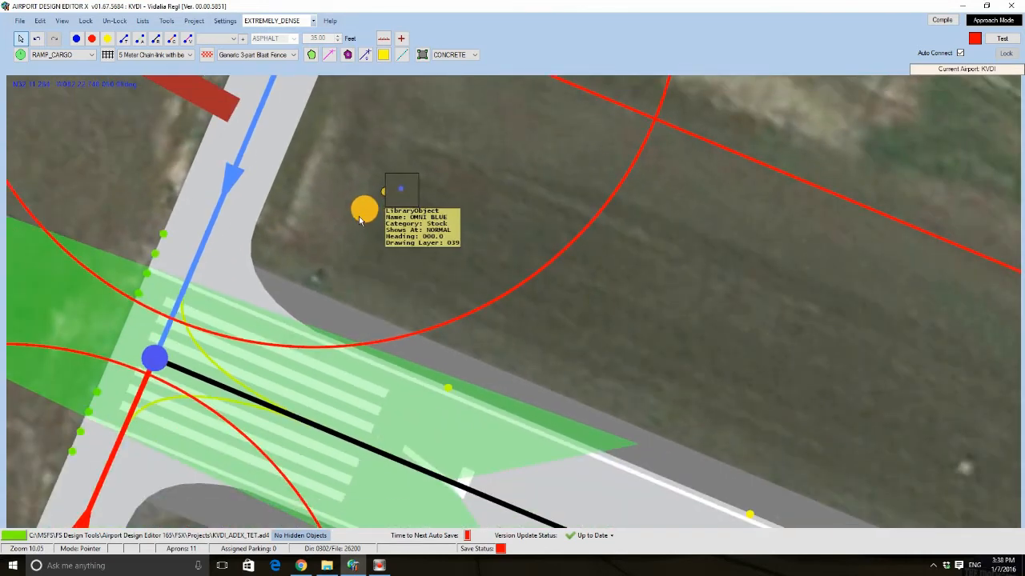
{"action": "left_click_drag", "start_coordinate": [317, 263], "coordinate": [315, 265]}
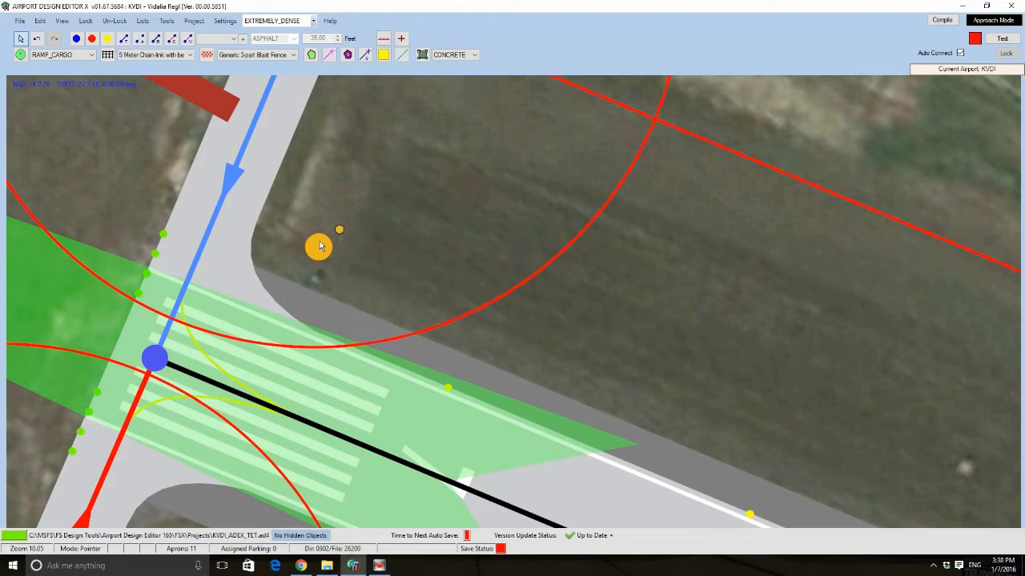
{"action": "scroll", "coordinate": [319, 256], "scroll_direction": "up", "scroll_amount": 2}
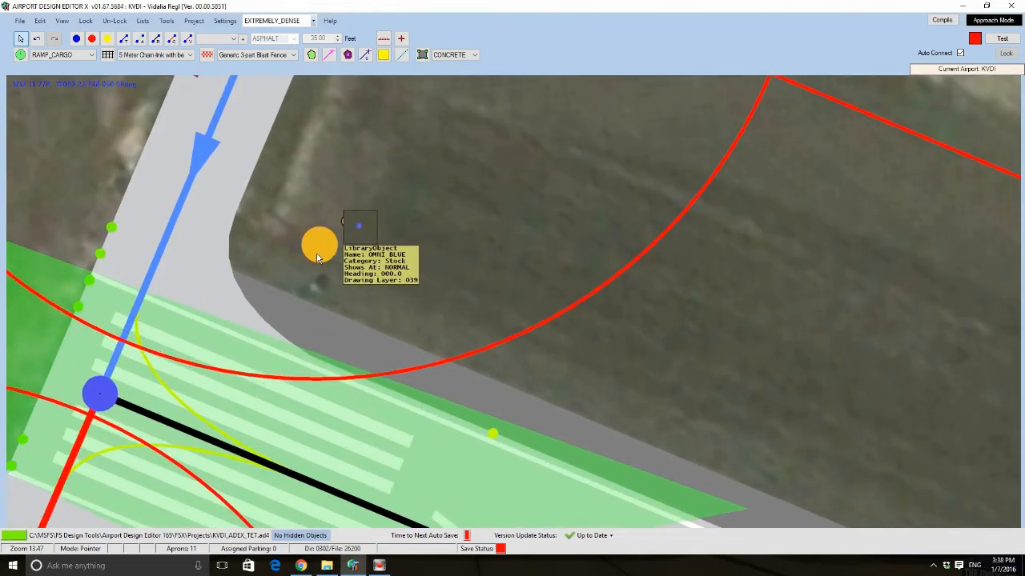
Preview the APP BAR 5 V LARGE, APP BAR 2 and APP END LAMP library objects, and close the dialog without adding any
{"action": "right_click", "coordinate": [425, 176]}
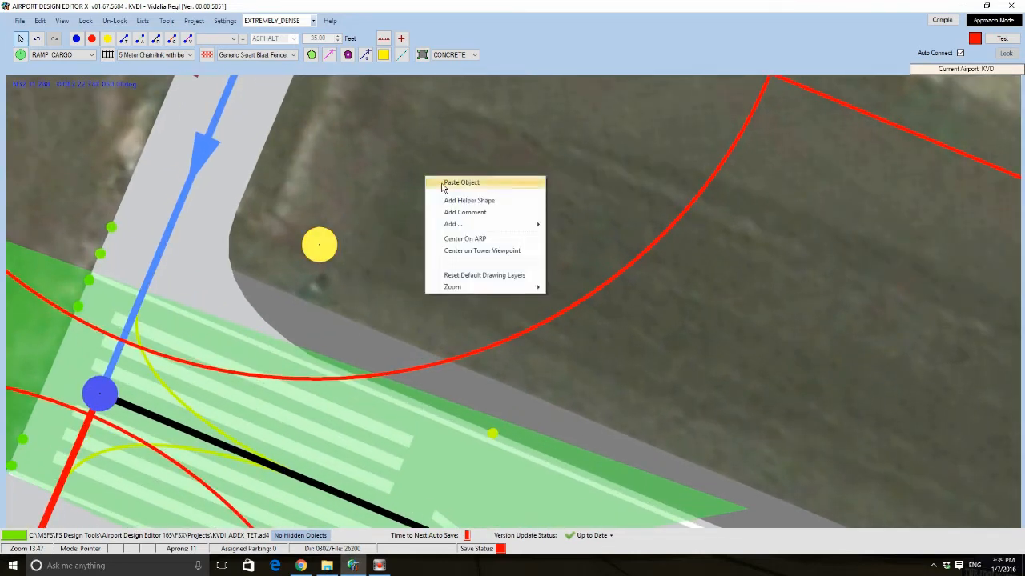
{"action": "mouse_move", "coordinate": [472, 226]}
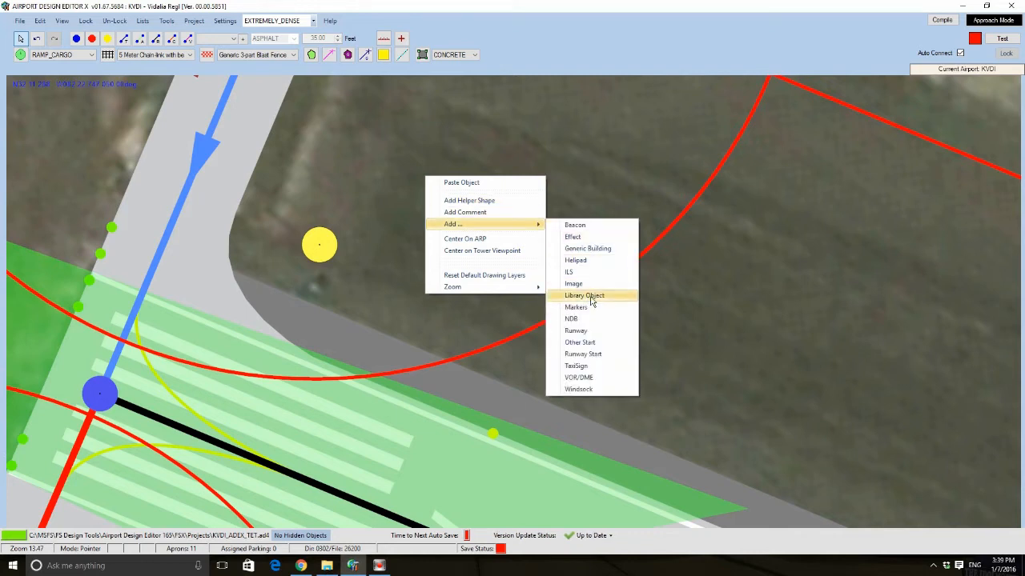
{"action": "left_click", "coordinate": [588, 296]}
{"action": "left_click", "coordinate": [200, 223]}
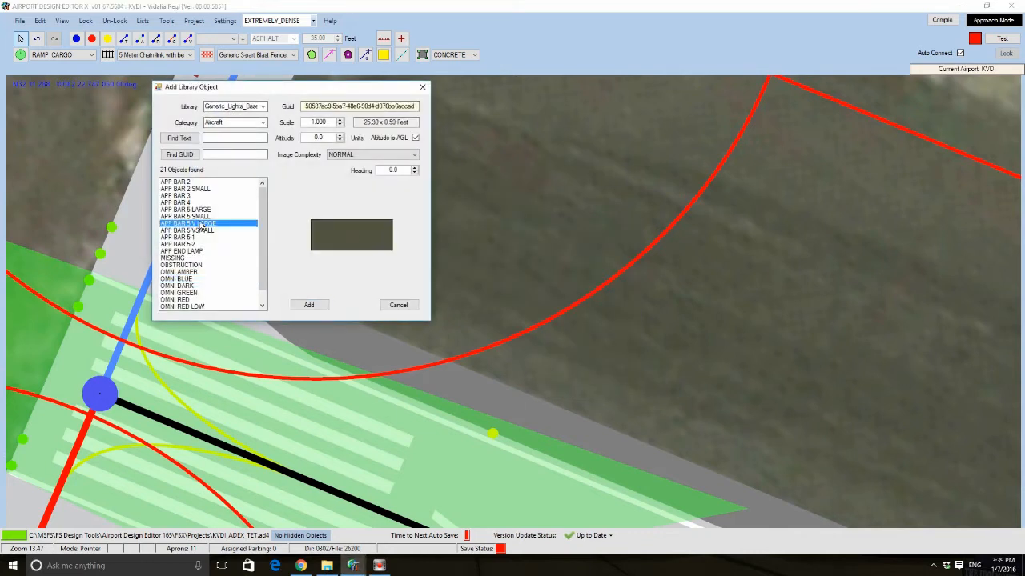
{"action": "left_click", "coordinate": [180, 184]}
{"action": "left_click", "coordinate": [200, 251]}
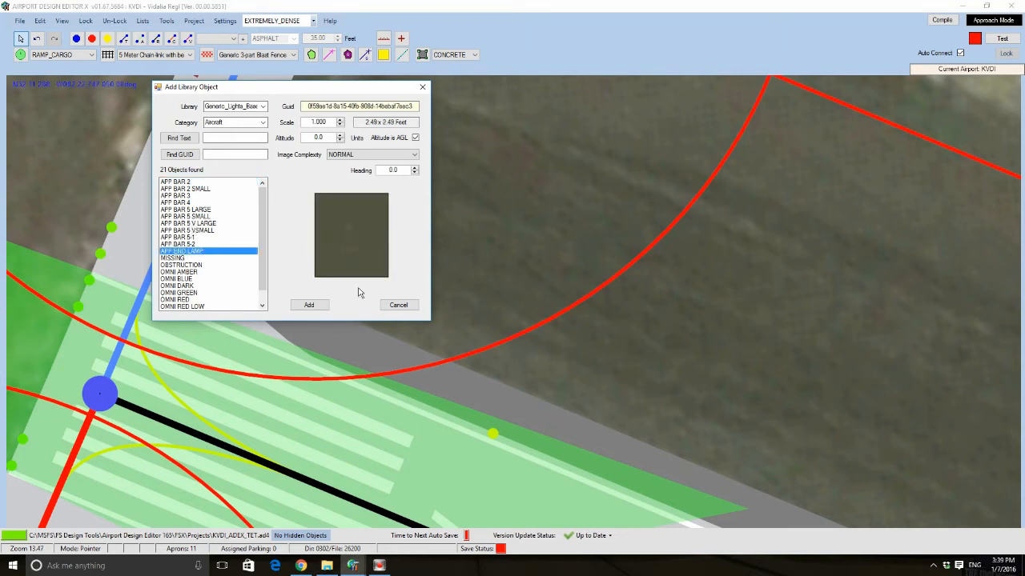
{"action": "left_click", "coordinate": [398, 305]}
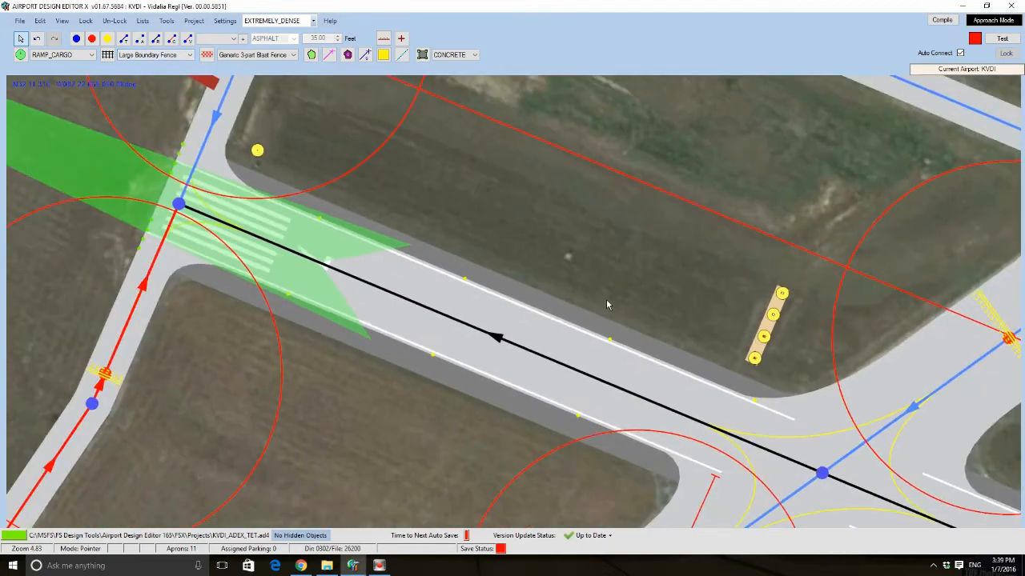
Follow runway 07/25 to its 25 end and examine the blast pad and the land beyond it
{"action": "scroll", "coordinate": [606, 300], "scroll_direction": "down", "scroll_amount": 3}
{"action": "left_click_drag", "start_coordinate": [900, 399], "coordinate": [290, 150]}
{"action": "scroll", "coordinate": [901, 380], "scroll_direction": "down", "scroll_amount": 1}
{"action": "left_click_drag", "start_coordinate": [901, 380], "coordinate": [305, 89]}
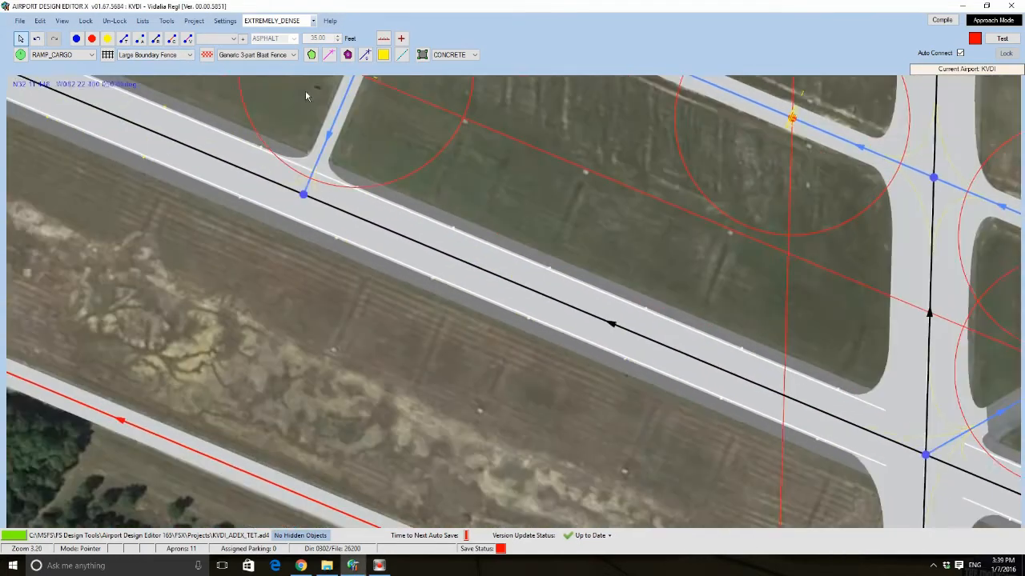
{"action": "left_click_drag", "start_coordinate": [777, 356], "coordinate": [252, 89]}
{"action": "left_click_drag", "start_coordinate": [667, 257], "coordinate": [187, 84]}
{"action": "scroll", "coordinate": [186, 84], "scroll_direction": "down", "scroll_amount": 9}
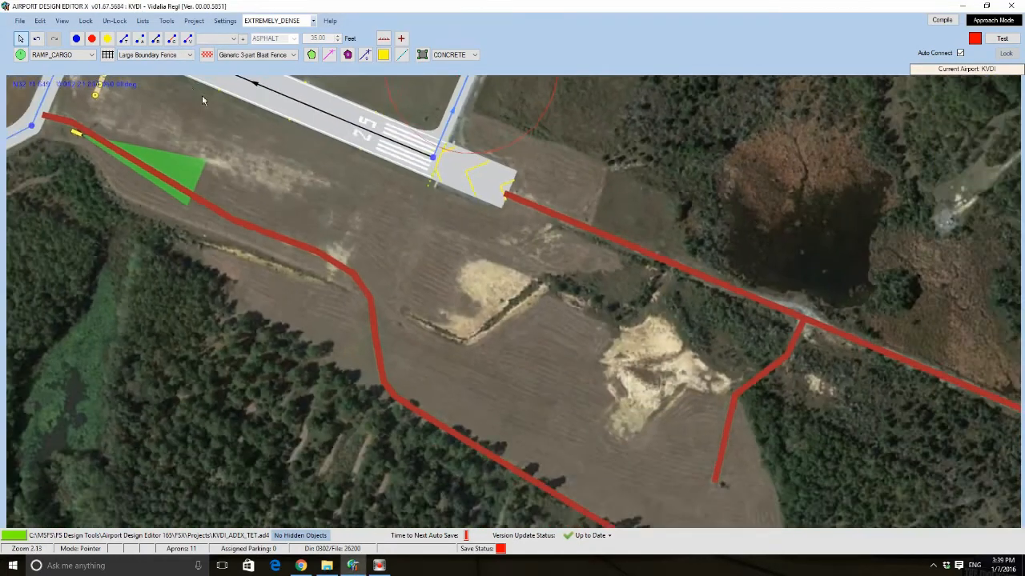
{"action": "left_click_drag", "start_coordinate": [261, 194], "coordinate": [163, 265]}
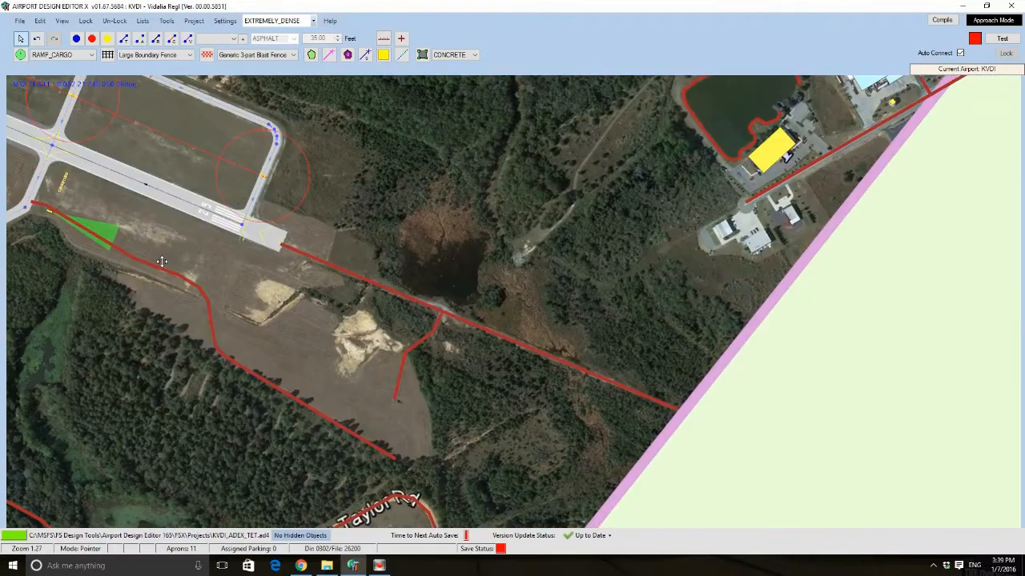
{"action": "scroll", "coordinate": [249, 302], "scroll_direction": "up", "scroll_amount": 2}
{"action": "scroll", "coordinate": [253, 301], "scroll_direction": "up", "scroll_amount": 5}
{"action": "scroll", "coordinate": [450, 293], "scroll_direction": "up", "scroll_amount": 6}
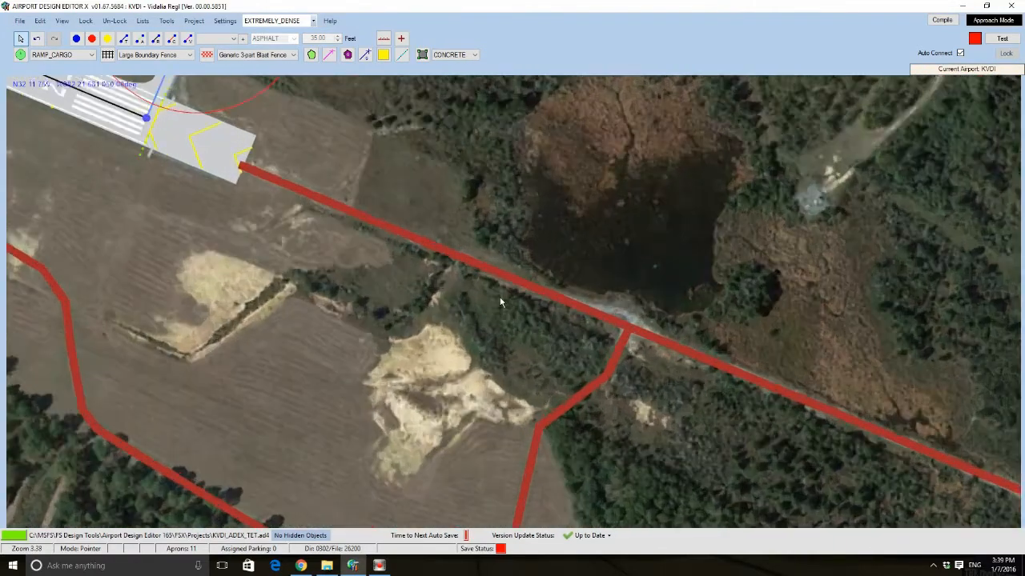
{"action": "scroll", "coordinate": [694, 495], "scroll_direction": "down", "scroll_amount": 12}
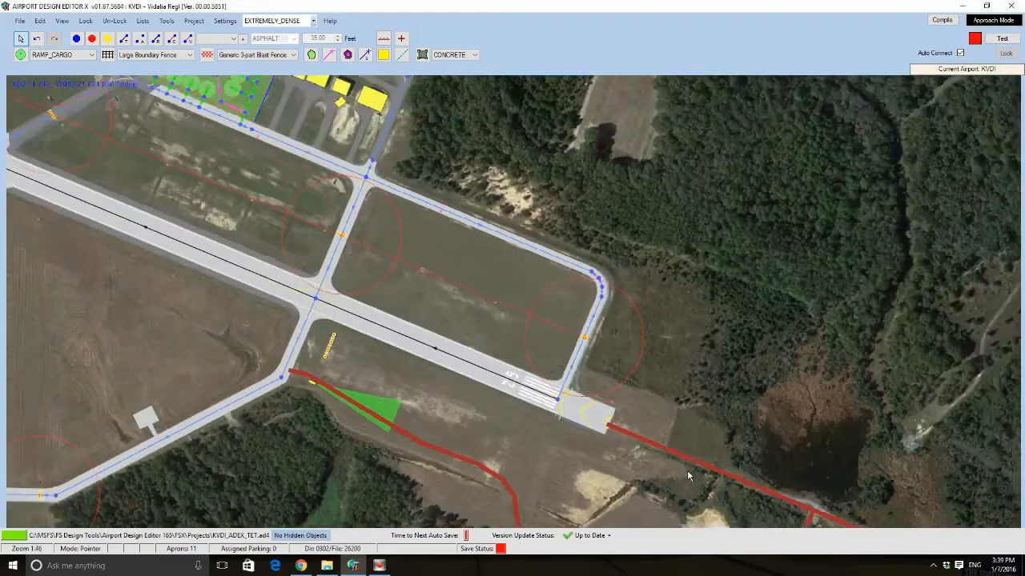
{"action": "scroll", "coordinate": [400, 320], "scroll_direction": "up", "scroll_amount": 4}
{"action": "scroll", "coordinate": [415, 282], "scroll_direction": "up", "scroll_amount": 6}
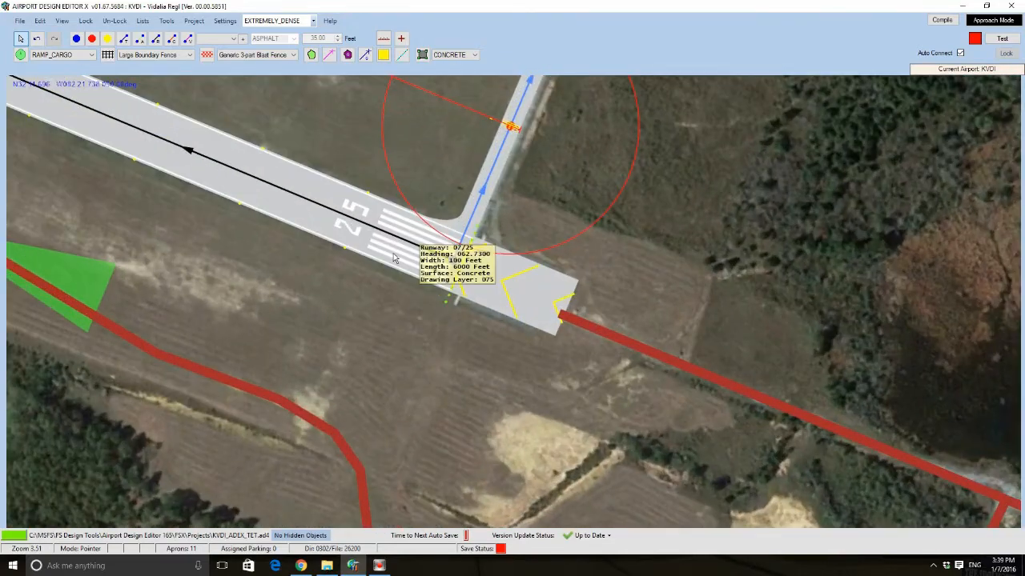
Enable secondary approach lights on runway 07/25 as type ALSF2 with end lights and REIL, and check their layout beyond the 25 end
{"action": "double_click", "coordinate": [311, 192]}
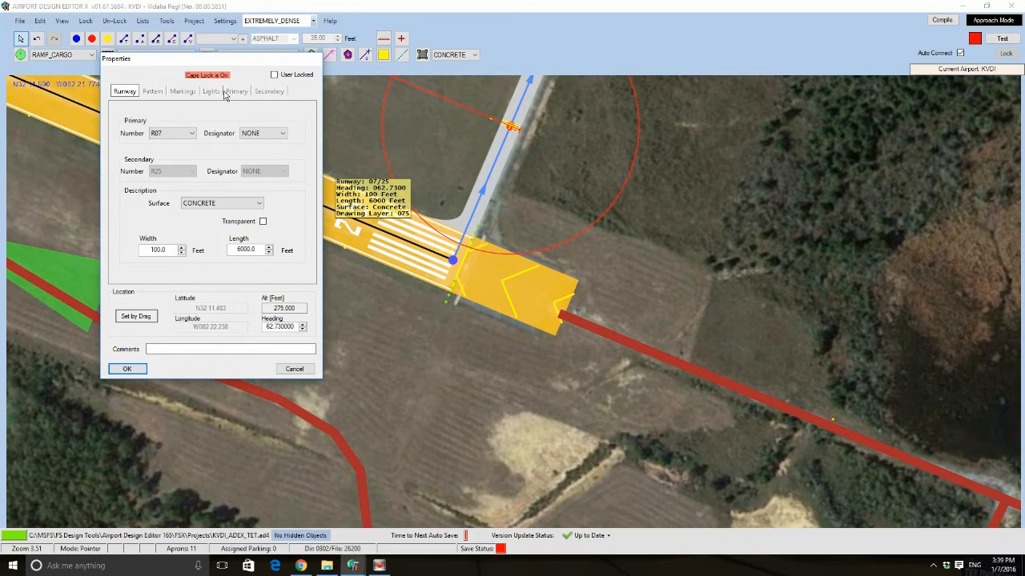
{"action": "left_click", "coordinate": [268, 93]}
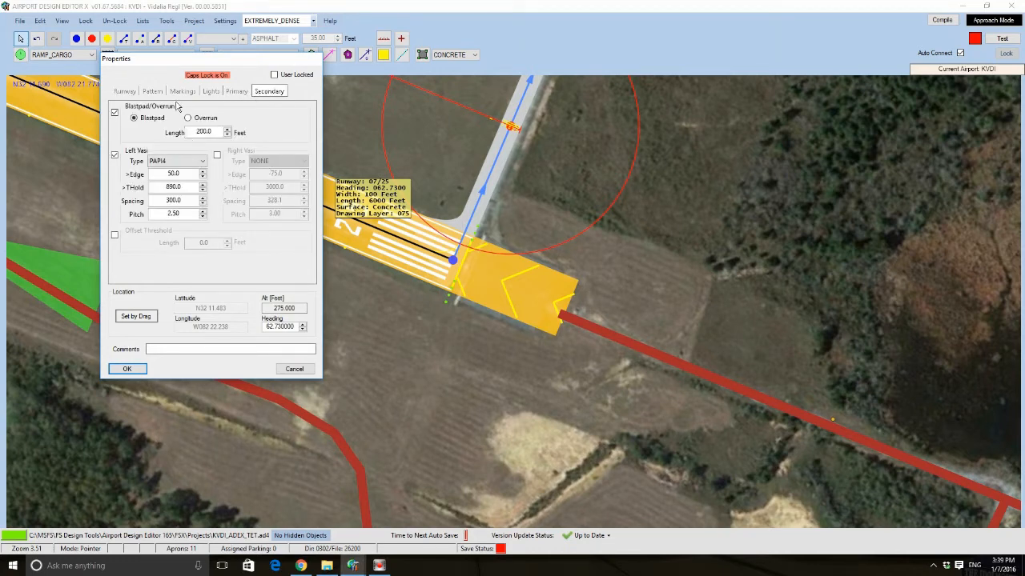
{"action": "left_click", "coordinate": [209, 93]}
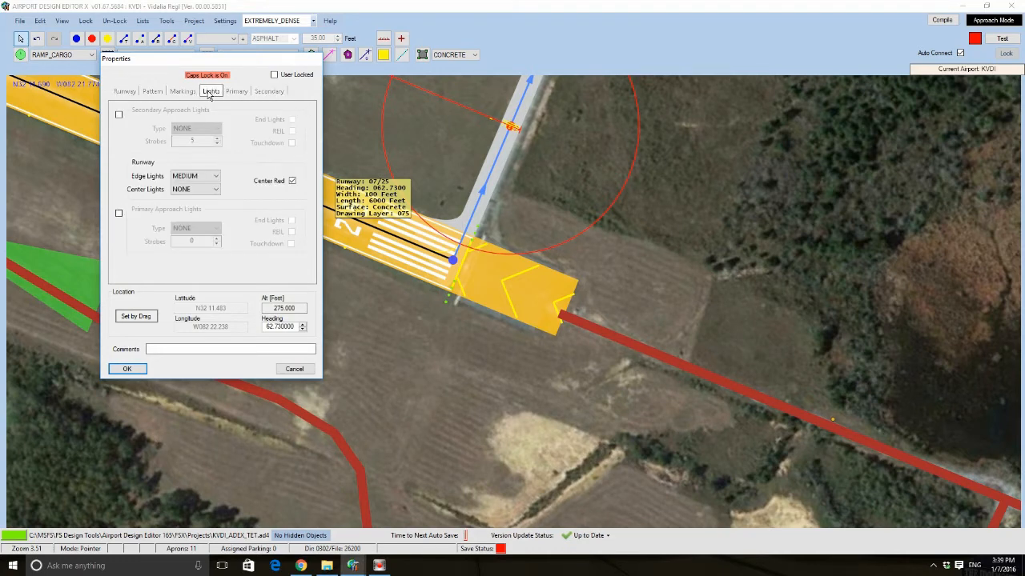
{"action": "left_click", "coordinate": [119, 115]}
{"action": "left_click", "coordinate": [196, 128]}
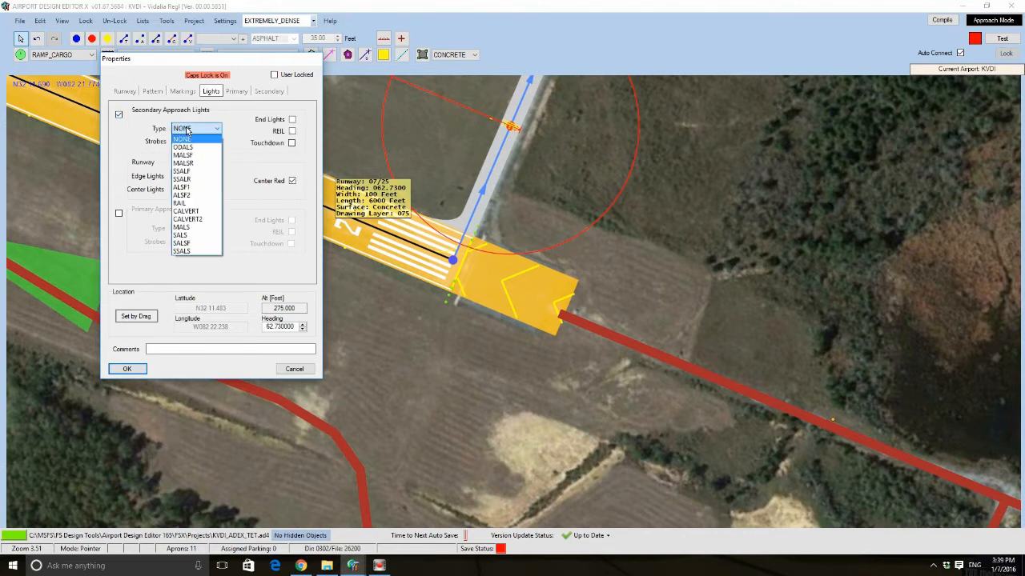
{"action": "left_click", "coordinate": [196, 196]}
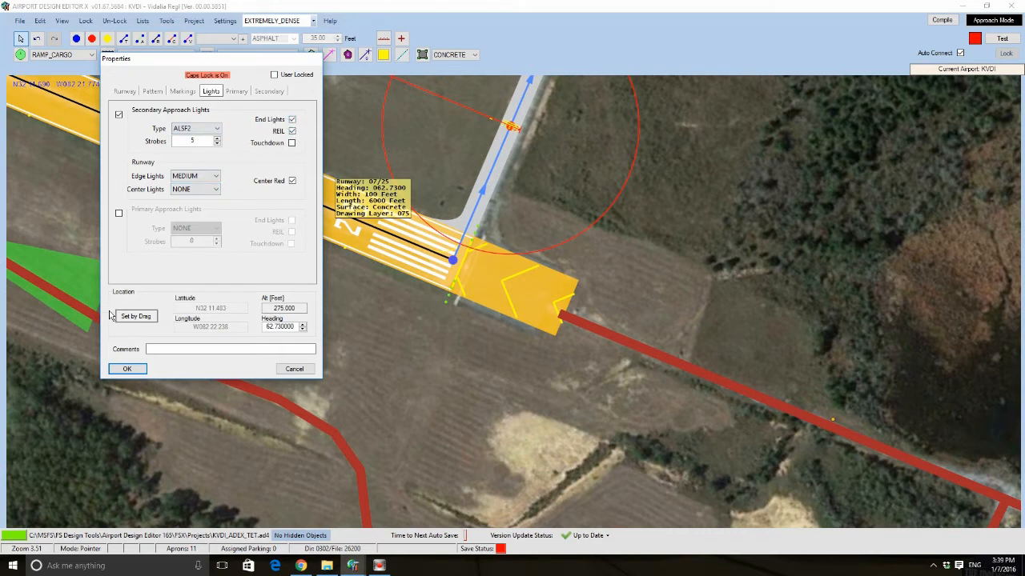
{"action": "left_click", "coordinate": [126, 368]}
{"action": "left_click_drag", "start_coordinate": [618, 437], "coordinate": [301, 254]}
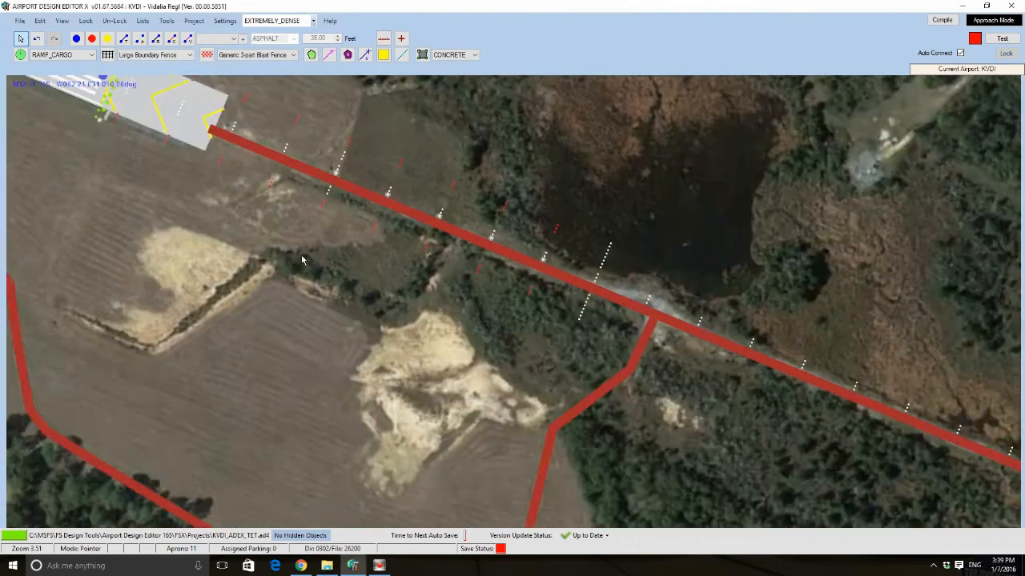
{"action": "scroll", "coordinate": [301, 254], "scroll_direction": "up", "scroll_amount": 1}
{"action": "scroll", "coordinate": [304, 256], "scroll_direction": "down", "scroll_amount": 2}
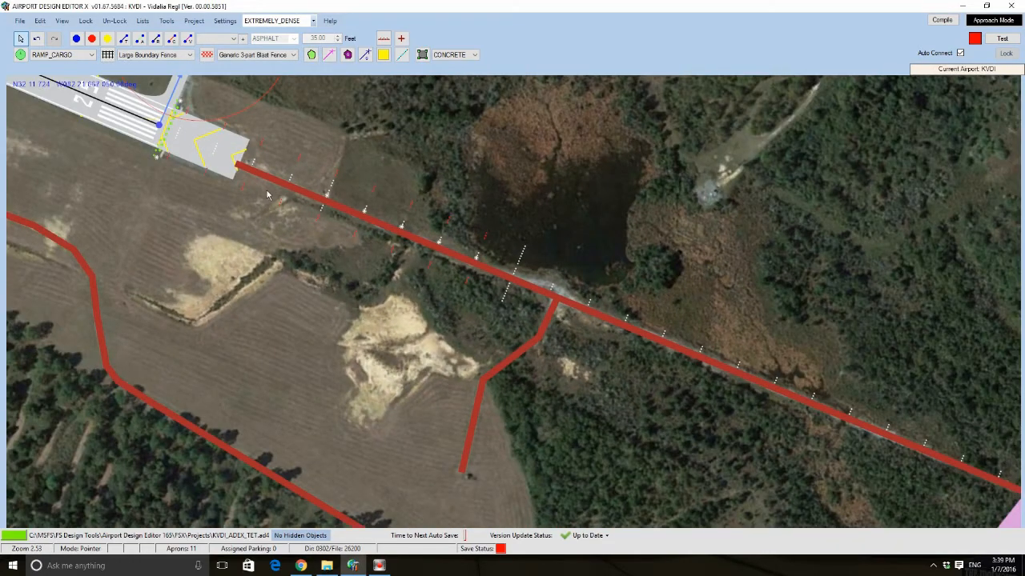
Examine the full ALSF2 approach light layout from its outer end back to the bars just beyond the runway 25 threshold
{"action": "left_click_drag", "start_coordinate": [809, 473], "coordinate": [490, 355]}
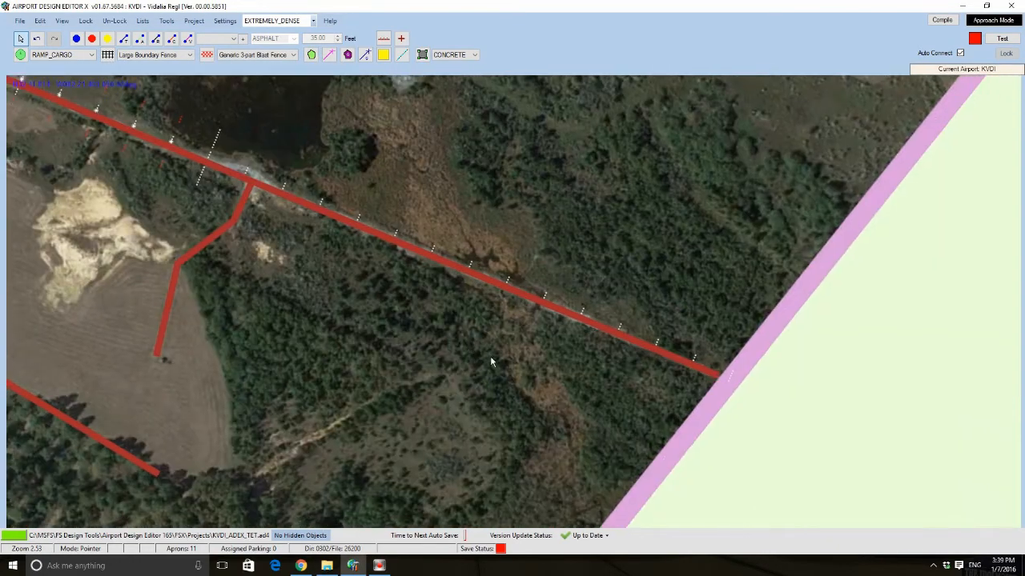
{"action": "scroll", "coordinate": [492, 355], "scroll_direction": "down", "scroll_amount": 2}
{"action": "scroll", "coordinate": [492, 357], "scroll_direction": "down", "scroll_amount": 2}
{"action": "left_click_drag", "start_coordinate": [371, 300], "coordinate": [497, 374]}
{"action": "scroll", "coordinate": [497, 373], "scroll_direction": "up", "scroll_amount": 4}
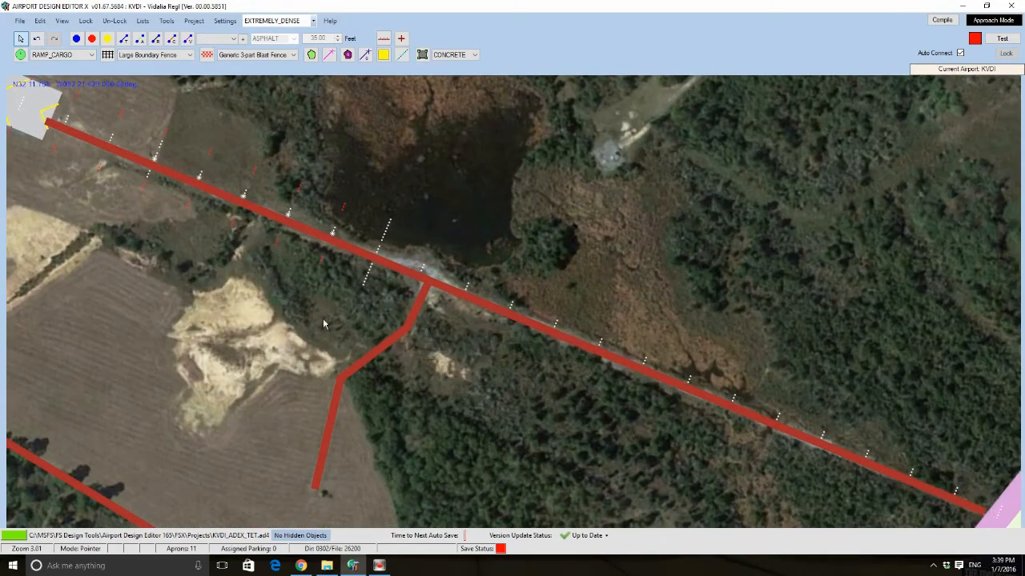
{"action": "left_click_drag", "start_coordinate": [236, 304], "coordinate": [521, 418]}
{"action": "scroll", "coordinate": [320, 400], "scroll_direction": "up", "scroll_amount": 3}
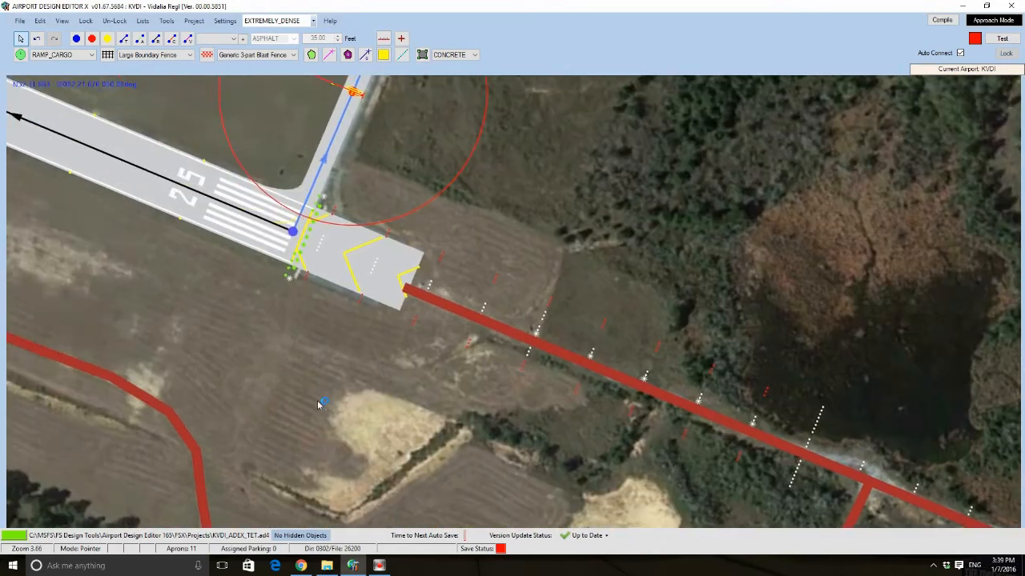
{"action": "left_click_drag", "start_coordinate": [290, 320], "coordinate": [293, 359]}
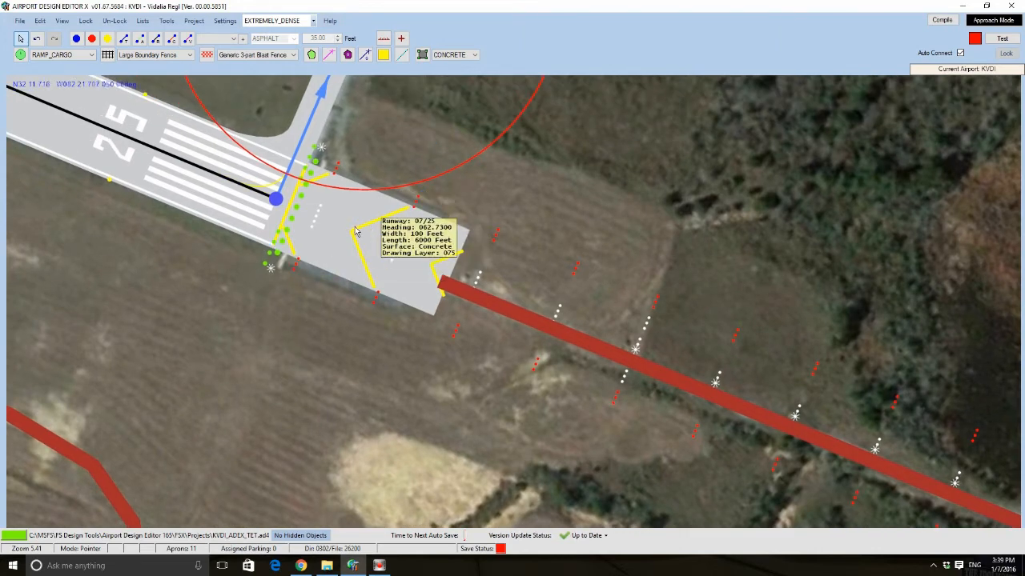
{"action": "scroll", "coordinate": [396, 252], "scroll_direction": "up", "scroll_amount": 2}
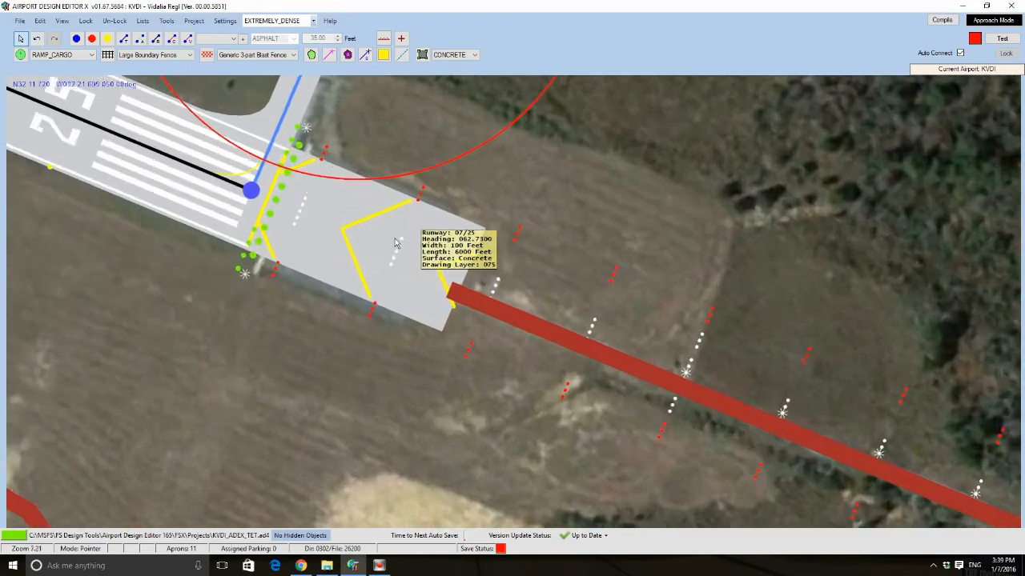
{"action": "left_click_drag", "start_coordinate": [288, 184], "coordinate": [409, 283]}
{"action": "scroll", "coordinate": [408, 279], "scroll_direction": "up", "scroll_amount": 2}
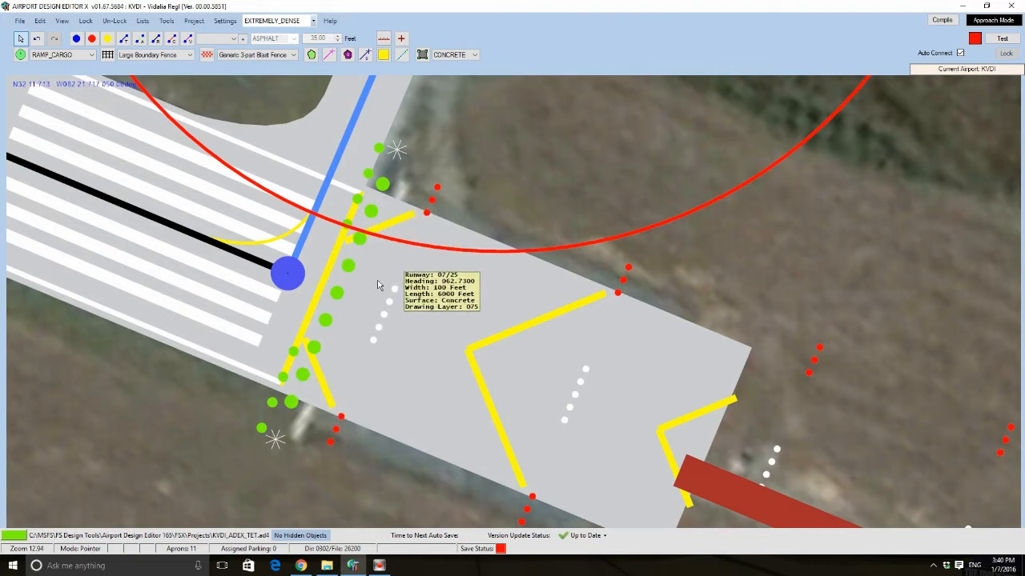
Start adding a library object on the blast pad and preview APP BAR 5 LARGE, APP END LAMP, OMNI AMBER, APP BAR 5-2 and APP BAR 5 V LARGE
{"action": "right_click", "coordinate": [341, 294]}
{"action": "mouse_move", "coordinate": [366, 339]}
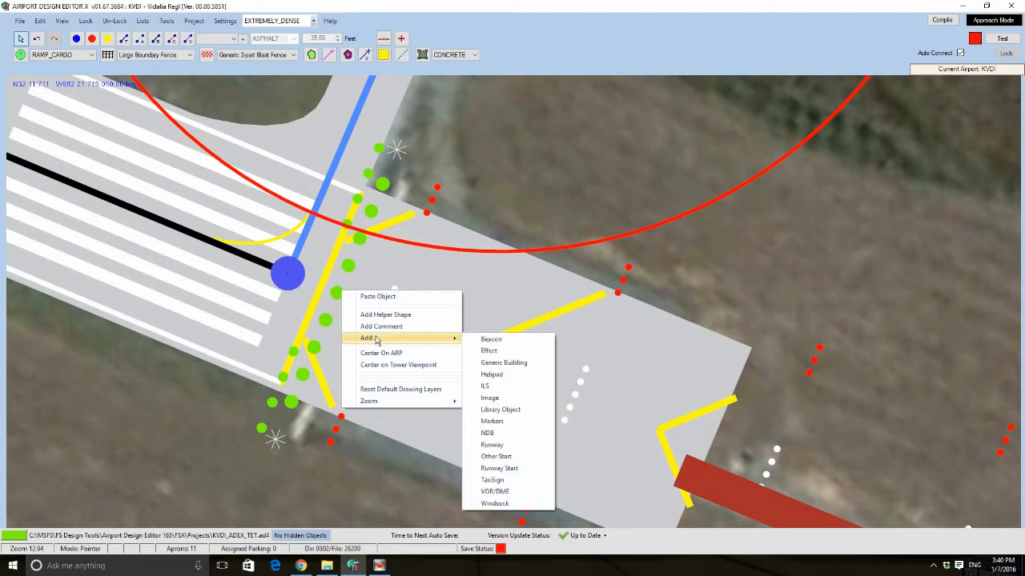
{"action": "left_click", "coordinate": [489, 408]}
{"action": "left_click", "coordinate": [215, 216]}
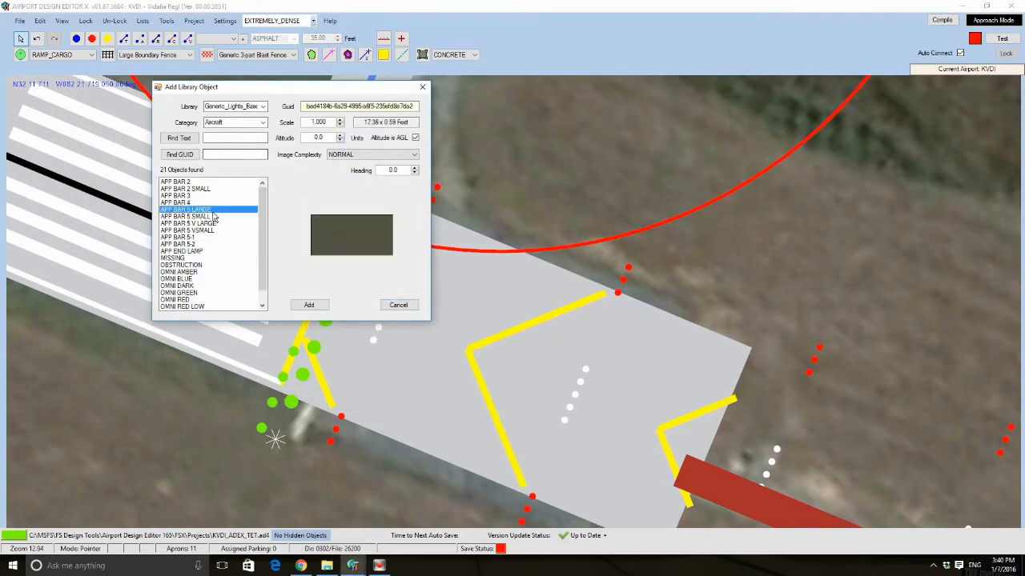
{"action": "left_click", "coordinate": [182, 252]}
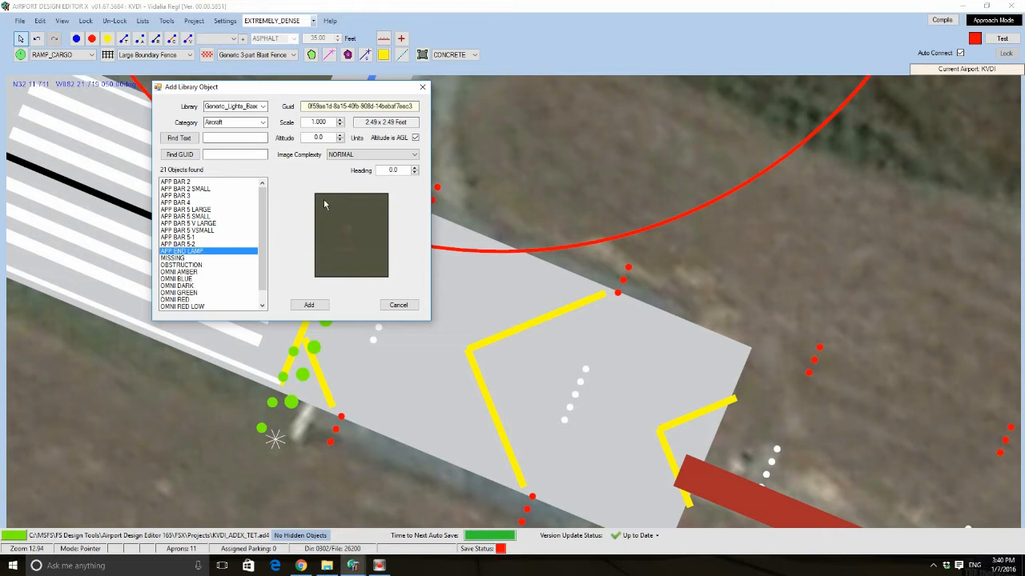
{"action": "mouse_move", "coordinate": [263, 252]}
{"action": "left_mouse_down"}
{"action": "mouse_move", "coordinate": [263, 267]}
{"action": "mouse_move", "coordinate": [264, 243]}
{"action": "left_mouse_up"}
{"action": "left_click", "coordinate": [209, 272]}
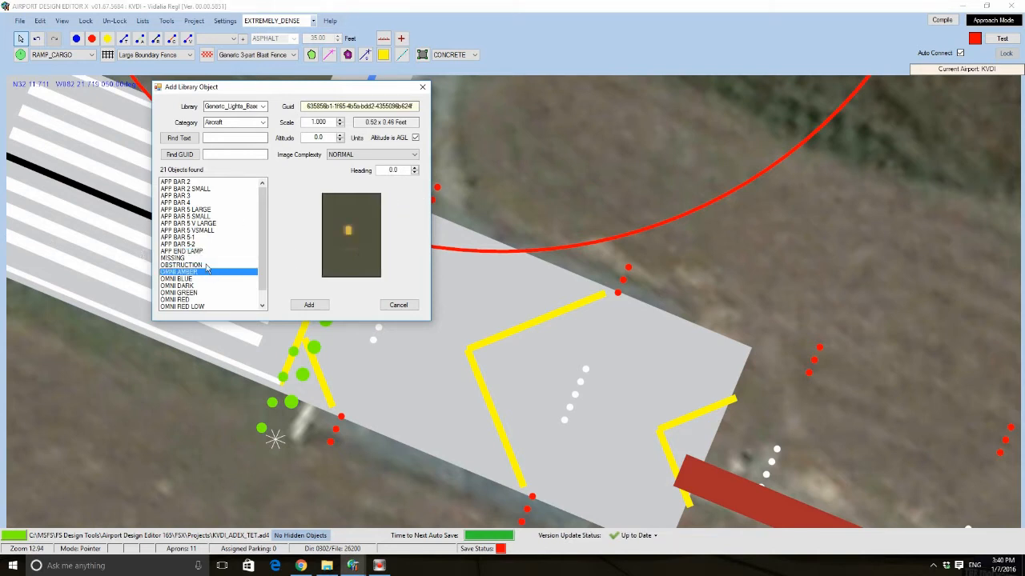
{"action": "left_click", "coordinate": [189, 244]}
{"action": "left_click", "coordinate": [185, 224]}
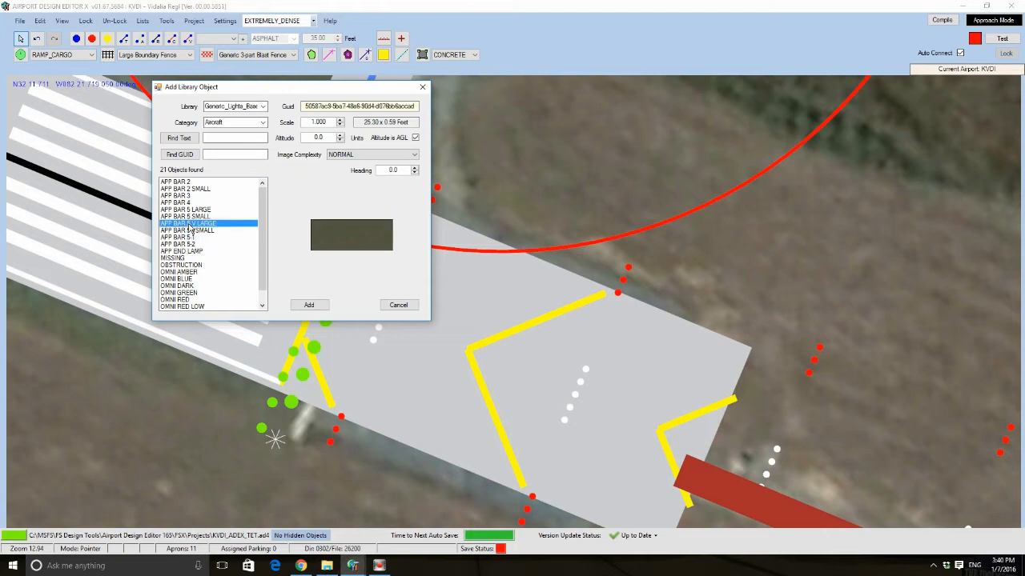
Compare the sizes of the APP BAR 3, APP BAR 2, APP BAR 2 SMALL and APP BAR 4 library objects
{"action": "left_click", "coordinate": [177, 195]}
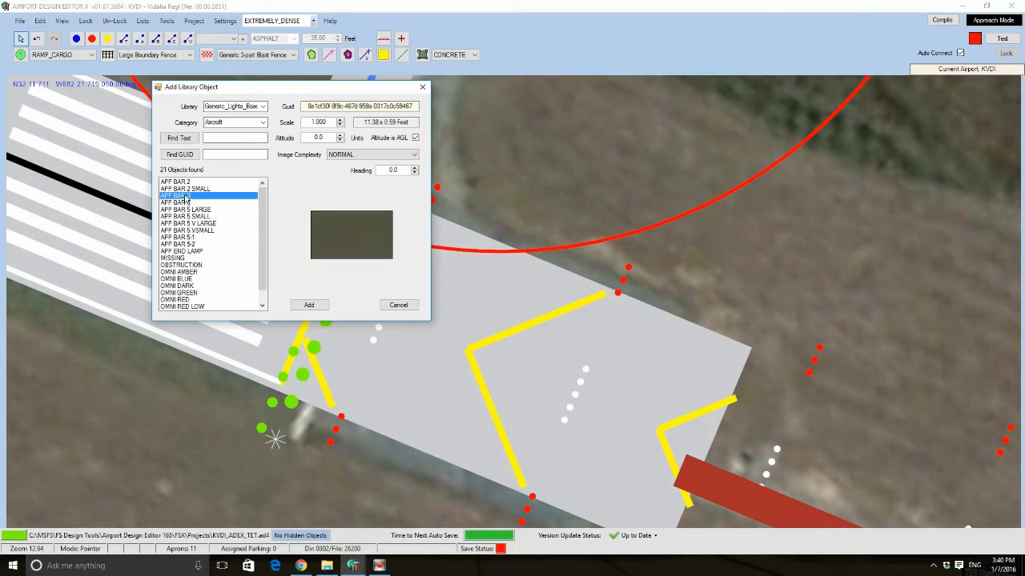
{"action": "left_click", "coordinate": [190, 184]}
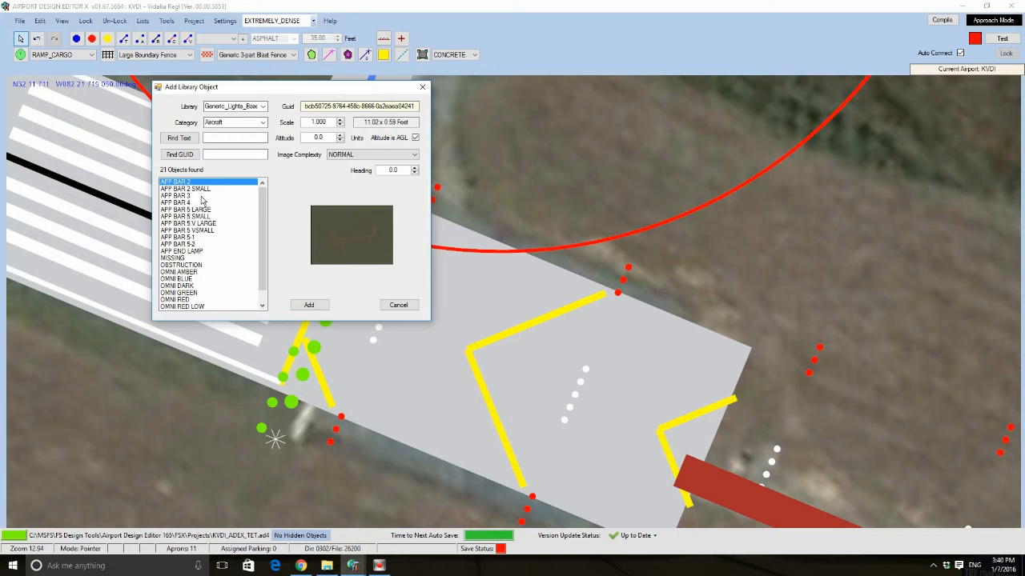
{"action": "left_click", "coordinate": [197, 189]}
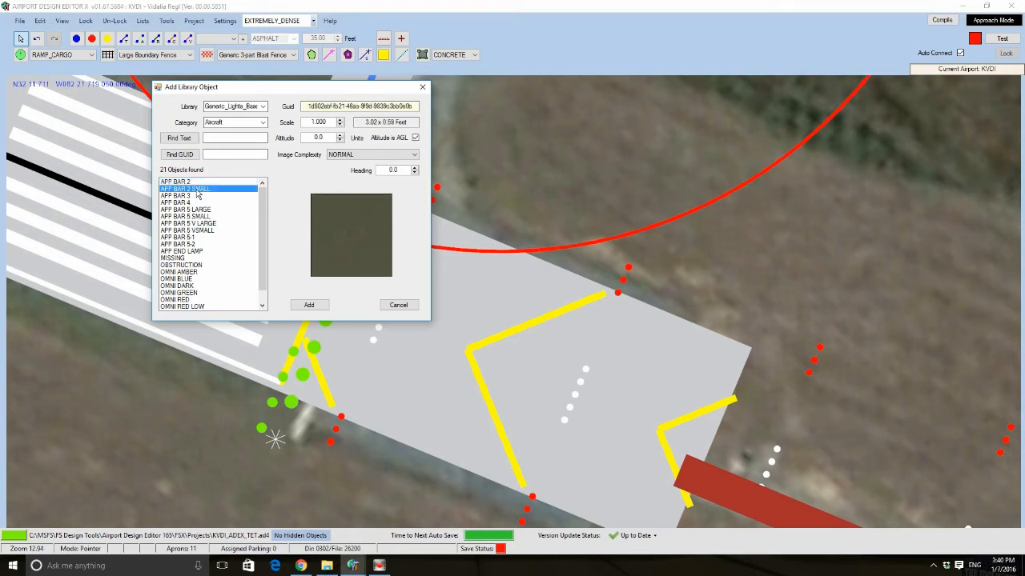
{"action": "left_click", "coordinate": [192, 196]}
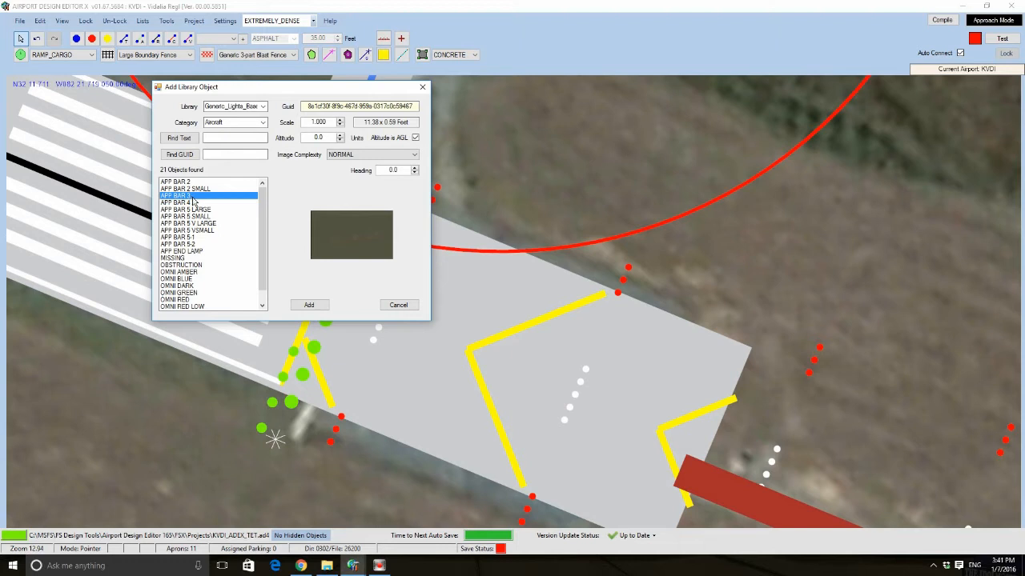
{"action": "left_click", "coordinate": [178, 205]}
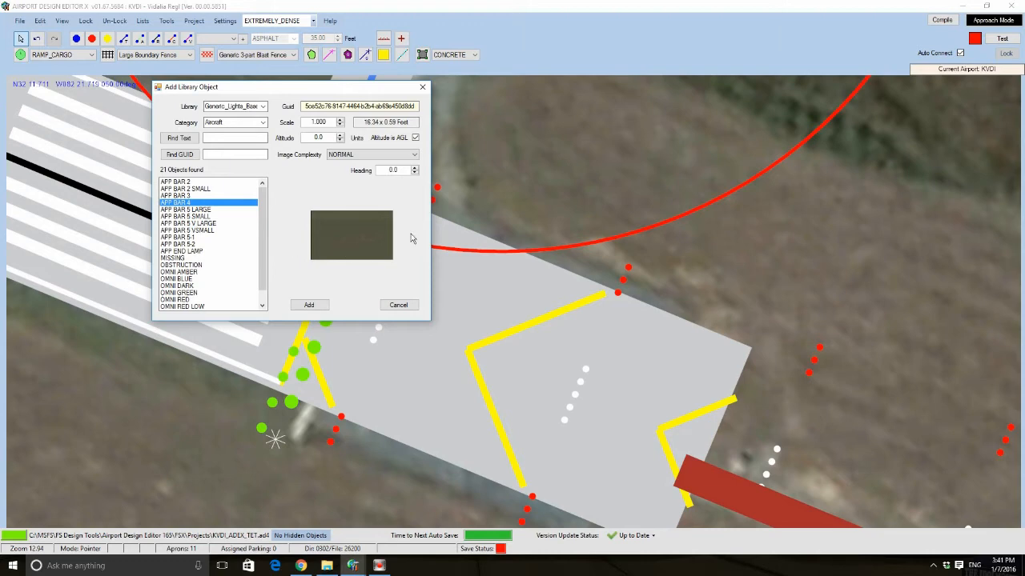
Add an APP BAR 5 LARGE library object and place it on the five-light white bar nearest the runway 25 threshold
{"action": "left_click", "coordinate": [210, 210]}
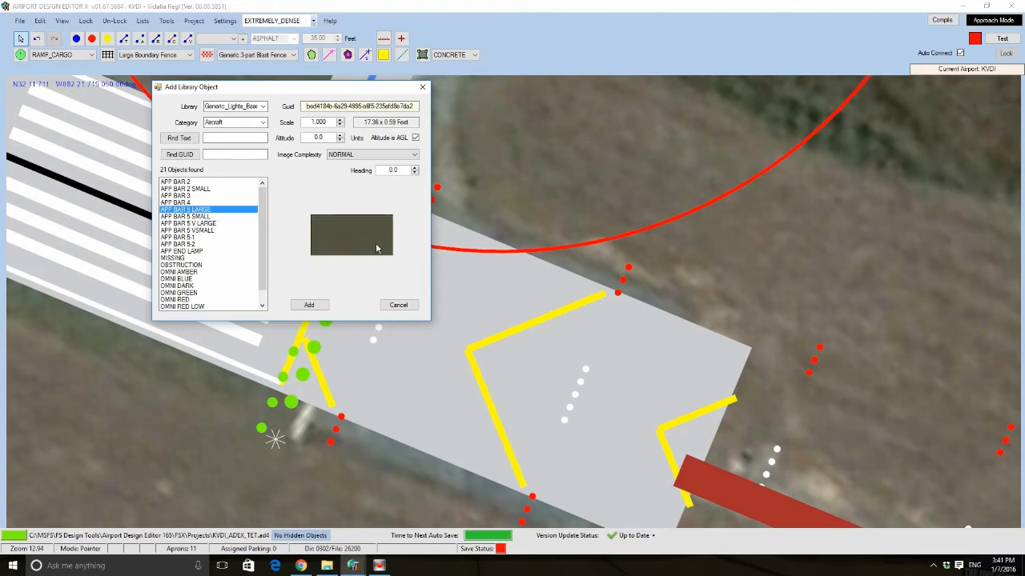
{"action": "left_click", "coordinate": [313, 306]}
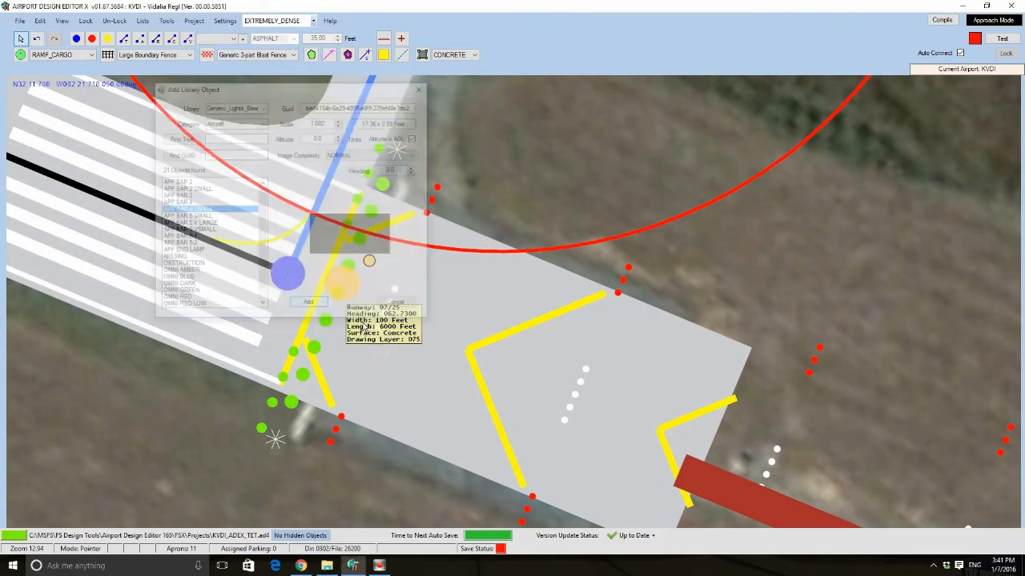
{"action": "scroll", "coordinate": [410, 328], "scroll_direction": "up", "scroll_amount": 1}
{"action": "mouse_move", "coordinate": [321, 257]}
{"action": "left_mouse_down"}
{"action": "mouse_move", "coordinate": [380, 317]}
{"action": "mouse_move", "coordinate": [388, 303]}
{"action": "mouse_move", "coordinate": [385, 312]}
{"action": "left_mouse_up"}
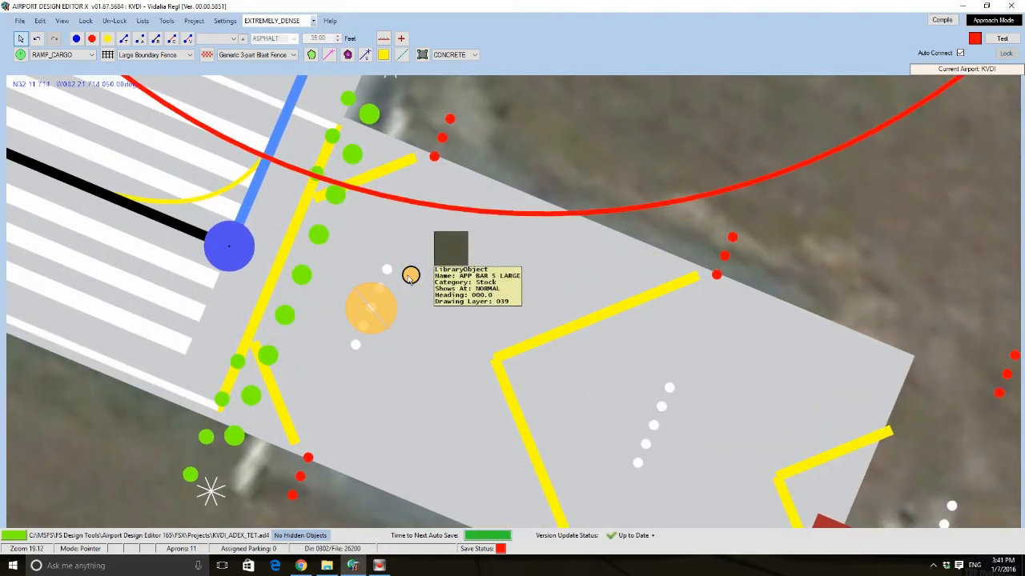
Rotate the APP BAR 5 LARGE object to heading 62.8 and set its scale to 1.420 to match the white bar
{"action": "left_click_drag", "start_coordinate": [411, 275], "coordinate": [453, 349]}
{"action": "double_click", "coordinate": [431, 286]}
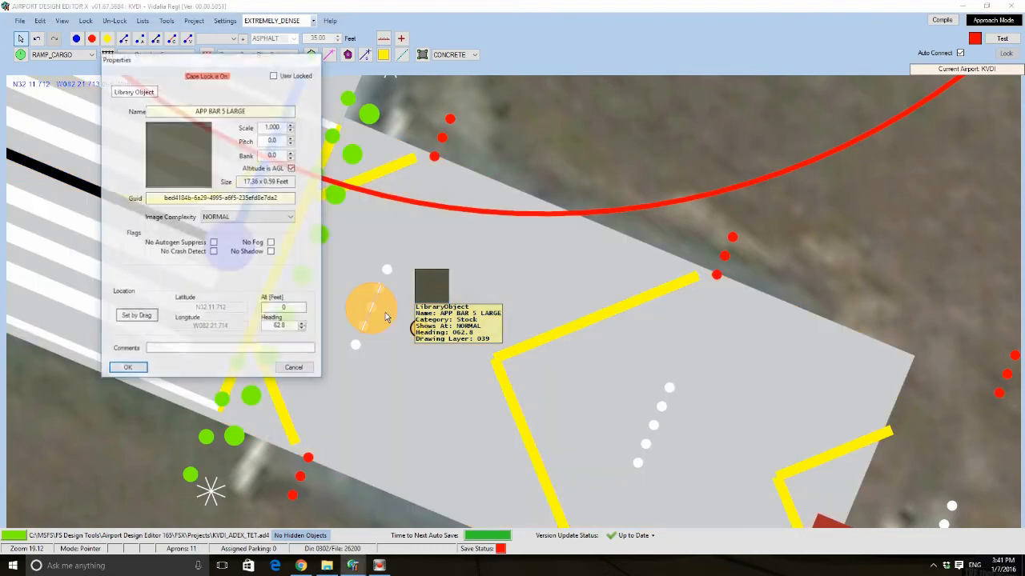
{"action": "type", "text": "1.420"}
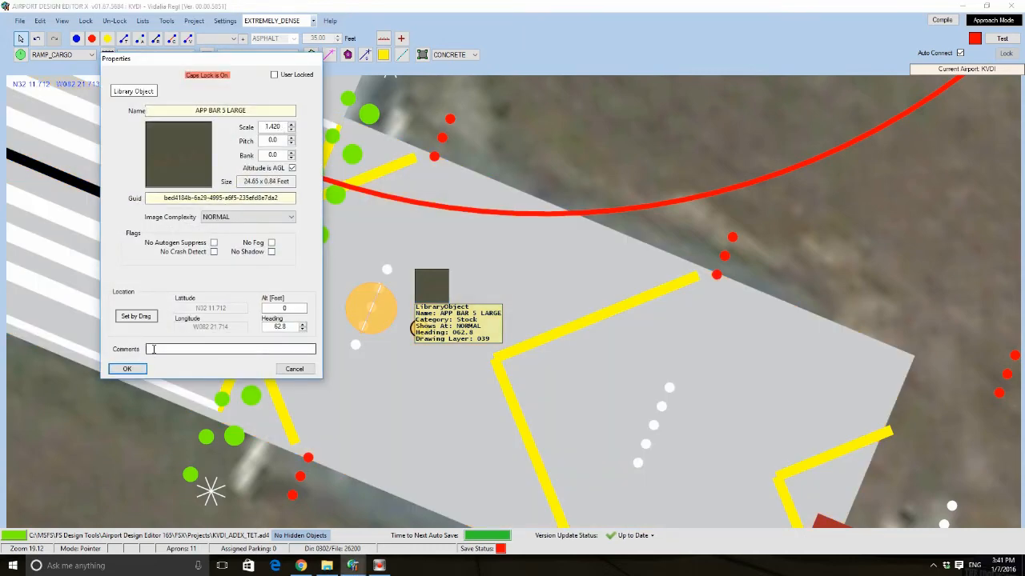
{"action": "left_click", "coordinate": [120, 371]}
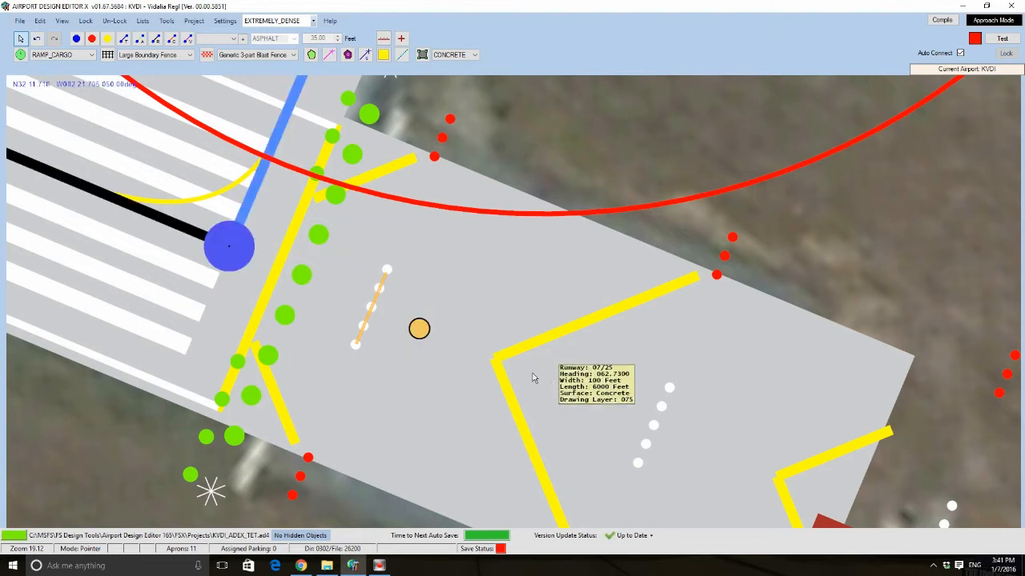
Reopen the library object selection at the first white bar and preview APP BAR 5 SMALL, APP BAR 5 V LARGE, APP BAR 5 VSMALL and APP BAR 5-1
{"action": "left_click_drag", "start_coordinate": [533, 372], "coordinate": [516, 349]}
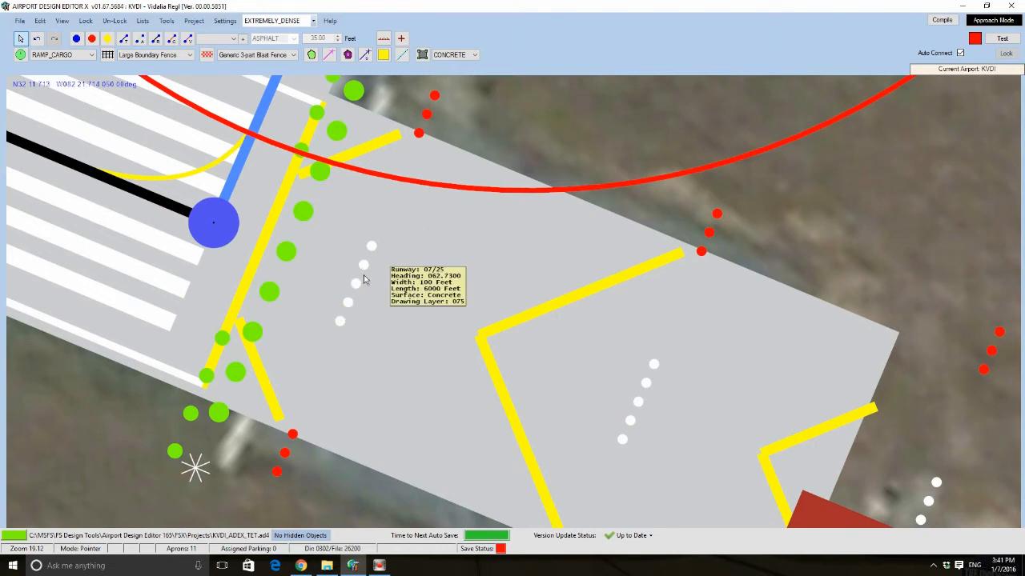
{"action": "left_click_drag", "start_coordinate": [363, 275], "coordinate": [437, 358]}
{"action": "scroll", "coordinate": [437, 357], "scroll_direction": "down", "scroll_amount": 3}
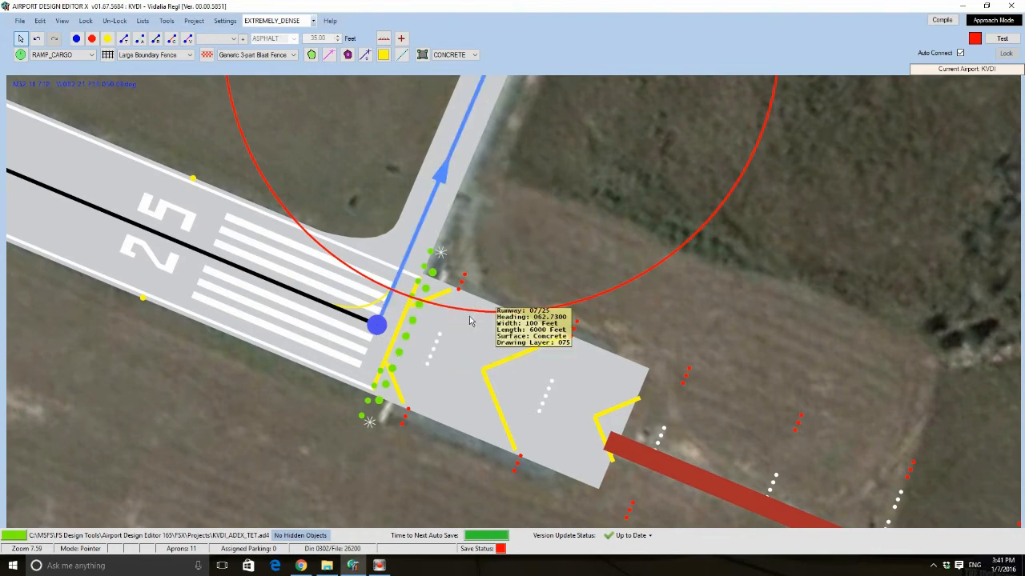
{"action": "scroll", "coordinate": [417, 352], "scroll_direction": "up", "scroll_amount": 2}
{"action": "scroll", "coordinate": [417, 352], "scroll_direction": "up", "scroll_amount": 1}
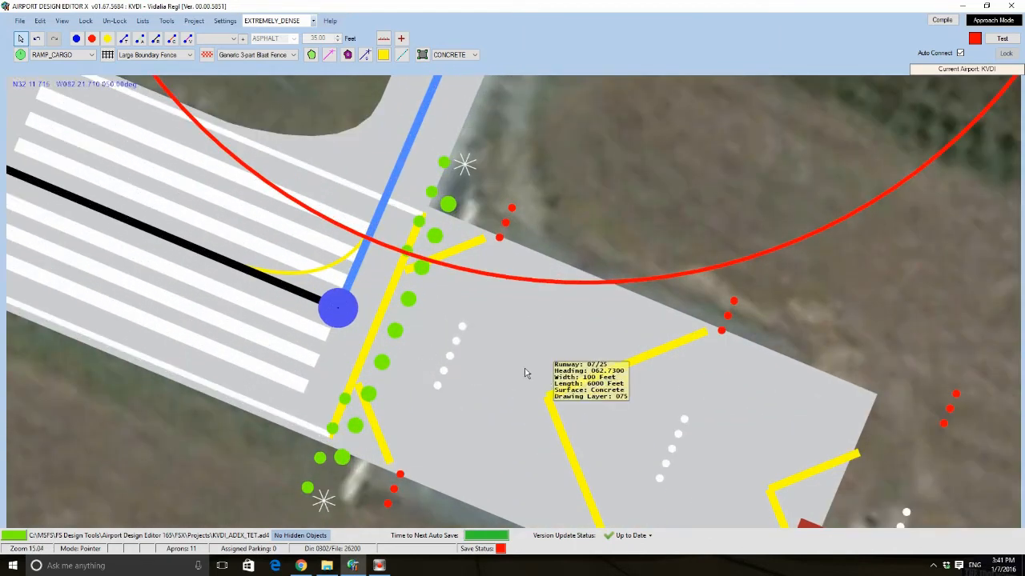
{"action": "right_click", "coordinate": [450, 360]}
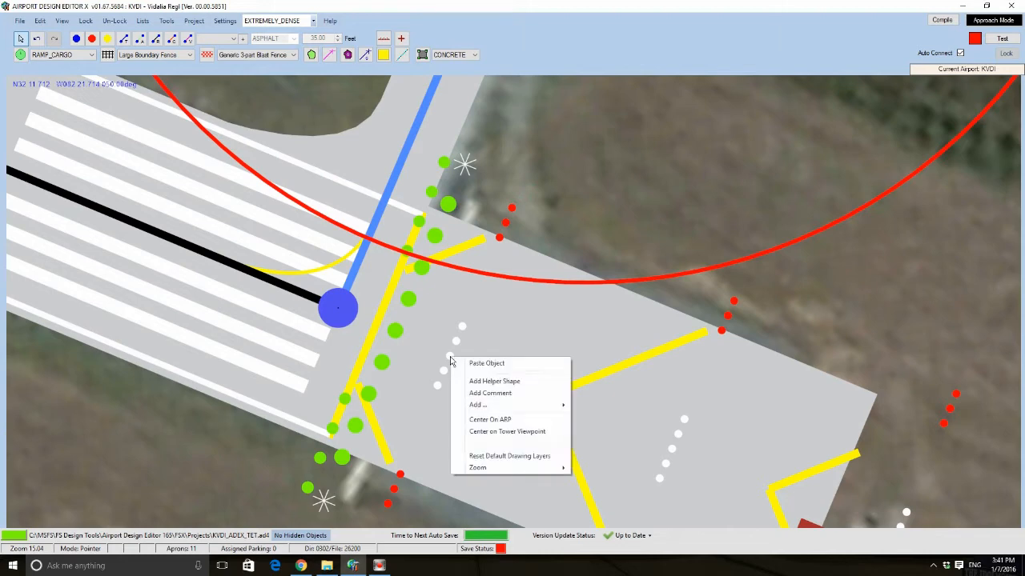
{"action": "mouse_move", "coordinate": [490, 406]}
{"action": "left_click", "coordinate": [603, 453]}
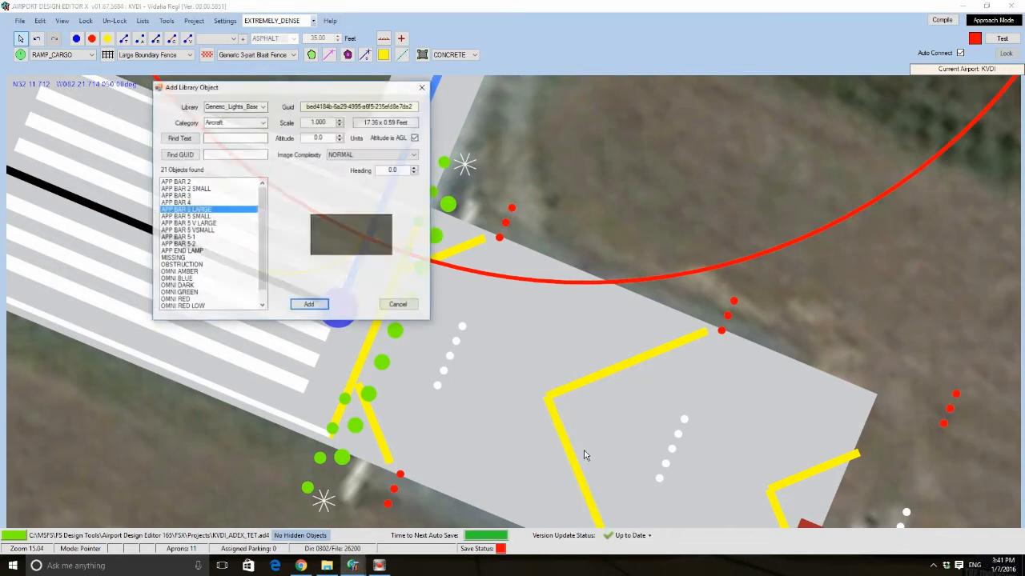
{"action": "left_click", "coordinate": [217, 217]}
{"action": "left_click", "coordinate": [191, 224]}
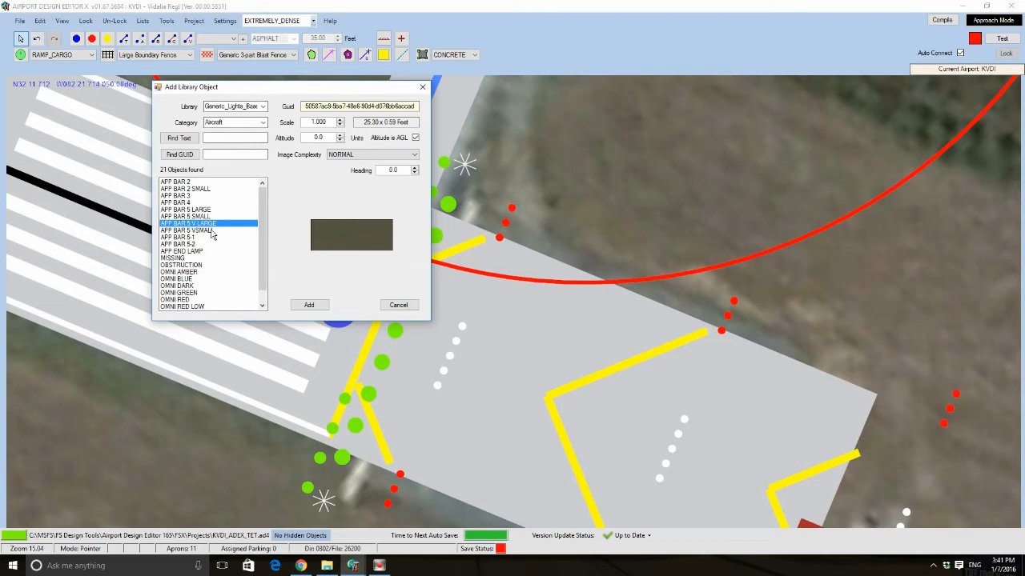
{"action": "left_click", "coordinate": [212, 231]}
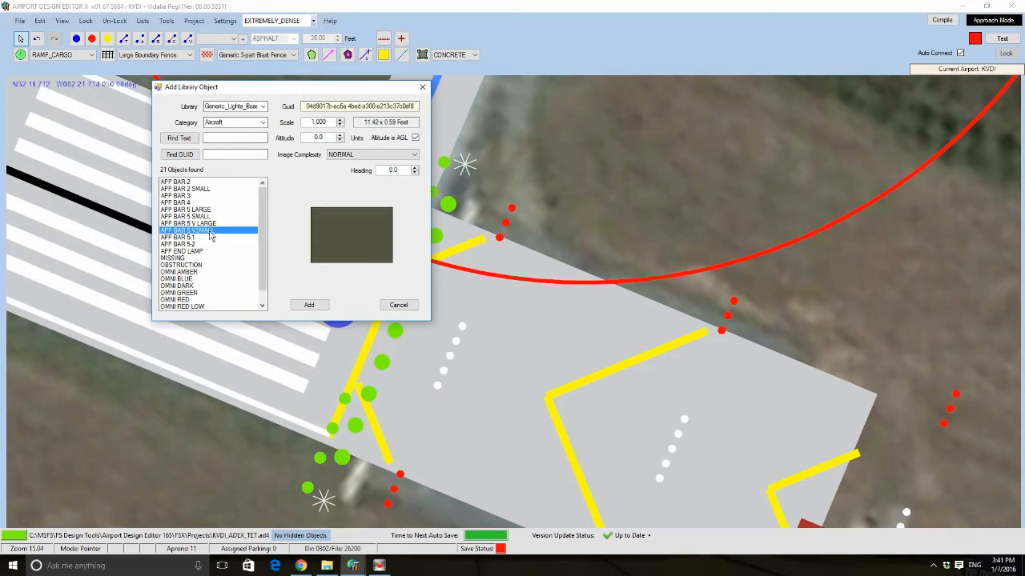
{"action": "left_click", "coordinate": [198, 238]}
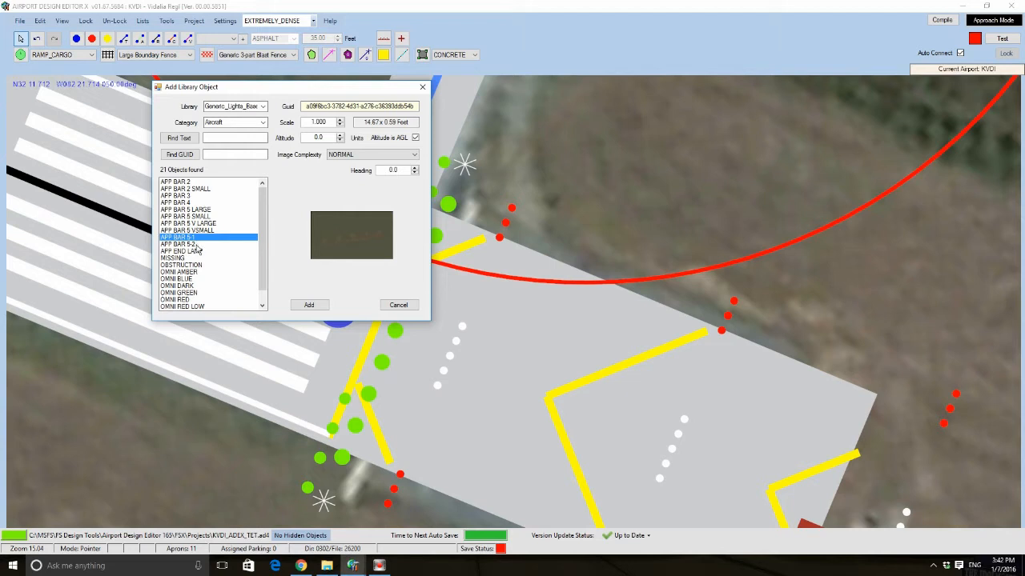
Compare the APP BAR 5-1 and APP BAR 5-2 library objects, and preview APP END LAMP and MISSING
{"action": "left_click", "coordinate": [197, 246]}
{"action": "left_click", "coordinate": [196, 238]}
{"action": "left_click", "coordinate": [196, 245]}
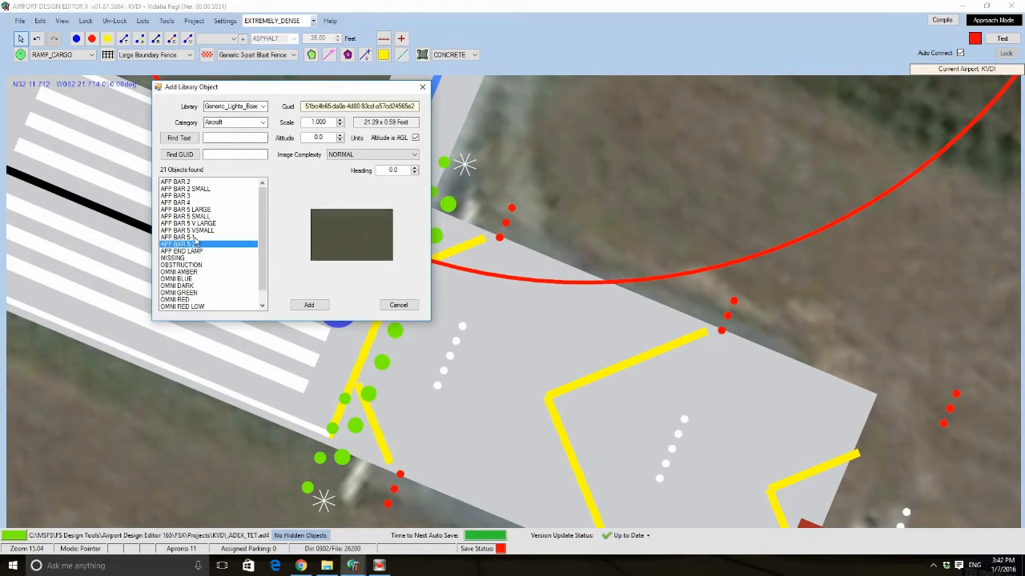
{"action": "left_click", "coordinate": [195, 238]}
{"action": "left_click", "coordinate": [196, 245]}
{"action": "left_click", "coordinate": [197, 251]}
{"action": "left_click", "coordinate": [197, 257]}
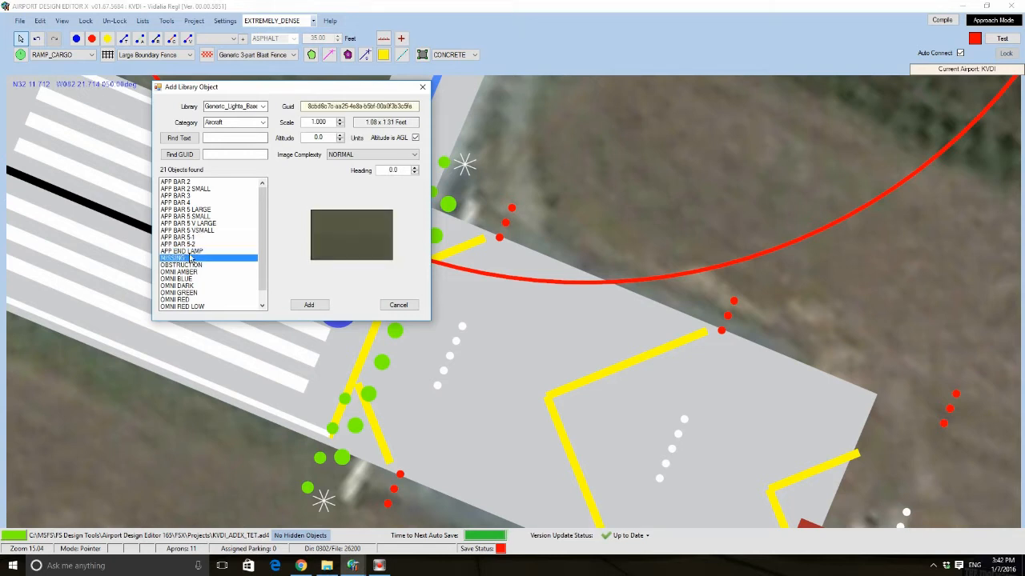
Preview the OBSTRUCTION, OMNI AMBER, OMNI BLUE and OMNI DARK library objects
{"action": "scroll", "coordinate": [194, 257], "scroll_direction": "down", "scroll_amount": 1}
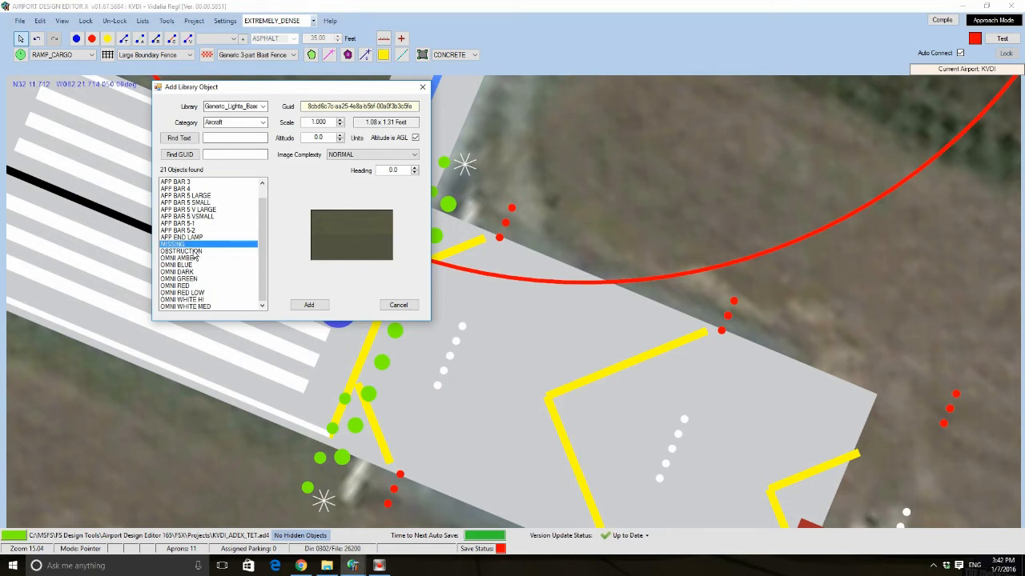
{"action": "left_click", "coordinate": [195, 251]}
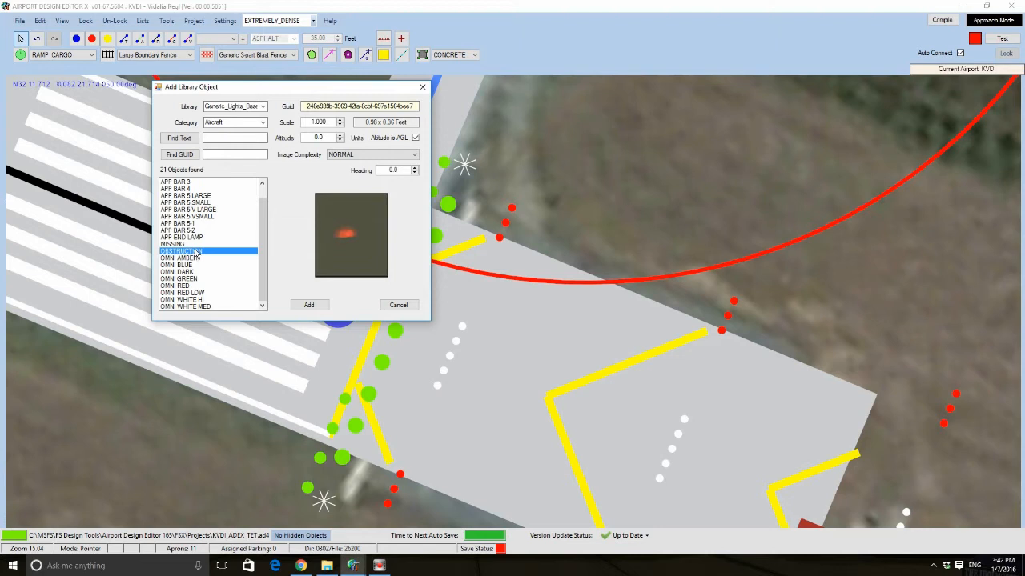
{"action": "left_click", "coordinate": [195, 258]}
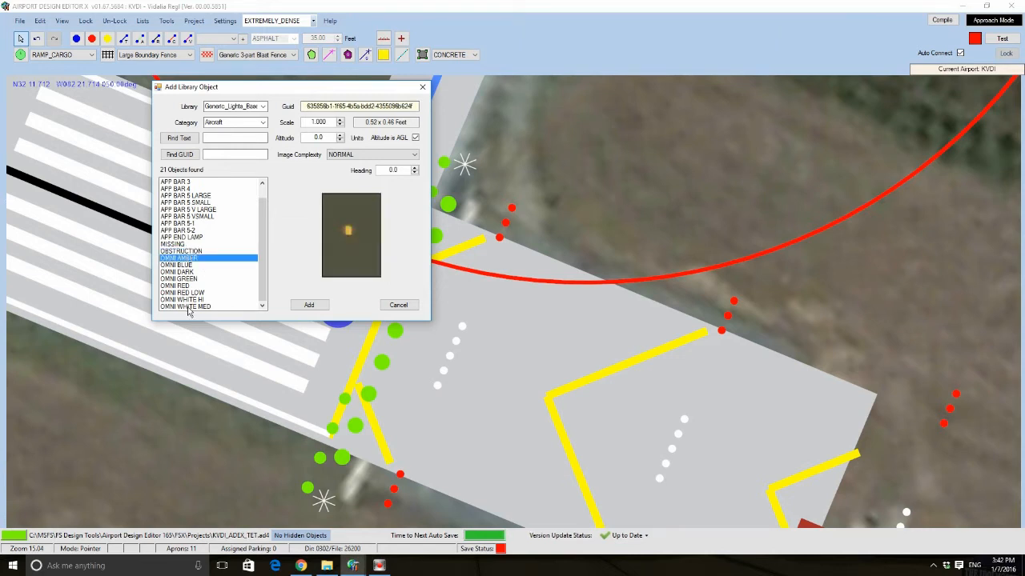
{"action": "left_click", "coordinate": [194, 265]}
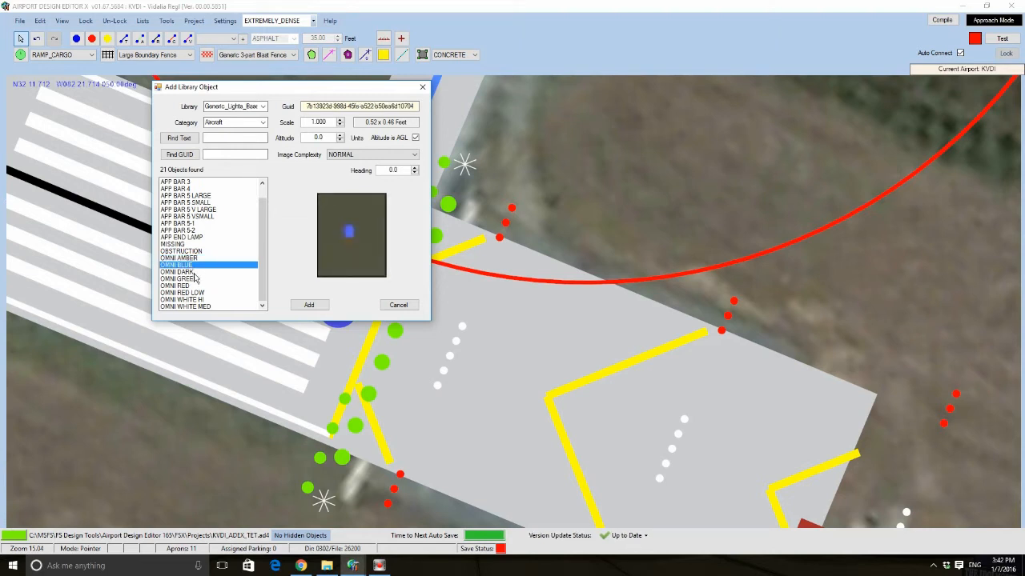
{"action": "left_click", "coordinate": [193, 272]}
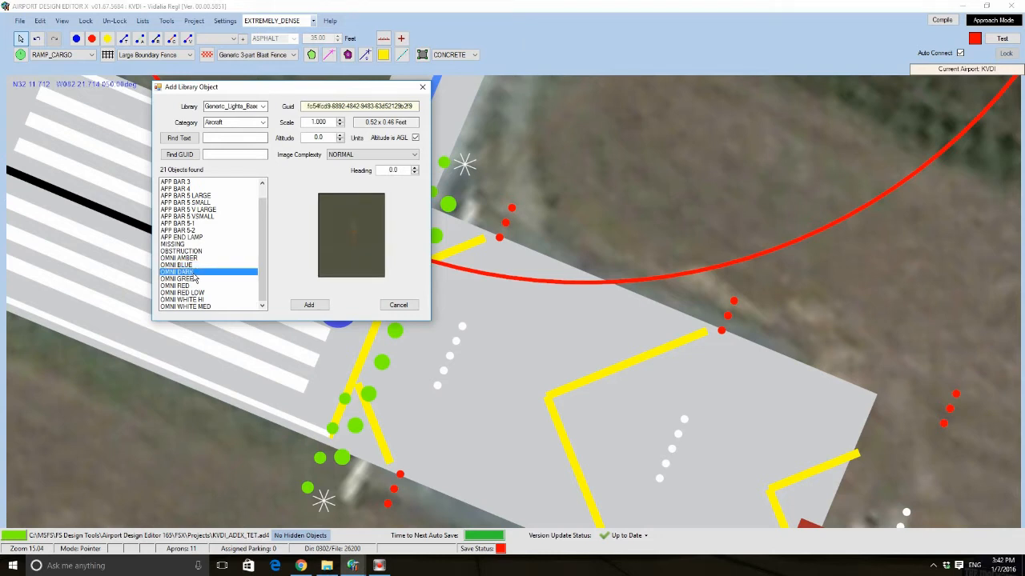
Preview OMNI GREEN, OMNI RED, OMNI RED LOW, OMNI WHITE HI and OMNI WHITE MED, and leave the library object selection without adding one
{"action": "left_click", "coordinate": [192, 279]}
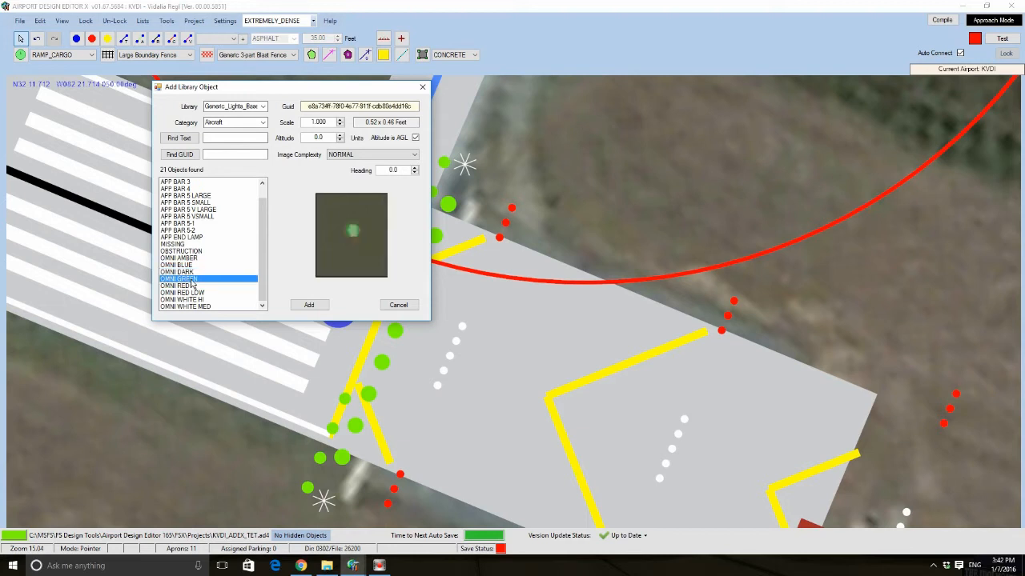
{"action": "left_click", "coordinate": [192, 286]}
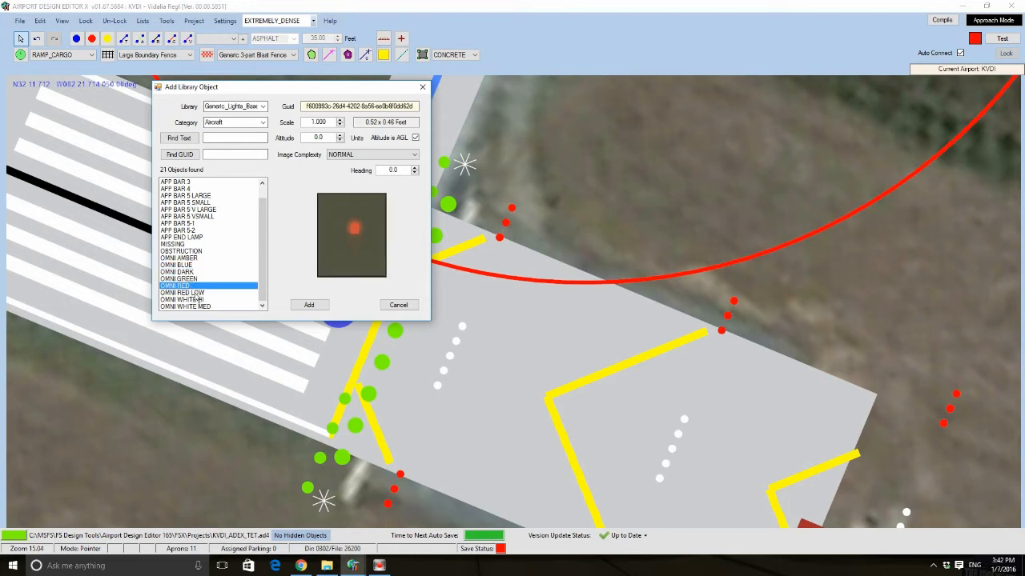
{"action": "left_click", "coordinate": [188, 292]}
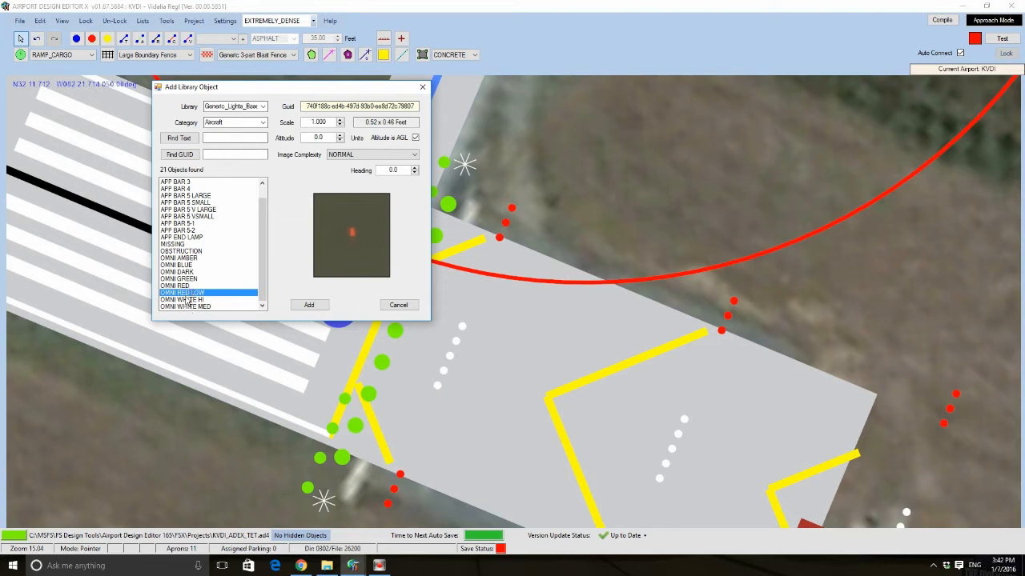
{"action": "left_click", "coordinate": [188, 299]}
{"action": "left_click", "coordinate": [191, 307]}
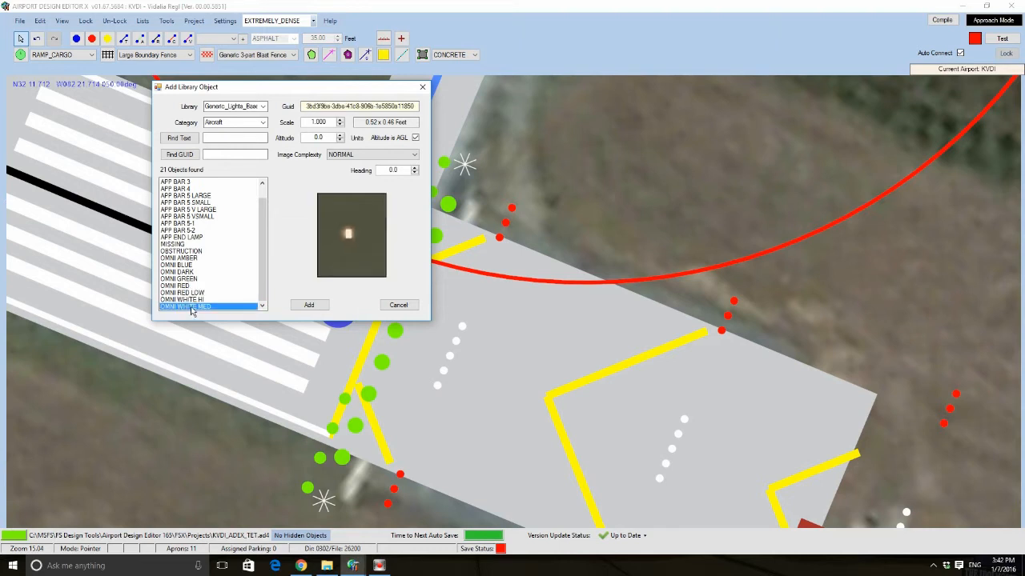
{"action": "left_click", "coordinate": [191, 300]}
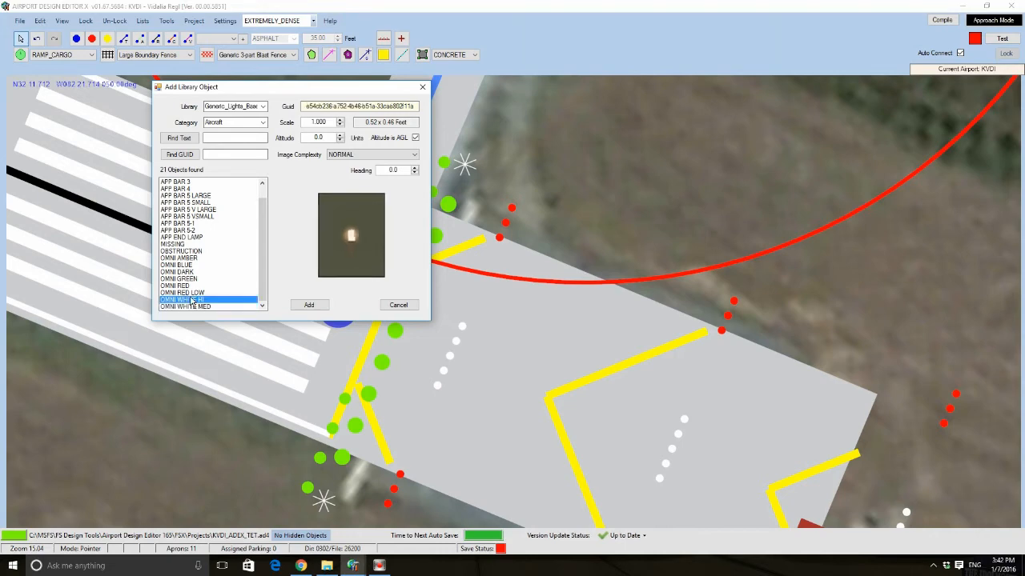
{"action": "left_click", "coordinate": [397, 305]}
Inspect the light settings in the properties of runway 07/25 and close them without changes
{"action": "scroll", "coordinate": [410, 230], "scroll_direction": "down", "scroll_amount": 5}
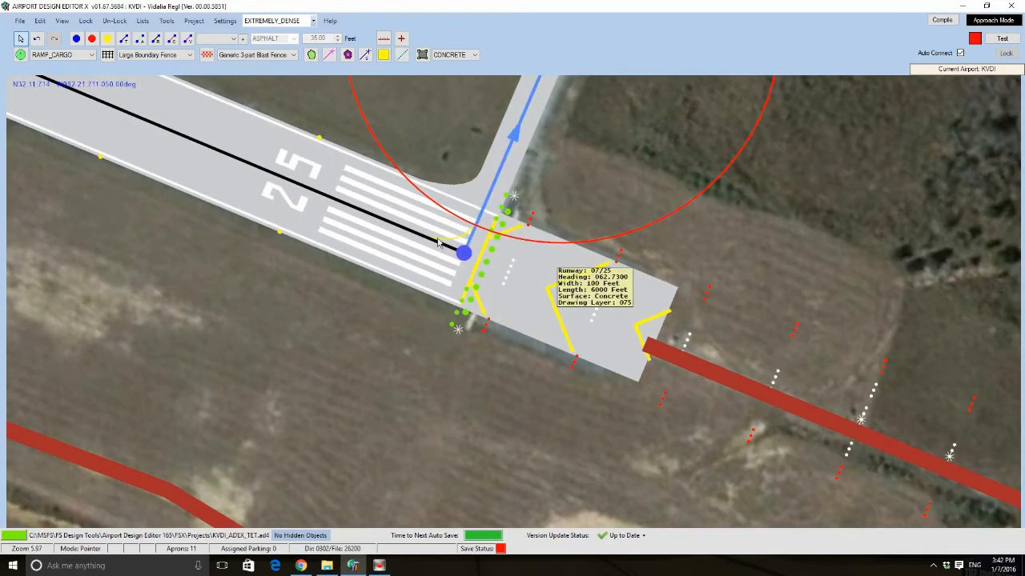
{"action": "scroll", "coordinate": [286, 288], "scroll_direction": "up", "scroll_amount": 1}
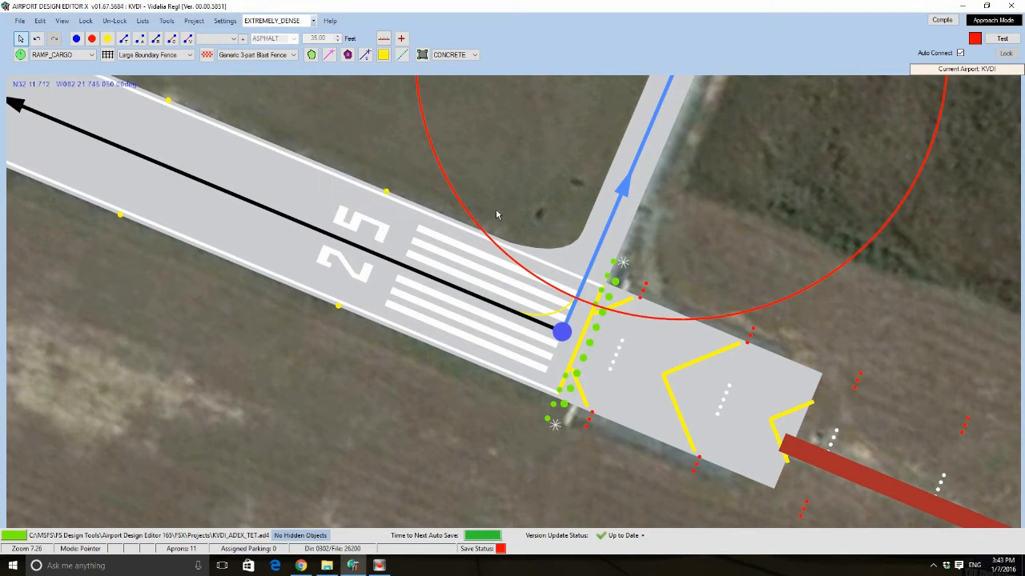
{"action": "double_click", "coordinate": [198, 135]}
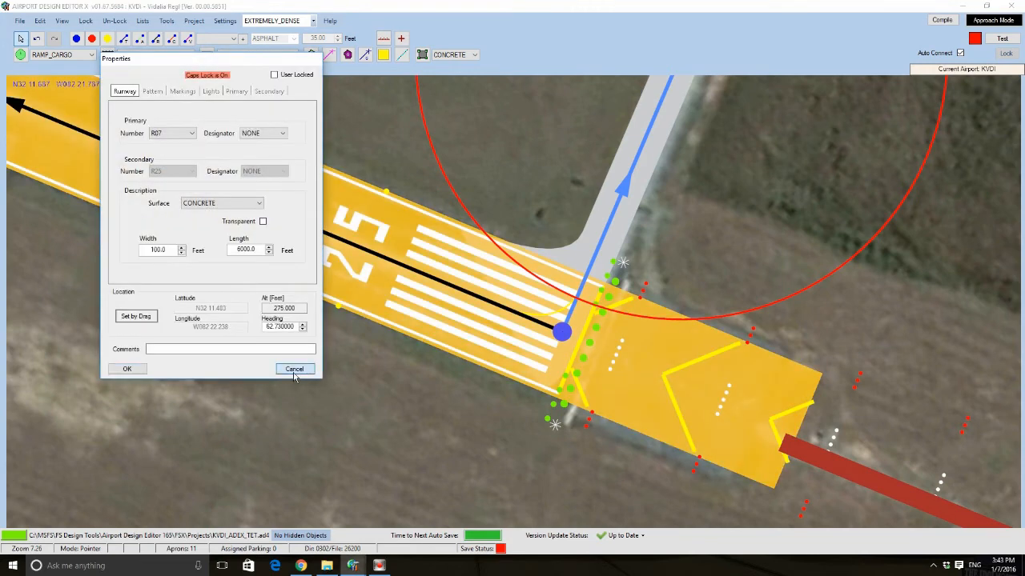
{"action": "left_click", "coordinate": [294, 369]}
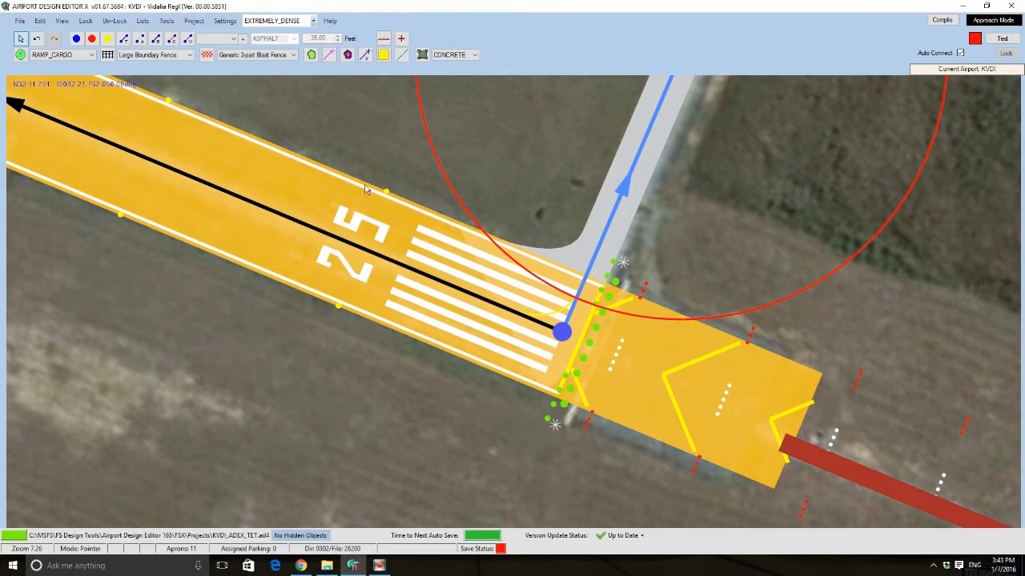
{"action": "left_click", "coordinate": [400, 153]}
{"action": "scroll", "coordinate": [172, 148], "scroll_direction": "down", "scroll_amount": 1}
{"action": "left_click_drag", "start_coordinate": [426, 154], "coordinate": [301, 204]}
{"action": "scroll", "coordinate": [172, 151], "scroll_direction": "down", "scroll_amount": 1}
{"action": "left_click", "coordinate": [223, 208]}
{"action": "double_click", "coordinate": [223, 208]}
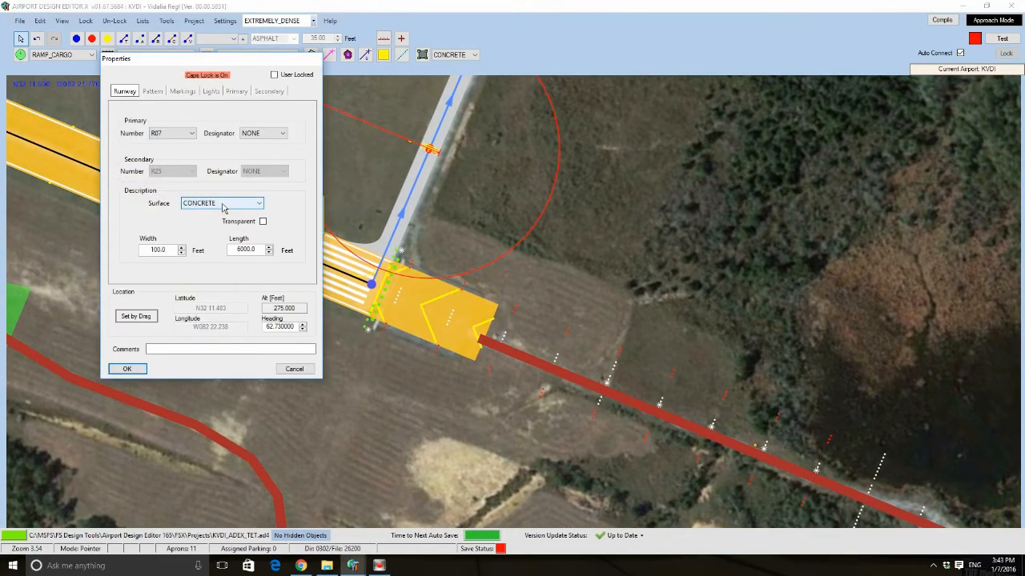
{"action": "left_click", "coordinate": [208, 92]}
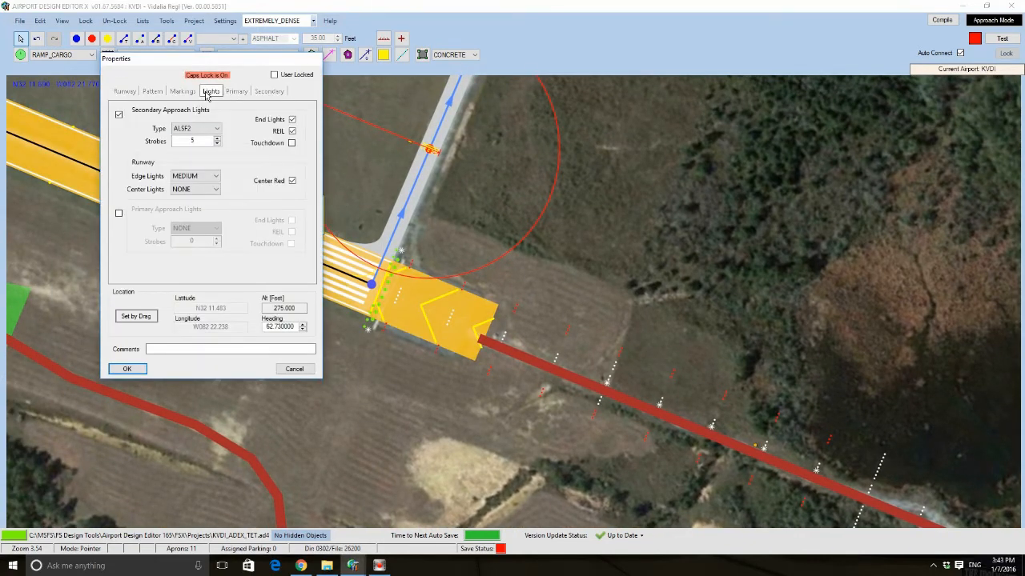
{"action": "left_click", "coordinate": [293, 369]}
Examine the full length of the approach light system extending beyond the runway 25 threshold
{"action": "left_click_drag", "start_coordinate": [732, 398], "coordinate": [419, 289]}
{"action": "scroll", "coordinate": [419, 289], "scroll_direction": "down", "scroll_amount": 2}
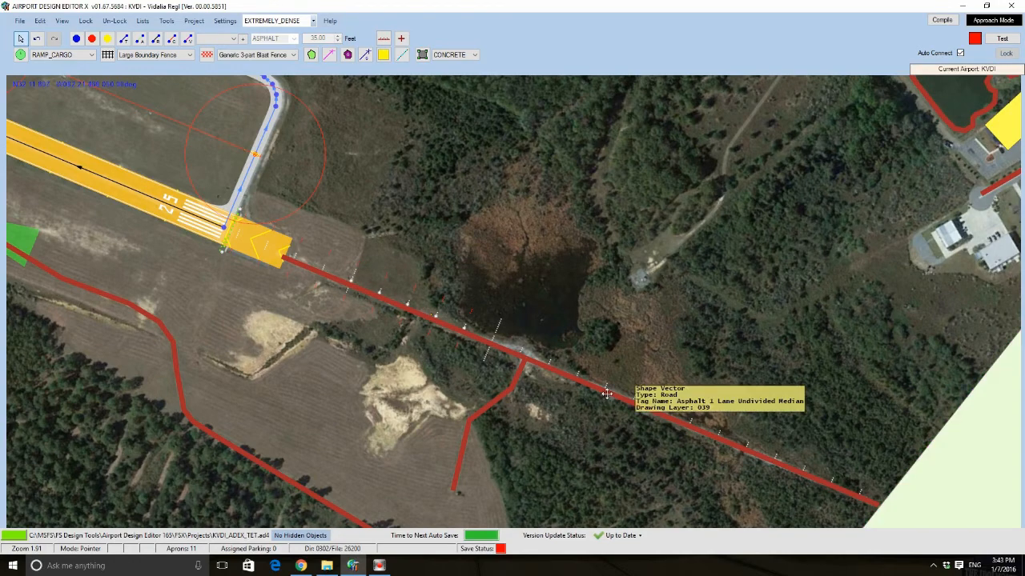
{"action": "right_click_drag", "start_coordinate": [608, 393], "coordinate": [407, 279]}
{"action": "scroll", "coordinate": [407, 279], "scroll_direction": "down", "scroll_amount": 1}
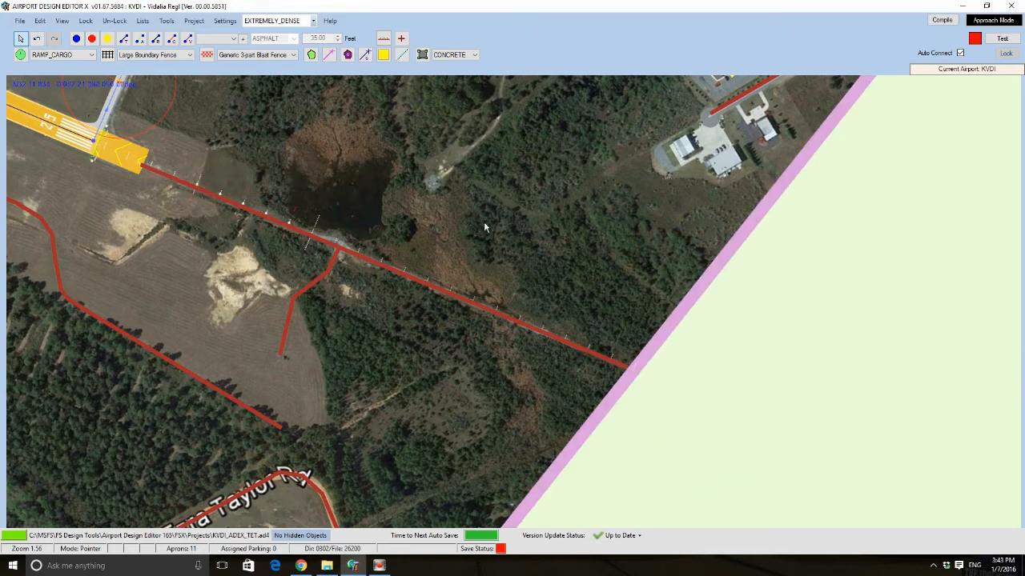
{"action": "scroll", "coordinate": [459, 273], "scroll_direction": "up", "scroll_amount": 2}
{"action": "right_click_drag", "start_coordinate": [554, 319], "coordinate": [743, 412]}
{"action": "scroll", "coordinate": [711, 392], "scroll_direction": "up", "scroll_amount": 2}
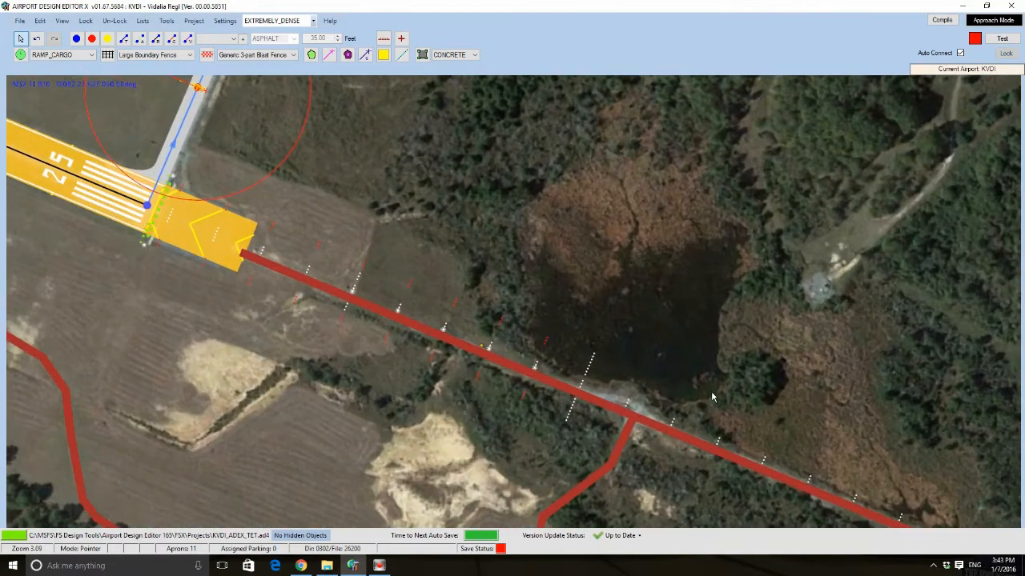
{"action": "right_click_drag", "start_coordinate": [329, 270], "coordinate": [419, 243]}
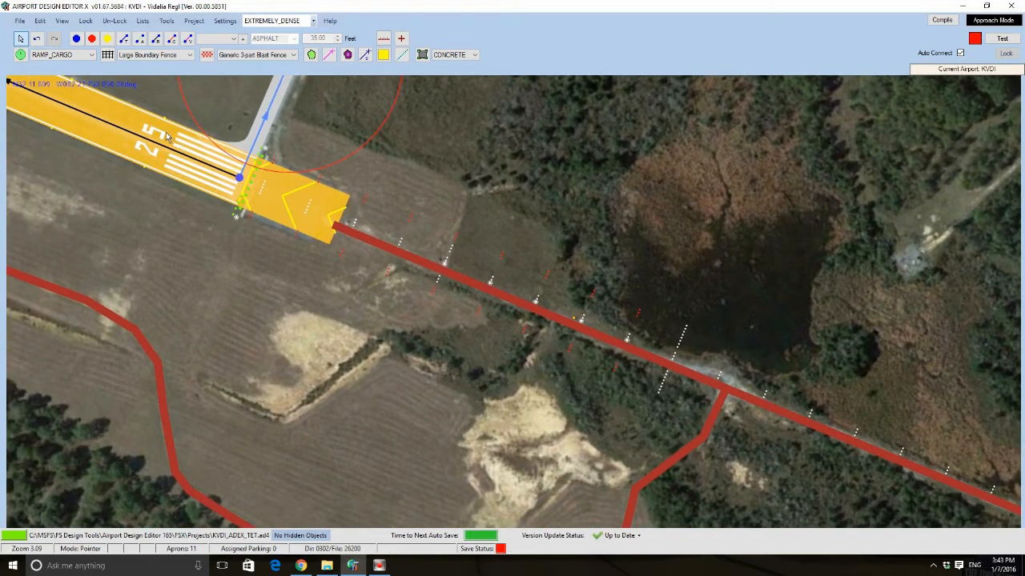
Reopen the properties of runway 07/25 and review its lights, markings and pattern settings
{"action": "mouse_move", "coordinate": [187, 145]}
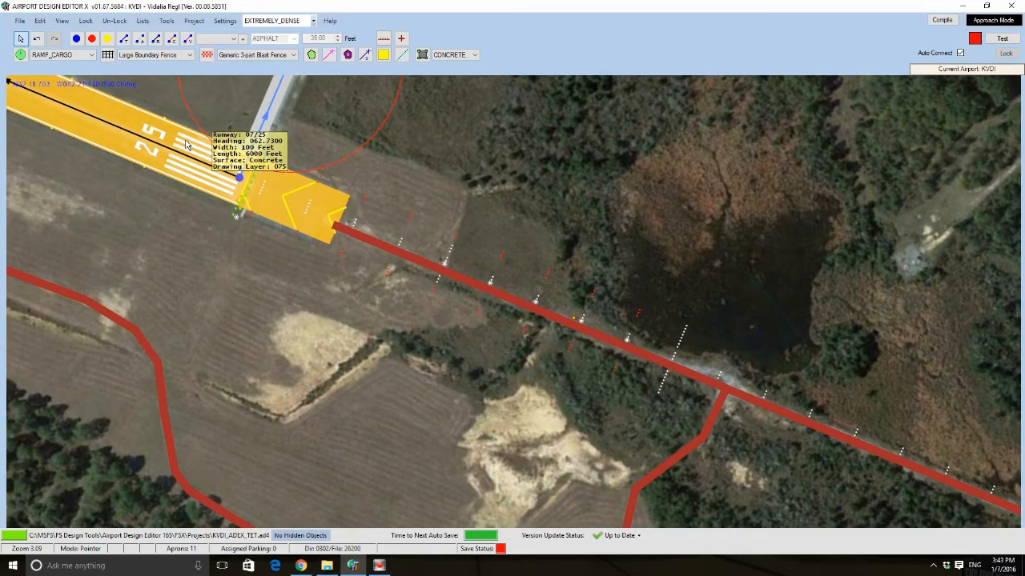
{"action": "double_click", "coordinate": [186, 145]}
{"action": "left_click", "coordinate": [210, 91]}
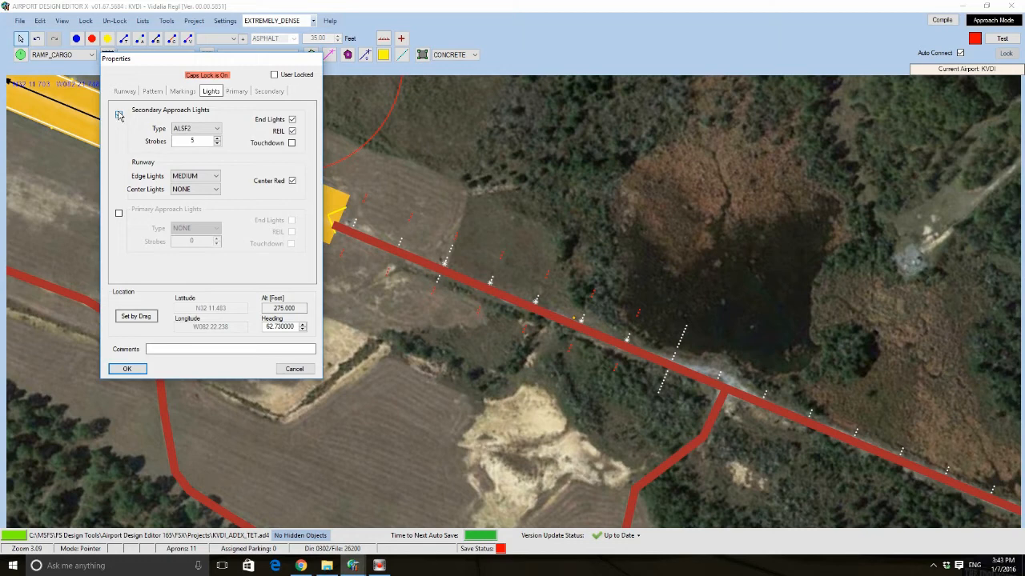
{"action": "left_click", "coordinate": [180, 91]}
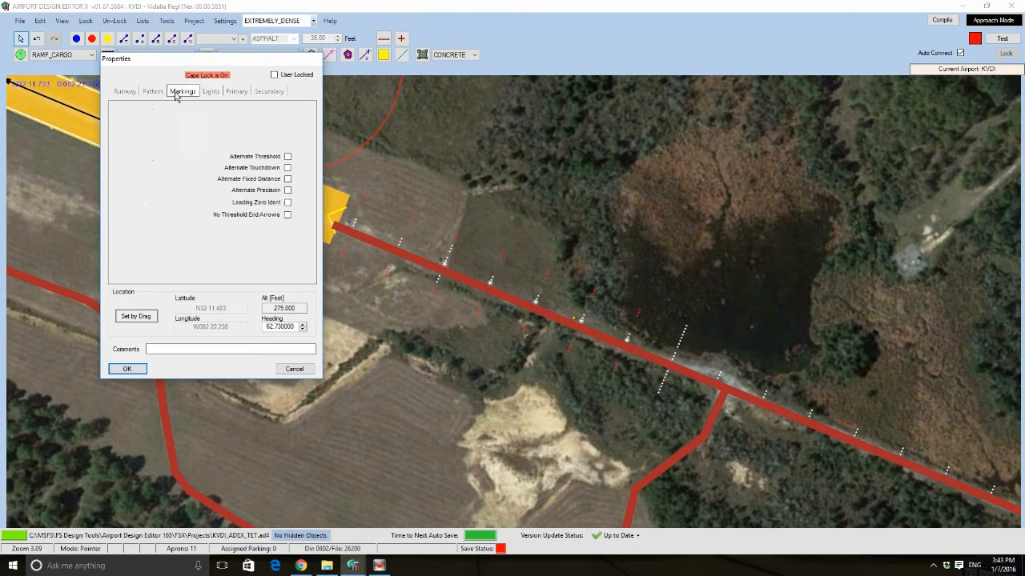
{"action": "left_click", "coordinate": [149, 92]}
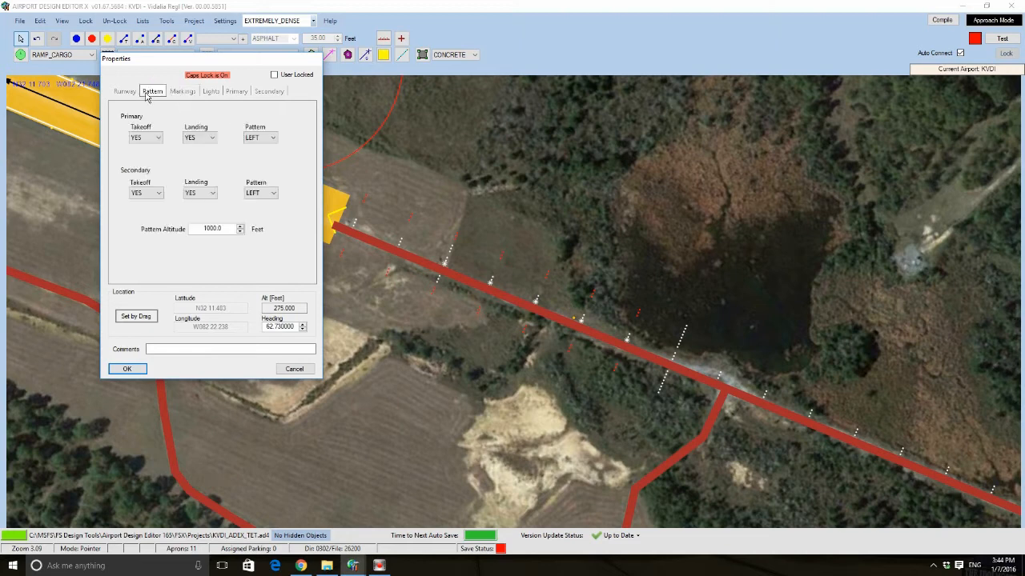
Turn off the secondary approach lights of runway 07/25 and set its edge lights to NONE
{"action": "left_click", "coordinate": [207, 93]}
{"action": "left_click", "coordinate": [119, 115]}
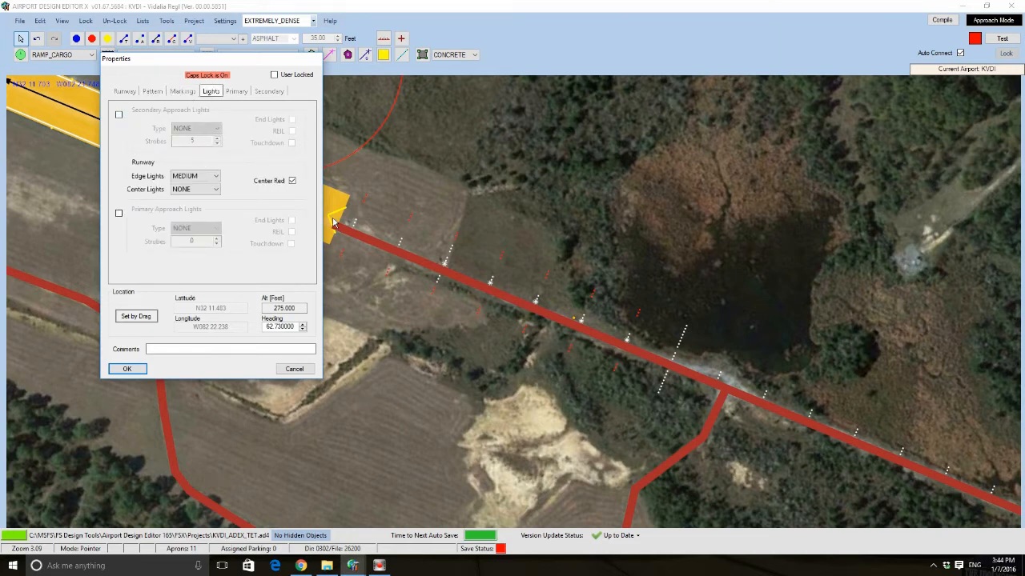
{"action": "left_click", "coordinate": [202, 177]}
{"action": "left_click", "coordinate": [181, 186]}
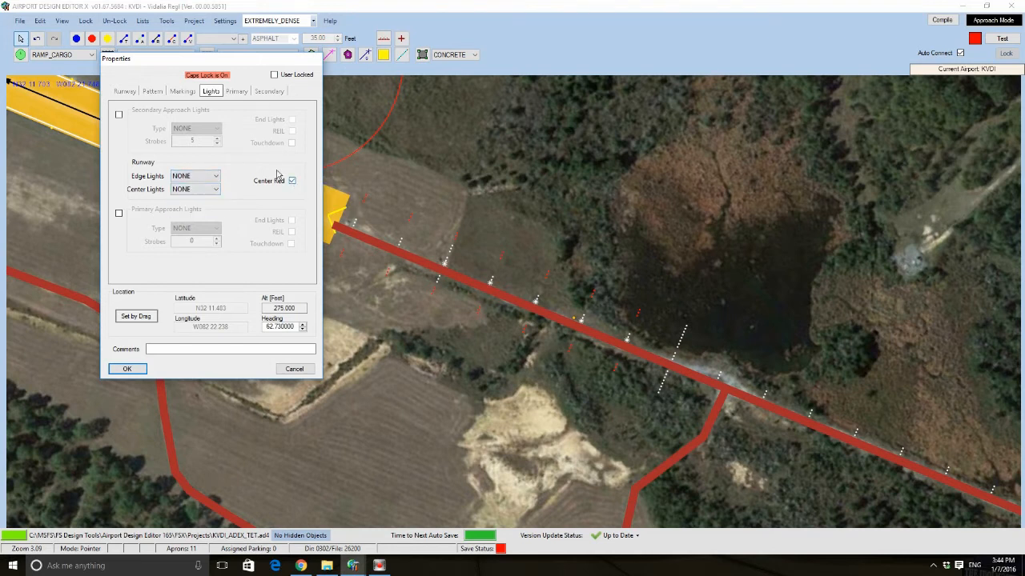
Turn the secondary approach lights back on with type MALSR and apply the runway changes
{"action": "left_click", "coordinate": [119, 115]}
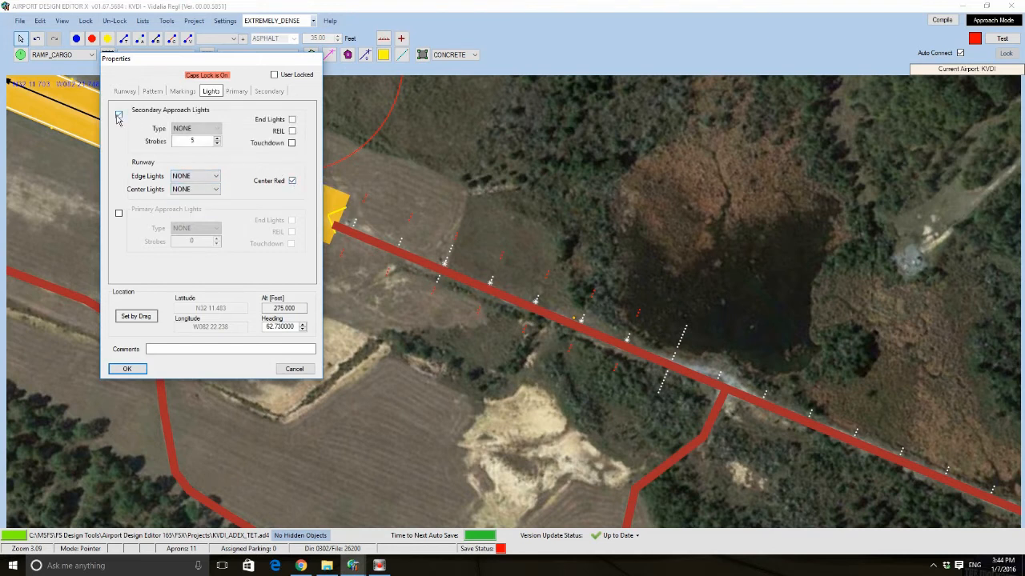
{"action": "left_click", "coordinate": [192, 129]}
{"action": "left_click", "coordinate": [190, 135]}
{"action": "left_click", "coordinate": [127, 368]}
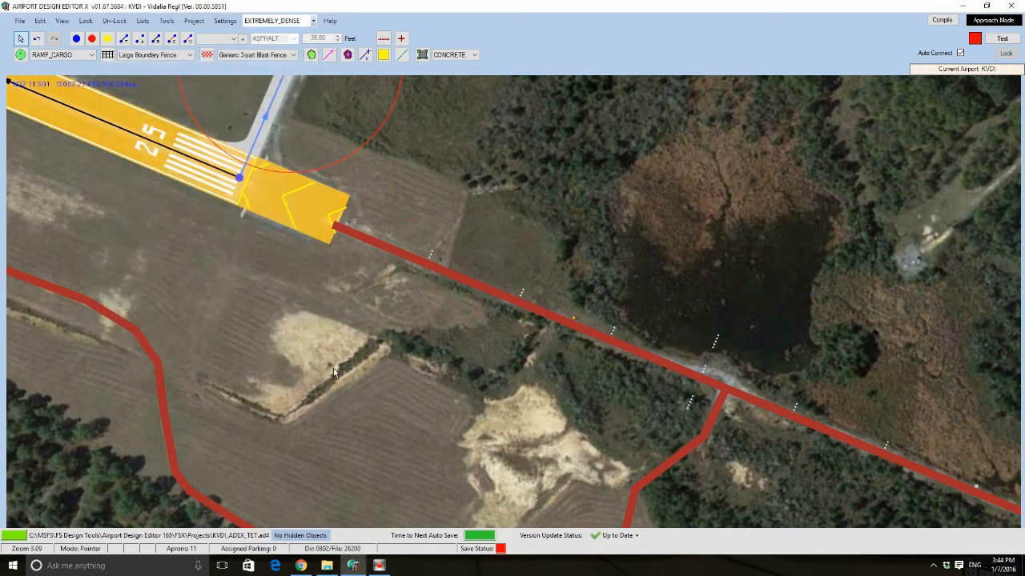
Turn off the secondary approach lights of runway 07/25 and set its edge lights to MEDIUM
{"action": "left_click_drag", "start_coordinate": [194, 231], "coordinate": [209, 245]}
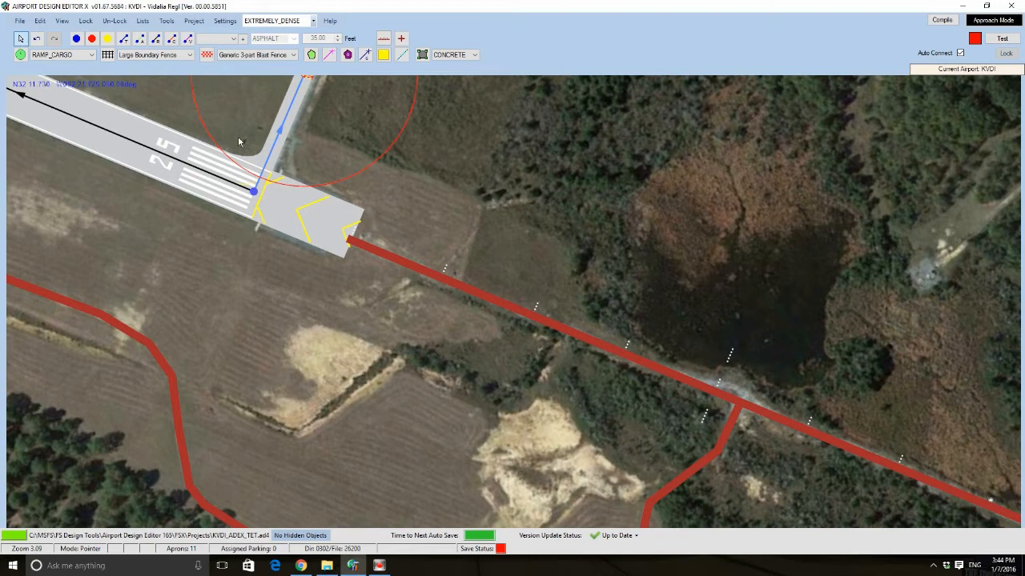
{"action": "double_click", "coordinate": [133, 135]}
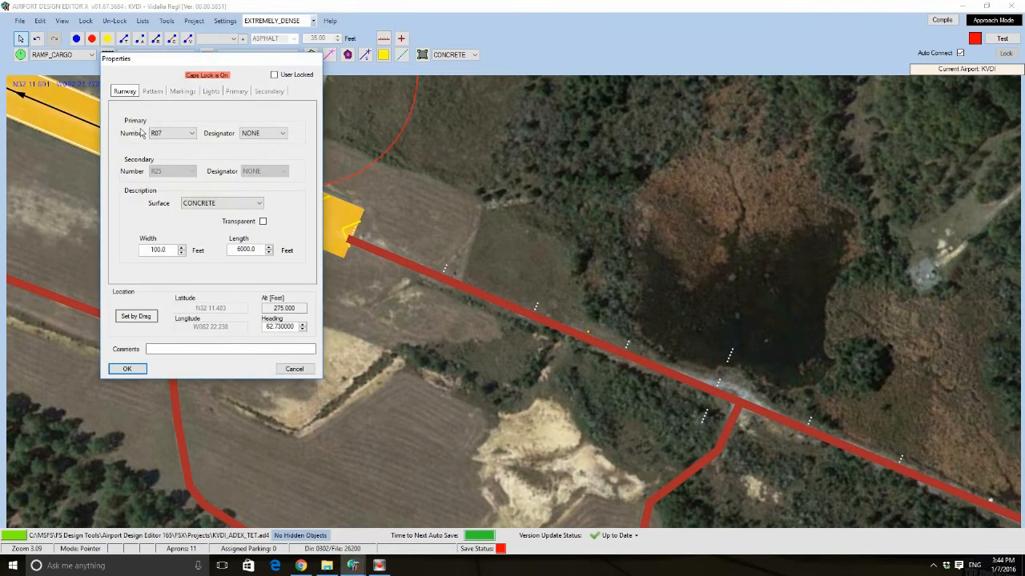
{"action": "left_click", "coordinate": [191, 94]}
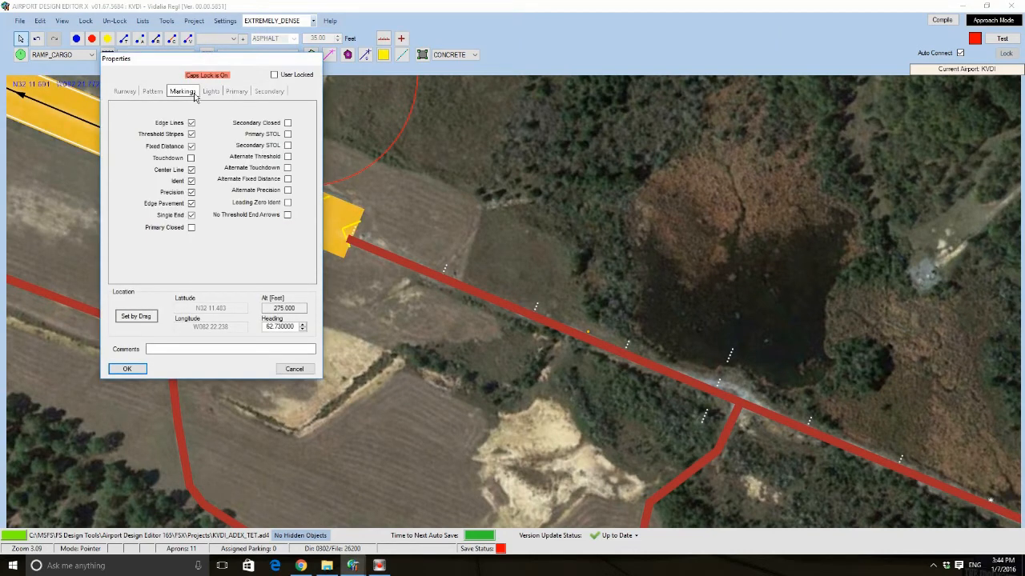
{"action": "left_click", "coordinate": [214, 93]}
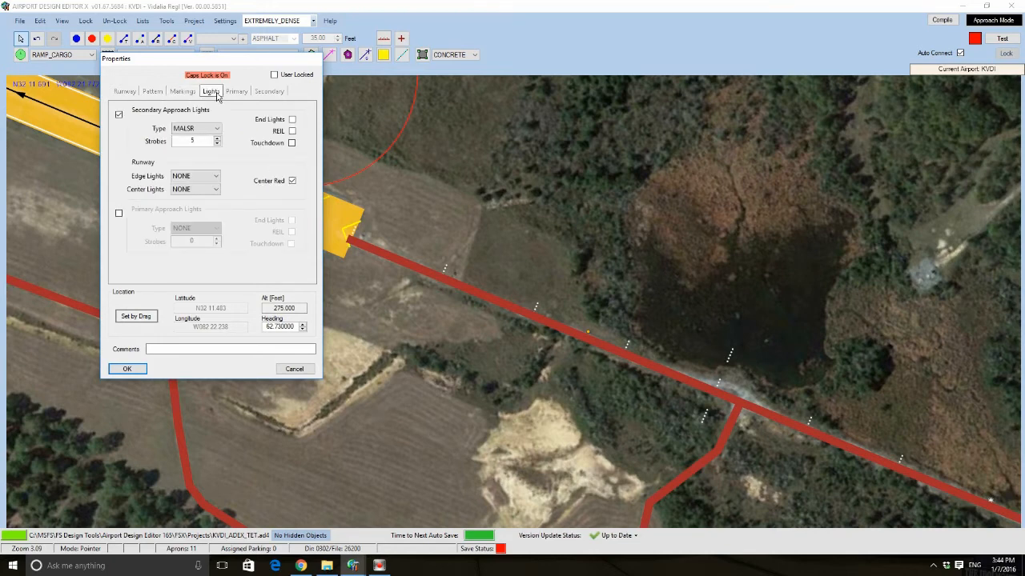
{"action": "left_click", "coordinate": [118, 114]}
{"action": "left_click", "coordinate": [215, 177]}
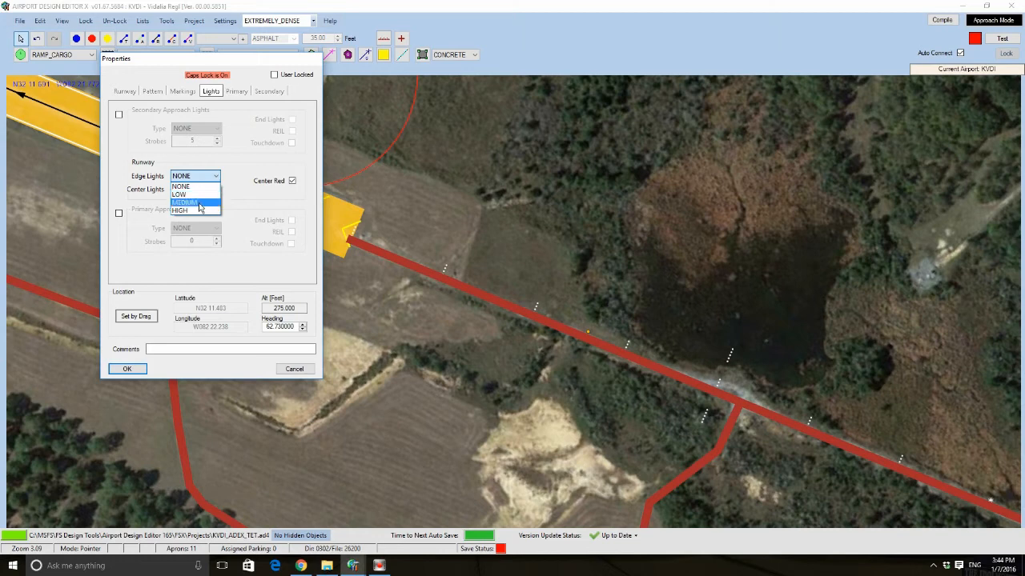
{"action": "left_click", "coordinate": [199, 202]}
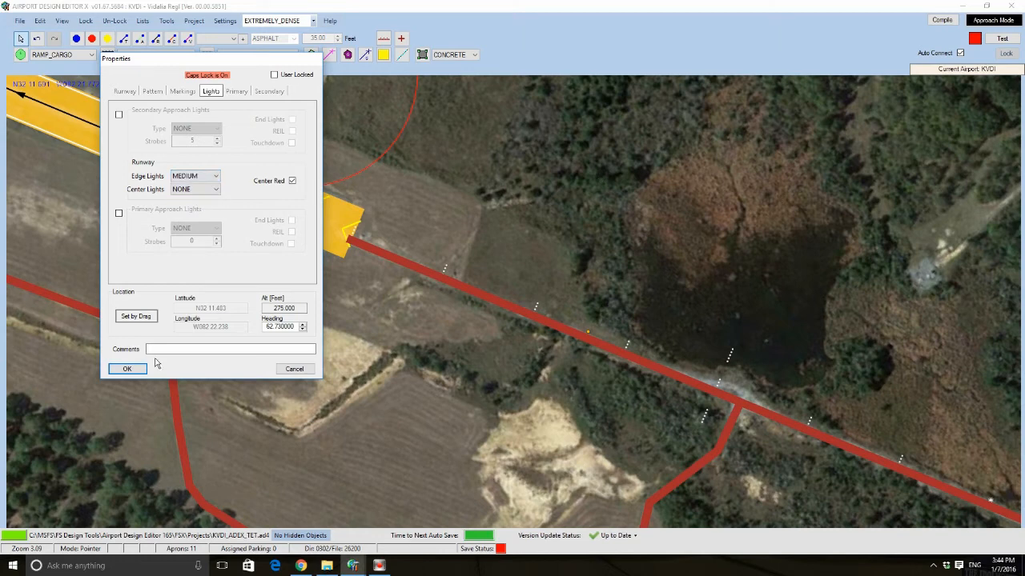
{"action": "left_click", "coordinate": [126, 369]}
Examine the edge lights along runway 07/25 from the runway 25 threshold to the runway 07 end
{"action": "scroll", "coordinate": [828, 455], "scroll_direction": "up", "scroll_amount": 2}
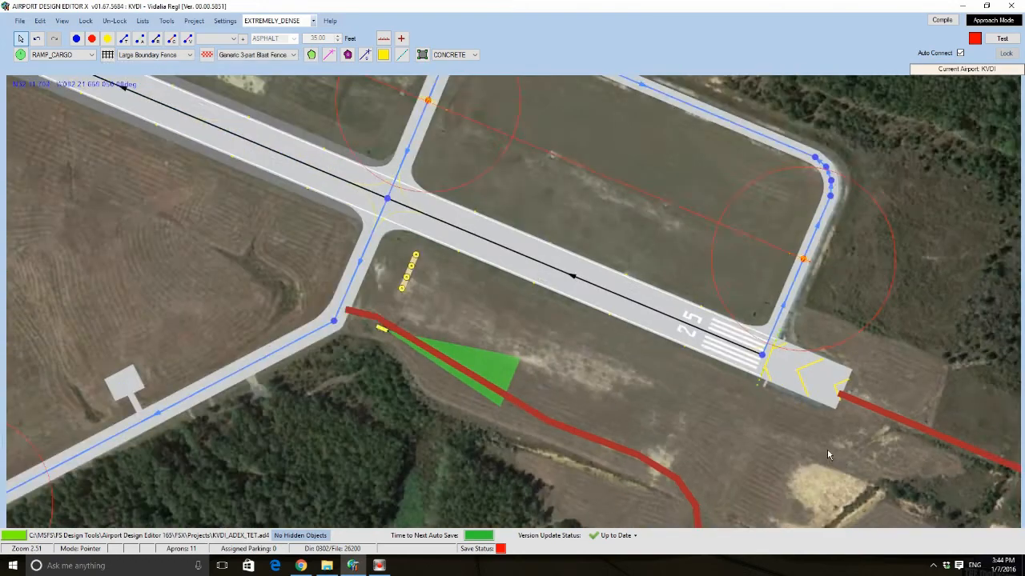
{"action": "scroll", "coordinate": [827, 450], "scroll_direction": "down", "scroll_amount": 2}
{"action": "left_click_drag", "start_coordinate": [824, 452], "coordinate": [491, 436]}
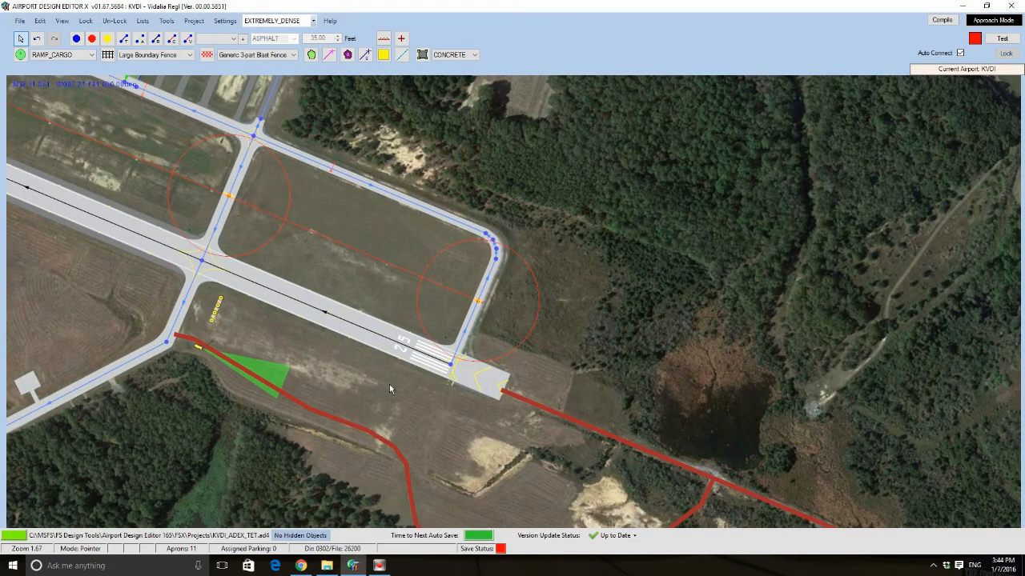
{"action": "scroll", "coordinate": [398, 383], "scroll_direction": "up", "scroll_amount": 3}
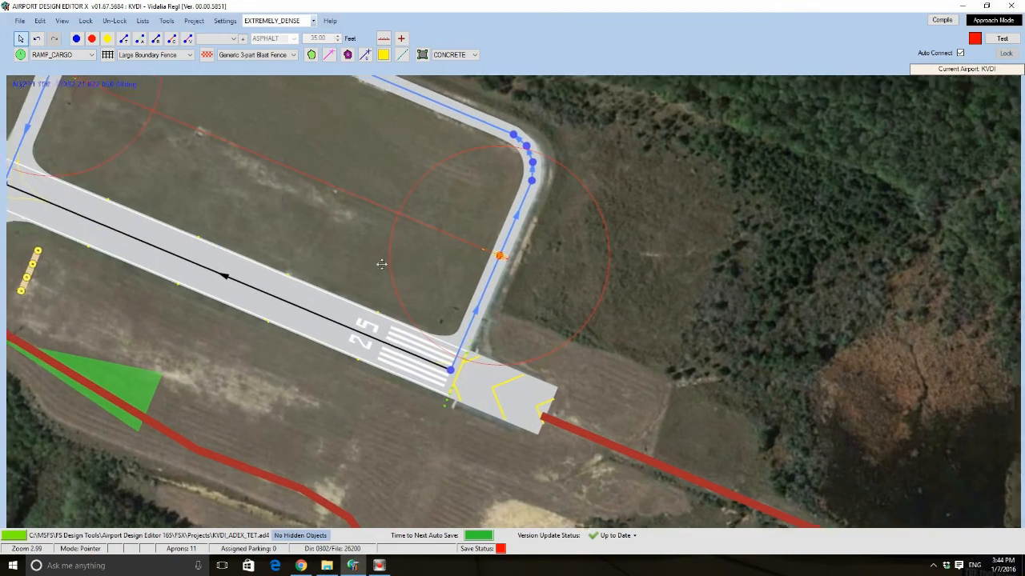
{"action": "left_click_drag", "start_coordinate": [382, 265], "coordinate": [861, 497]}
{"action": "scroll", "coordinate": [868, 500], "scroll_direction": "down", "scroll_amount": 1}
{"action": "left_click_drag", "start_coordinate": [306, 312], "coordinate": [934, 398]}
{"action": "left_click_drag", "start_coordinate": [400, 182], "coordinate": [719, 431]}
{"action": "left_click_drag", "start_coordinate": [163, 173], "coordinate": [653, 454]}
{"action": "scroll", "coordinate": [443, 376], "scroll_direction": "up", "scroll_amount": 6}
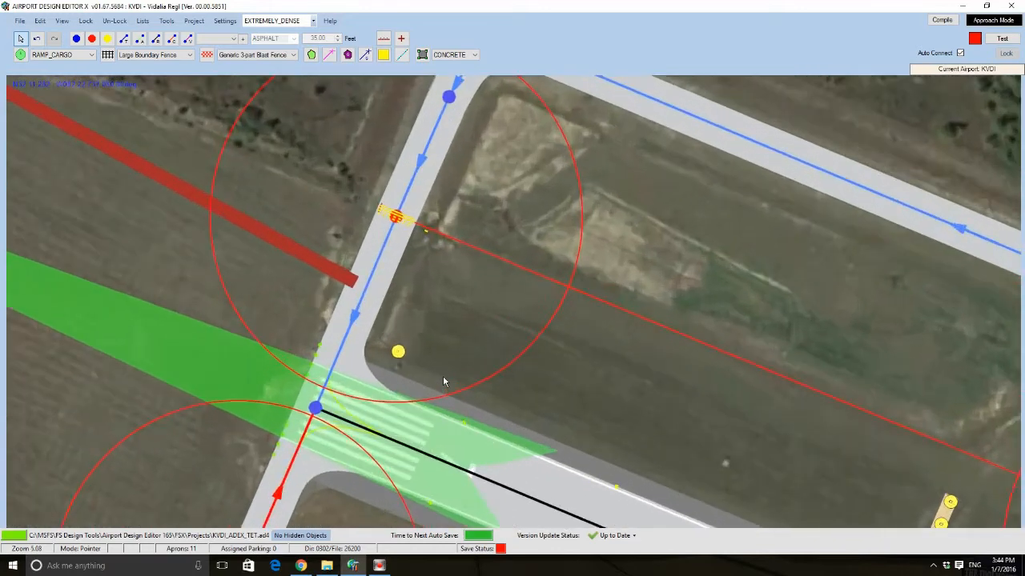
Move the OMNI BLUE light object near the runway 07 threshold closer to the runway edge
{"action": "scroll", "coordinate": [443, 376], "scroll_direction": "up", "scroll_amount": 6}
{"action": "left_click_drag", "start_coordinate": [339, 325], "coordinate": [337, 258]}
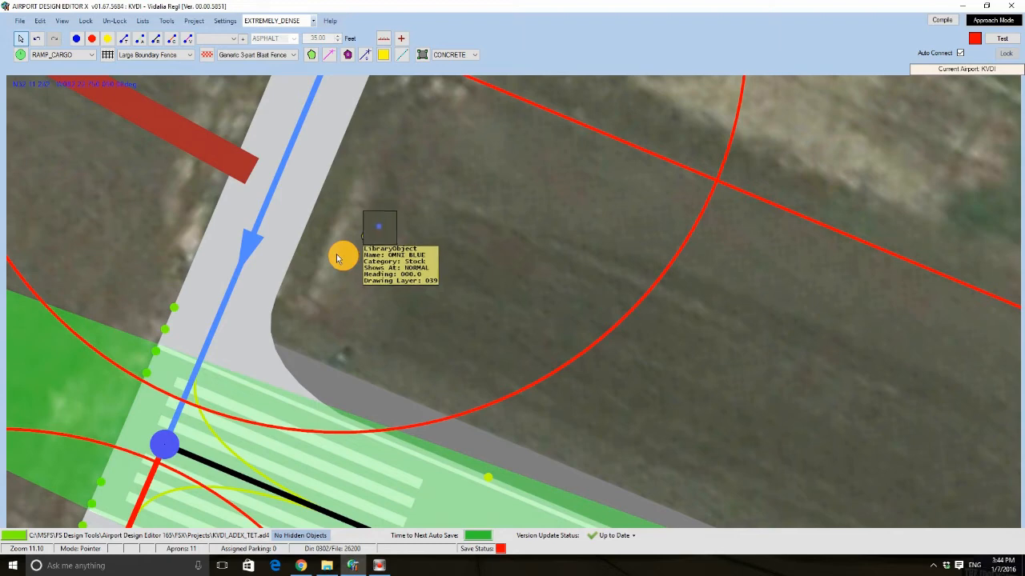
{"action": "left_click_drag", "start_coordinate": [373, 271], "coordinate": [374, 271]}
{"action": "scroll", "coordinate": [424, 237], "scroll_direction": "up", "scroll_amount": 1}
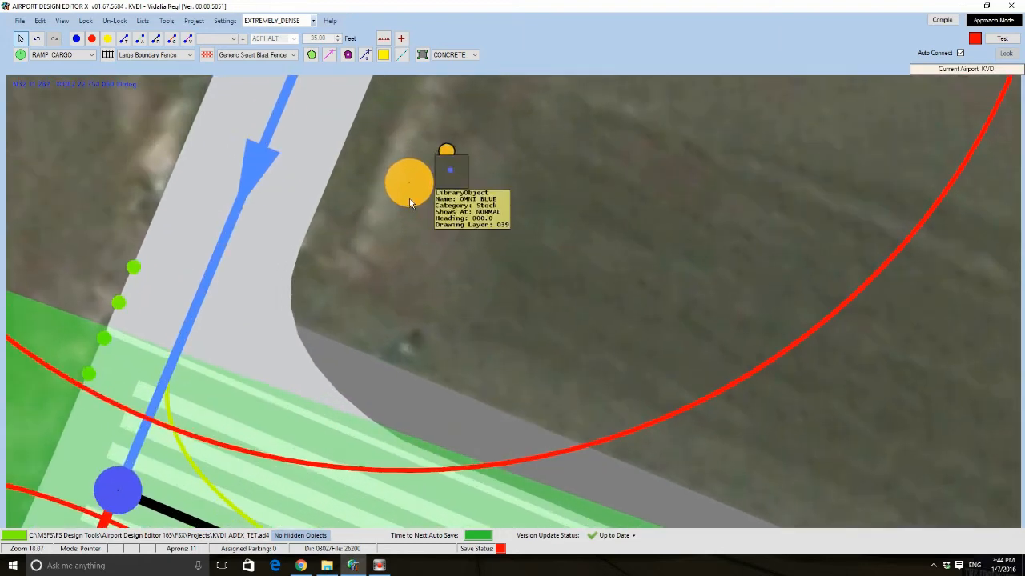
{"action": "scroll", "coordinate": [432, 200], "scroll_direction": "up", "scroll_amount": 1}
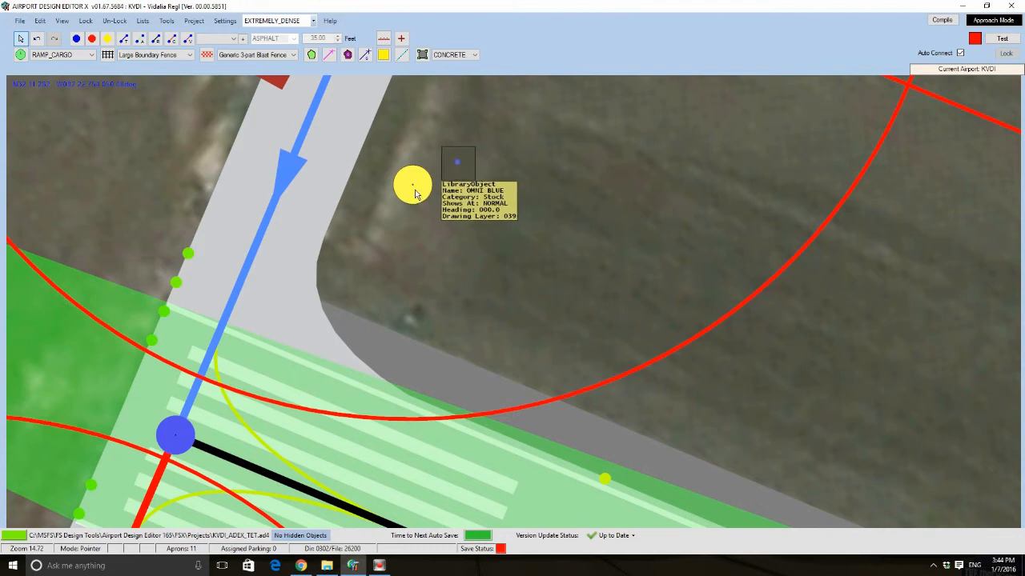
{"action": "left_click_drag", "start_coordinate": [416, 193], "coordinate": [433, 288]}
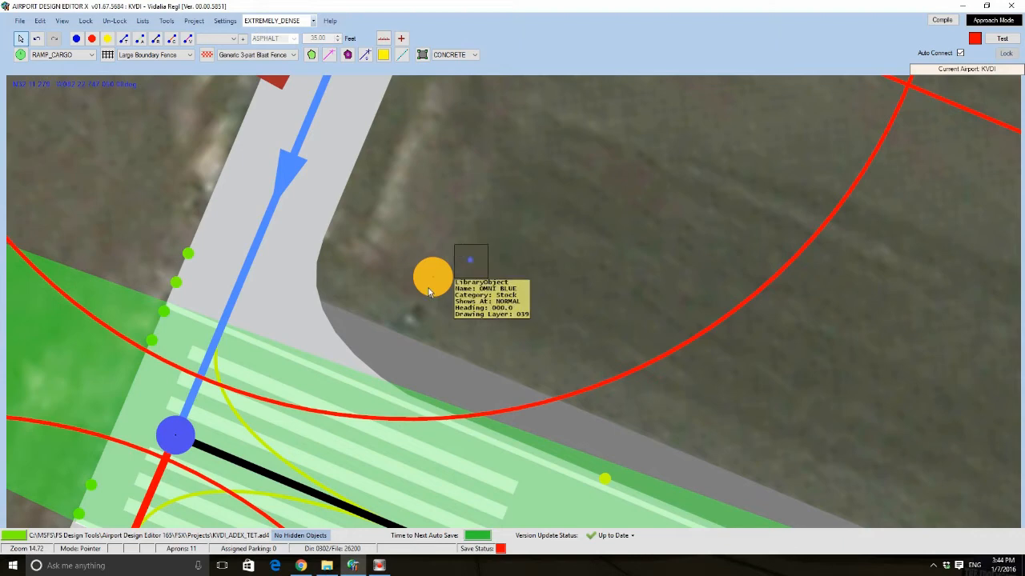
{"action": "right_click_drag", "start_coordinate": [590, 224], "coordinate": [586, 175]}
{"action": "scroll", "coordinate": [276, 299], "scroll_direction": "down", "scroll_amount": 4}
{"action": "scroll", "coordinate": [536, 218], "scroll_direction": "up", "scroll_amount": 5}
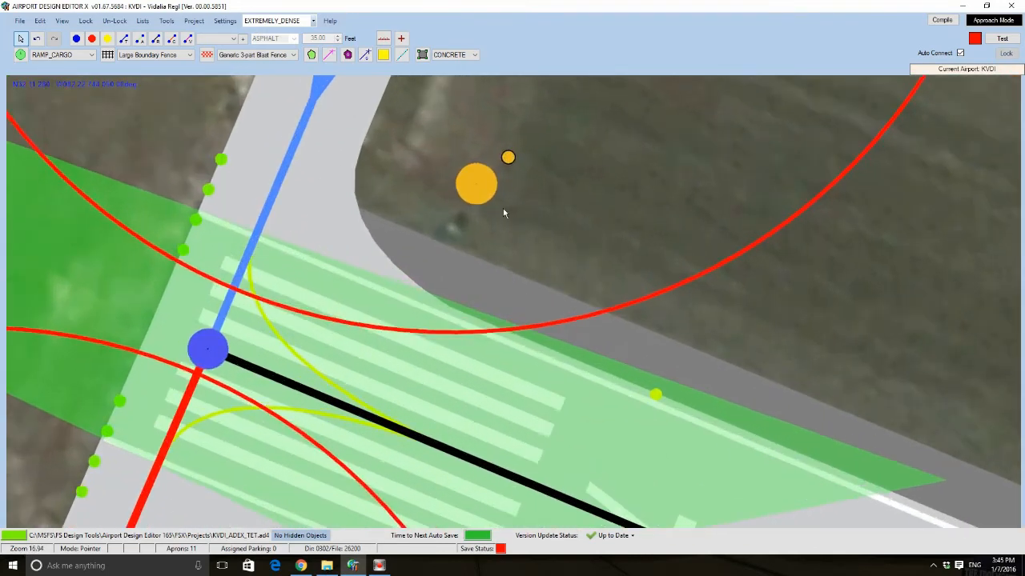
Set the image complexity of the OMNI BLUE light object to VERY_SPARSE
{"action": "mouse_move", "coordinate": [460, 189]}
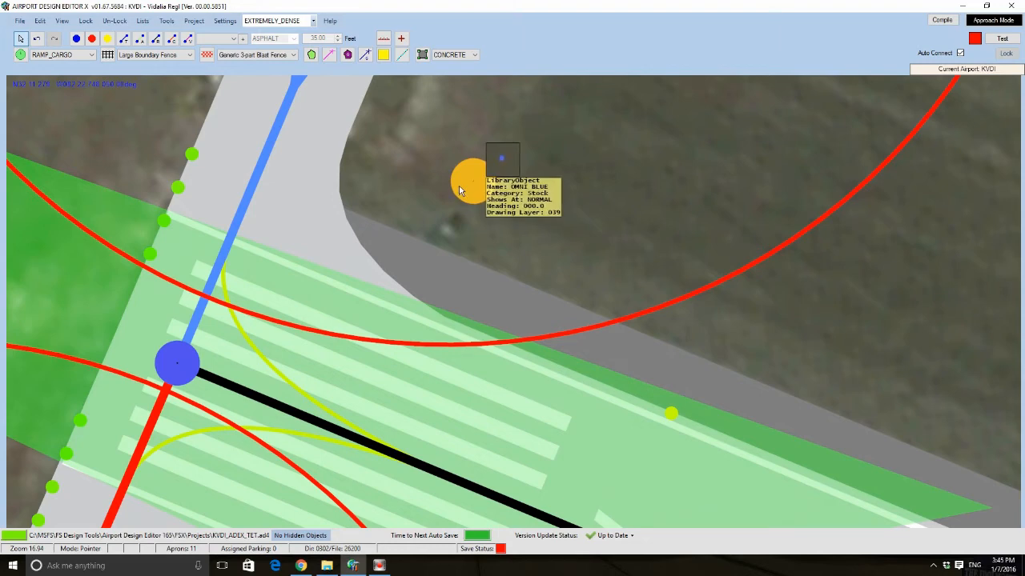
{"action": "double_click", "coordinate": [461, 181]}
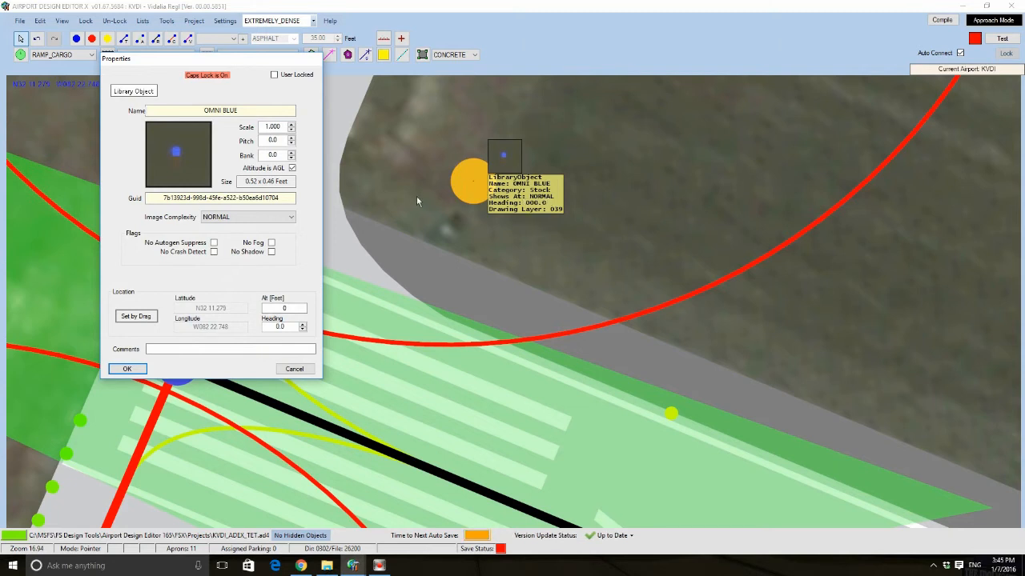
{"action": "left_click", "coordinate": [244, 217]}
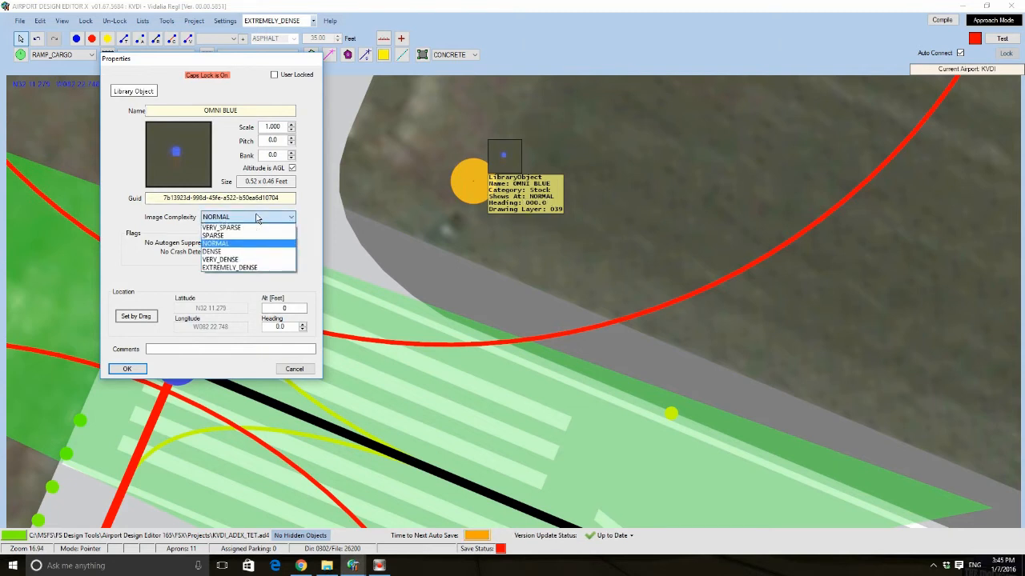
{"action": "left_click", "coordinate": [228, 228]}
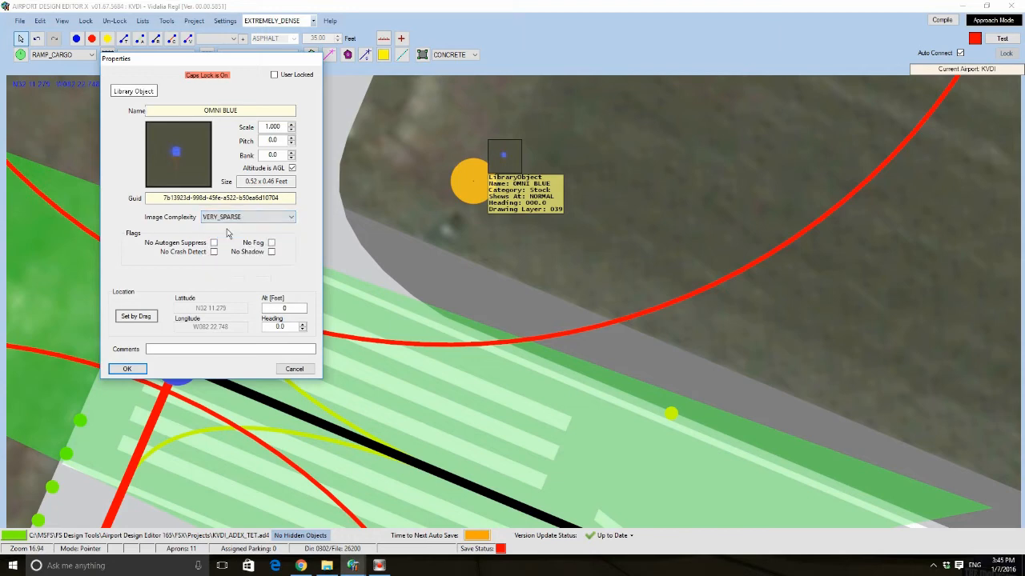
{"action": "left_click", "coordinate": [127, 368]}
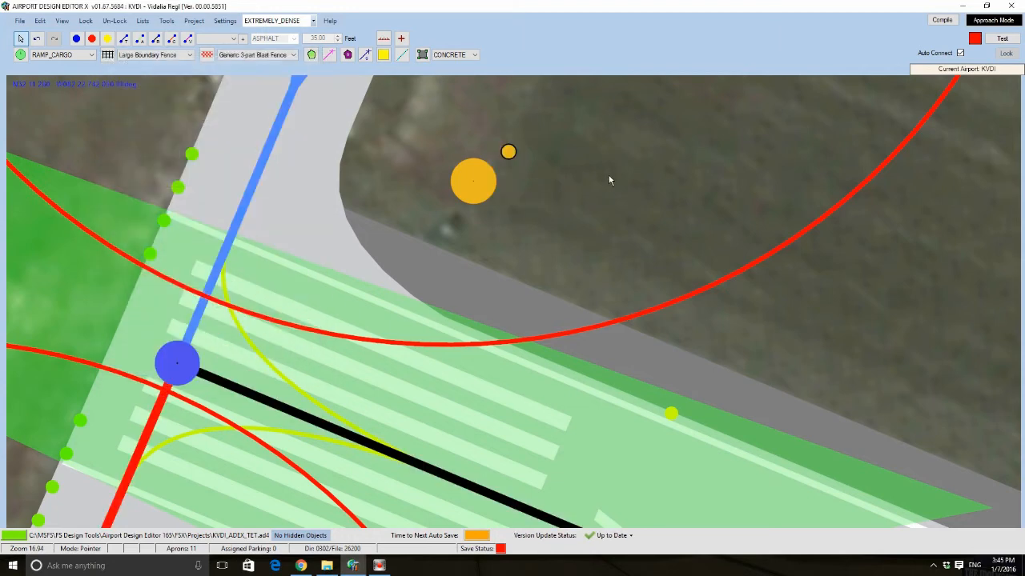
Enable the No Autogen Suppress and No Crash Detect flags for the OMNI BLUE light object
{"action": "left_click", "coordinate": [465, 181]}
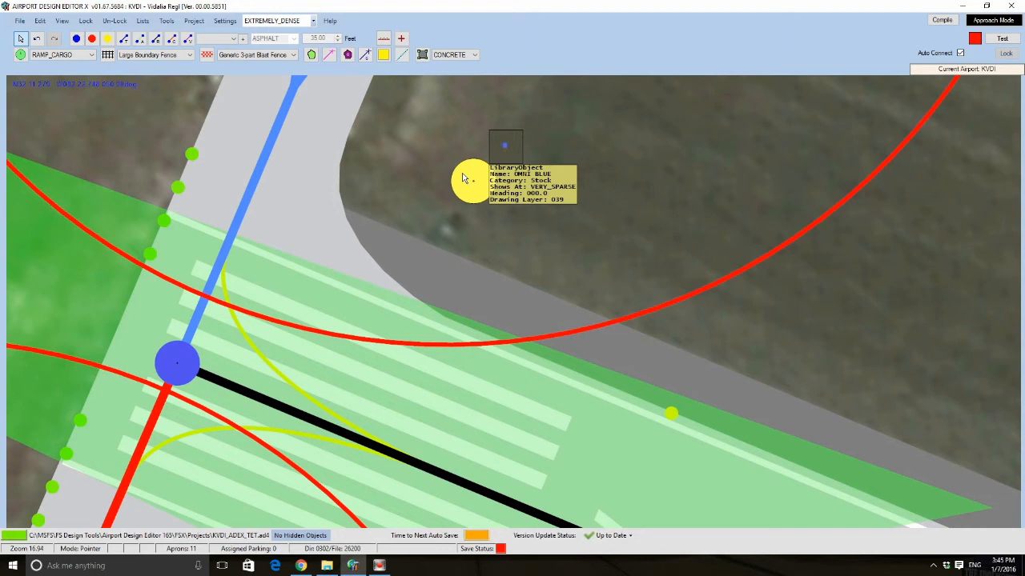
{"action": "scroll", "coordinate": [462, 178], "scroll_direction": "down", "scroll_amount": 4}
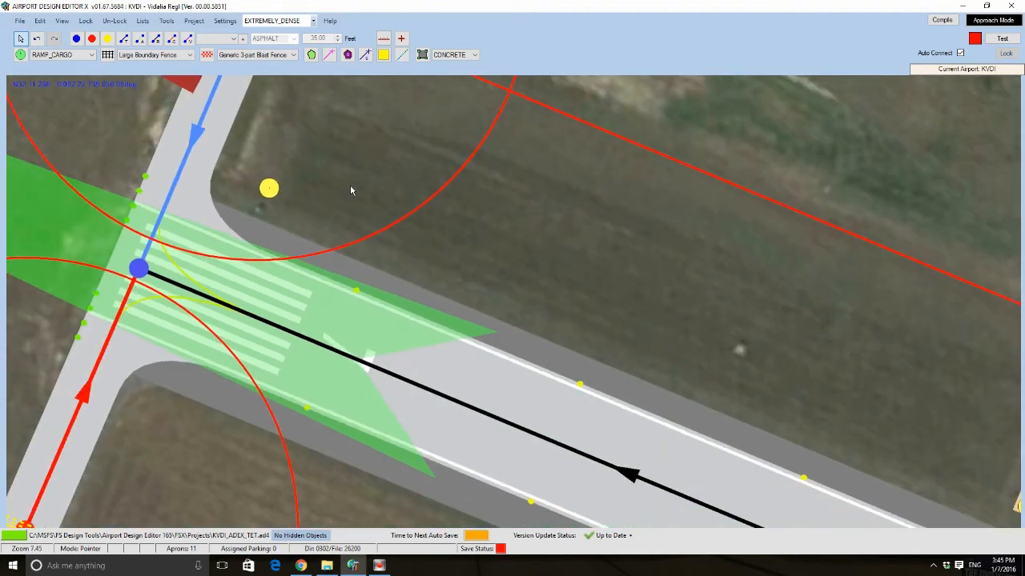
{"action": "mouse_move", "coordinate": [271, 188]}
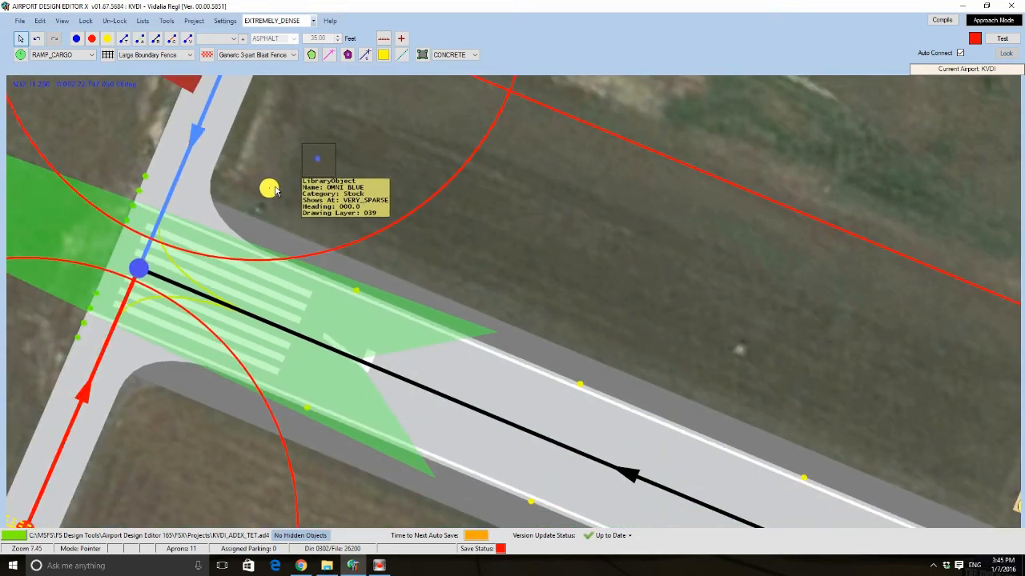
{"action": "double_click", "coordinate": [271, 187]}
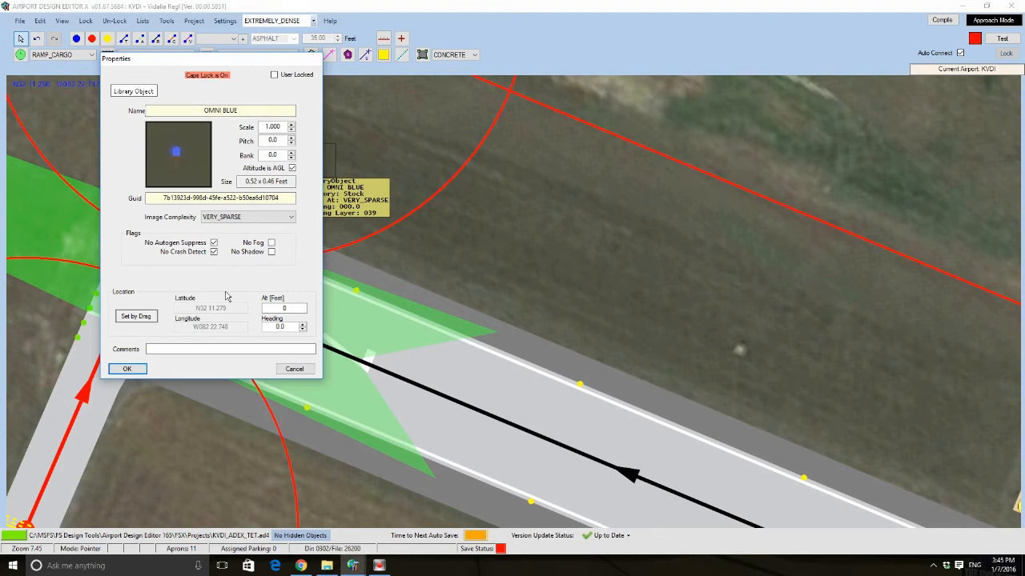
{"action": "left_click", "coordinate": [126, 368]}
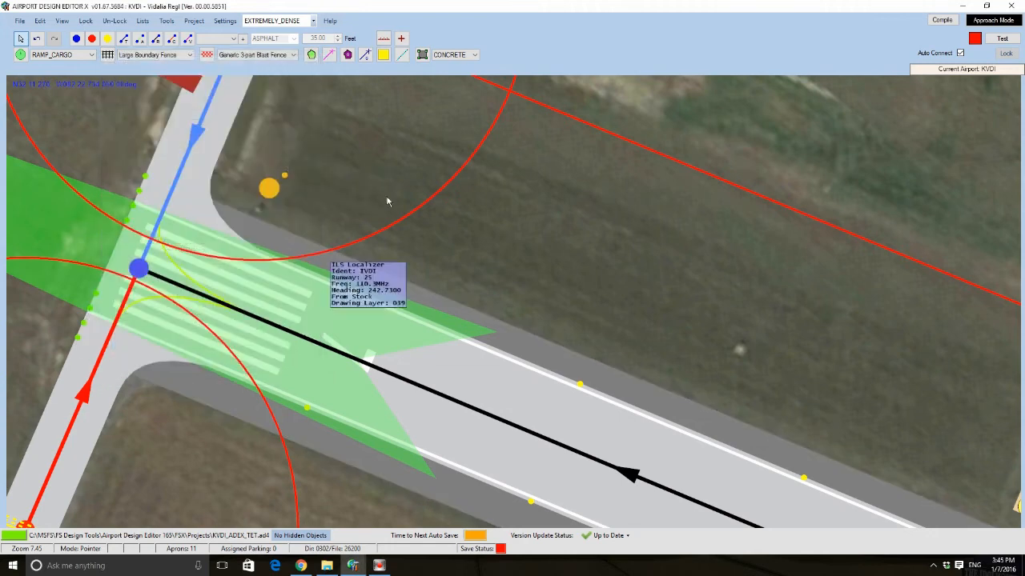
Shift the OMNI BLUE light farther from the taxiway and draw a guideline about 10.8 feet long outward from the taxiway edge
{"action": "scroll", "coordinate": [387, 202], "scroll_direction": "up", "scroll_amount": 5}
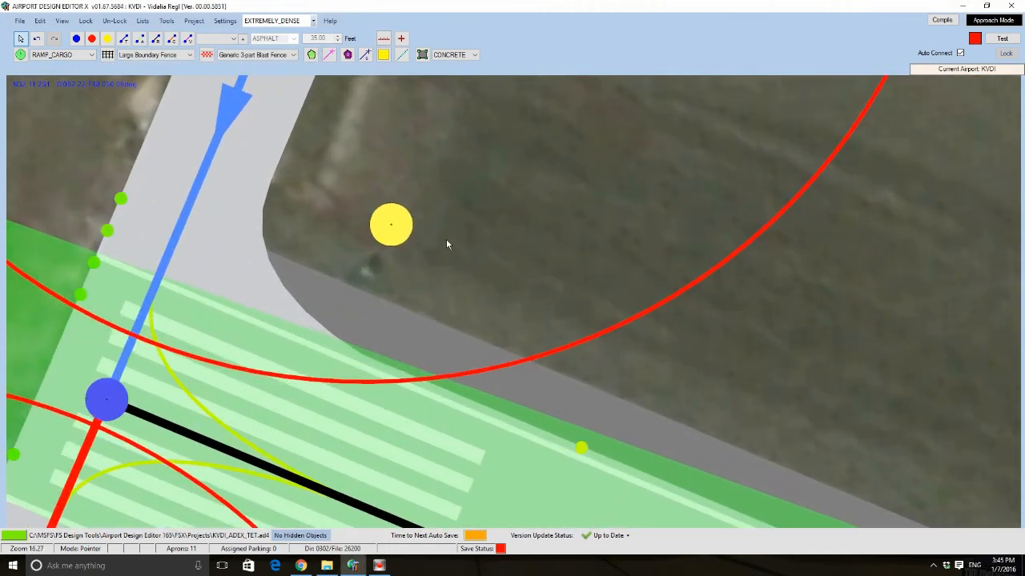
{"action": "left_click_drag", "start_coordinate": [390, 226], "coordinate": [423, 244]}
{"action": "left_click", "coordinate": [383, 37]}
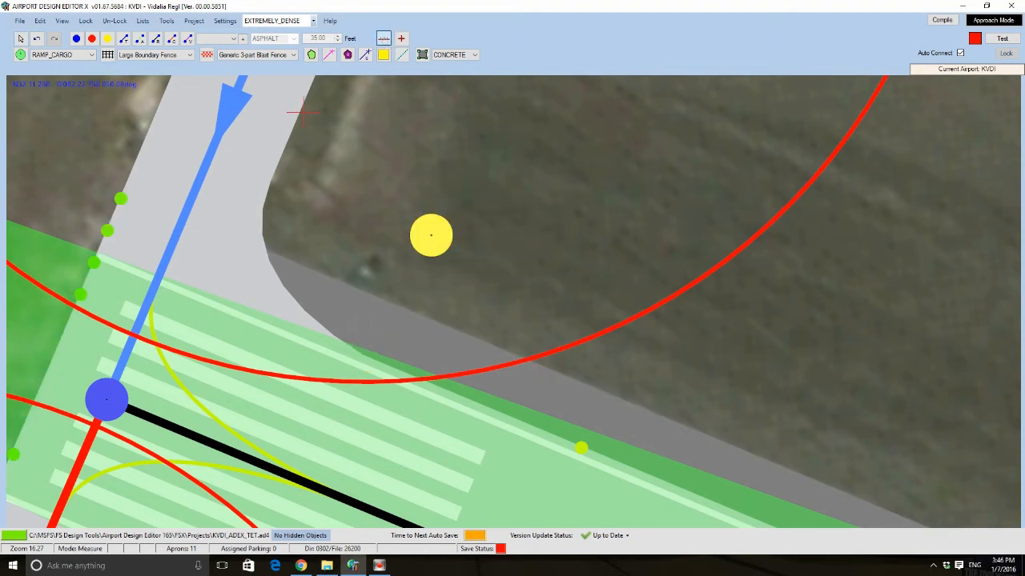
{"action": "left_click_drag", "start_coordinate": [298, 111], "coordinate": [336, 126]}
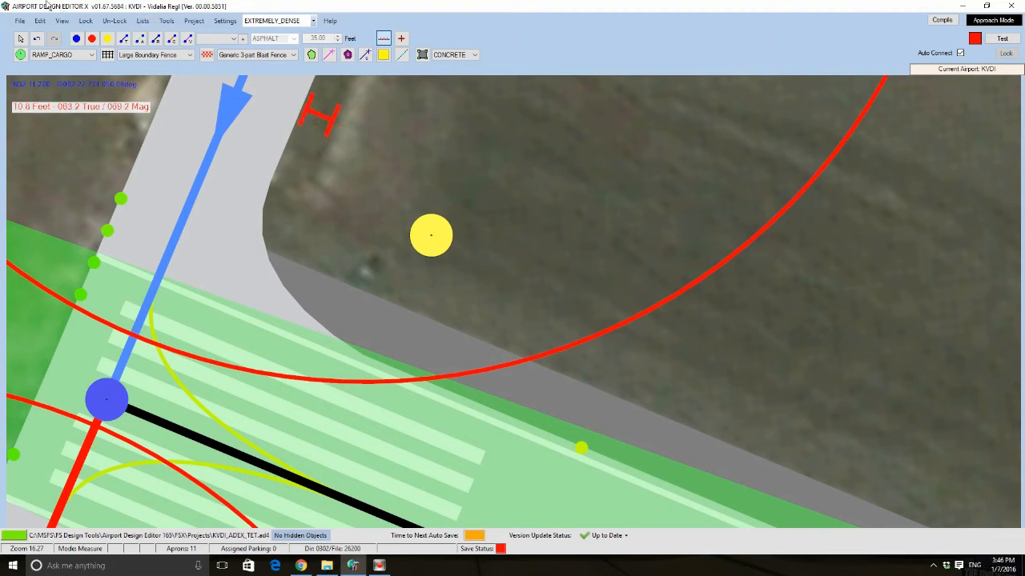
{"action": "left_click", "coordinate": [20, 38]}
Move the guideline into the grass beside the runway and hide the navaids in the view
{"action": "mouse_move", "coordinate": [316, 110]}
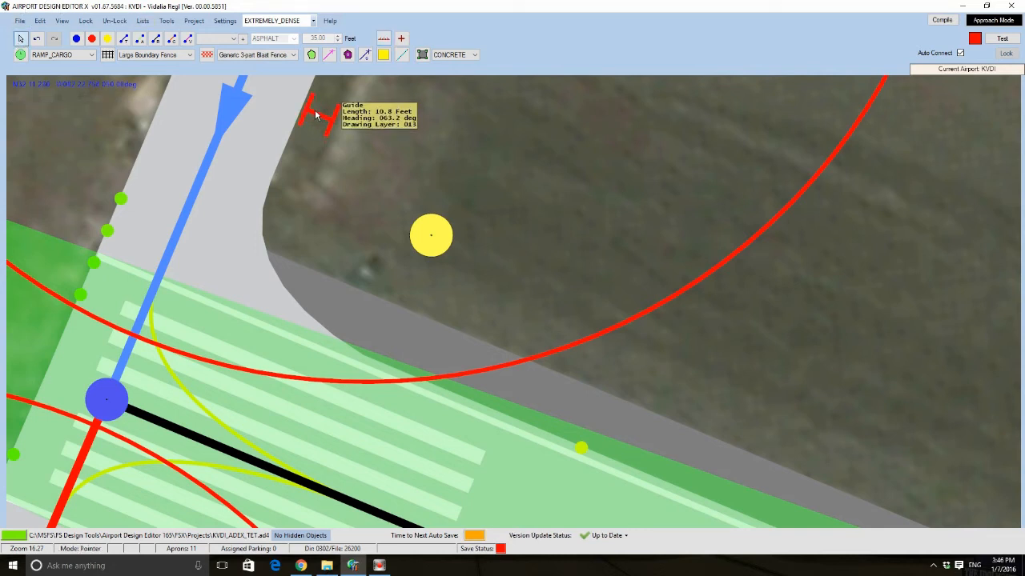
{"action": "left_click_drag", "start_coordinate": [315, 109], "coordinate": [604, 282]}
{"action": "left_click", "coordinate": [62, 21]}
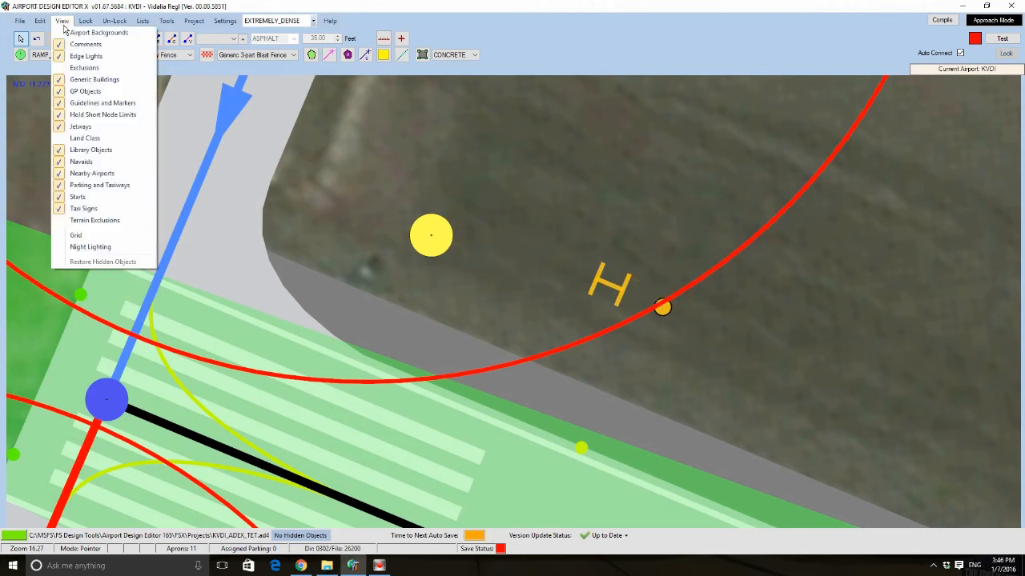
{"action": "left_click", "coordinate": [86, 164]}
Examine the position and spacing of the edge lights along the runway beyond the 07 threshold
{"action": "left_click_drag", "start_coordinate": [604, 343], "coordinate": [380, 149]}
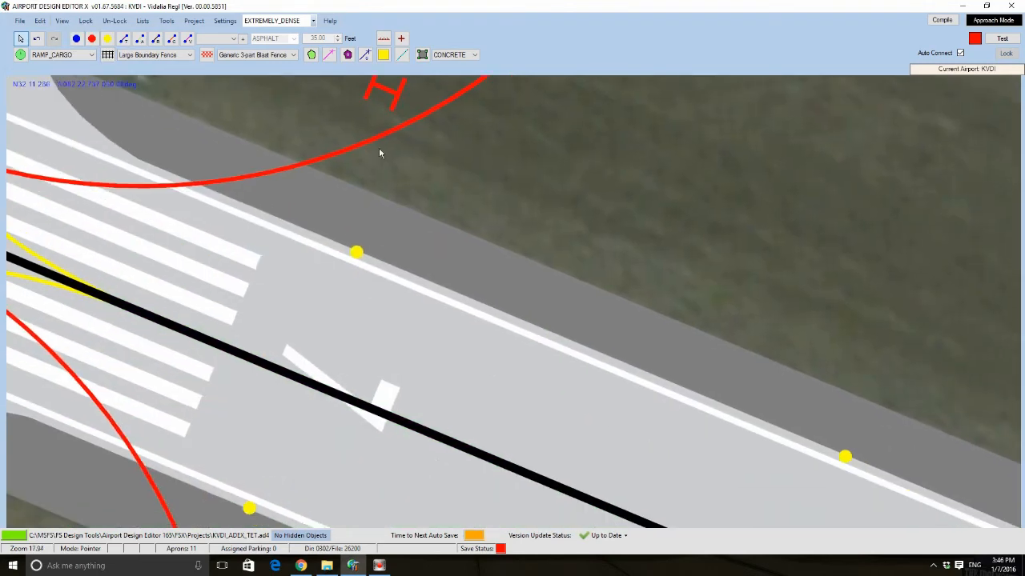
{"action": "scroll", "coordinate": [469, 360], "scroll_direction": "up", "scroll_amount": 1}
{"action": "scroll", "coordinate": [469, 336], "scroll_direction": "down", "scroll_amount": 3}
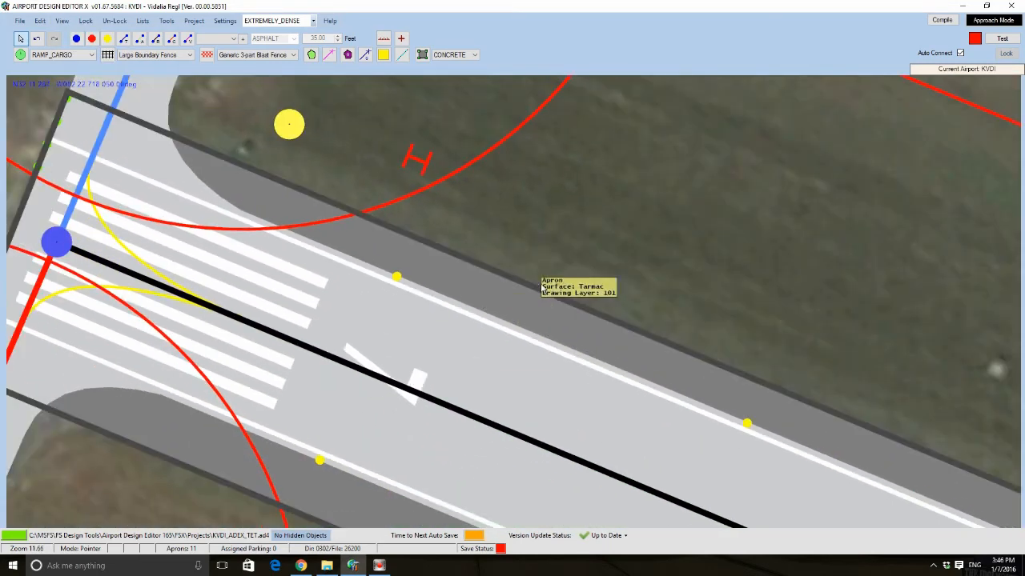
{"action": "left_click_drag", "start_coordinate": [543, 288], "coordinate": [178, 182]}
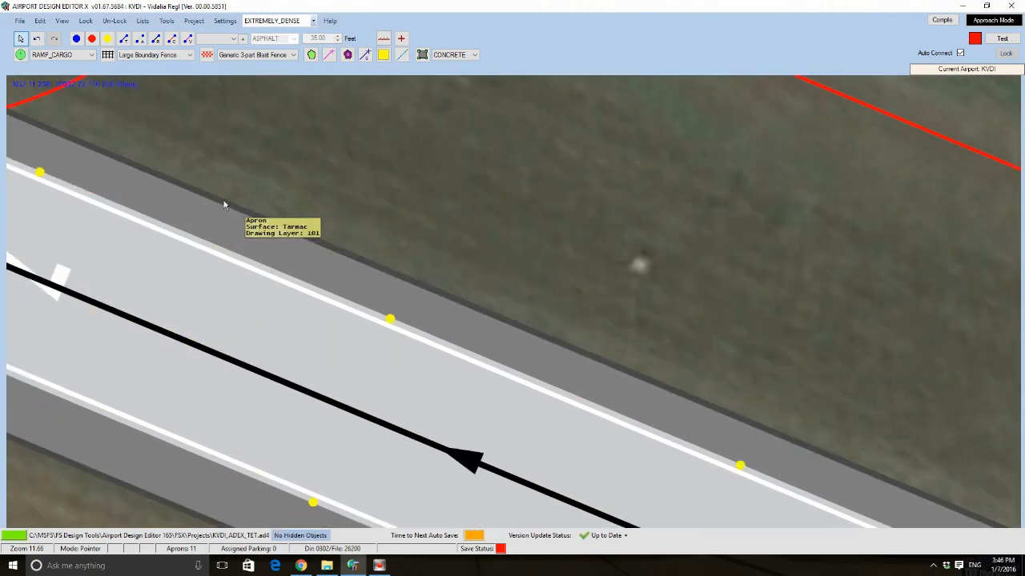
{"action": "left_click_drag", "start_coordinate": [164, 225], "coordinate": [295, 225]}
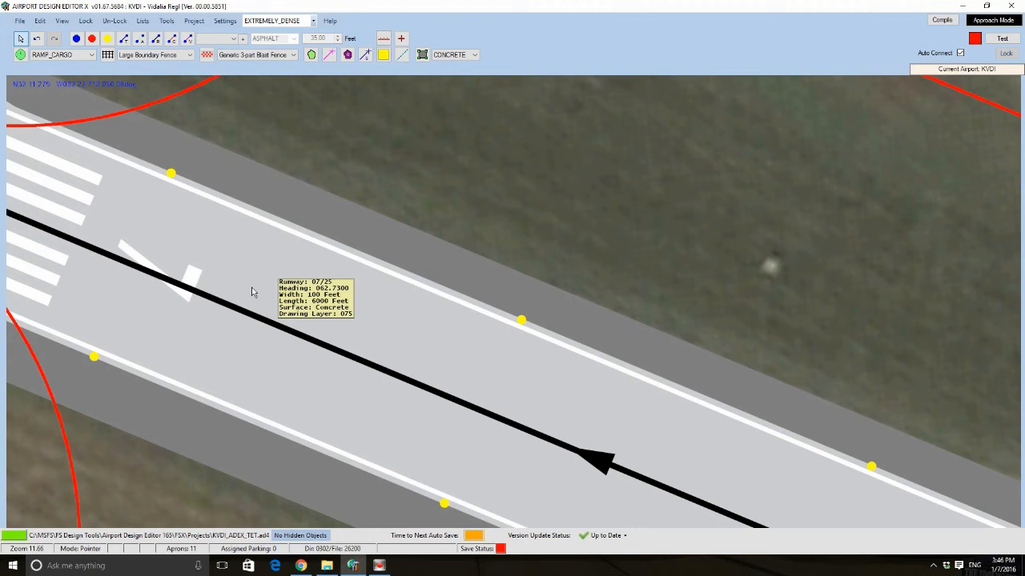
{"action": "left_click_drag", "start_coordinate": [442, 153], "coordinate": [499, 237]}
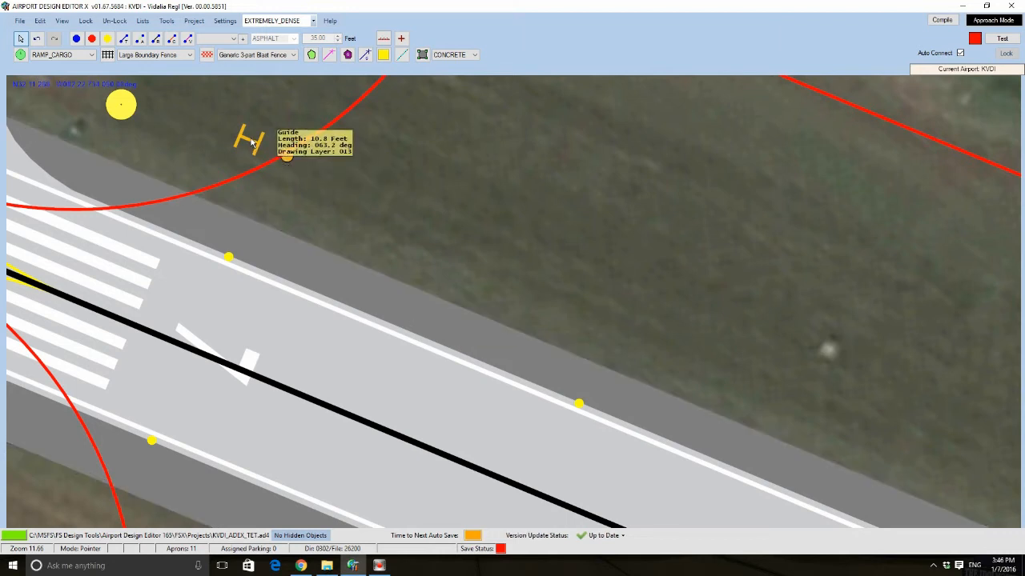
Move the guideline to the runway edge, turned perpendicular outward, and place the OMNI BLUE light at its outer end
{"action": "left_click_drag", "start_coordinate": [249, 138], "coordinate": [269, 175]}
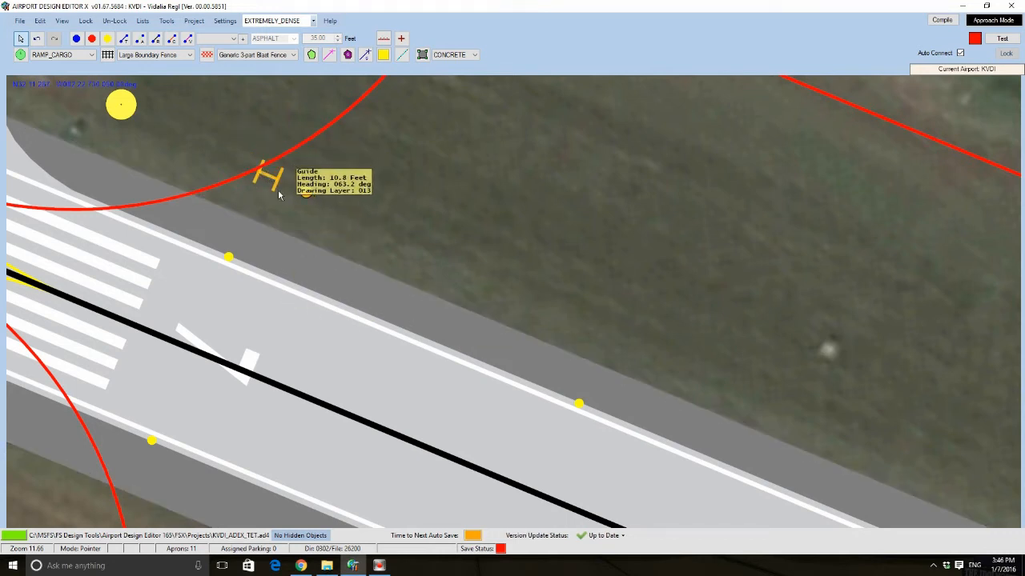
{"action": "left_click_drag", "start_coordinate": [270, 185], "coordinate": [326, 301]}
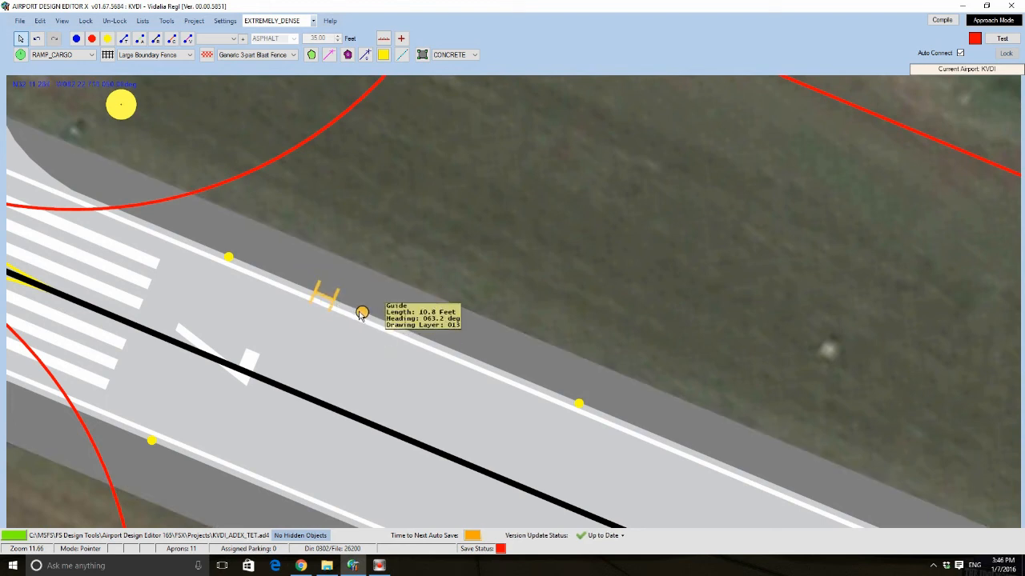
{"action": "mouse_move", "coordinate": [362, 314]}
{"action": "left_mouse_down"}
{"action": "mouse_move", "coordinate": [366, 299]}
{"action": "mouse_move", "coordinate": [334, 244]}
{"action": "left_mouse_up"}
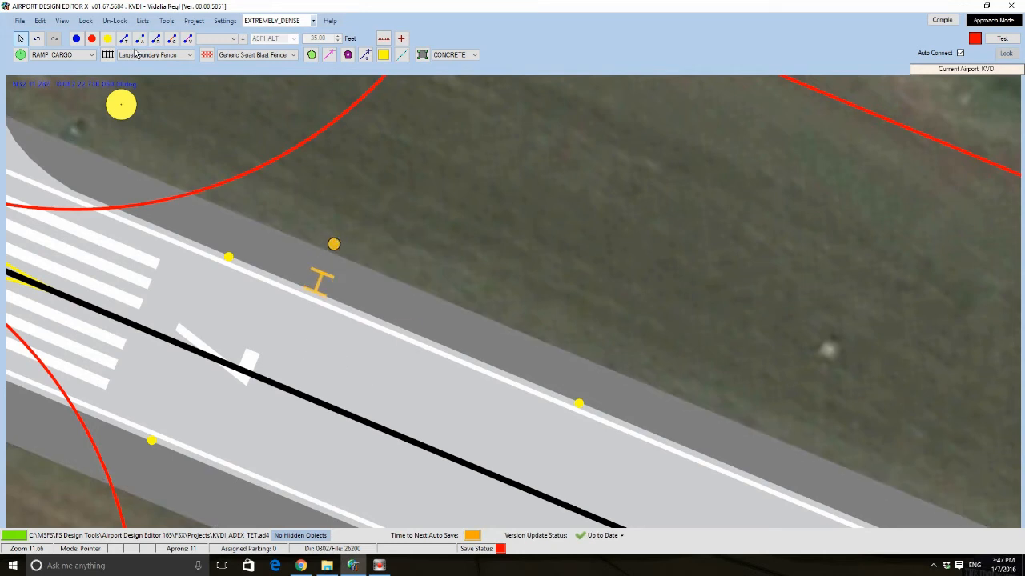
{"action": "mouse_move", "coordinate": [123, 117]}
{"action": "left_mouse_down"}
{"action": "mouse_move", "coordinate": [282, 218]}
{"action": "mouse_move", "coordinate": [329, 286]}
{"action": "left_mouse_up"}
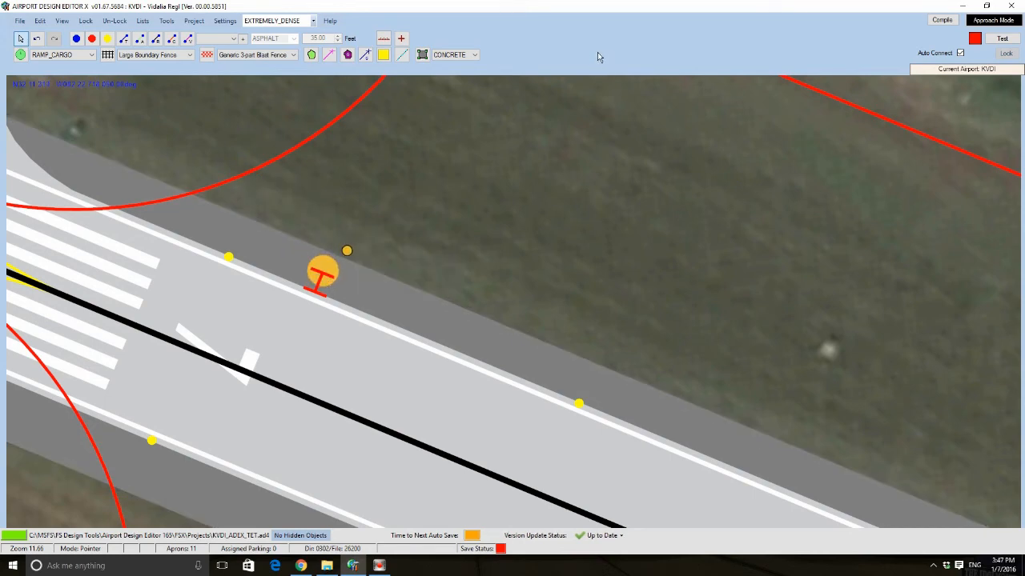
Relocate the guideline to the runway edge at the threshold corner and move the OMNI BLUE light to its outer end
{"action": "left_click_drag", "start_coordinate": [494, 214], "coordinate": [780, 214]}
{"action": "scroll", "coordinate": [779, 214], "scroll_direction": "down", "scroll_amount": 2}
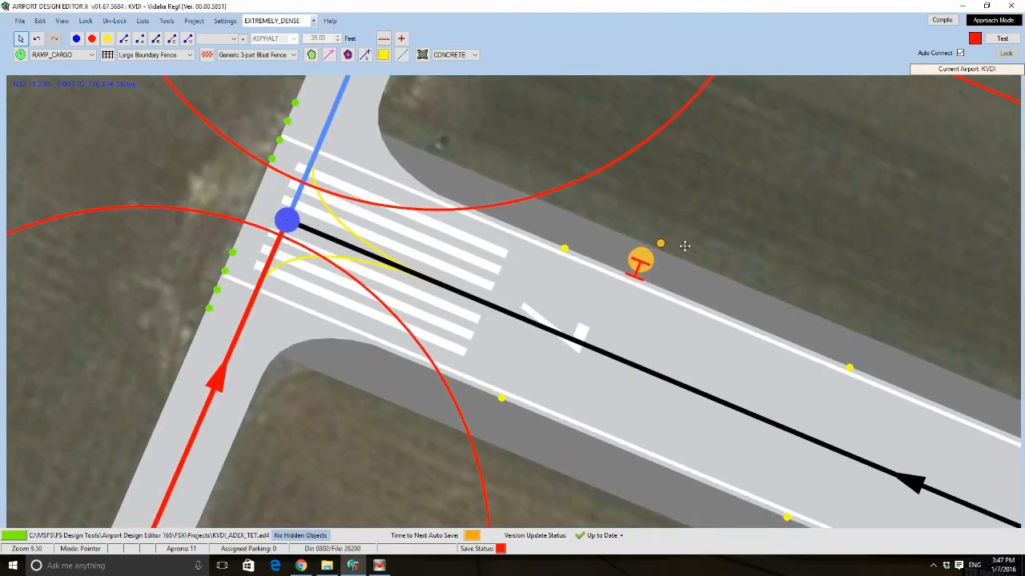
{"action": "scroll", "coordinate": [608, 400], "scroll_direction": "up", "scroll_amount": 6}
{"action": "mouse_move", "coordinate": [686, 247]}
{"action": "left_mouse_down"}
{"action": "mouse_move", "coordinate": [666, 376]}
{"action": "mouse_move", "coordinate": [242, 233]}
{"action": "left_mouse_up"}
{"action": "scroll", "coordinate": [591, 421], "scroll_direction": "up", "scroll_amount": 1}
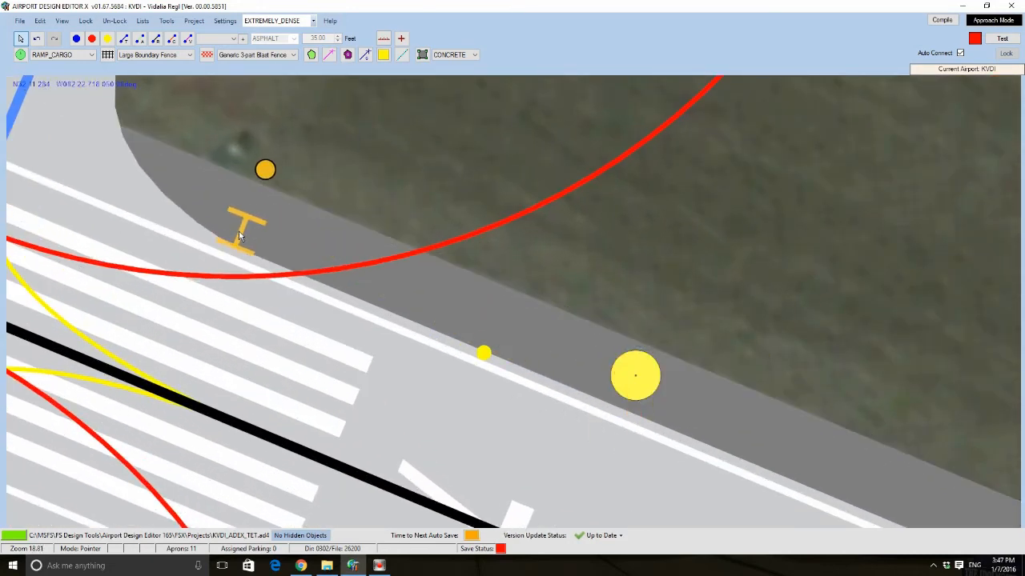
{"action": "mouse_move", "coordinate": [635, 374]}
{"action": "left_mouse_down"}
{"action": "mouse_move", "coordinate": [264, 196]}
{"action": "mouse_move", "coordinate": [234, 218]}
{"action": "left_mouse_up"}
Copy the OMNI BLUE light at the threshold corner and delete the guideline beneath it
{"action": "scroll", "coordinate": [320, 192], "scroll_direction": "down", "scroll_amount": 4}
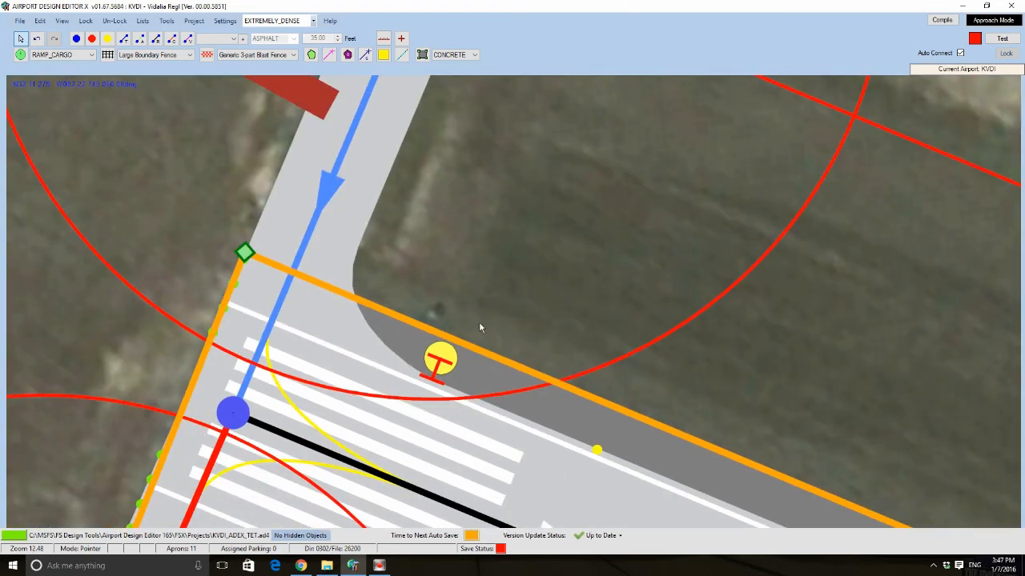
{"action": "mouse_move", "coordinate": [446, 358]}
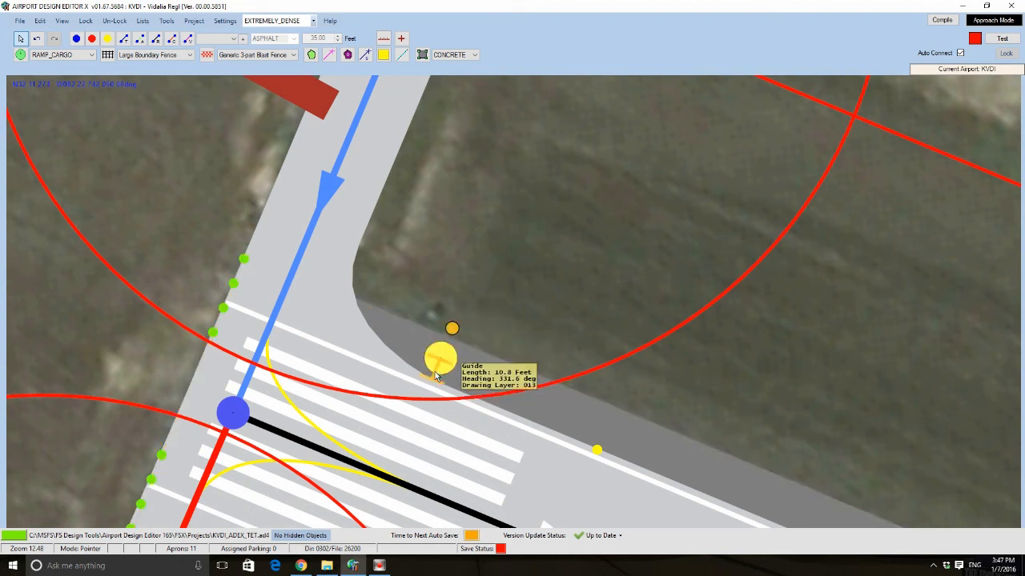
{"action": "right_click", "coordinate": [437, 373]}
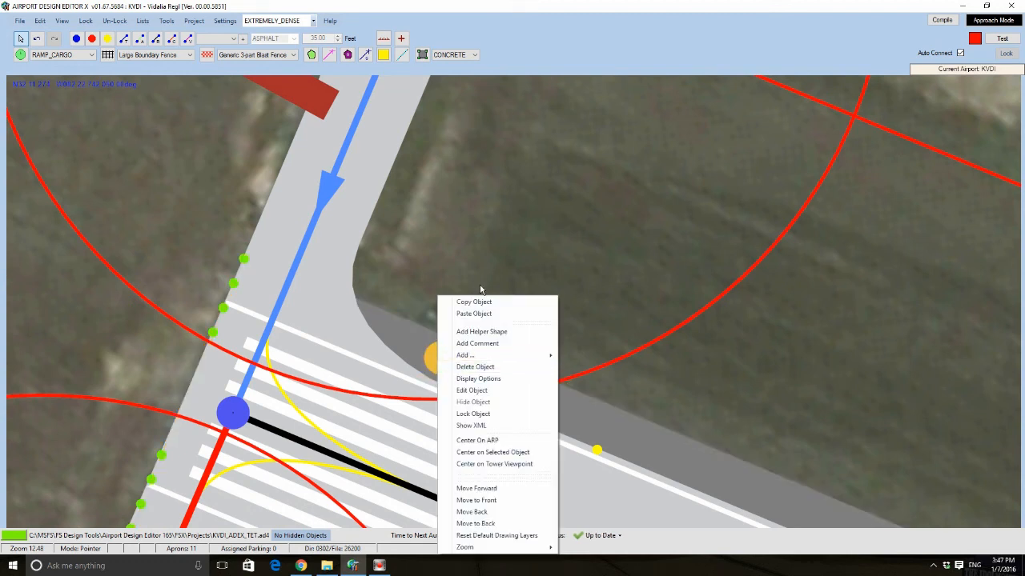
{"action": "left_click", "coordinate": [473, 302]}
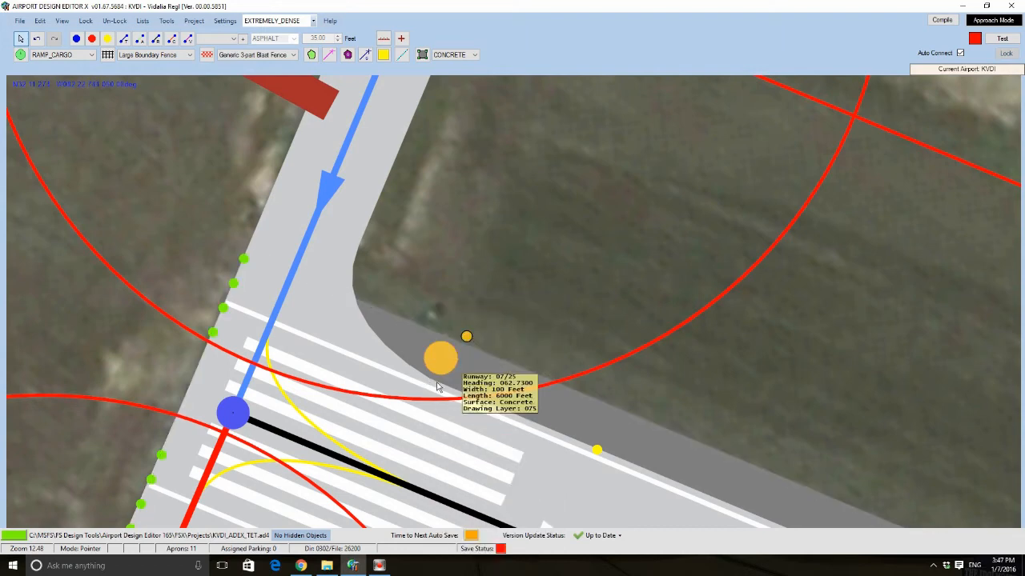
Move the OMNI BLUE light closer to the pavement edge at the threshold corner
{"action": "left_click_drag", "start_coordinate": [437, 371], "coordinate": [433, 384]}
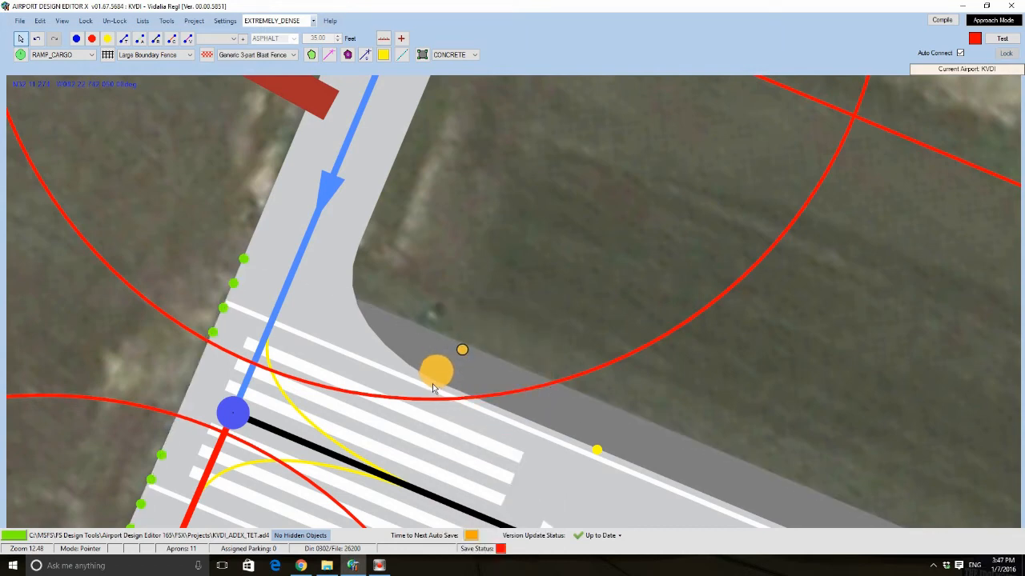
{"action": "scroll", "coordinate": [479, 315], "scroll_direction": "up", "scroll_amount": 3}
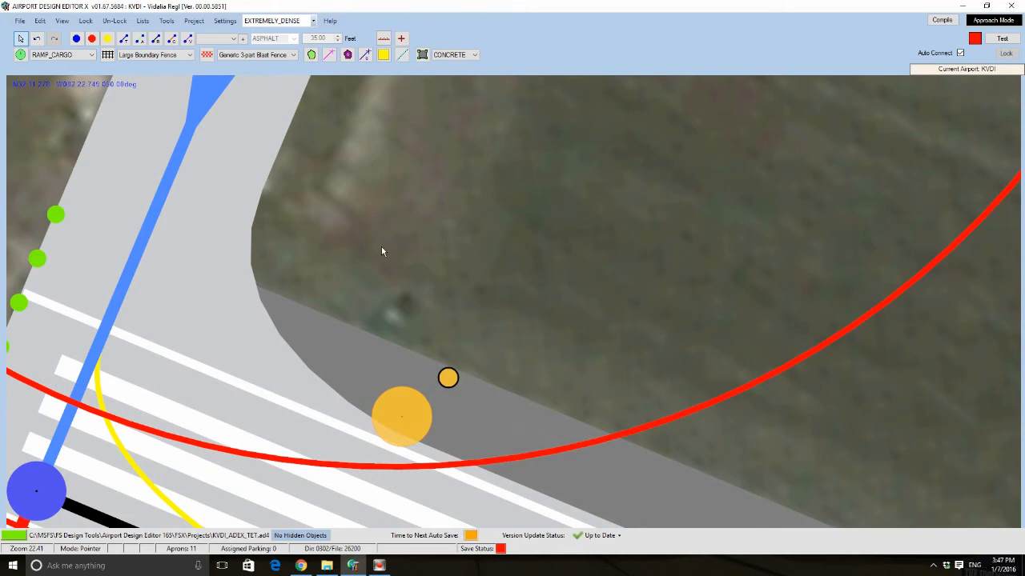
{"action": "scroll", "coordinate": [413, 300], "scroll_direction": "down", "scroll_amount": 4}
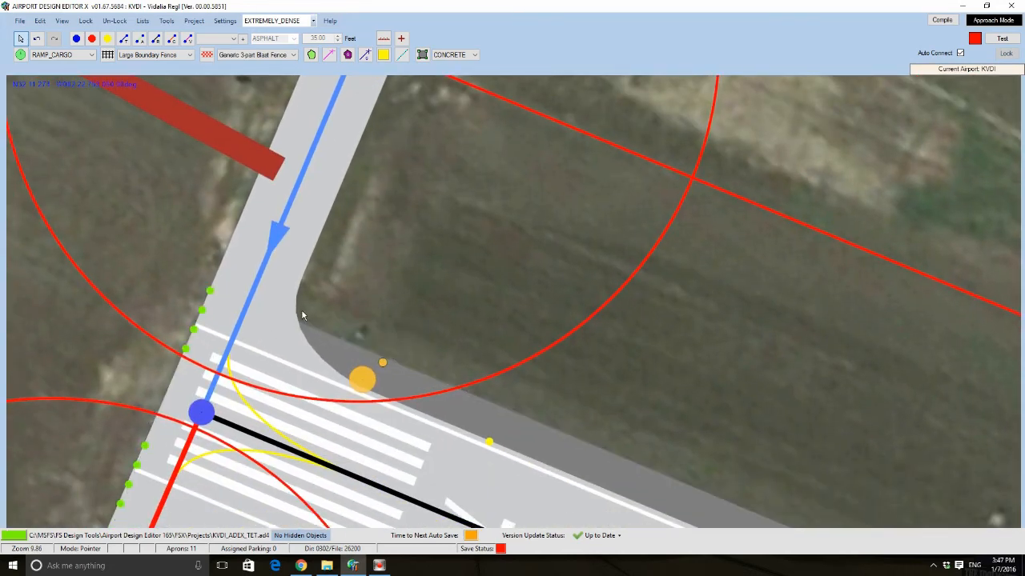
Draw a guideline about 150 feet long along the parallel taxiway's inner edge, starting beyond the curve
{"action": "scroll", "coordinate": [302, 313], "scroll_direction": "up", "scroll_amount": 2}
{"action": "scroll", "coordinate": [321, 318], "scroll_direction": "down", "scroll_amount": 3}
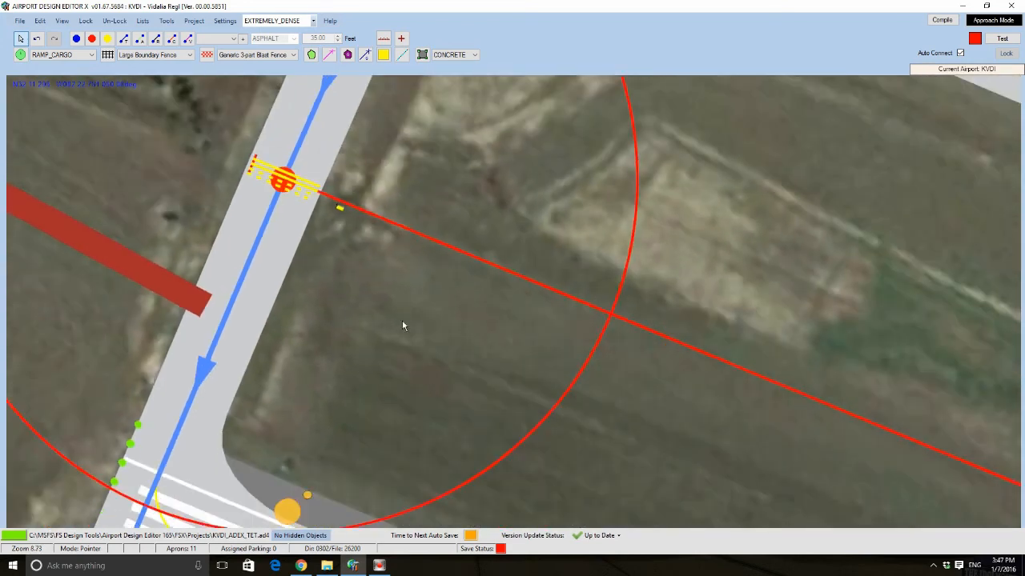
{"action": "scroll", "coordinate": [497, 188], "scroll_direction": "down", "scroll_amount": 5, "text": "ctrl"}
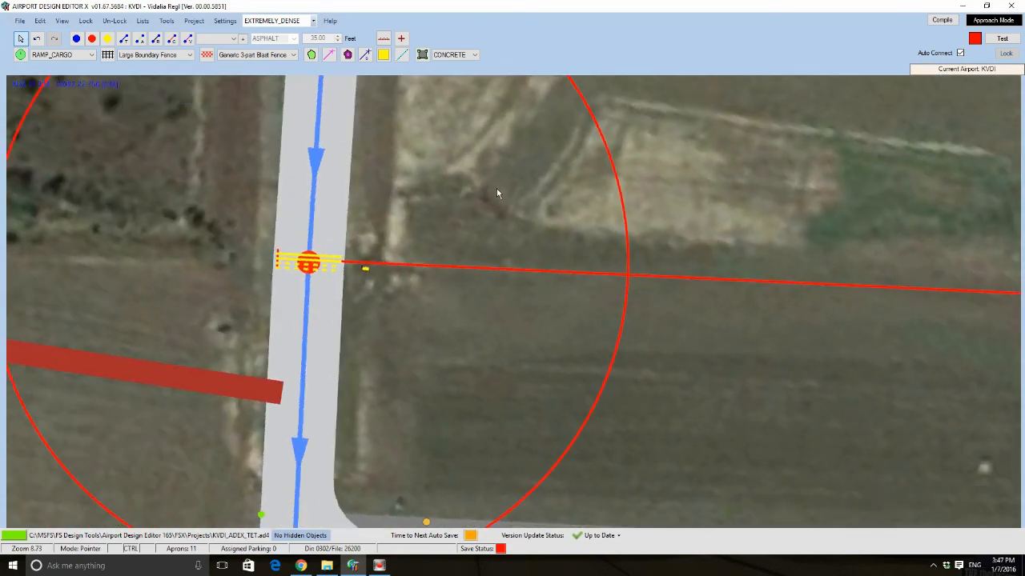
{"action": "scroll", "coordinate": [503, 188], "scroll_direction": "down", "scroll_amount": 15, "text": "ctrl"}
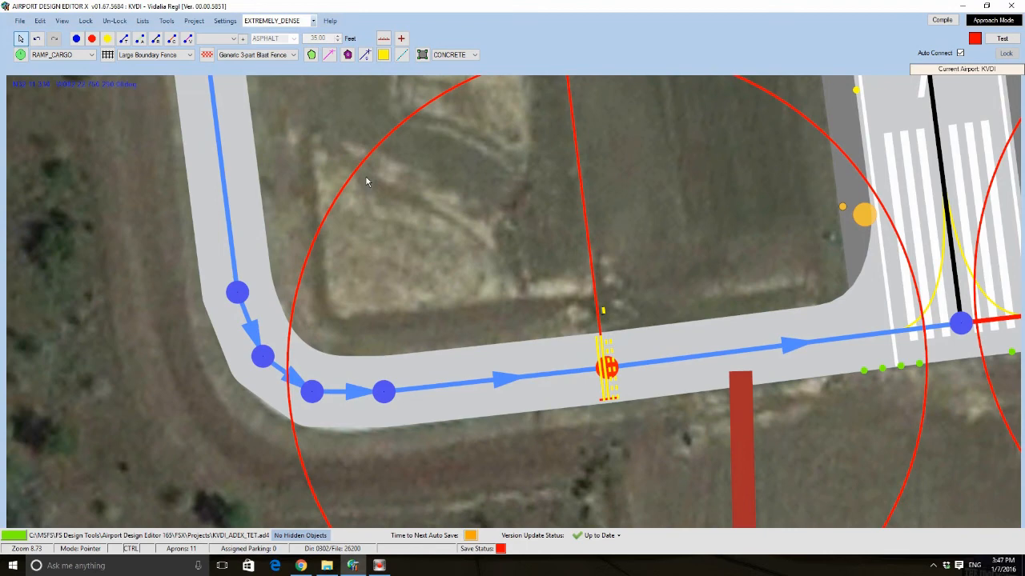
{"action": "scroll", "coordinate": [366, 177], "scroll_direction": "up", "scroll_amount": 1, "text": "ctrl"}
{"action": "left_click_drag", "start_coordinate": [276, 114], "coordinate": [422, 271]}
{"action": "scroll", "coordinate": [412, 260], "scroll_direction": "up", "scroll_amount": 1, "text": "ctrl"}
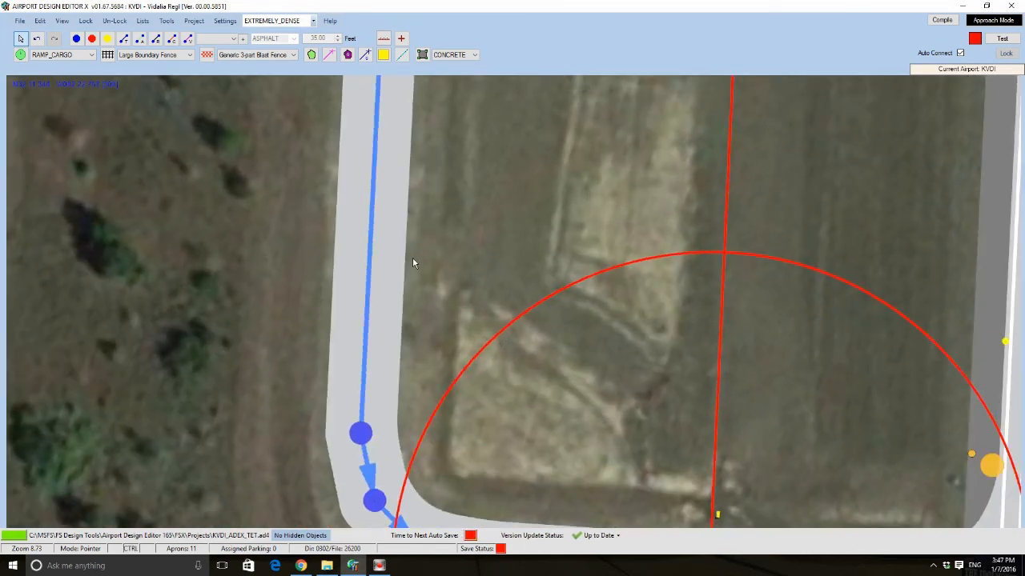
{"action": "scroll", "coordinate": [412, 261], "scroll_direction": "down", "scroll_amount": 1, "text": "ctrl"}
{"action": "left_click", "coordinate": [383, 38]}
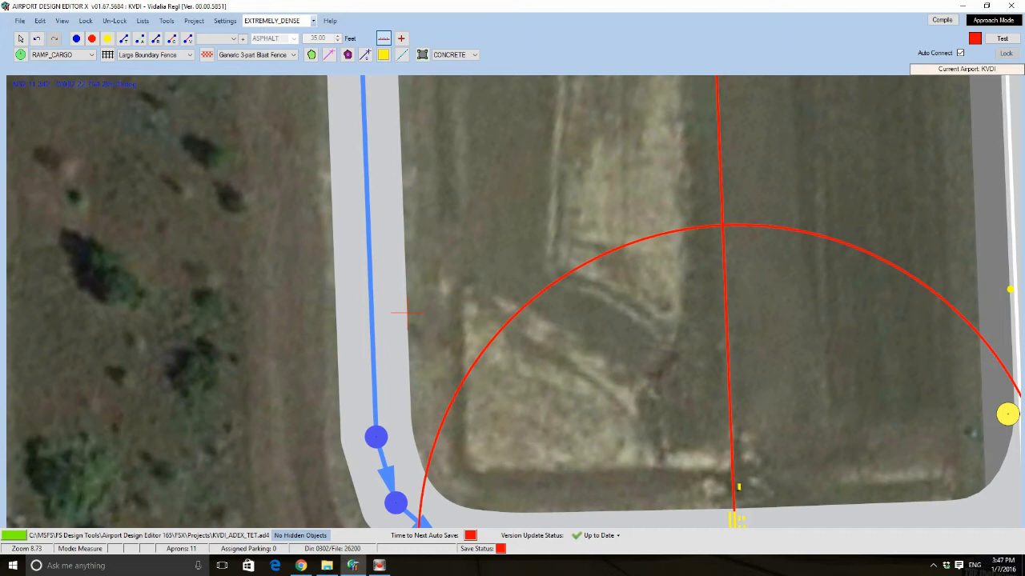
{"action": "left_click_drag", "start_coordinate": [407, 312], "coordinate": [398, 100]}
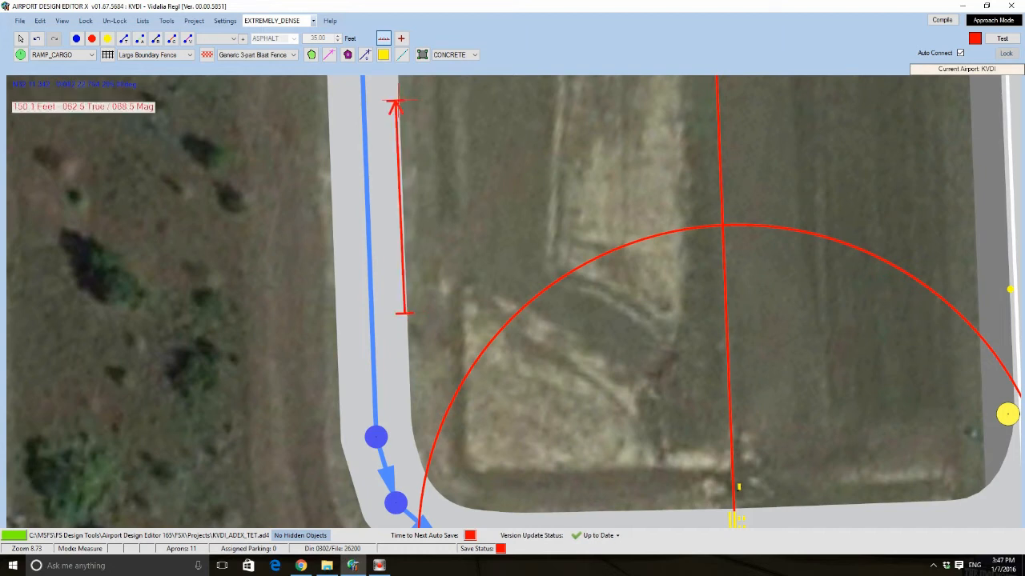
{"action": "left_click", "coordinate": [23, 38]}
{"action": "left_click", "coordinate": [401, 122]}
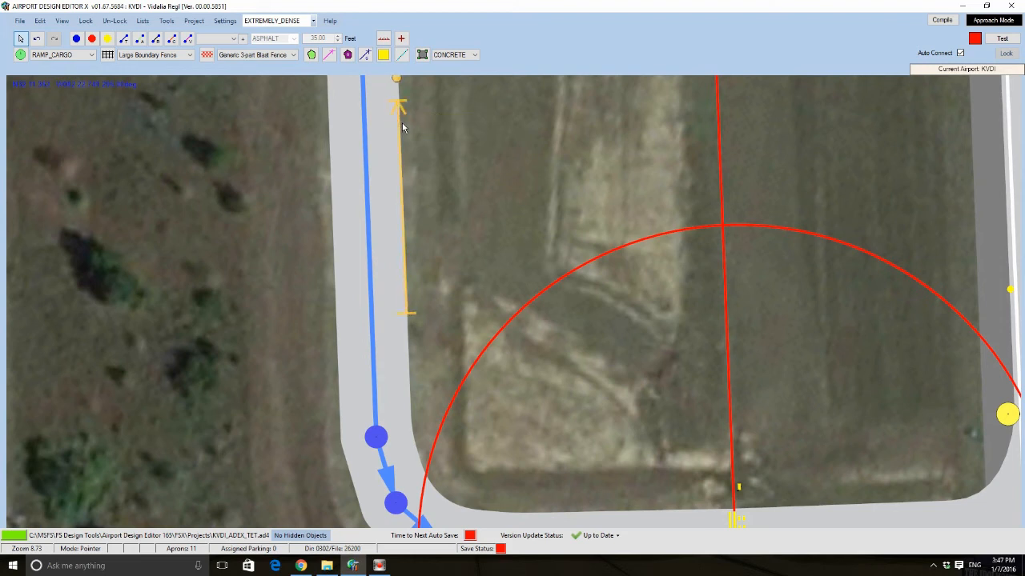
Move the OMNI BLUE light from the threshold corner to the guideline's start and paste a copy at its far end
{"action": "left_click", "coordinate": [402, 90]}
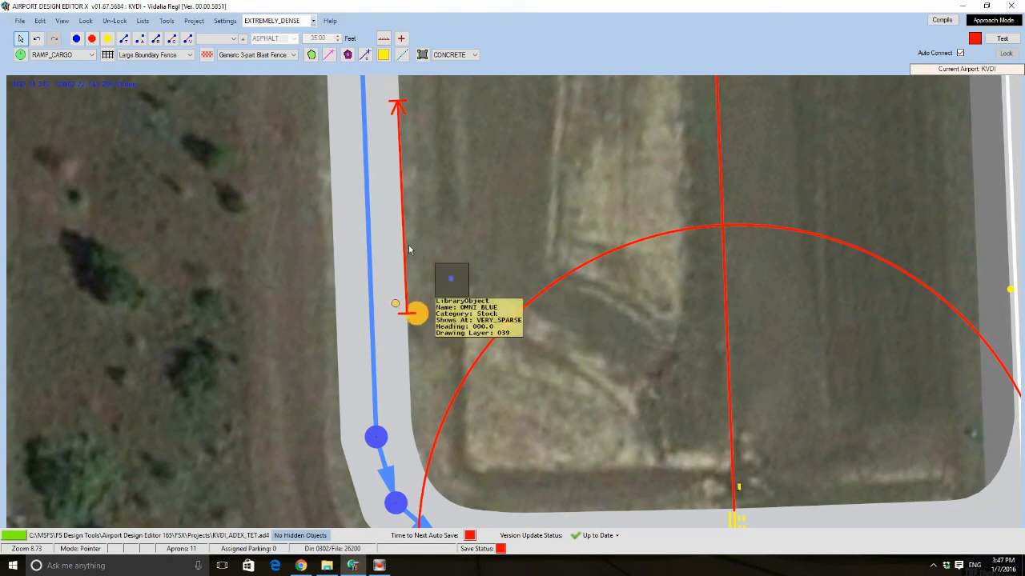
{"action": "right_click", "coordinate": [406, 100]}
{"action": "left_click", "coordinate": [431, 118]}
Move the OMNI BLUE light from the guideline's start to the inner taxiway edge where the curve begins
{"action": "scroll", "coordinate": [449, 213], "scroll_direction": "down", "scroll_amount": 3}
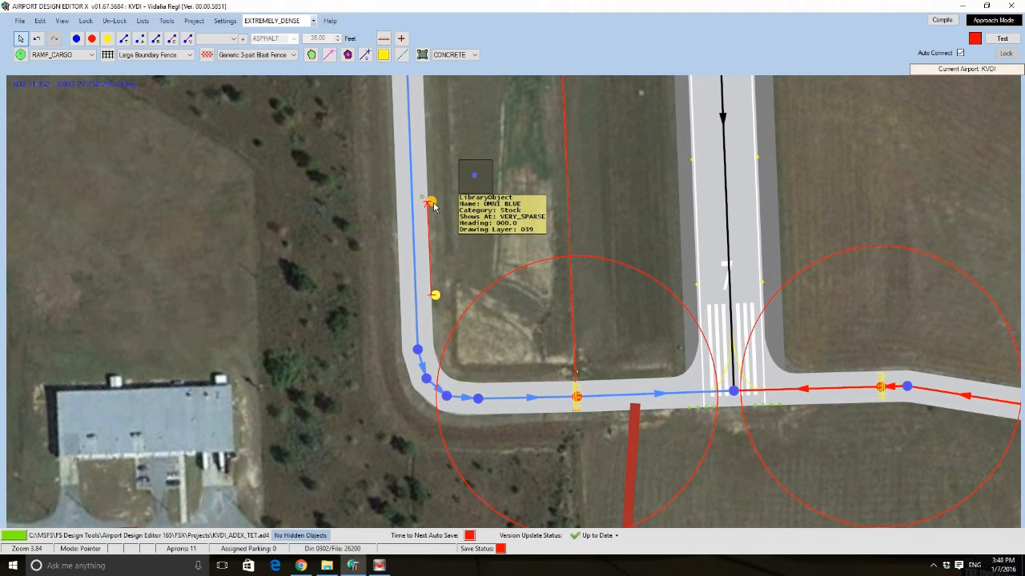
{"action": "scroll", "coordinate": [450, 194], "scroll_direction": "down", "scroll_amount": 1}
{"action": "left_click_drag", "start_coordinate": [453, 195], "coordinate": [458, 357]}
{"action": "scroll", "coordinate": [458, 358], "scroll_direction": "down", "scroll_amount": 1}
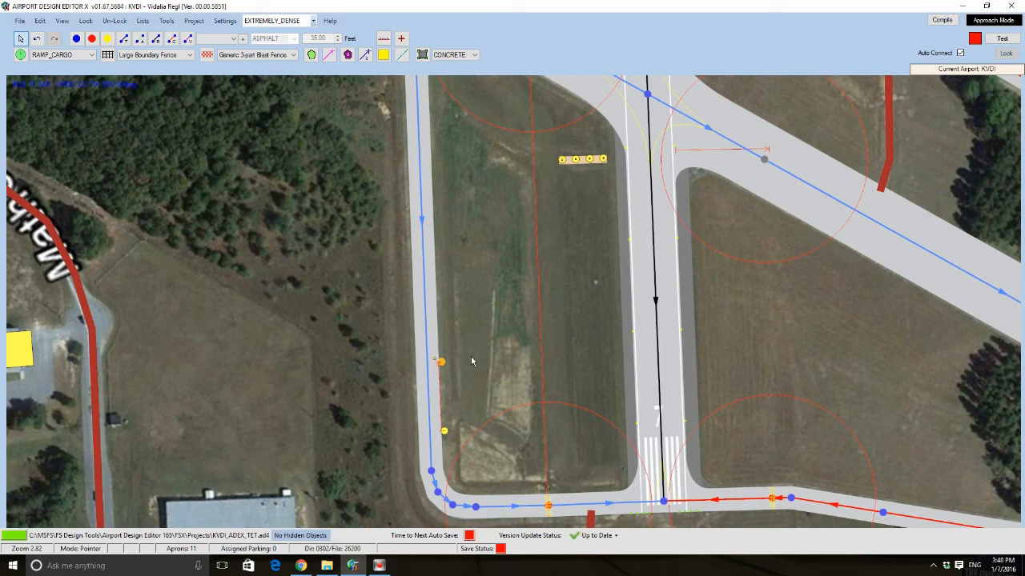
{"action": "scroll", "coordinate": [472, 362], "scroll_direction": "up", "scroll_amount": 5}
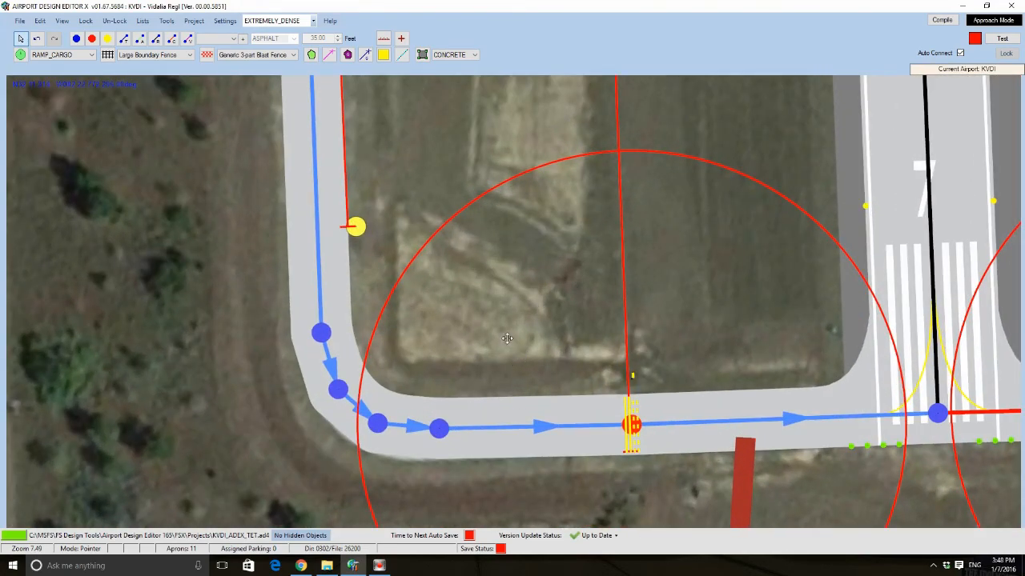
{"action": "scroll", "coordinate": [507, 337], "scroll_direction": "up", "scroll_amount": 3}
{"action": "left_click_drag", "start_coordinate": [280, 198], "coordinate": [352, 325]}
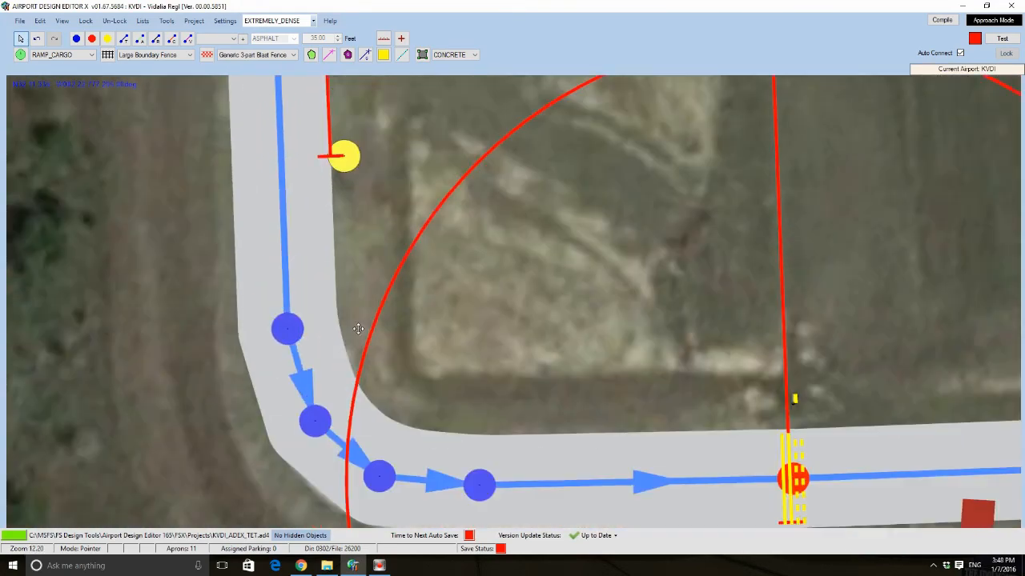
{"action": "scroll", "coordinate": [371, 287], "scroll_direction": "down", "scroll_amount": 1}
{"action": "left_click_drag", "start_coordinate": [368, 252], "coordinate": [361, 336]}
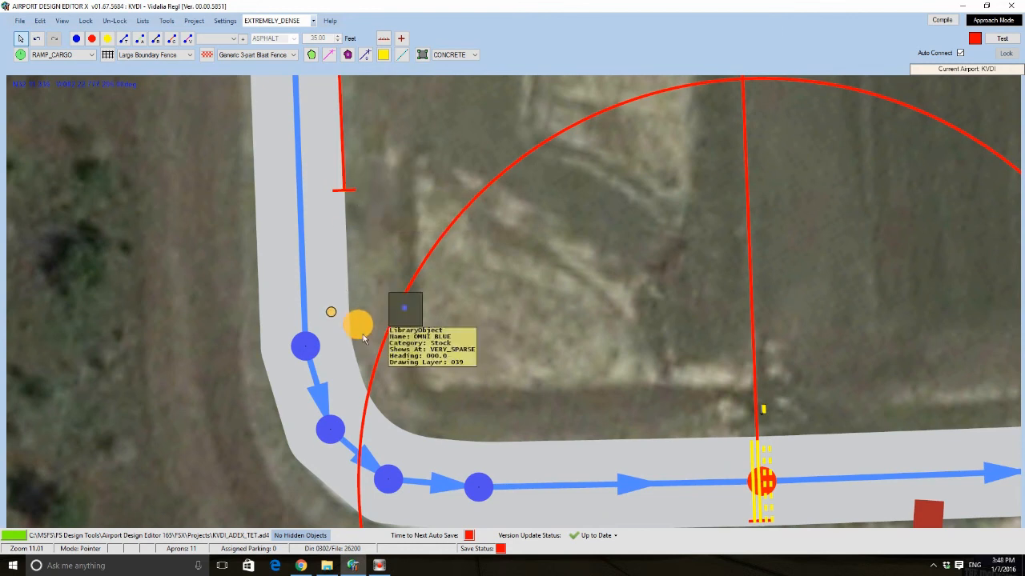
{"action": "scroll", "coordinate": [516, 442], "scroll_direction": "up", "scroll_amount": 2}
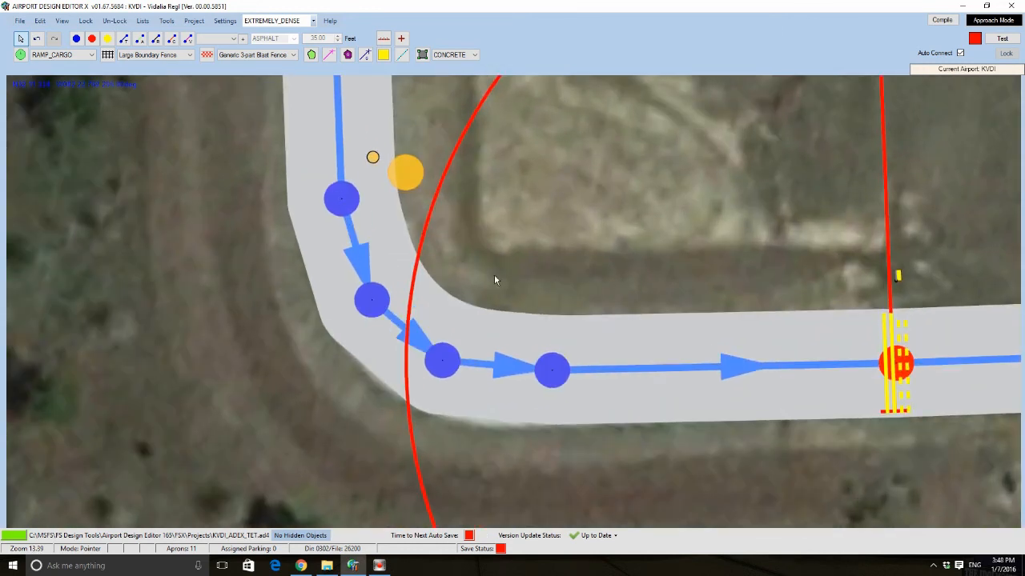
{"action": "left_click_drag", "start_coordinate": [398, 182], "coordinate": [395, 164]}
Paste three OMNI BLUE lights along the inside of the taxiway curve, one past its end and two between
{"action": "right_click", "coordinate": [600, 315]}
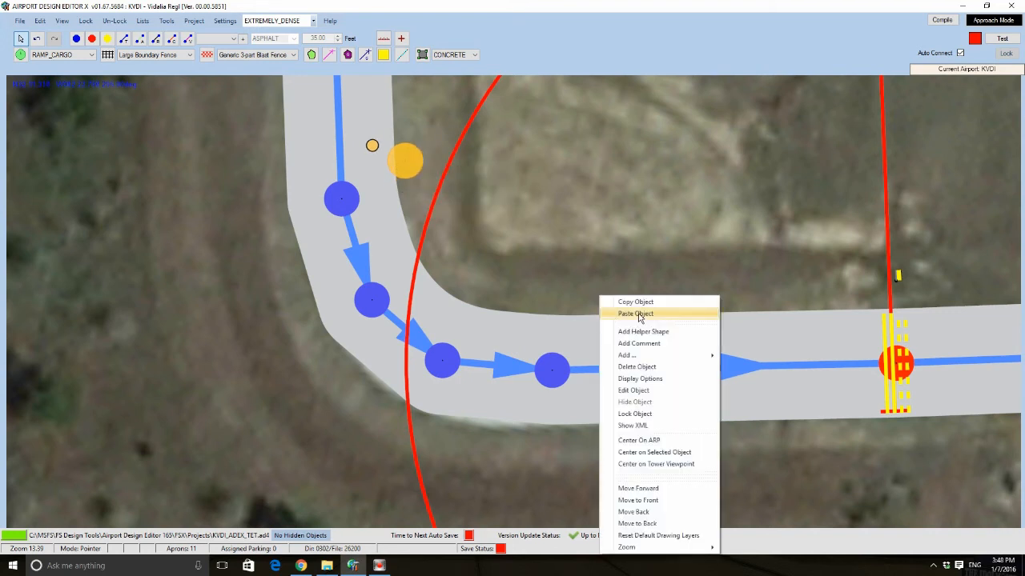
{"action": "left_click", "coordinate": [635, 314]}
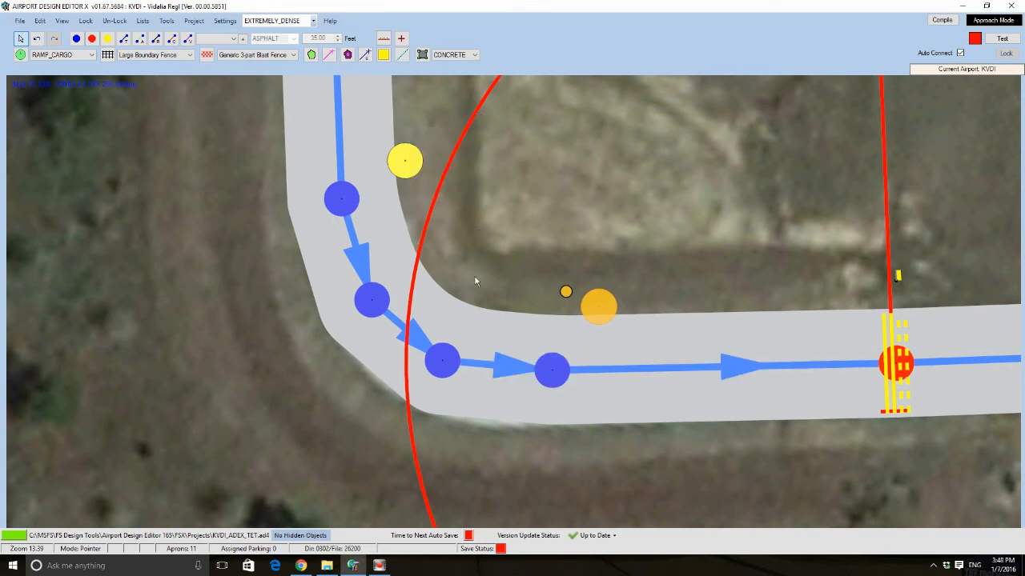
{"action": "right_click", "coordinate": [435, 254]}
{"action": "left_click", "coordinate": [490, 286]}
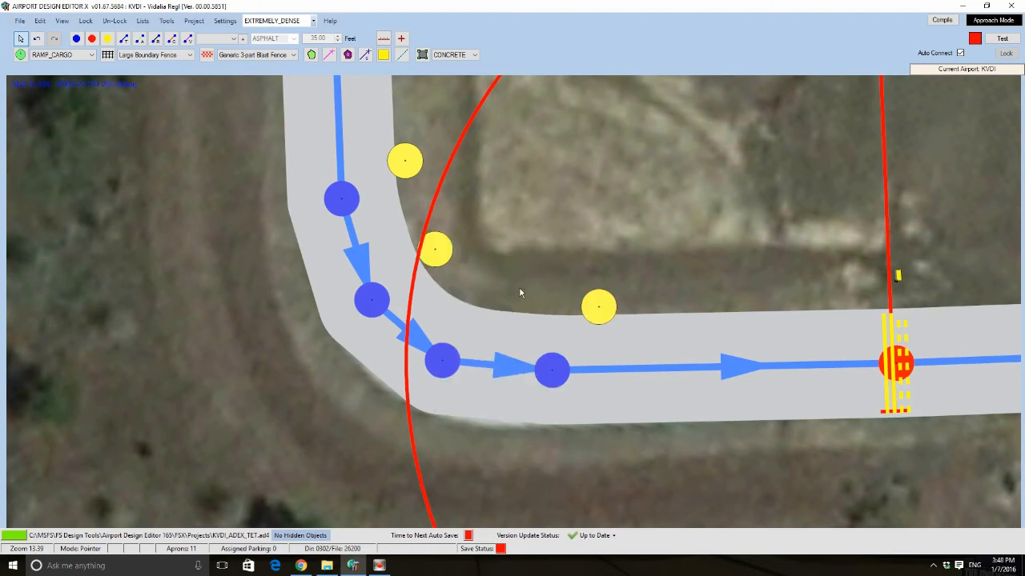
{"action": "right_click", "coordinate": [519, 294]}
{"action": "left_click", "coordinate": [548, 295]}
Shift the two middle OMNI BLUE lights closer to the inner pavement edge of the taxiway curve
{"action": "left_click", "coordinate": [434, 263]}
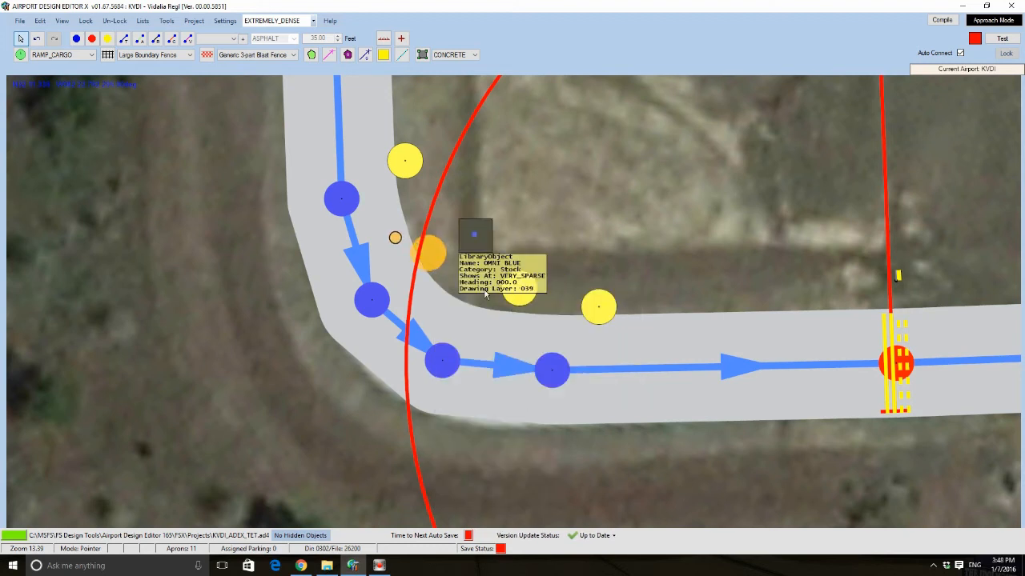
{"action": "left_click_drag", "start_coordinate": [521, 297], "coordinate": [503, 315]}
{"action": "left_click", "coordinate": [551, 236]}
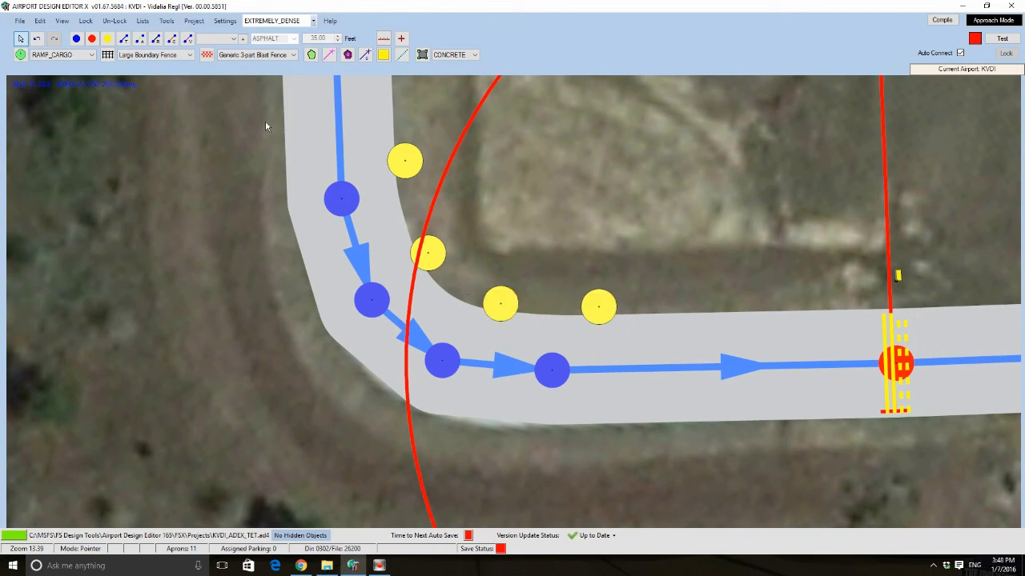
Remove the OMNI BLUE lights from the inside of the taxiway curve
{"action": "scroll", "coordinate": [340, 227], "scroll_direction": "down", "scroll_amount": 3}
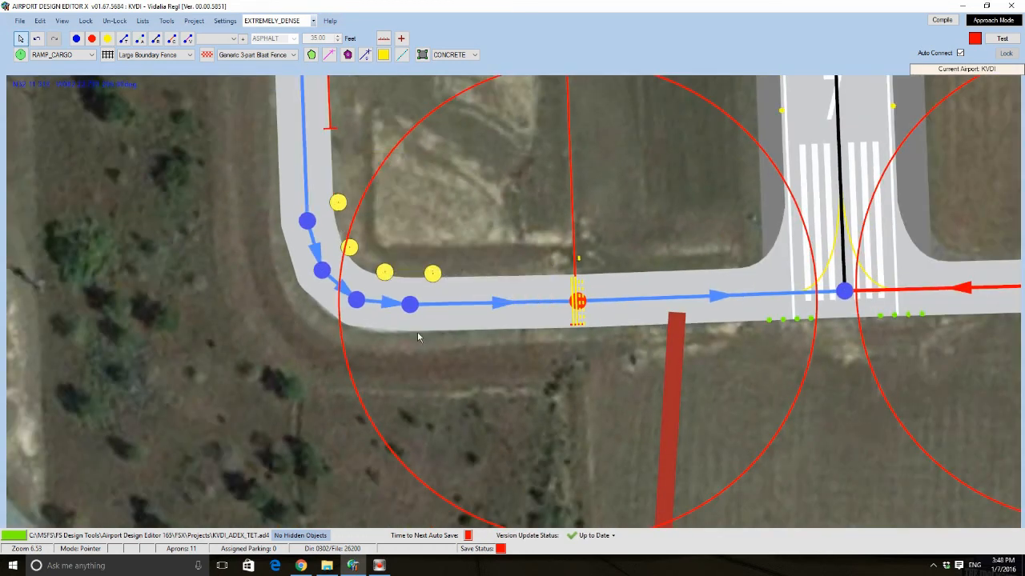
{"action": "scroll", "coordinate": [353, 364], "scroll_direction": "up", "scroll_amount": 2}
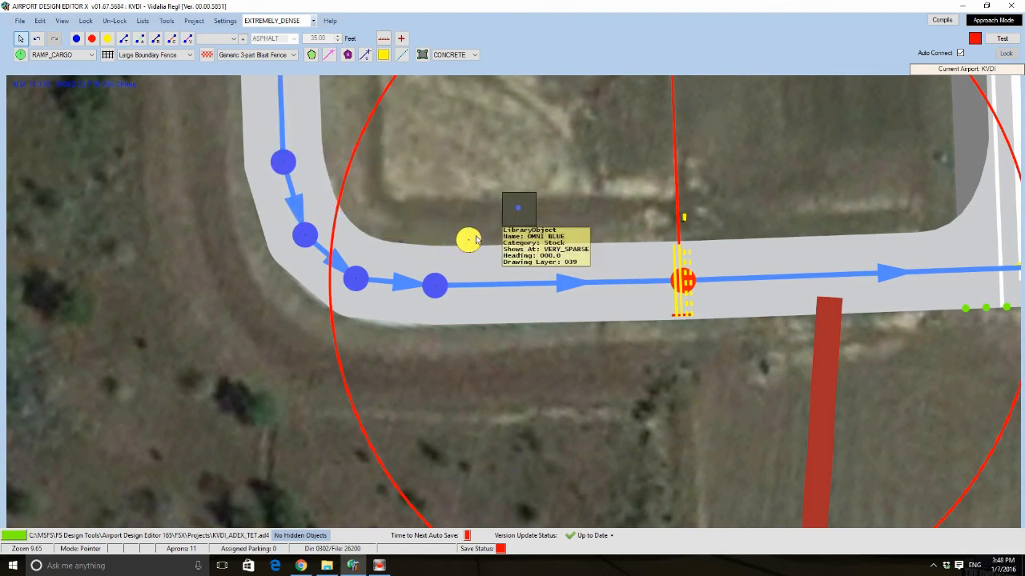
{"action": "left_click_drag", "start_coordinate": [610, 209], "coordinate": [180, 241]}
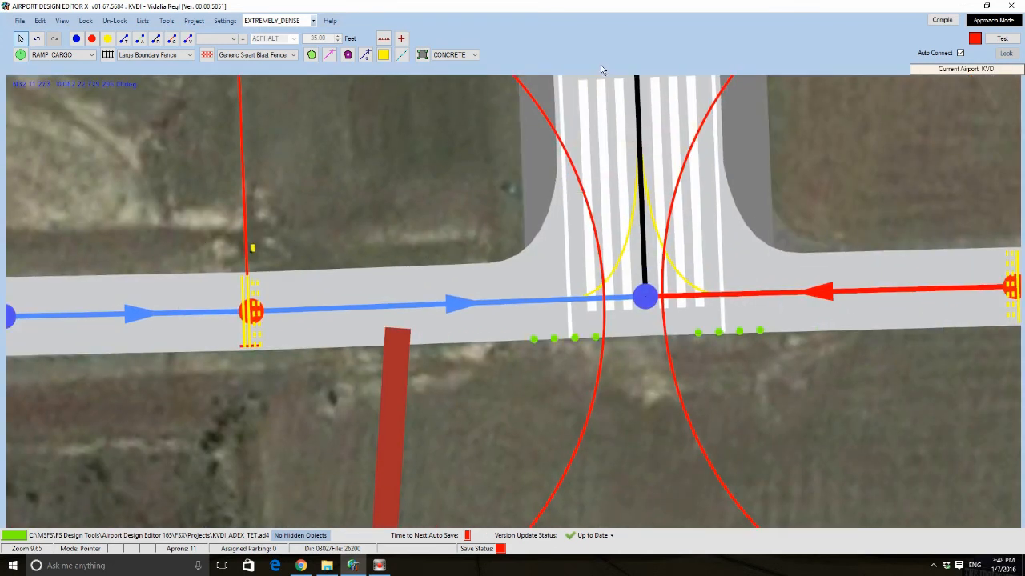
Paste five OMNI BLUE lights along the taxiway's infield edge, from the hold line around the curve onto runway 7
{"action": "right_click", "coordinate": [245, 265]}
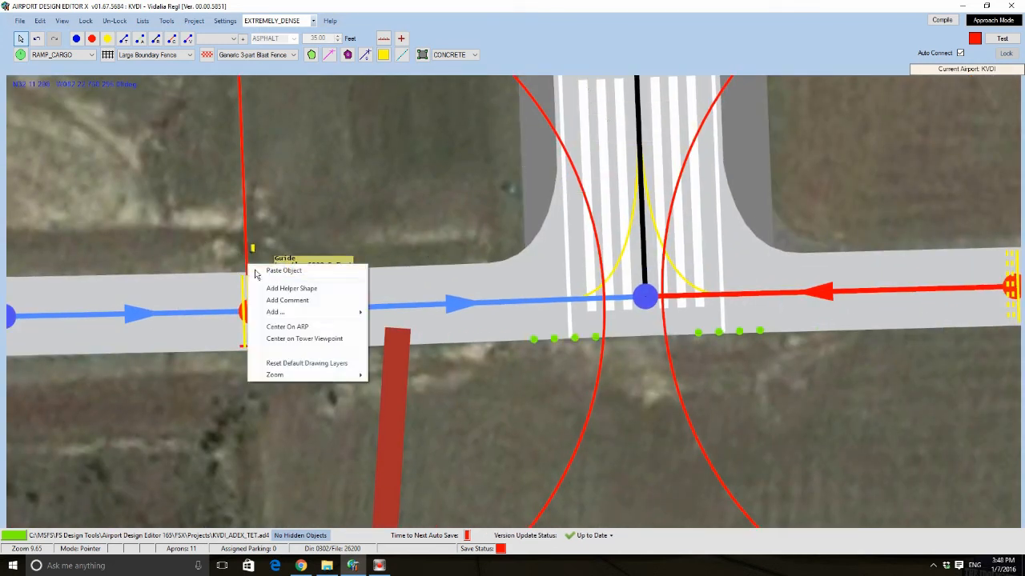
{"action": "left_click", "coordinate": [281, 277]}
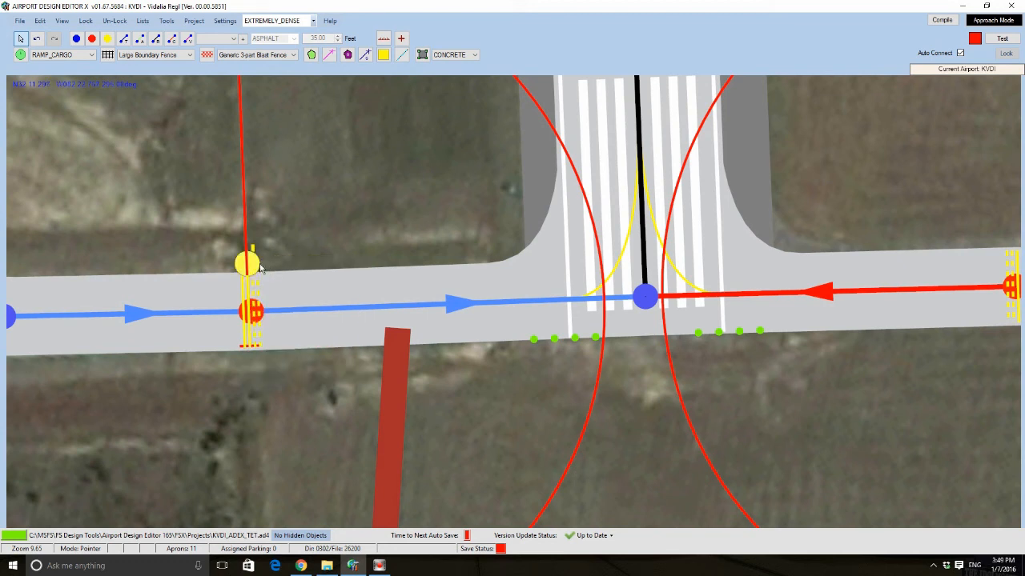
{"action": "right_click", "coordinate": [552, 168]}
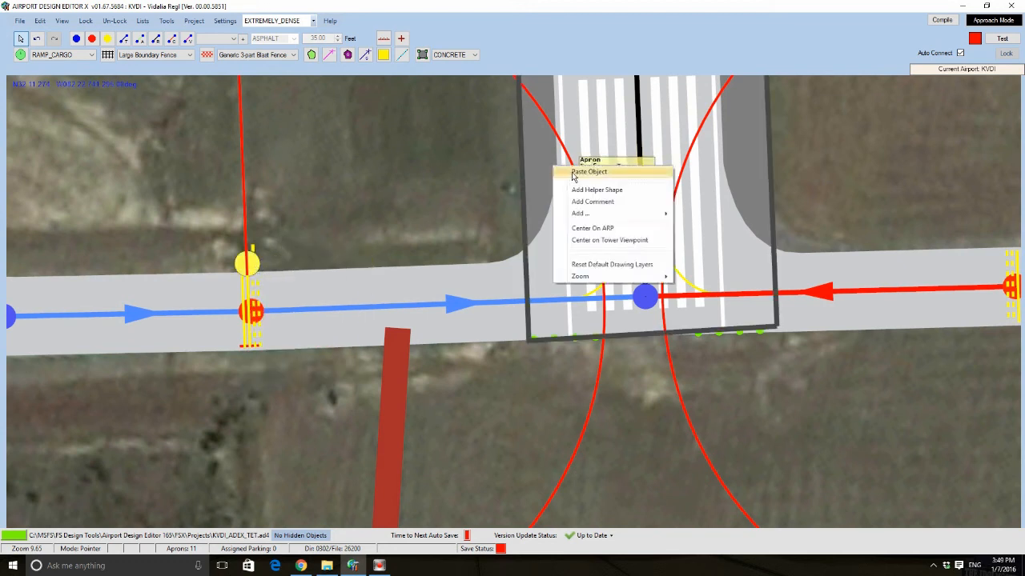
{"action": "left_click", "coordinate": [587, 180]}
{"action": "right_click", "coordinate": [534, 234]}
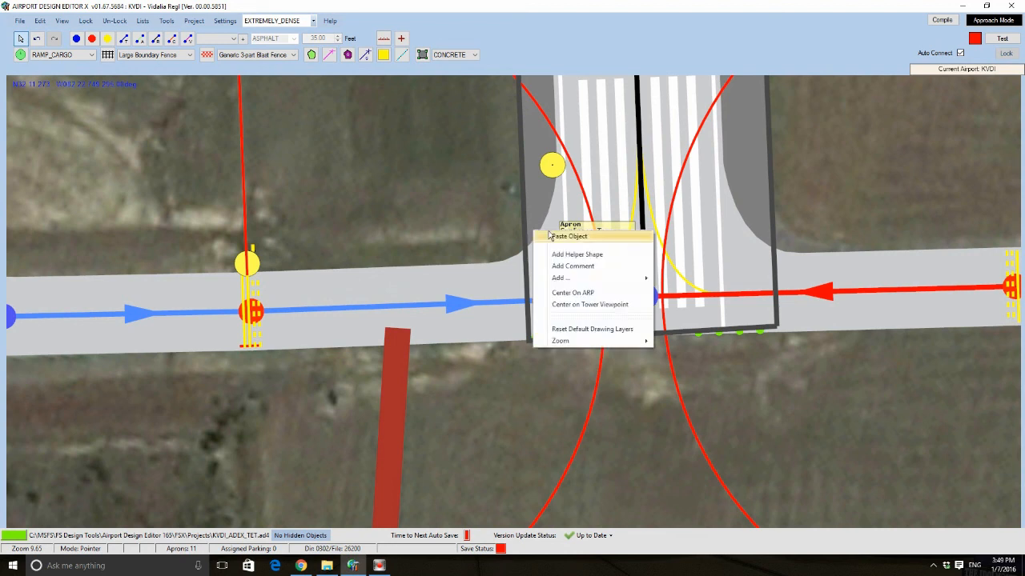
{"action": "left_click", "coordinate": [556, 239]}
{"action": "right_click", "coordinate": [469, 260]}
{"action": "left_click", "coordinate": [502, 265]}
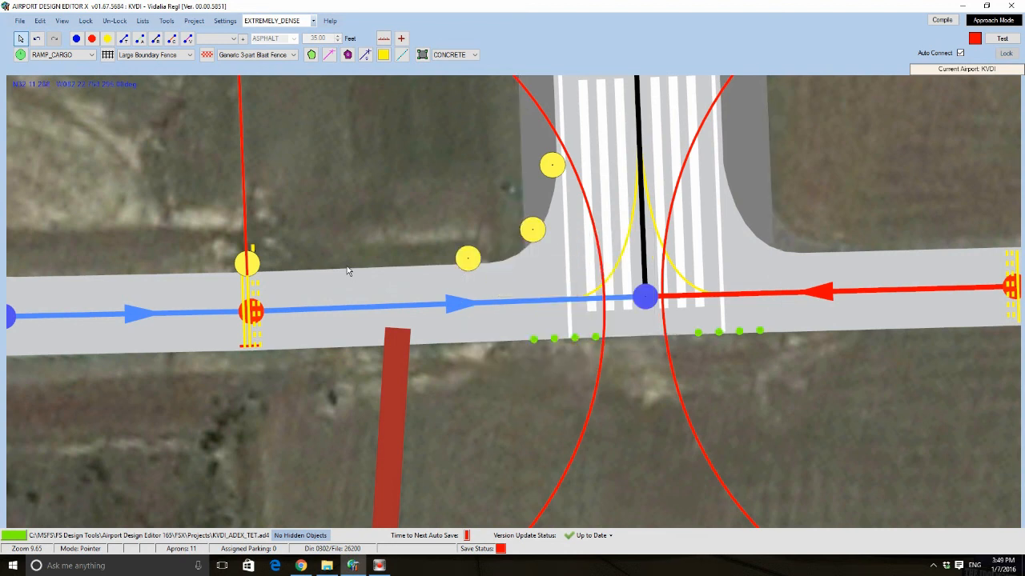
{"action": "right_click", "coordinate": [349, 262]}
{"action": "left_click", "coordinate": [377, 272]}
{"action": "left_click", "coordinate": [350, 272]}
{"action": "scroll", "coordinate": [313, 293], "scroll_direction": "down", "scroll_amount": 3}
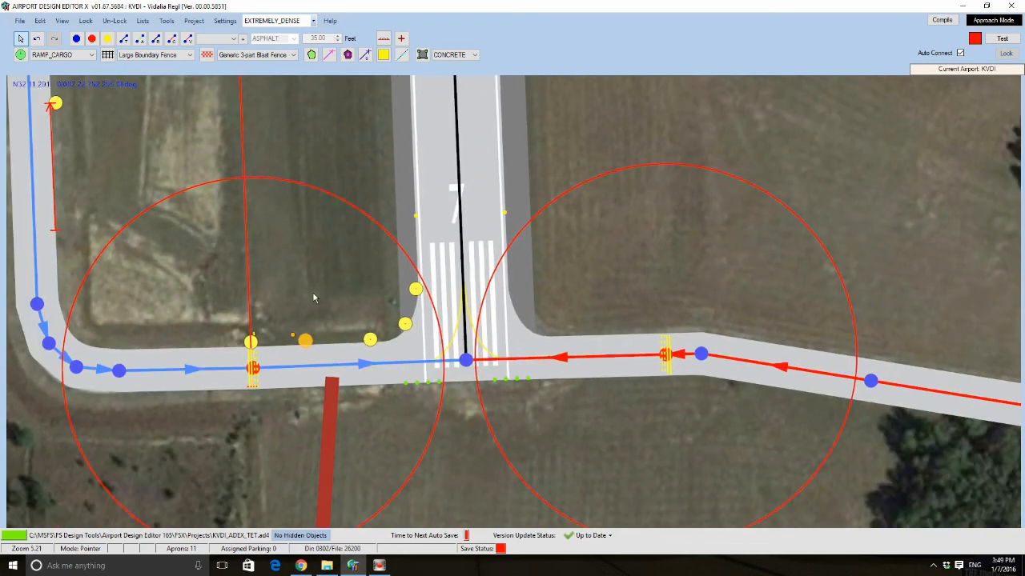
Remove the five OMNI BLUE lights between the hold line and the runway 7 curve
{"action": "left_click", "coordinate": [250, 342]}
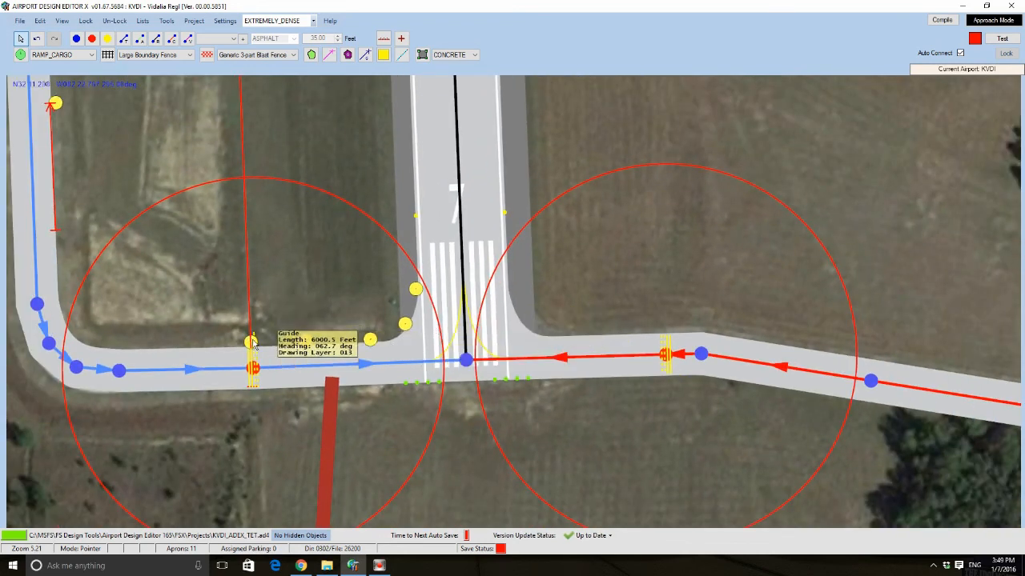
{"action": "key", "text": "Delete"}
{"action": "left_click", "coordinate": [305, 340]}
{"action": "key", "text": "Delete"}
{"action": "left_click", "coordinate": [369, 339]}
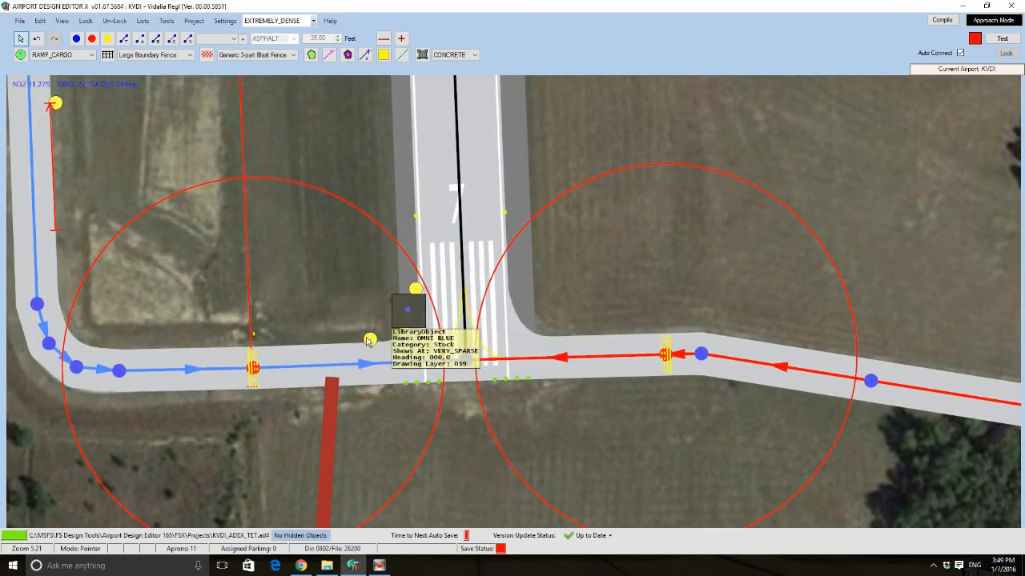
{"action": "key", "text": "Delete"}
{"action": "left_click", "coordinate": [405, 324]}
{"action": "key", "text": "Delete"}
{"action": "left_click", "coordinate": [416, 289]}
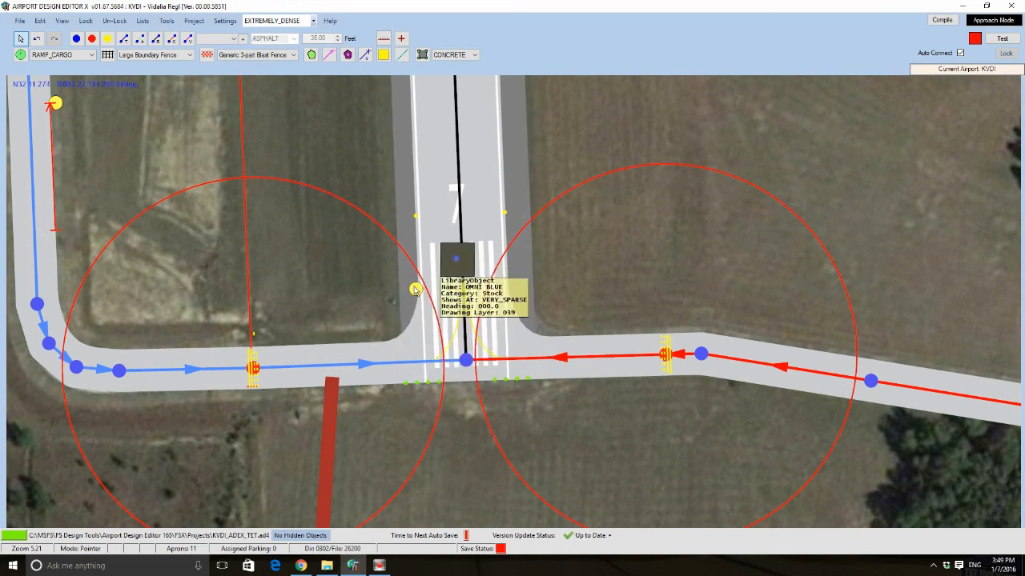
{"action": "key", "text": "Delete"}
Move the remaining OMNI BLUE light onto the grass beside the parallel taxiway and delete the short guideline along the taxiway edge
{"action": "scroll", "coordinate": [111, 171], "scroll_direction": "down", "scroll_amount": 4}
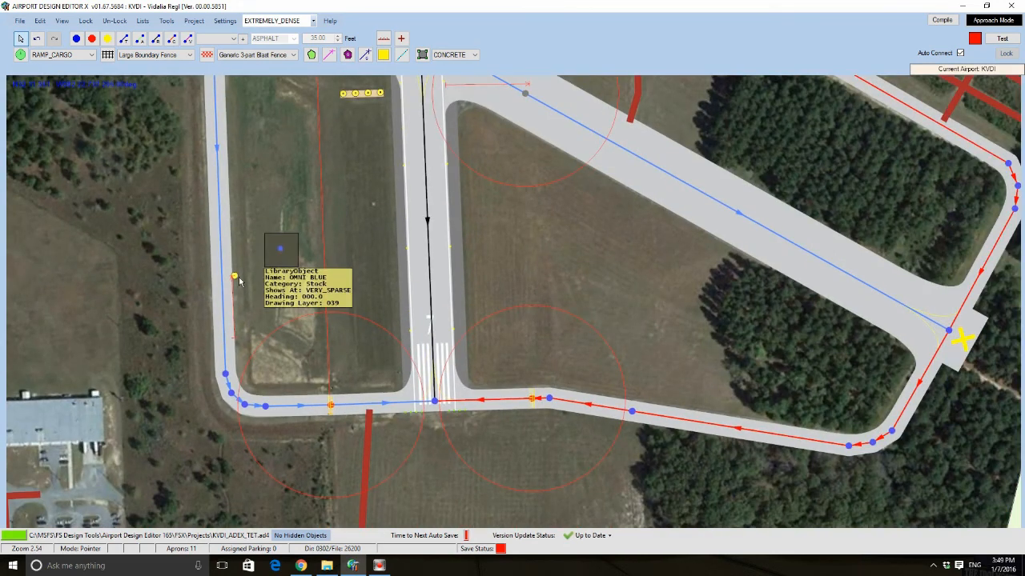
{"action": "scroll", "coordinate": [269, 228], "scroll_direction": "up", "scroll_amount": 4}
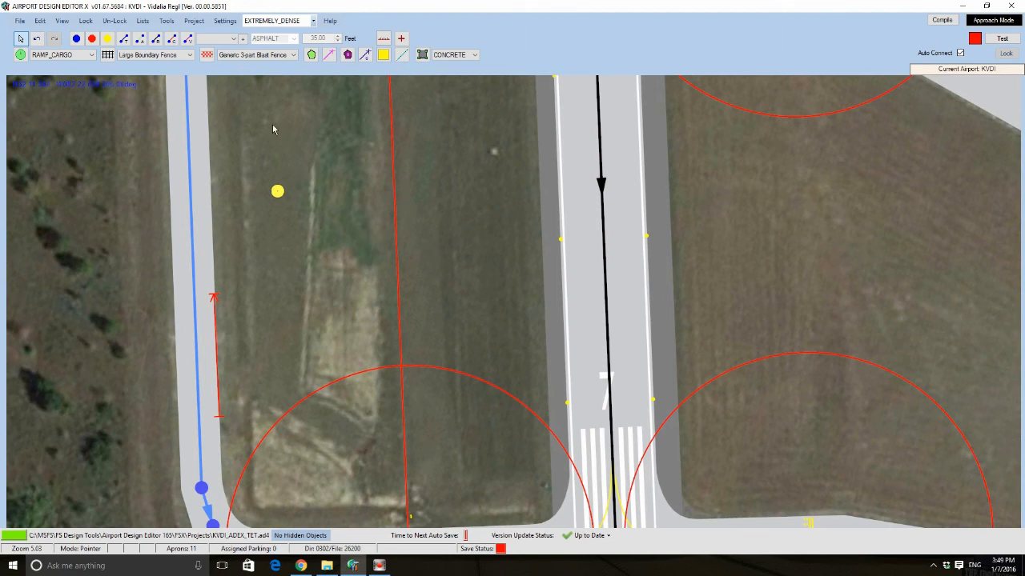
{"action": "scroll", "coordinate": [370, 427], "scroll_direction": "up", "scroll_amount": 3}
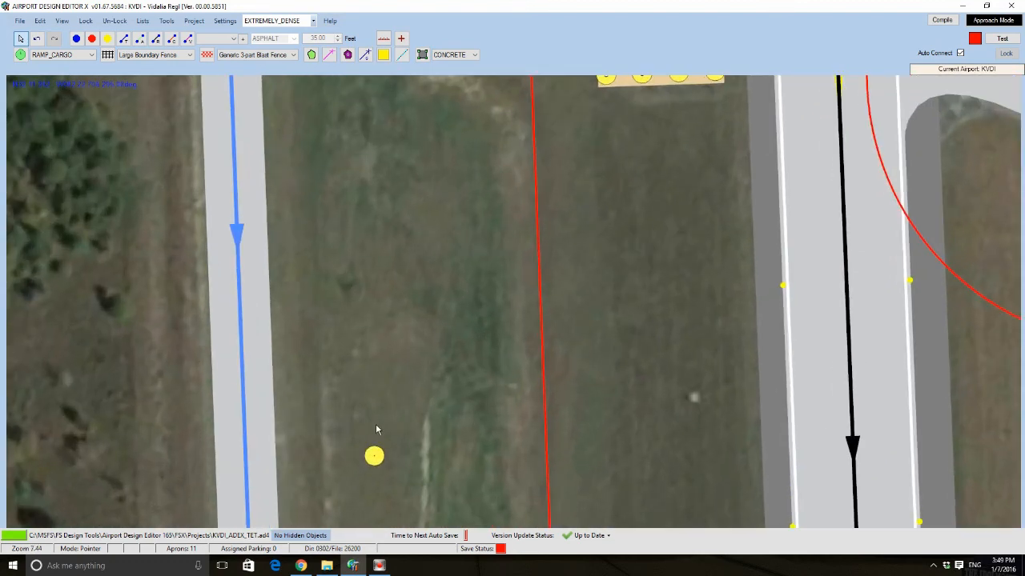
{"action": "left_click", "coordinate": [260, 439]}
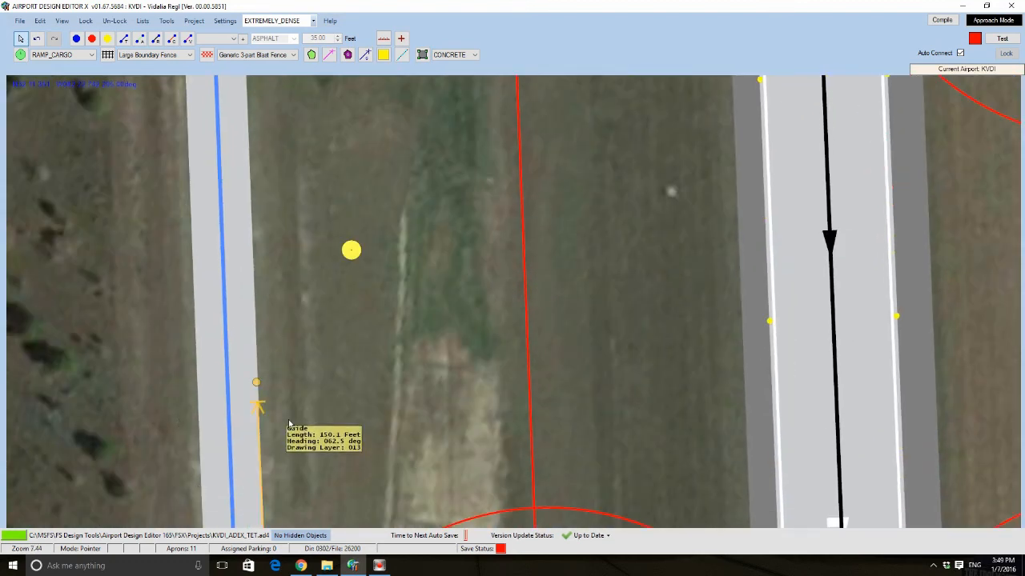
{"action": "key", "text": "Delete"}
{"action": "scroll", "coordinate": [422, 284], "scroll_direction": "down", "scroll_amount": 5}
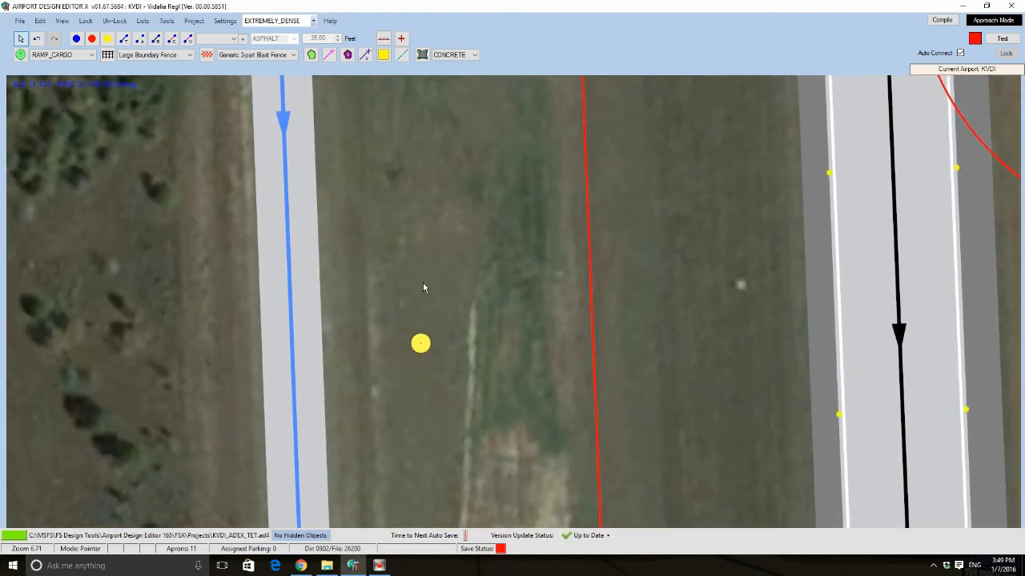
Review the properties of the OMNI BLUE light on the grass, accept them as they are, and remove the light
{"action": "scroll", "coordinate": [431, 330], "scroll_direction": "up", "scroll_amount": 1}
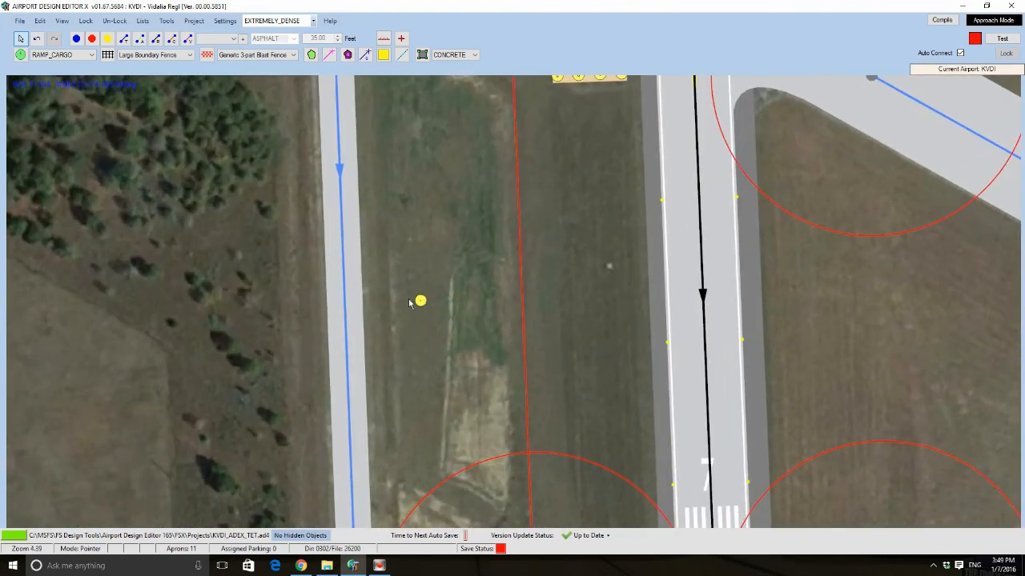
{"action": "mouse_move", "coordinate": [392, 281]}
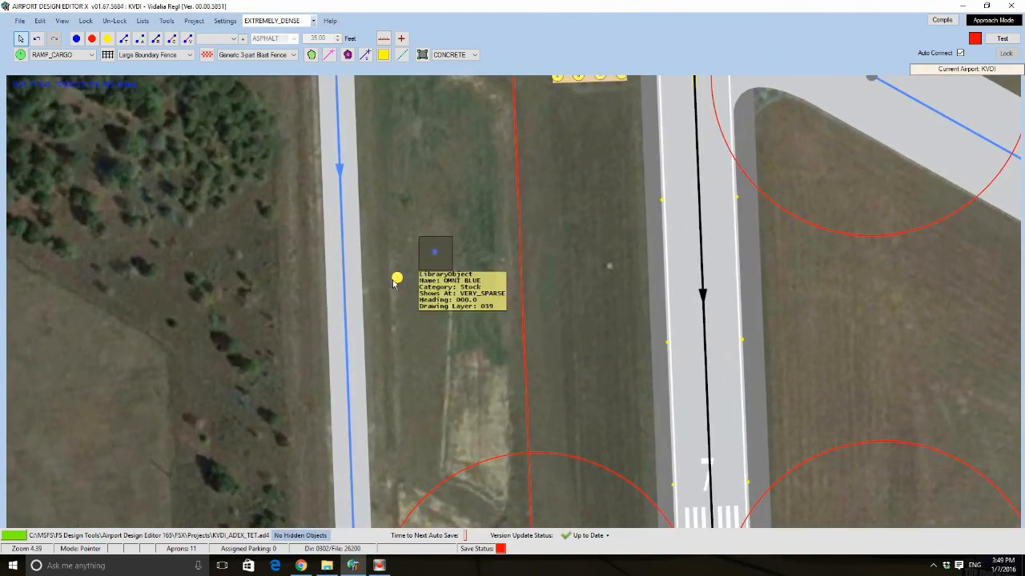
{"action": "scroll", "coordinate": [392, 281], "scroll_direction": "up", "scroll_amount": 6}
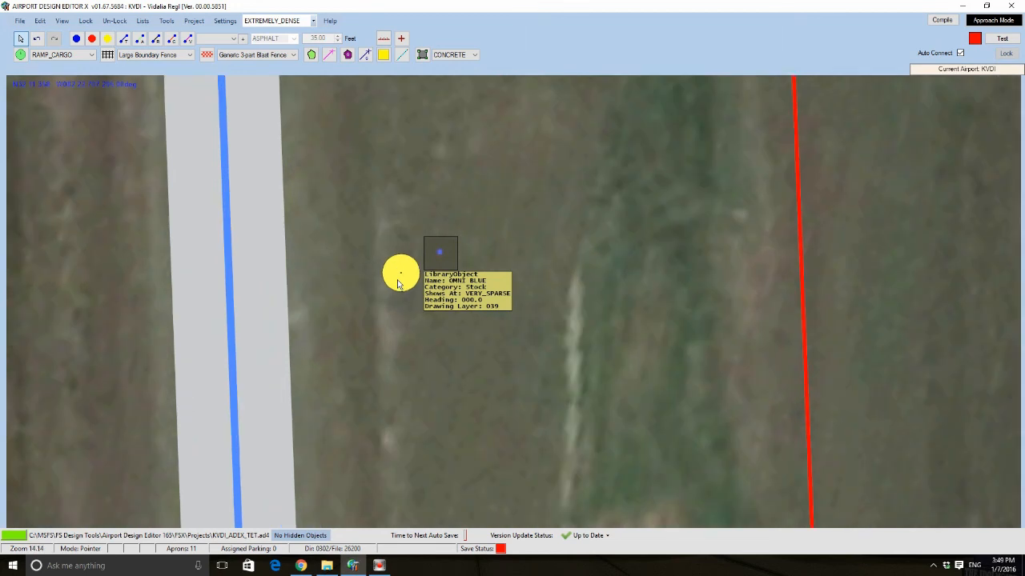
{"action": "double_click", "coordinate": [398, 283]}
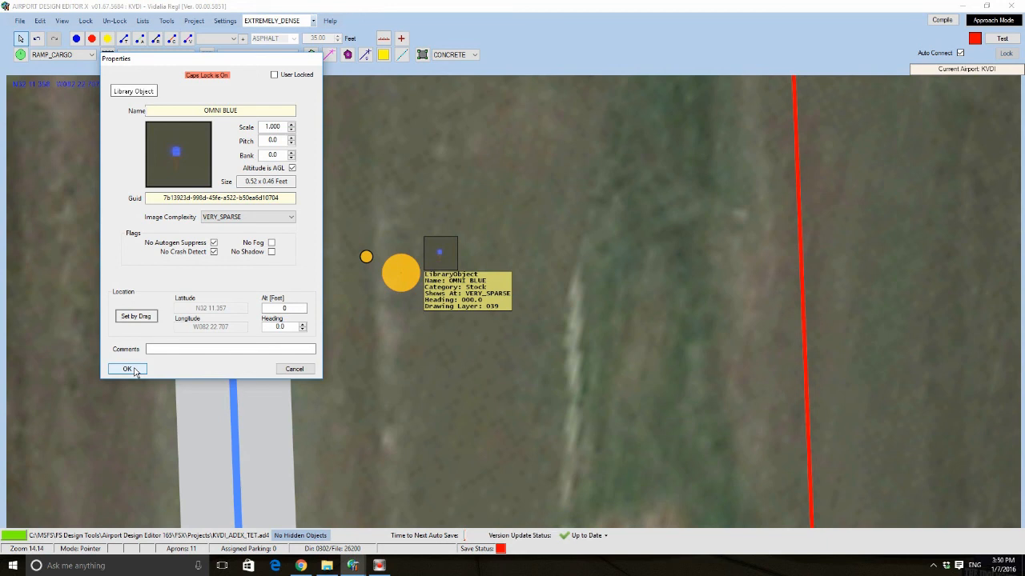
{"action": "left_click", "coordinate": [132, 370]}
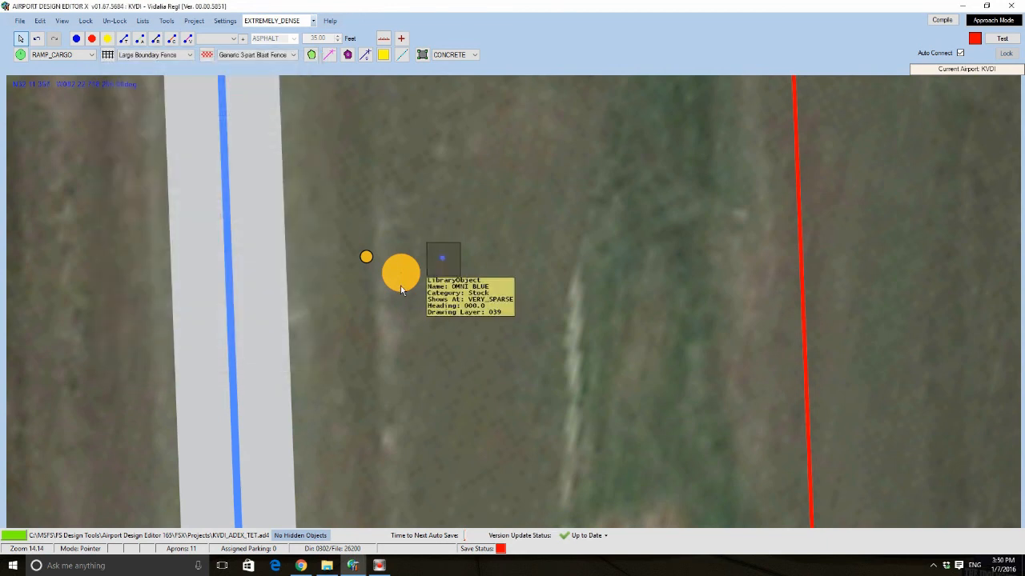
{"action": "scroll", "coordinate": [387, 312], "scroll_direction": "down", "scroll_amount": 5}
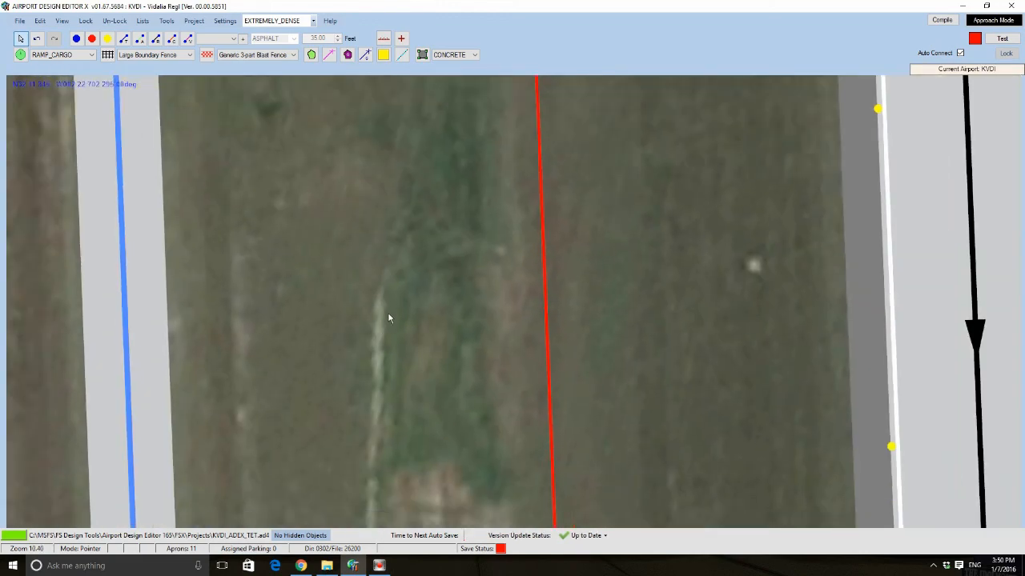
Move the tower marker from the woods onto the paved lot beside the building at the end of Airport Rd
{"action": "scroll", "coordinate": [388, 314], "scroll_direction": "down", "scroll_amount": 3}
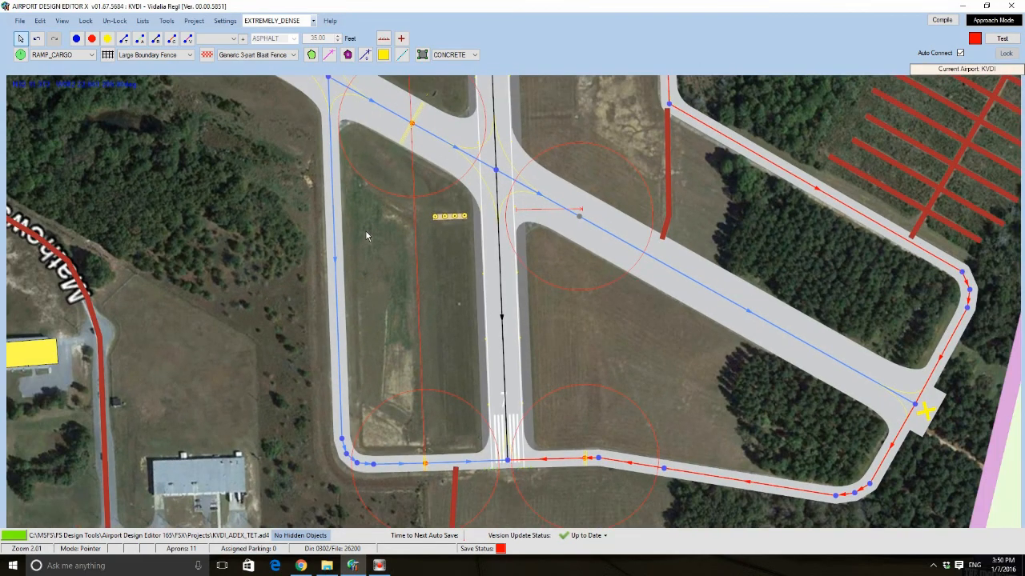
{"action": "scroll", "coordinate": [366, 230], "scroll_direction": "down", "scroll_amount": 2}
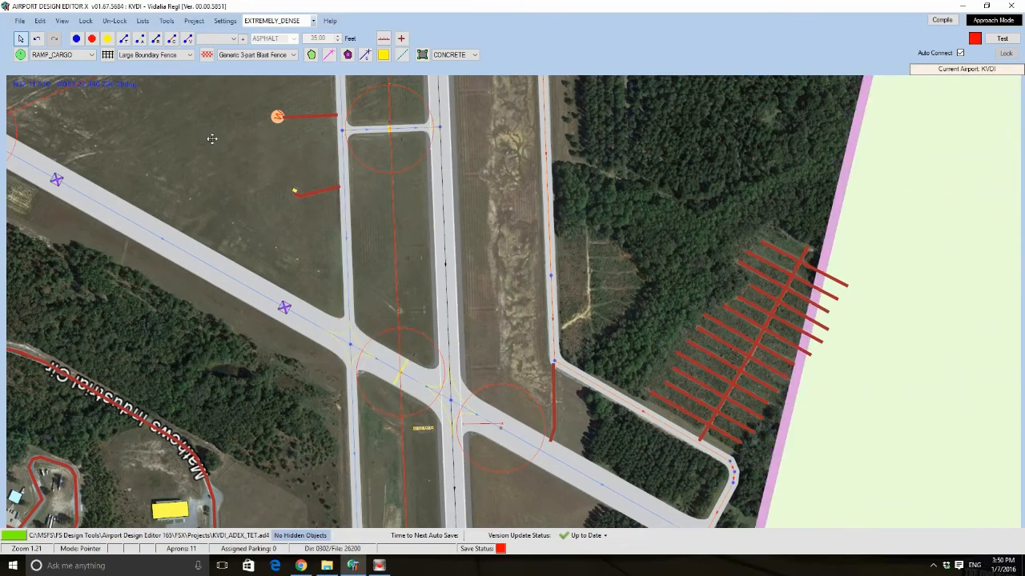
{"action": "left_click_drag", "start_coordinate": [212, 138], "coordinate": [346, 405]}
{"action": "left_click_drag", "start_coordinate": [435, 261], "coordinate": [347, 370]}
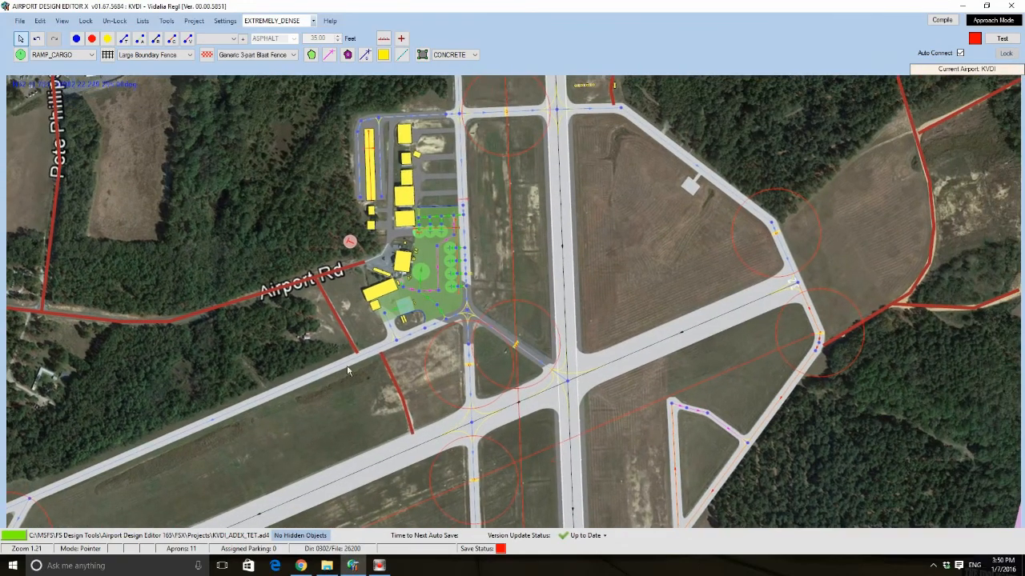
{"action": "scroll", "coordinate": [394, 261], "scroll_direction": "up", "scroll_amount": 2}
{"action": "scroll", "coordinate": [408, 248], "scroll_direction": "up", "scroll_amount": 1}
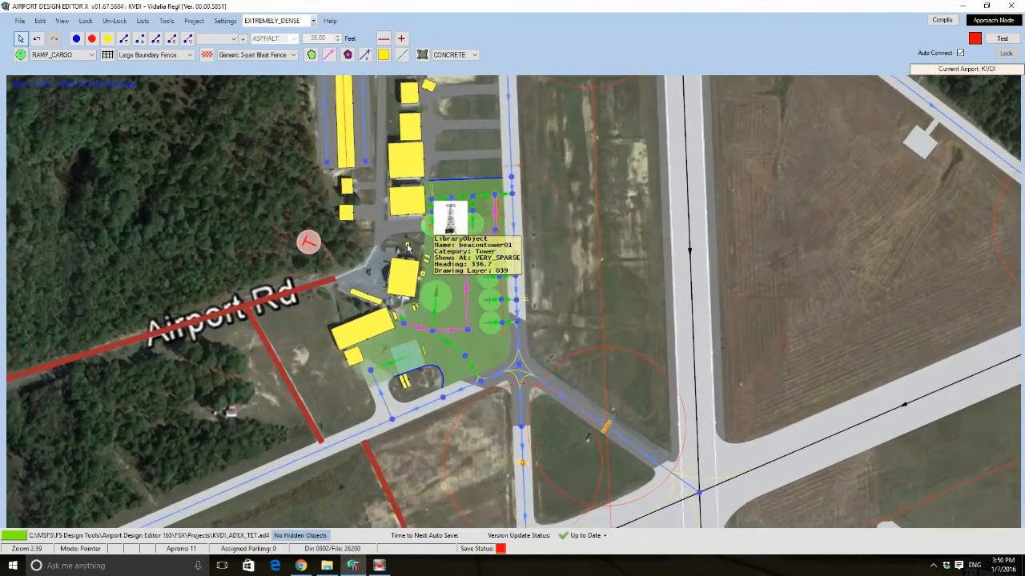
{"action": "scroll", "coordinate": [408, 249], "scroll_direction": "up", "scroll_amount": 2}
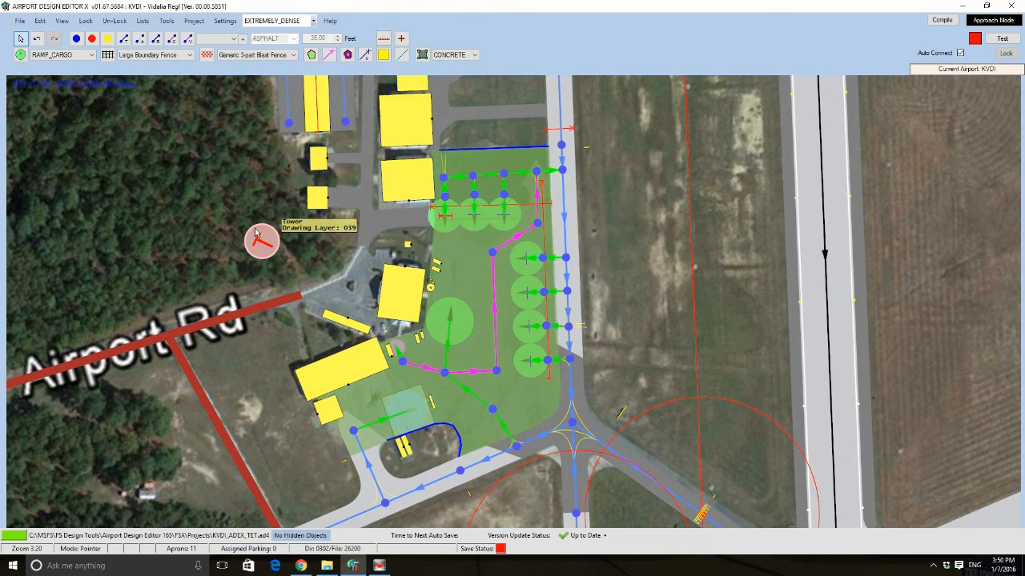
{"action": "left_click_drag", "start_coordinate": [256, 233], "coordinate": [343, 283]}
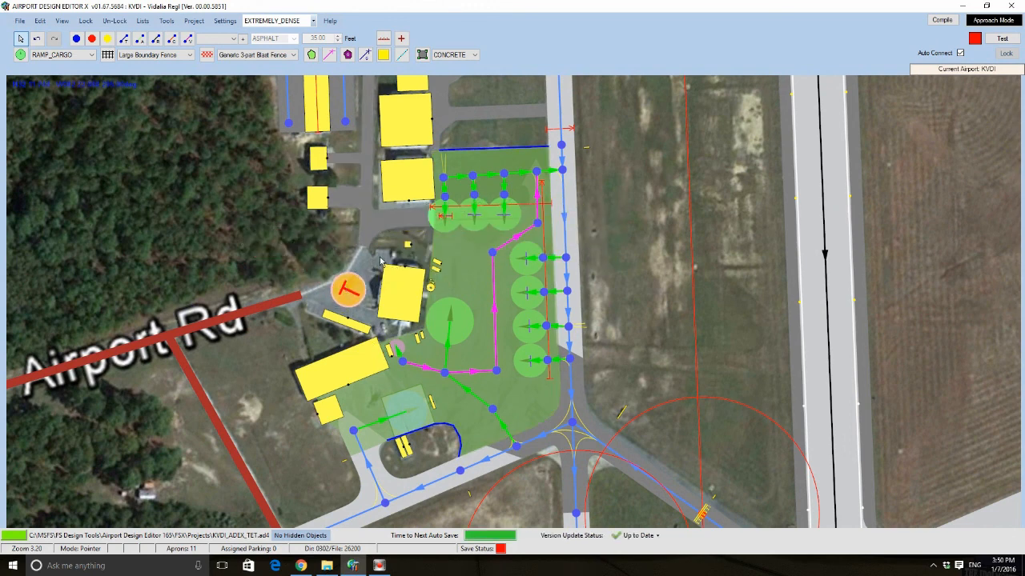
Examine the terminal ramp, its parking spots and the surrounding taxiways and runways
{"action": "left_click_drag", "start_coordinate": [643, 231], "coordinate": [526, 267]}
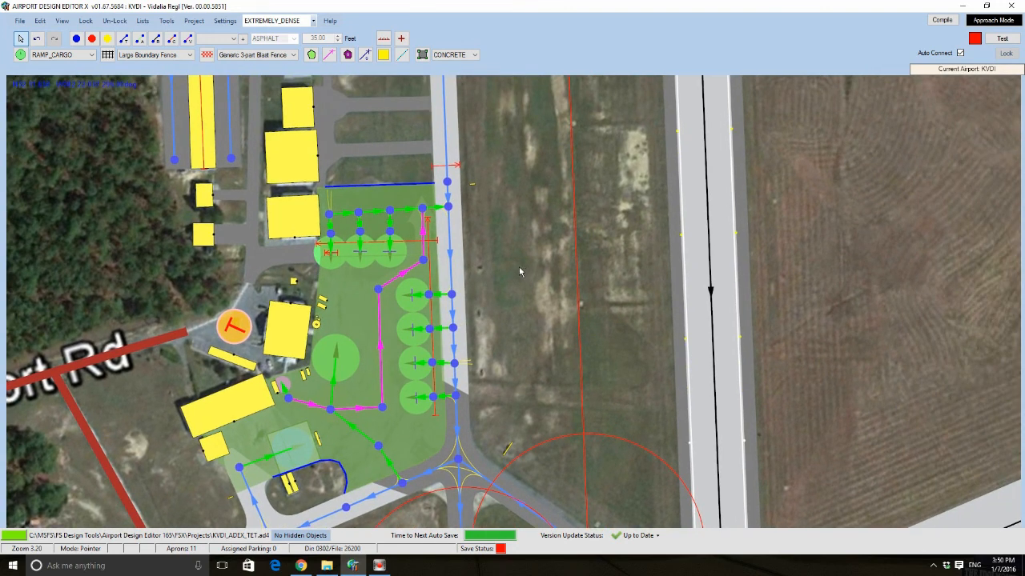
{"action": "left_click_drag", "start_coordinate": [518, 272], "coordinate": [474, 275]}
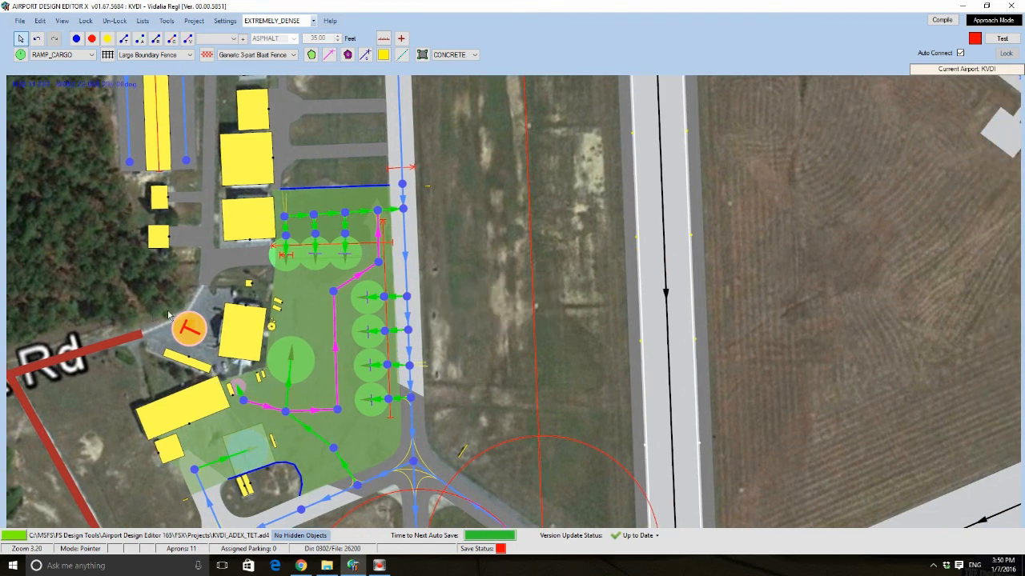
{"action": "mouse_move", "coordinate": [247, 290]}
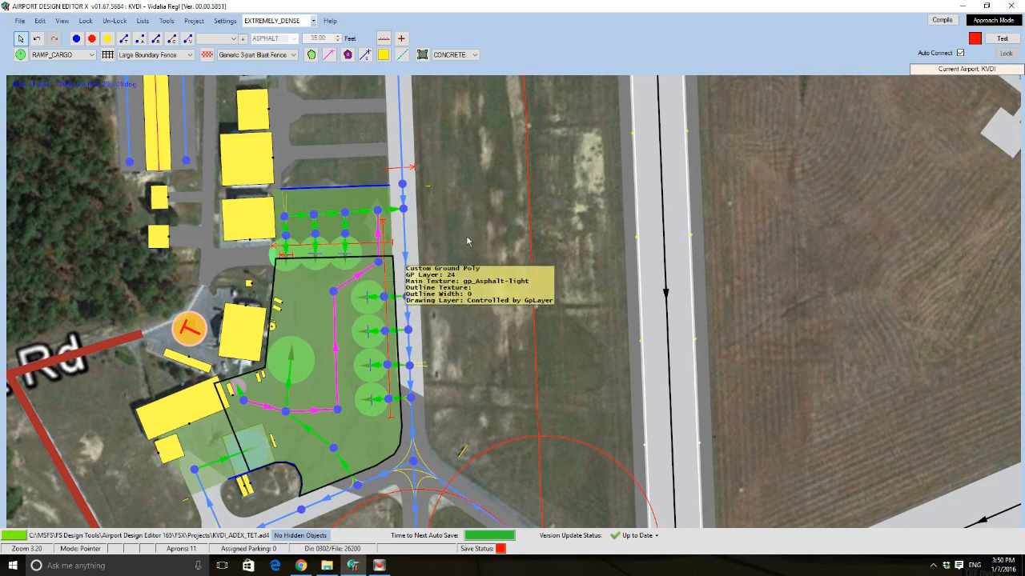
{"action": "scroll", "coordinate": [489, 231], "scroll_direction": "down", "scroll_amount": 3}
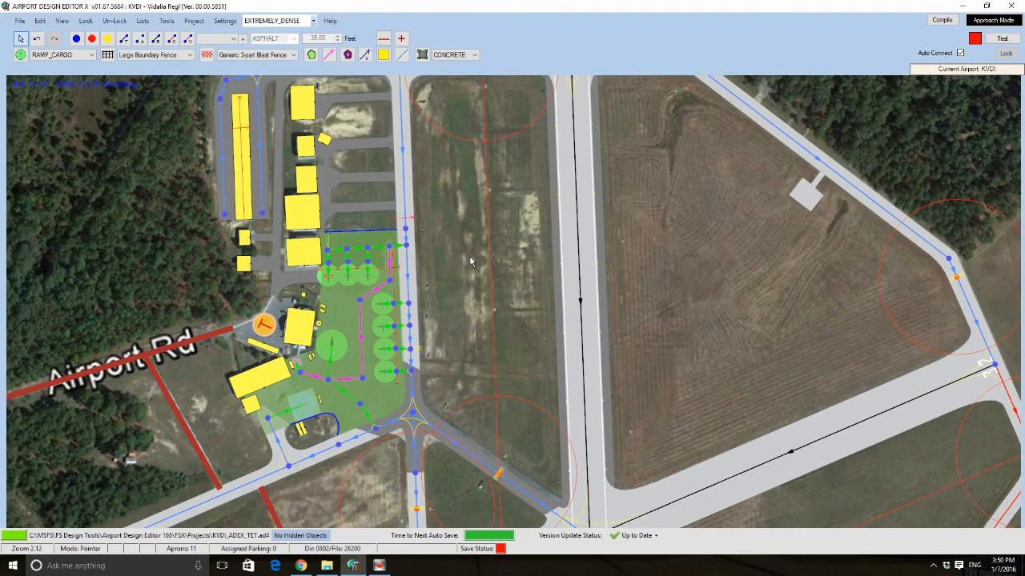
{"action": "scroll", "coordinate": [438, 228], "scroll_direction": "up", "scroll_amount": 2}
{"action": "scroll", "coordinate": [439, 233], "scroll_direction": "up", "scroll_amount": 3}
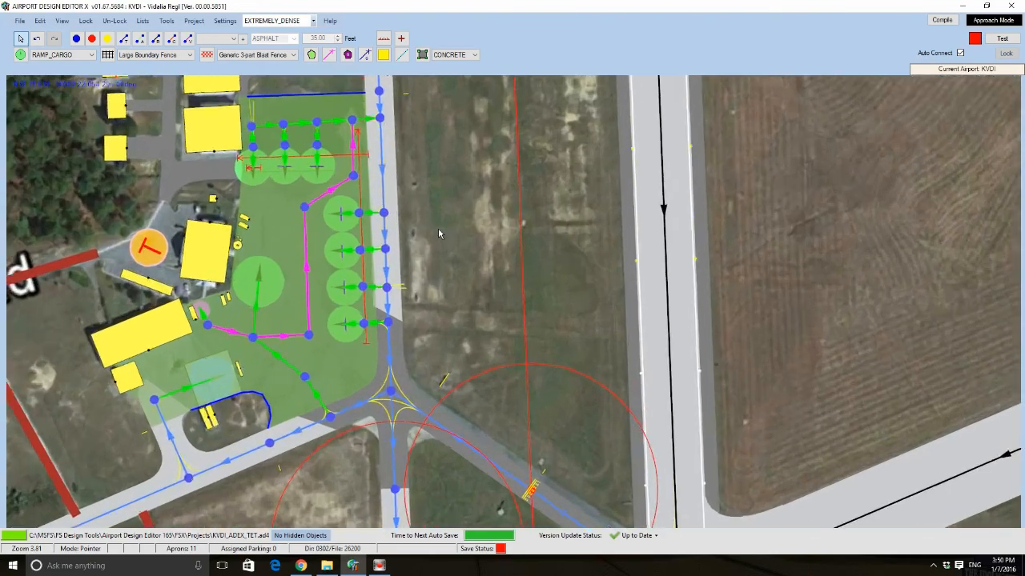
{"action": "scroll", "coordinate": [428, 273], "scroll_direction": "down", "scroll_amount": 5}
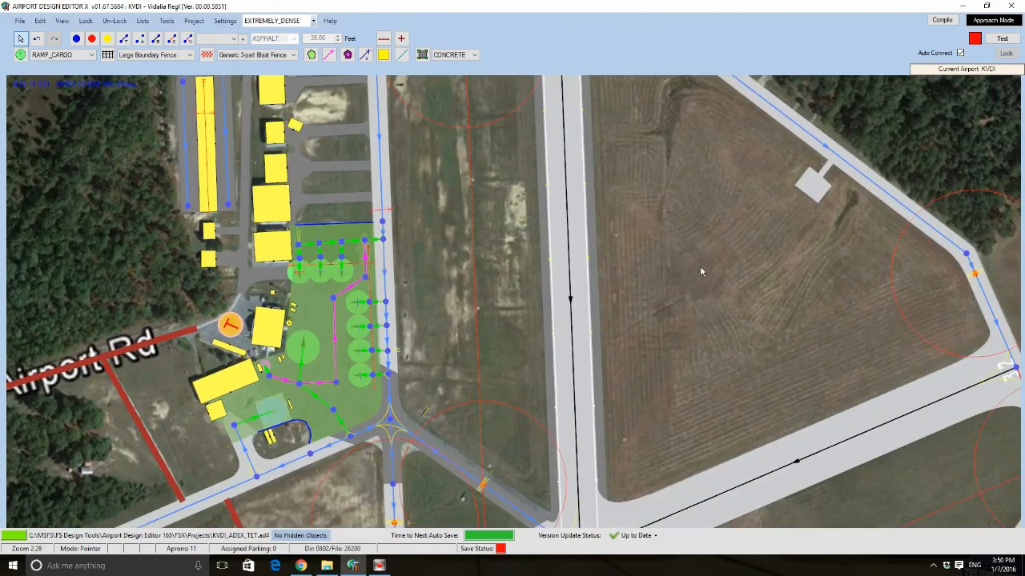
{"action": "scroll", "coordinate": [631, 210], "scroll_direction": "down", "scroll_amount": 2}
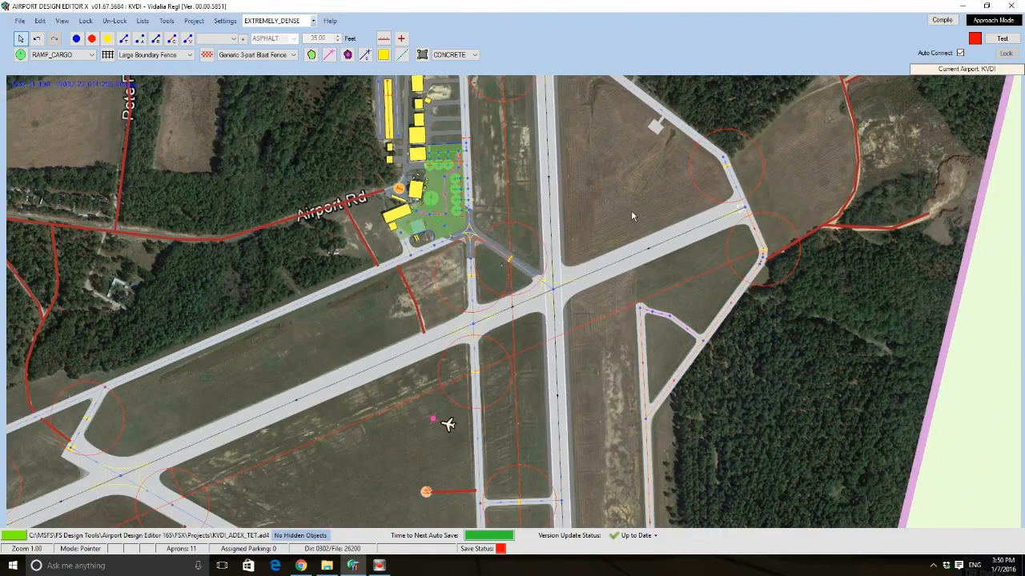
{"action": "left_click_drag", "start_coordinate": [589, 393], "coordinate": [542, 239]}
{"action": "scroll", "coordinate": [542, 244], "scroll_direction": "down", "scroll_amount": 1}
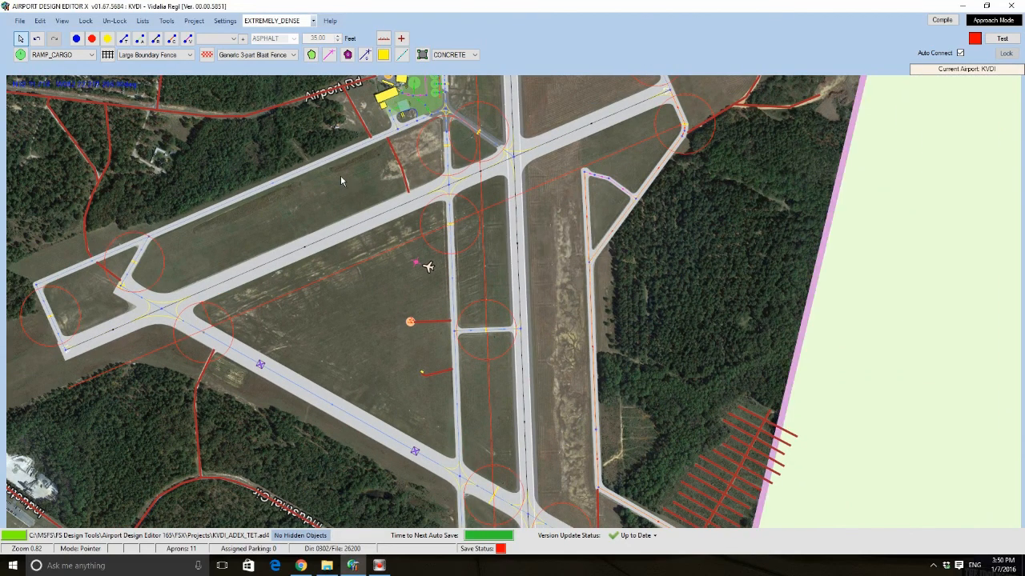
{"action": "scroll", "coordinate": [340, 175], "scroll_direction": "up", "scroll_amount": 4}
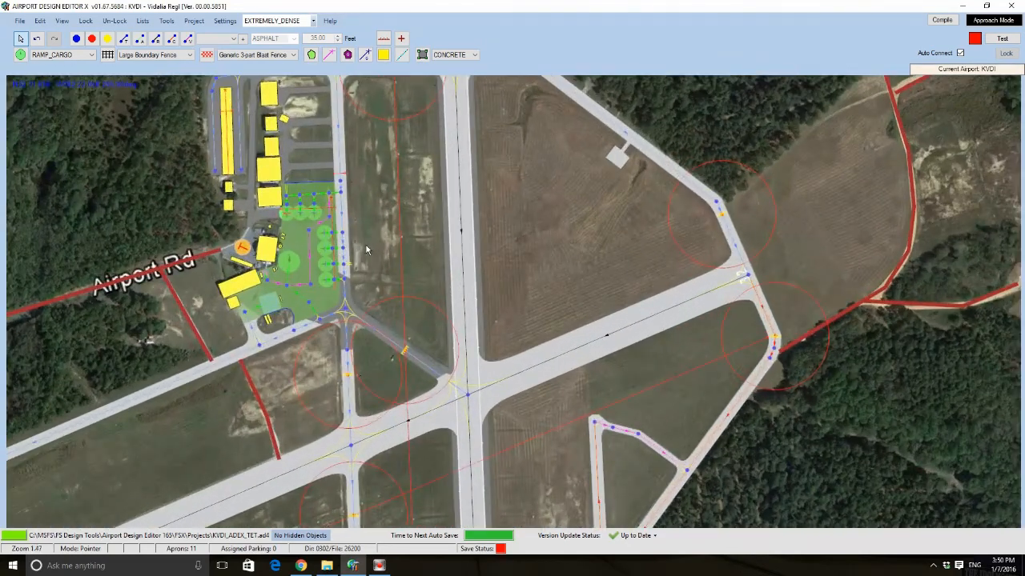
{"action": "scroll", "coordinate": [366, 251], "scroll_direction": "up", "scroll_amount": 2}
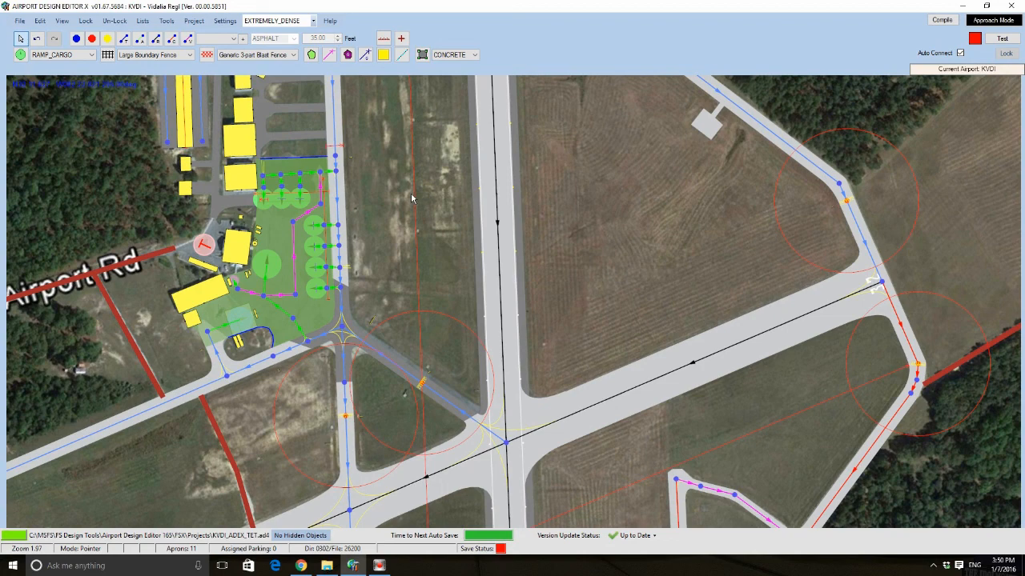
{"action": "scroll", "coordinate": [411, 192], "scroll_direction": "up", "scroll_amount": 2}
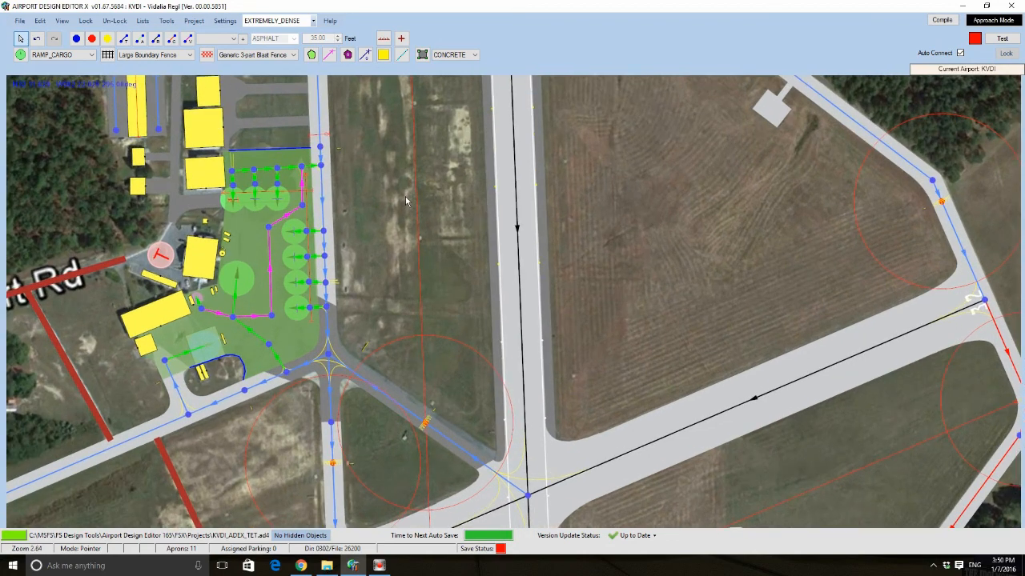
{"action": "scroll", "coordinate": [358, 236], "scroll_direction": "up", "scroll_amount": 2}
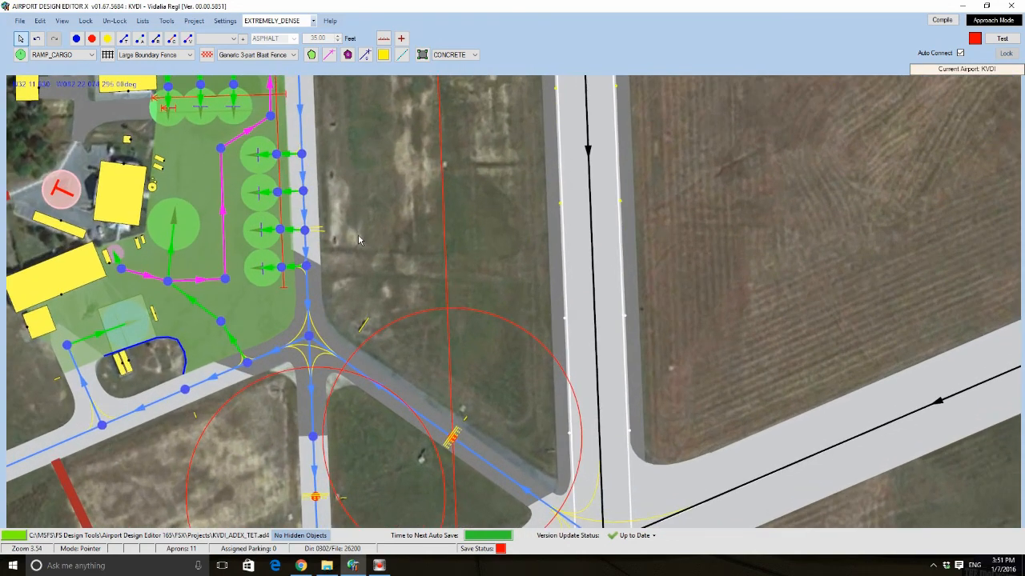